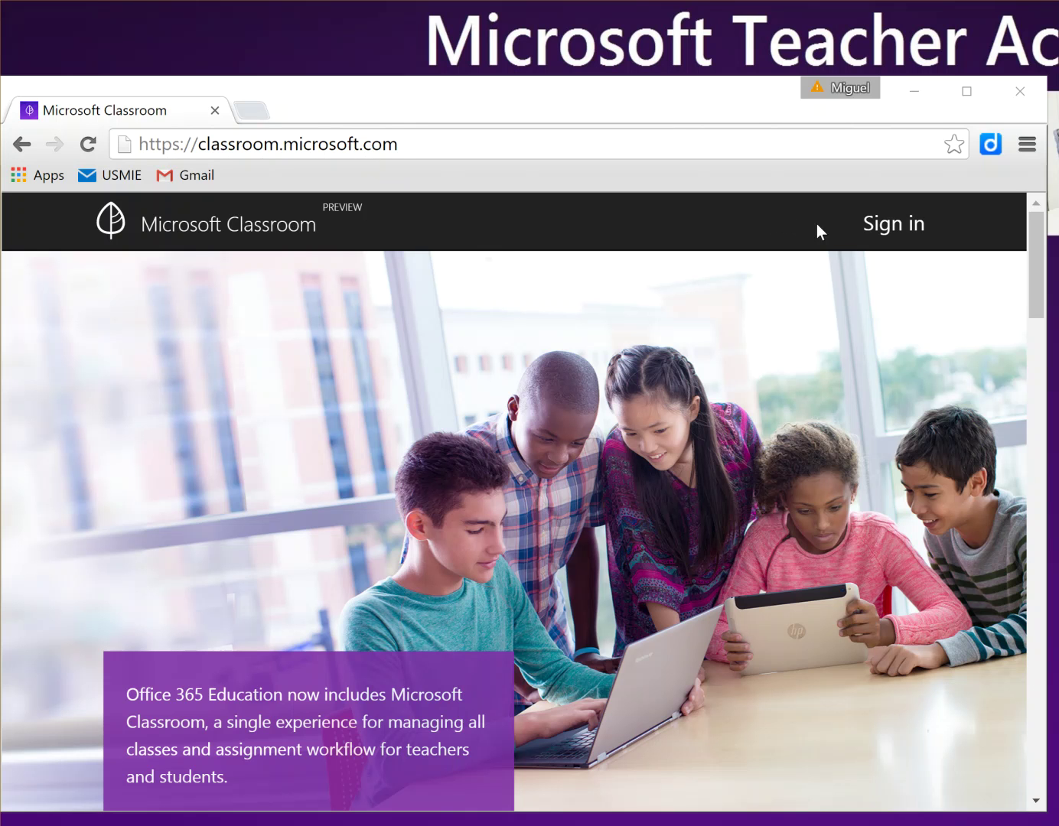
Step: Sign in to Microsoft Classroom with the student's school account
click(887, 234)
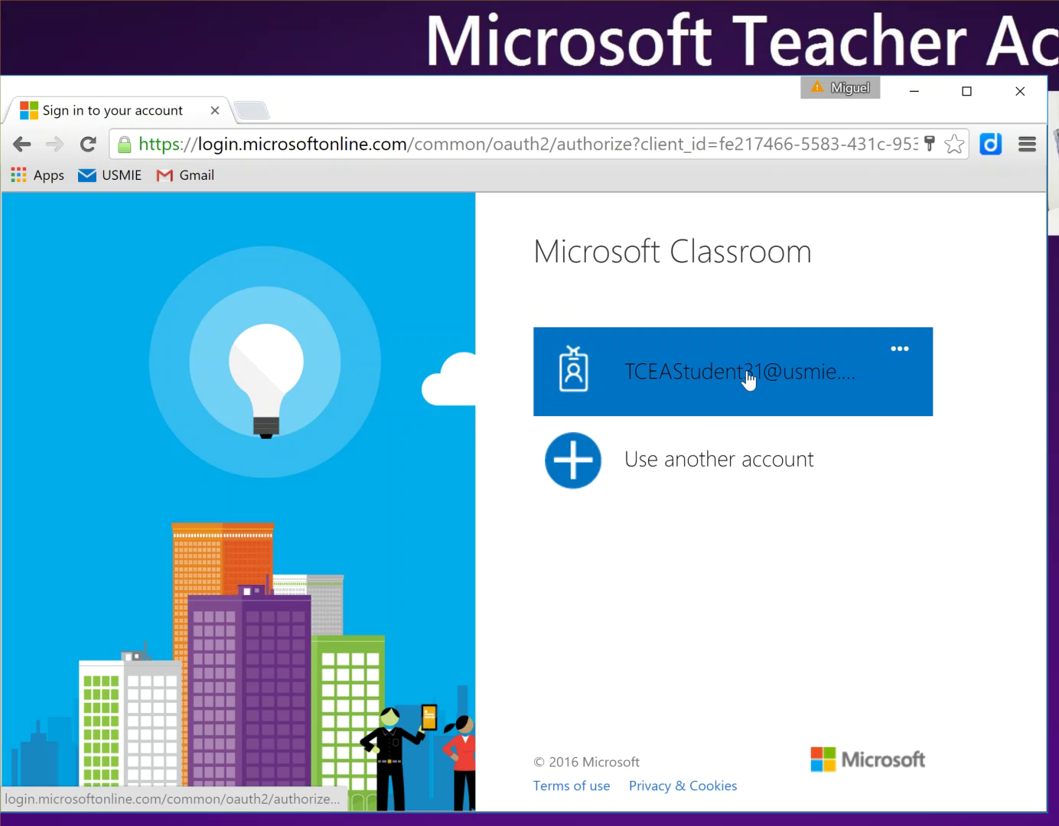
click(657, 375)
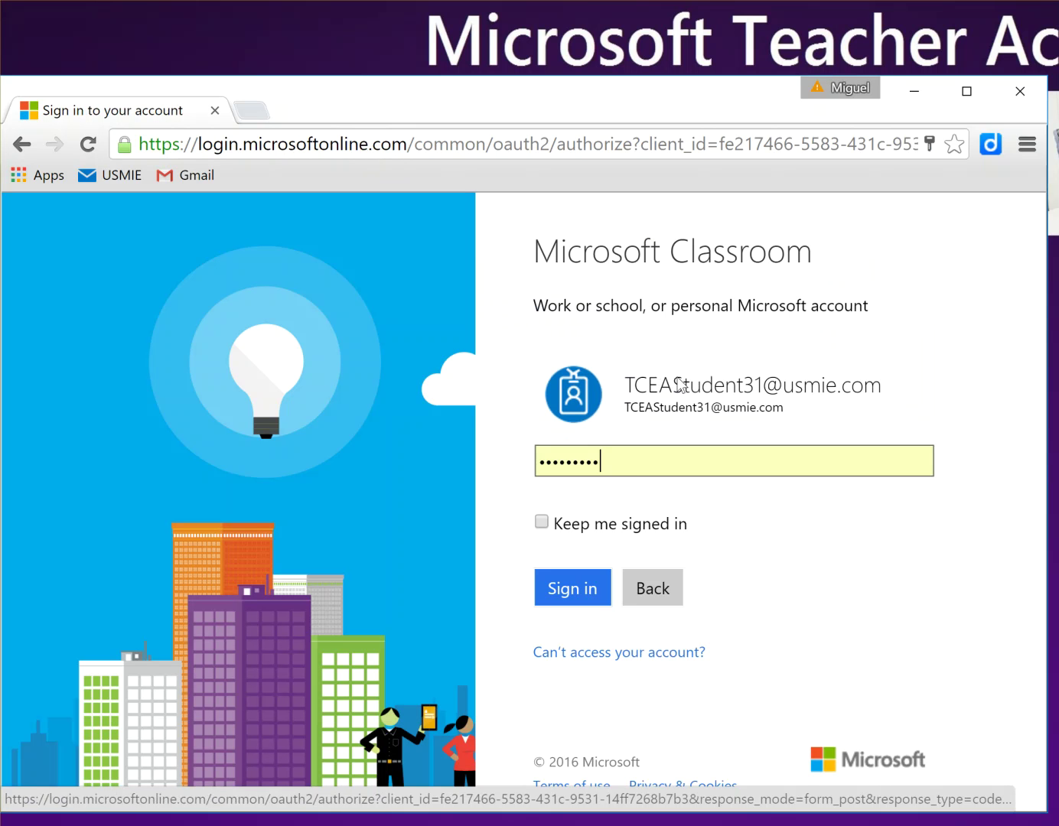
click(604, 604)
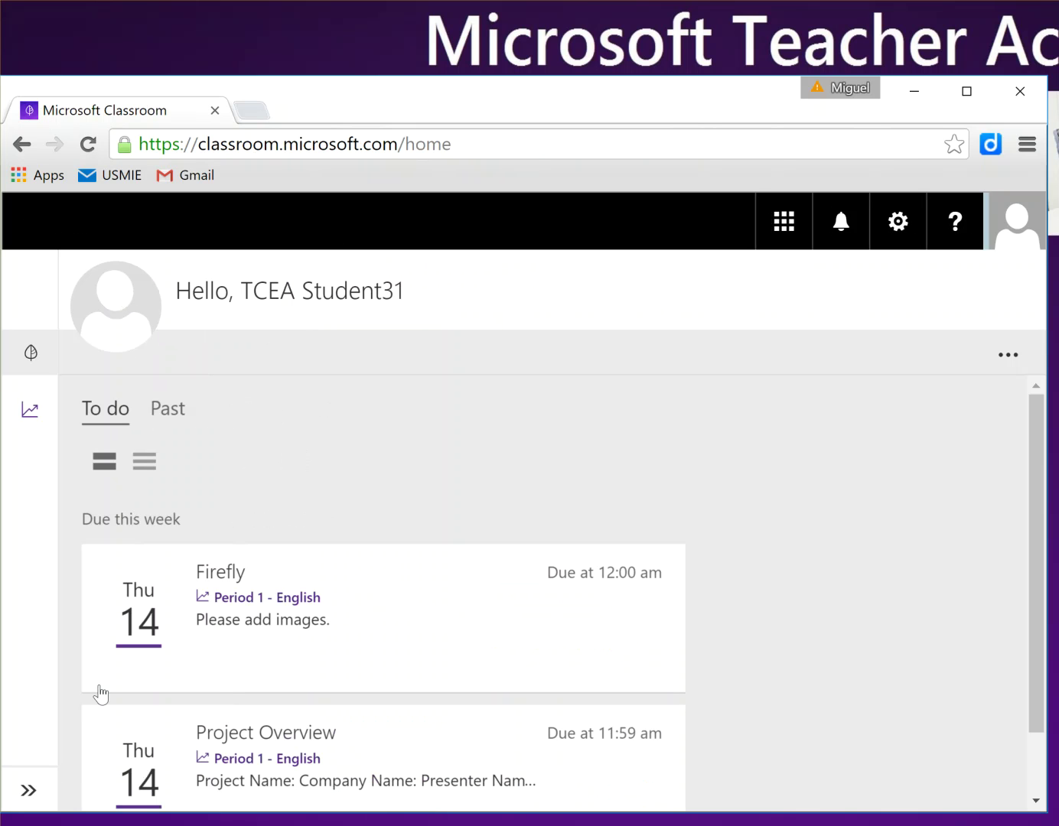
Step: Open the Period 1 - English class and its calendar for July 2016
click(27, 794)
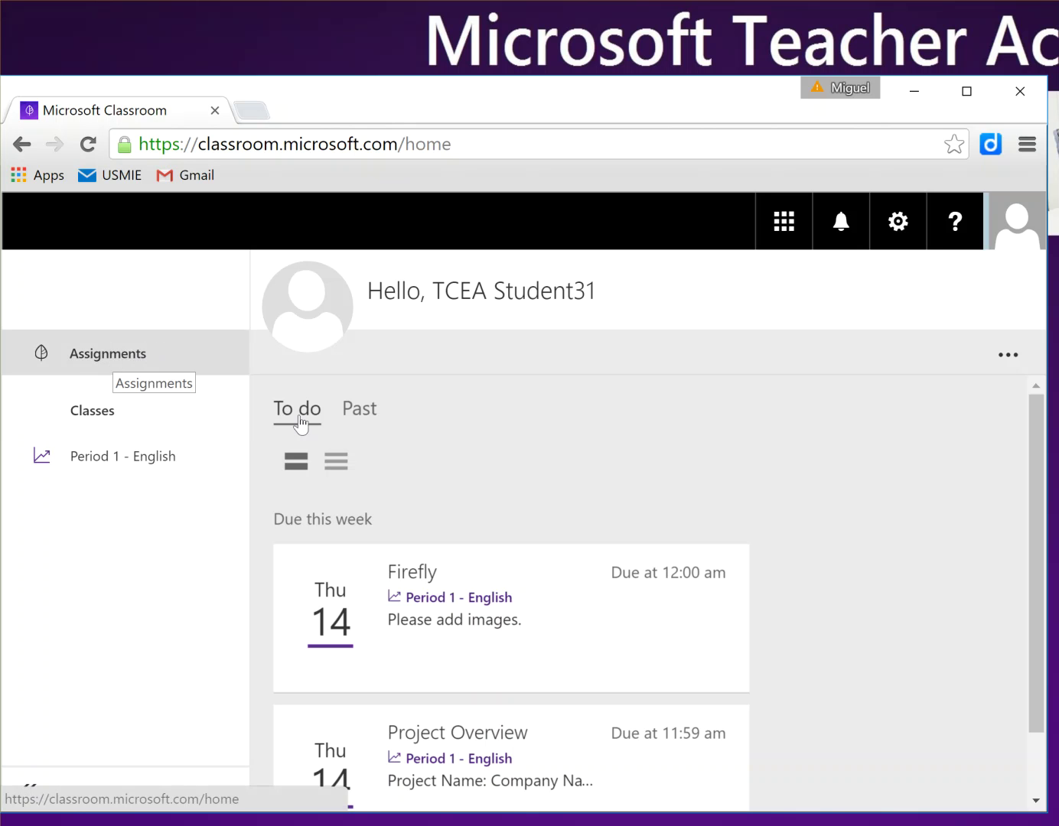
scroll(430, 495, down, 1)
scroll(396, 484, up, 1)
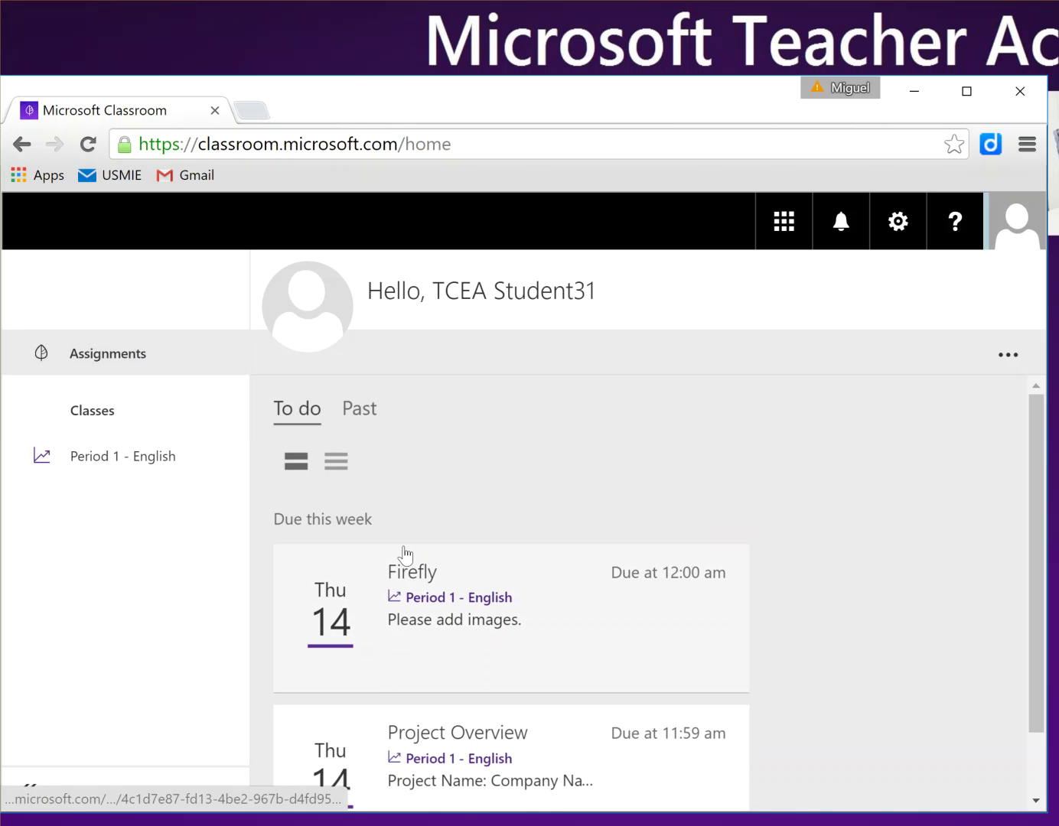
scroll(442, 650, down, 1)
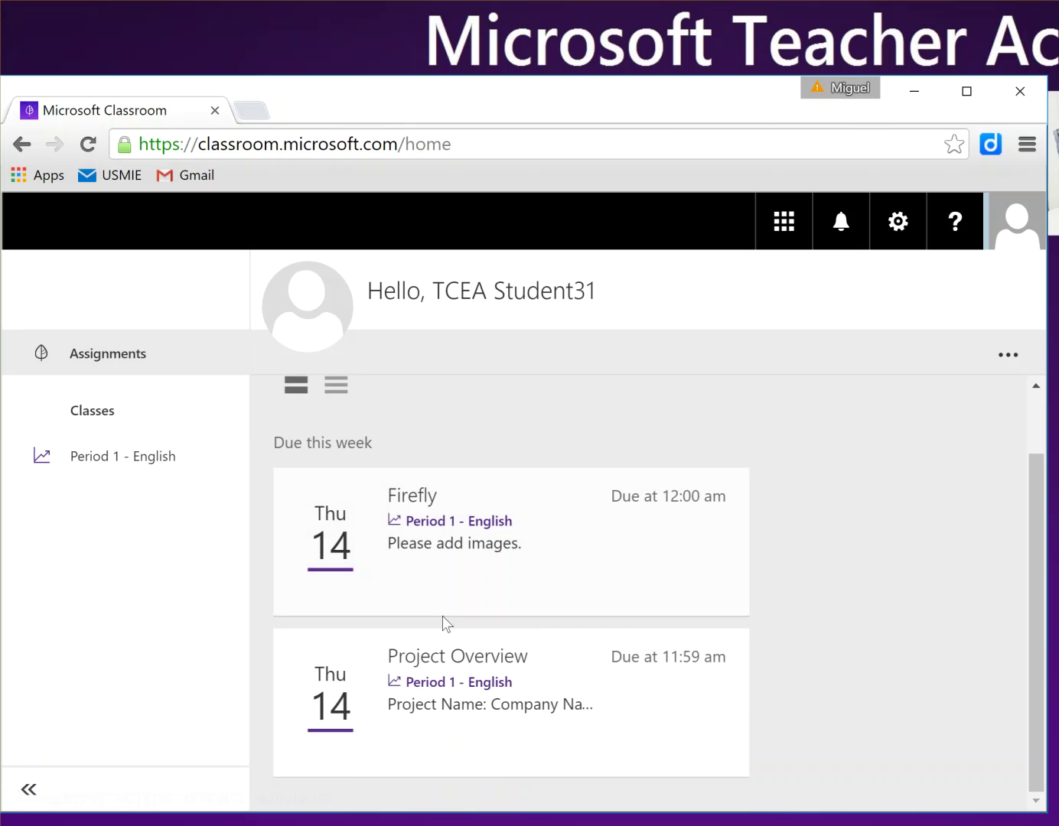
click(115, 460)
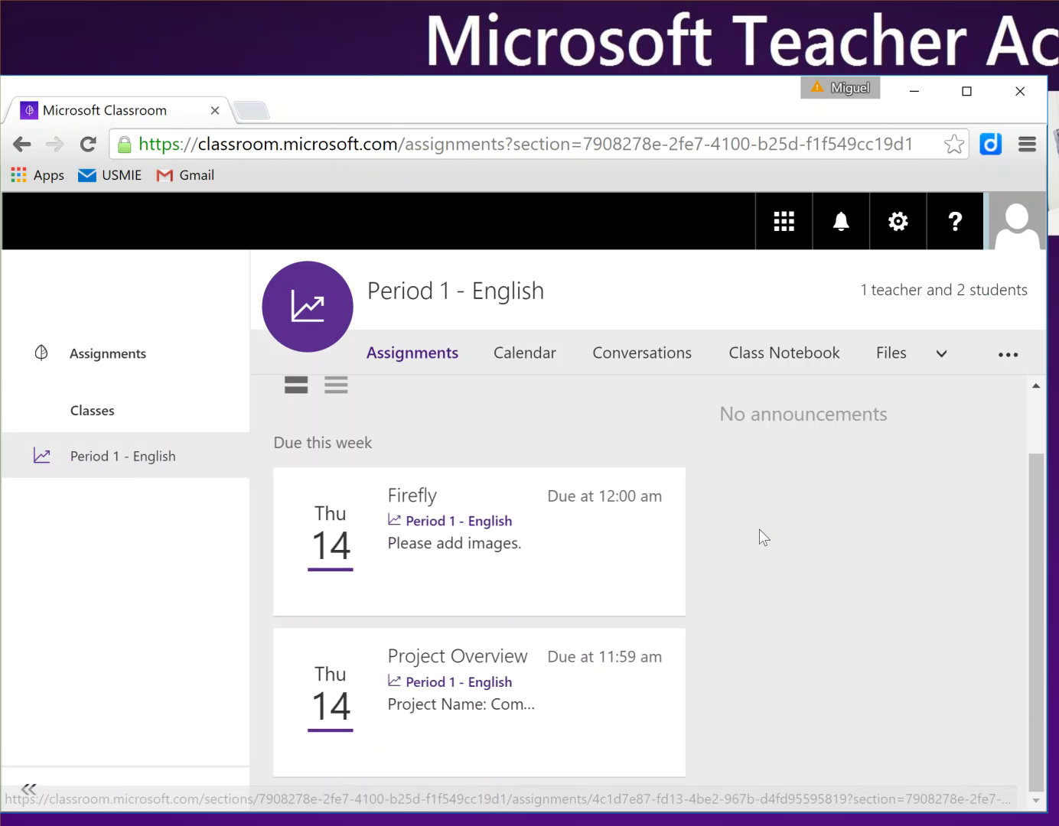
click(534, 357)
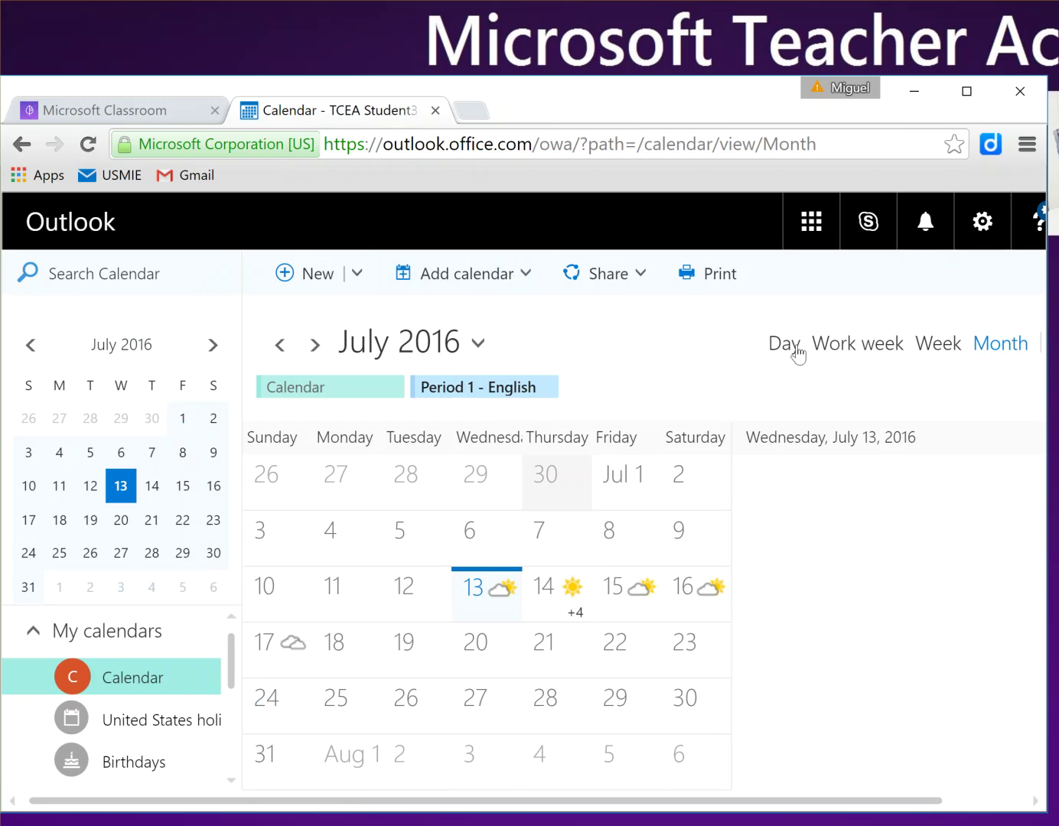
Step: View Thursday, July 14 in day view, then open the Period 1 - English group conversations
click(795, 346)
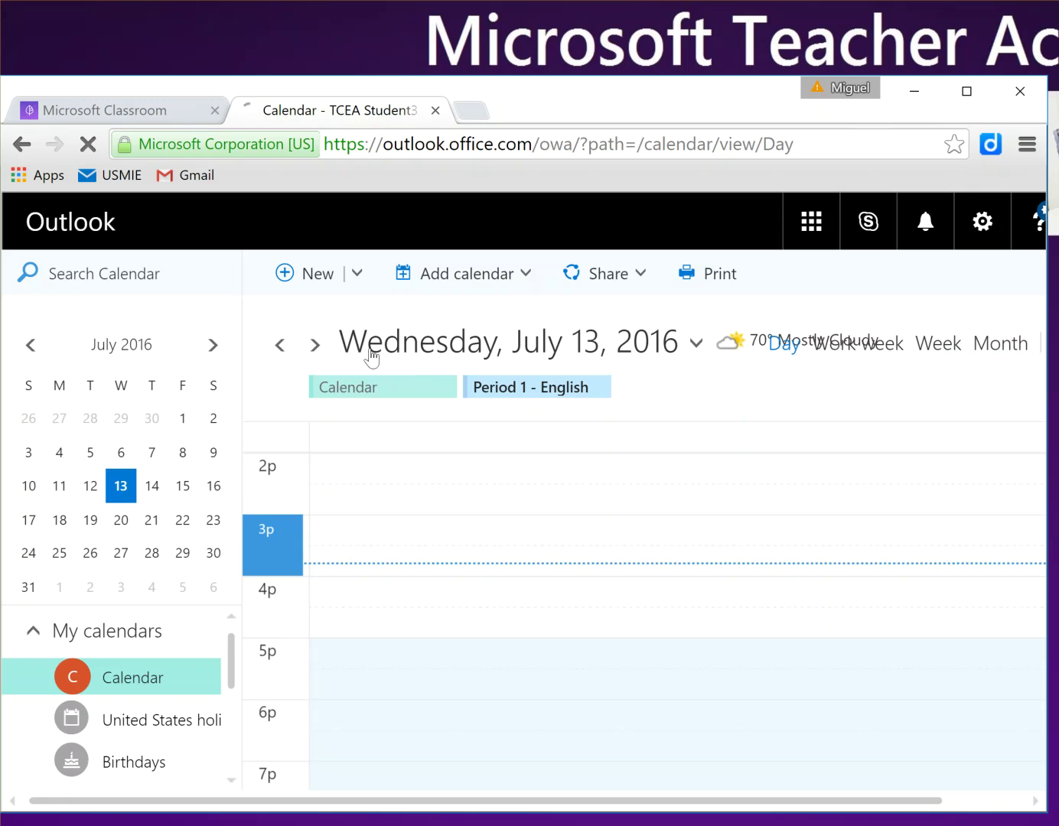
click(315, 345)
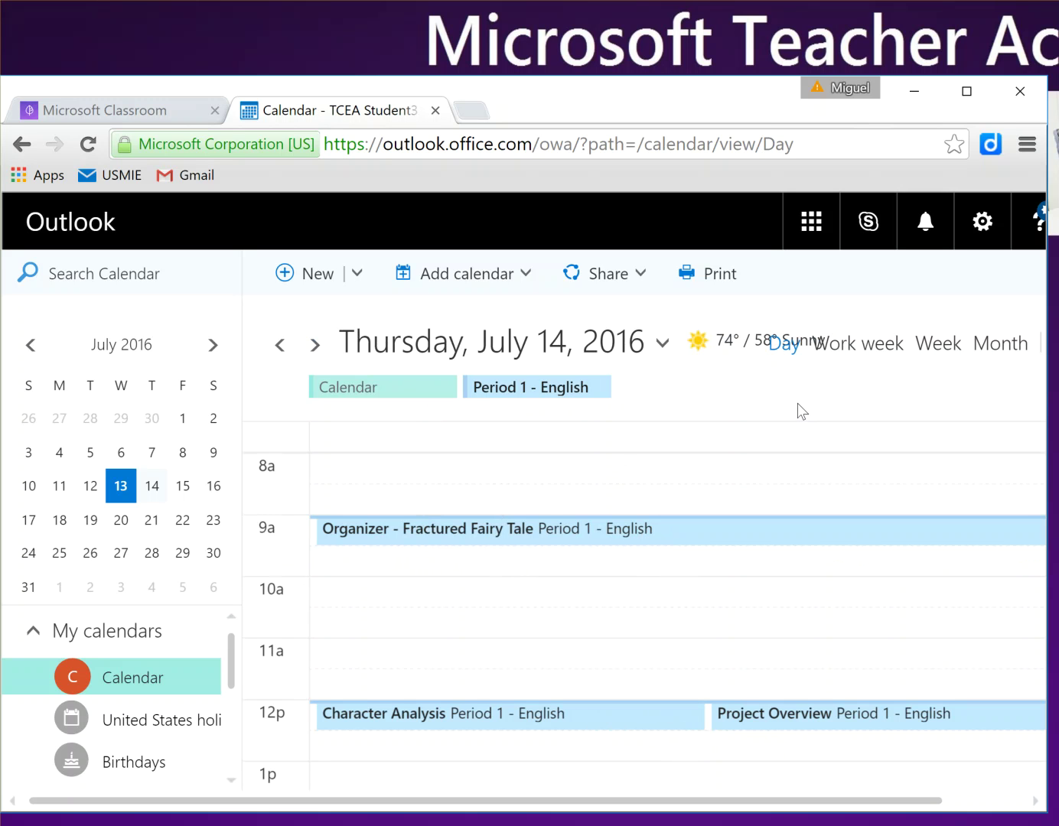
click(144, 106)
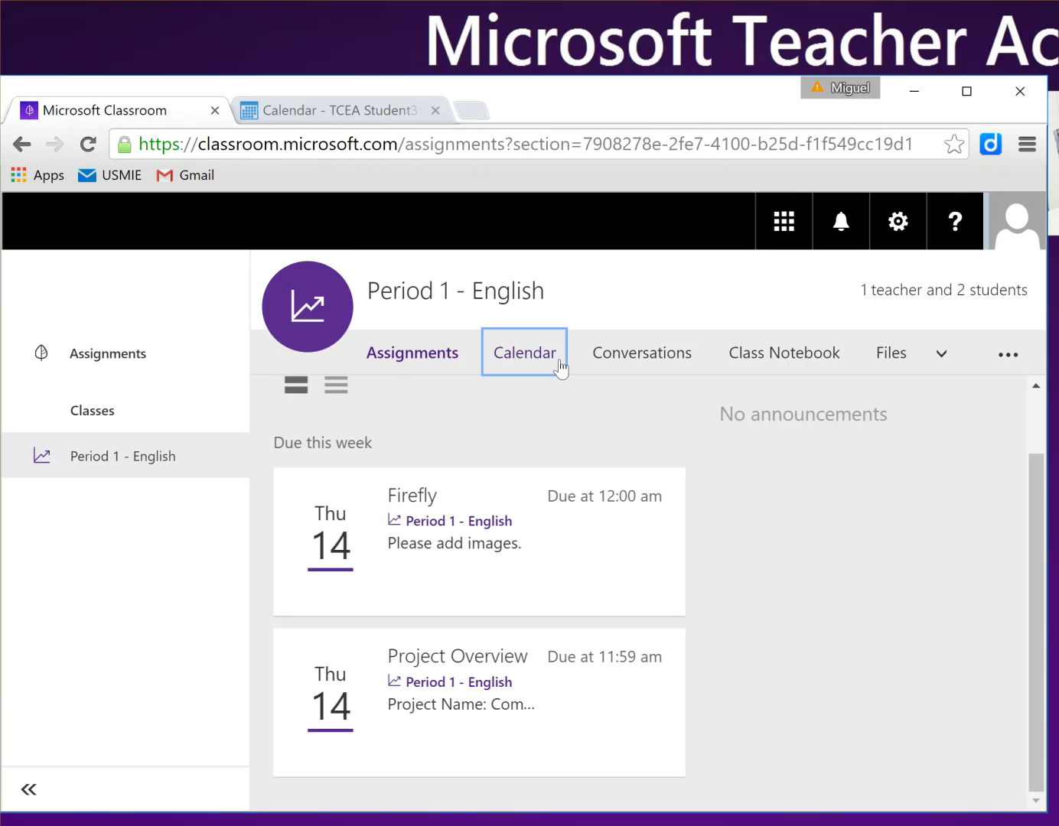
click(652, 355)
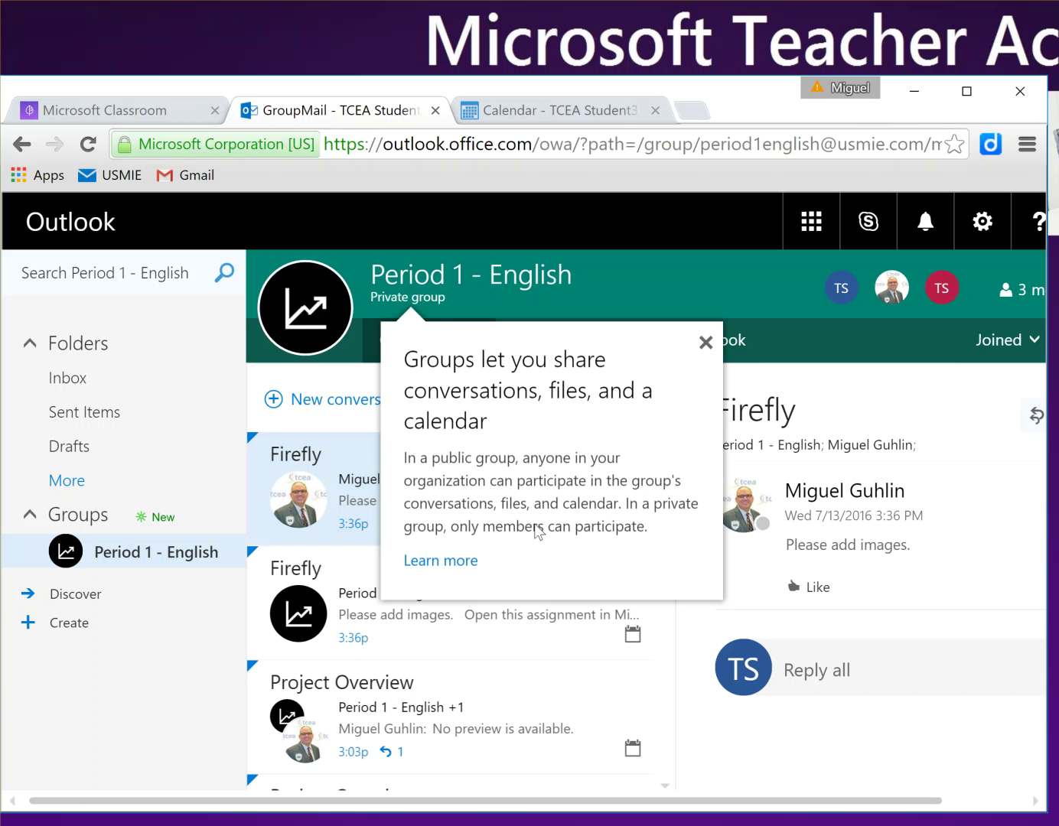
click(706, 343)
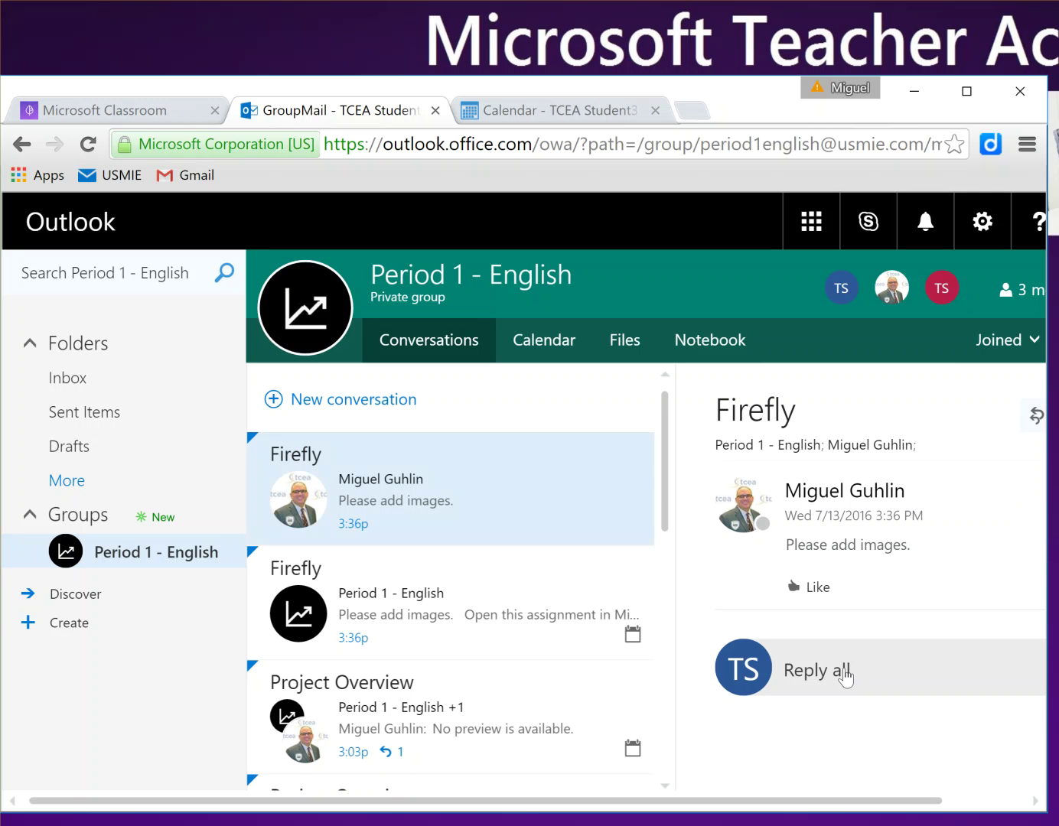
Step: Reply all to Firefly asking the teacher what kind of images he means, then pop the reply out
click(842, 672)
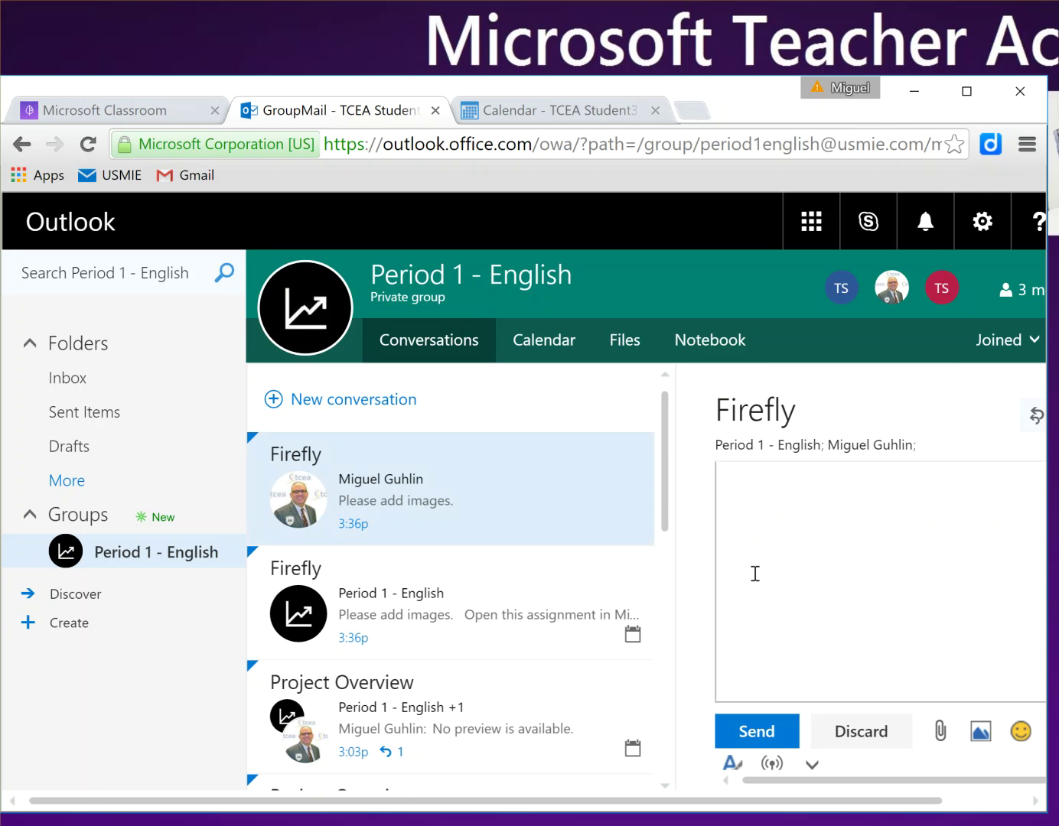
text(What kind of images are you referring to)
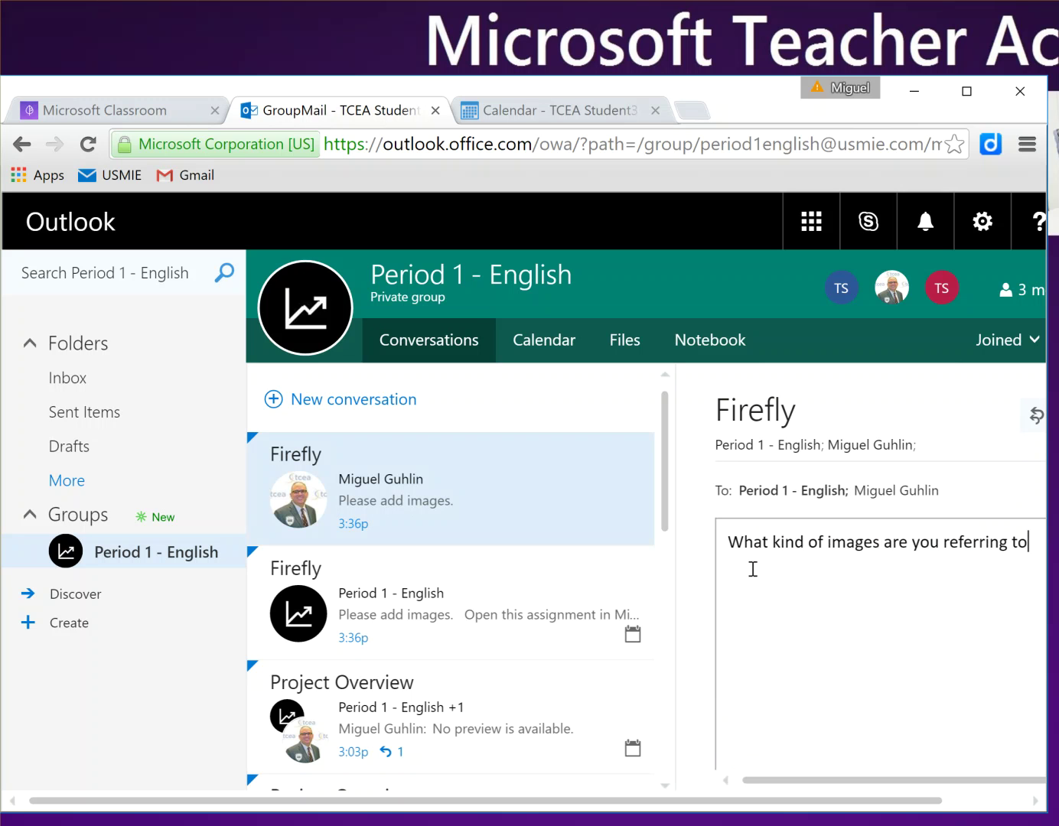
text(, Mr. Guhlin?)
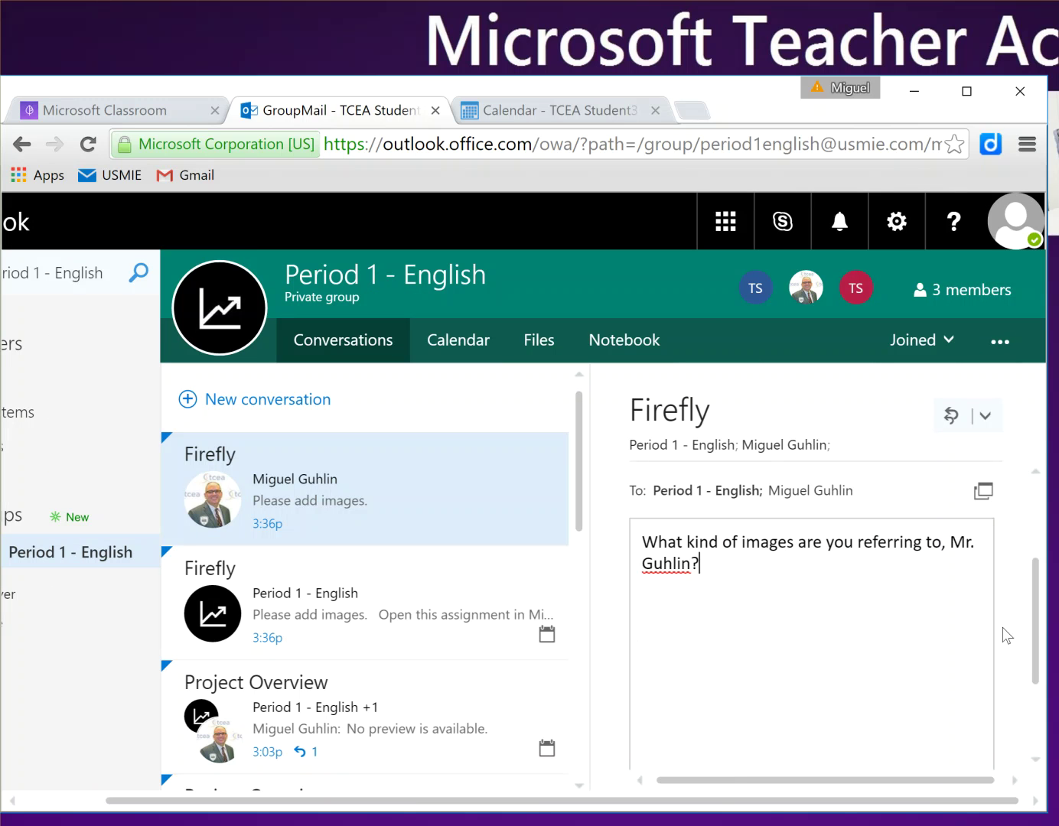
drag(1034, 631, 1022, 738)
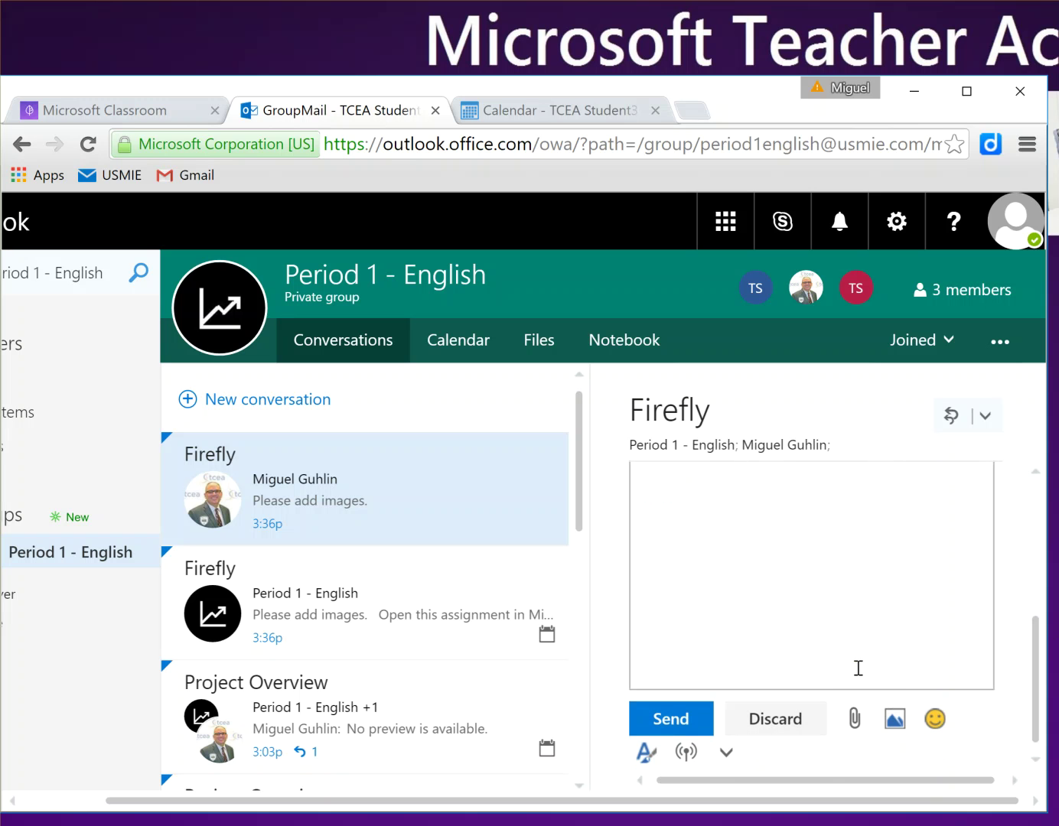
scroll(949, 741, up, 3)
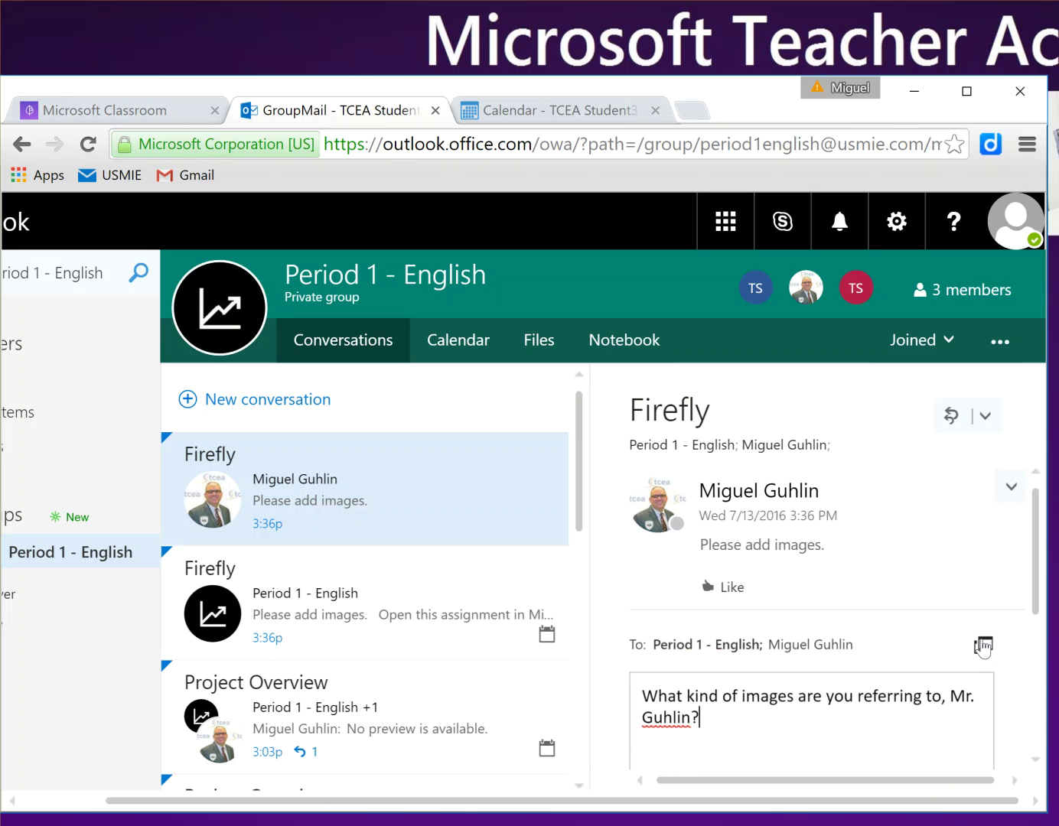
click(983, 647)
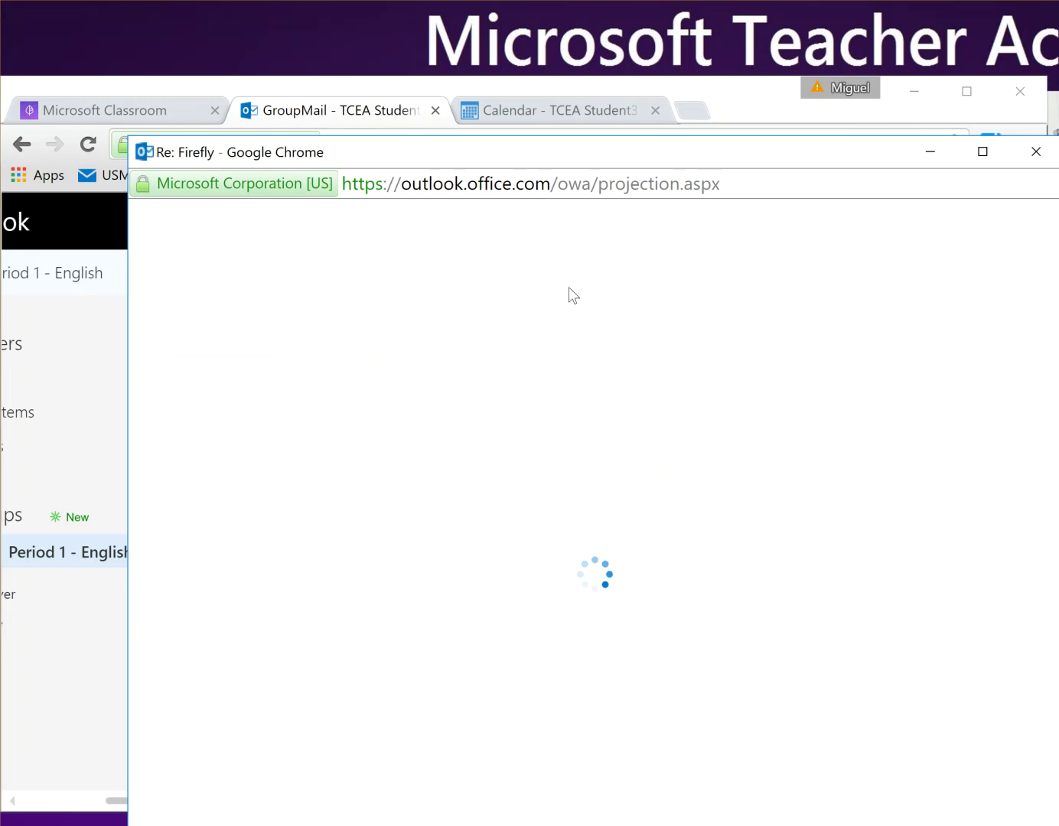
Step: Attach firefly.jpg from OneDrive as a shared OneDrive file and send the Firefly reply
drag(434, 144, 392, 54)
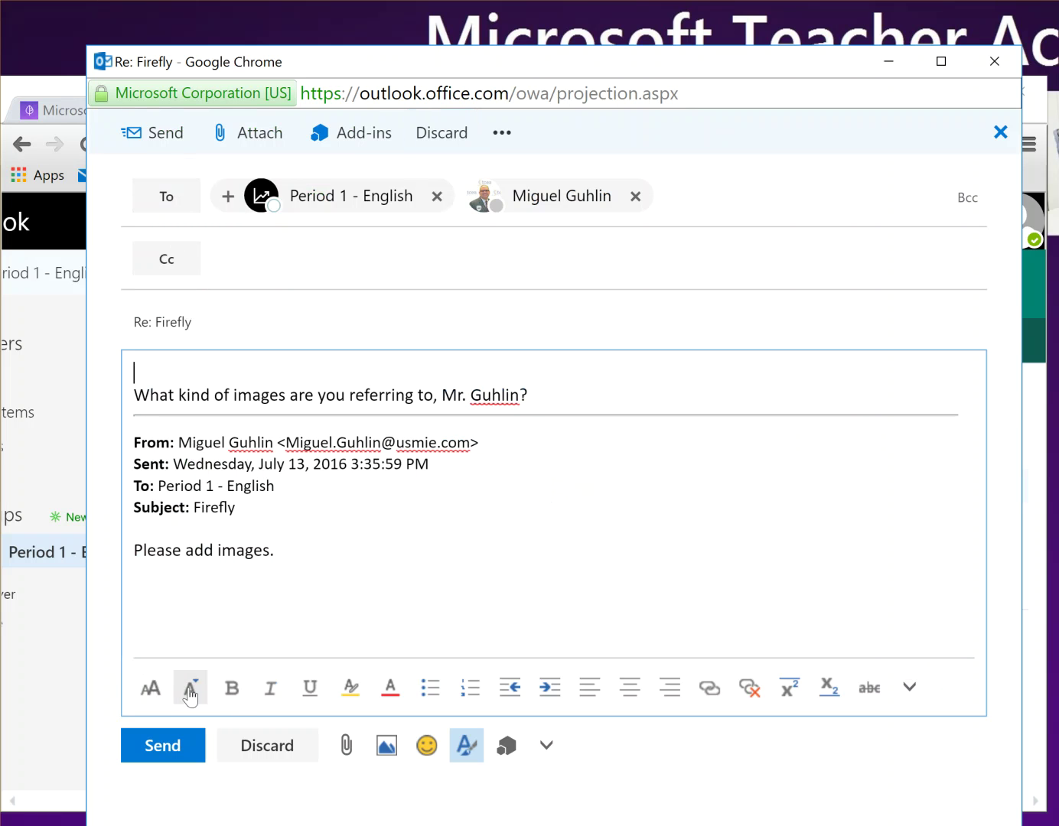
click(914, 699)
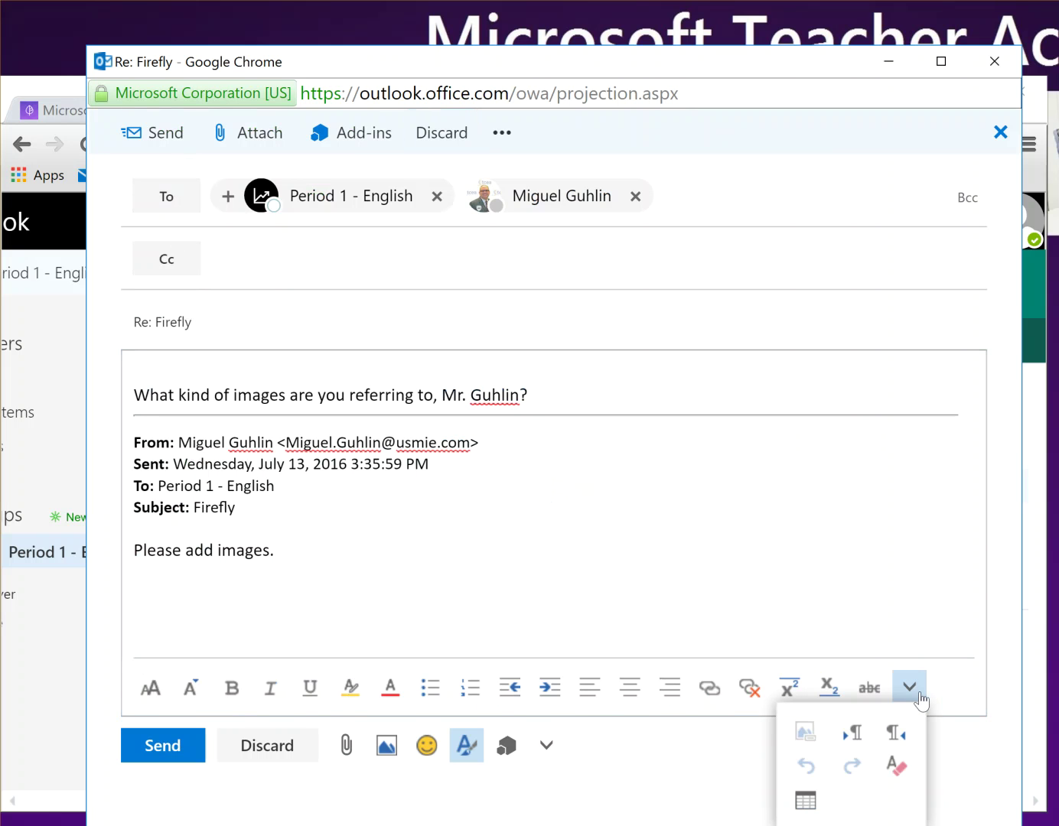
click(812, 583)
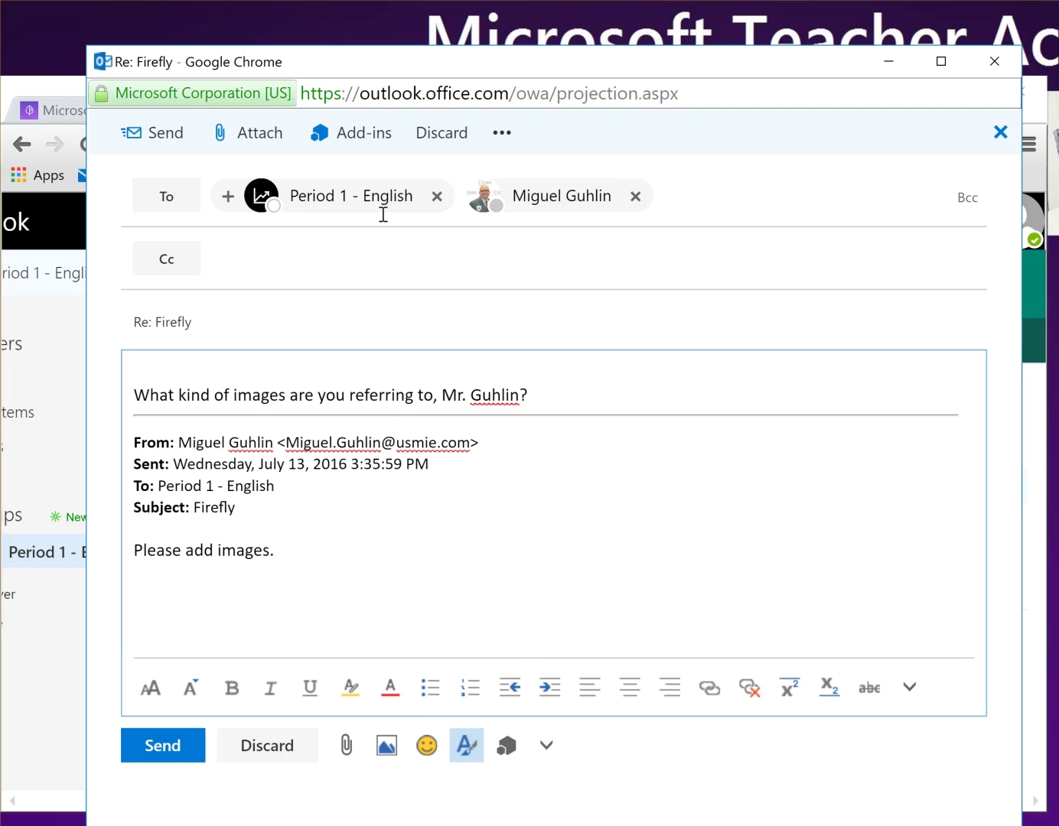
click(248, 137)
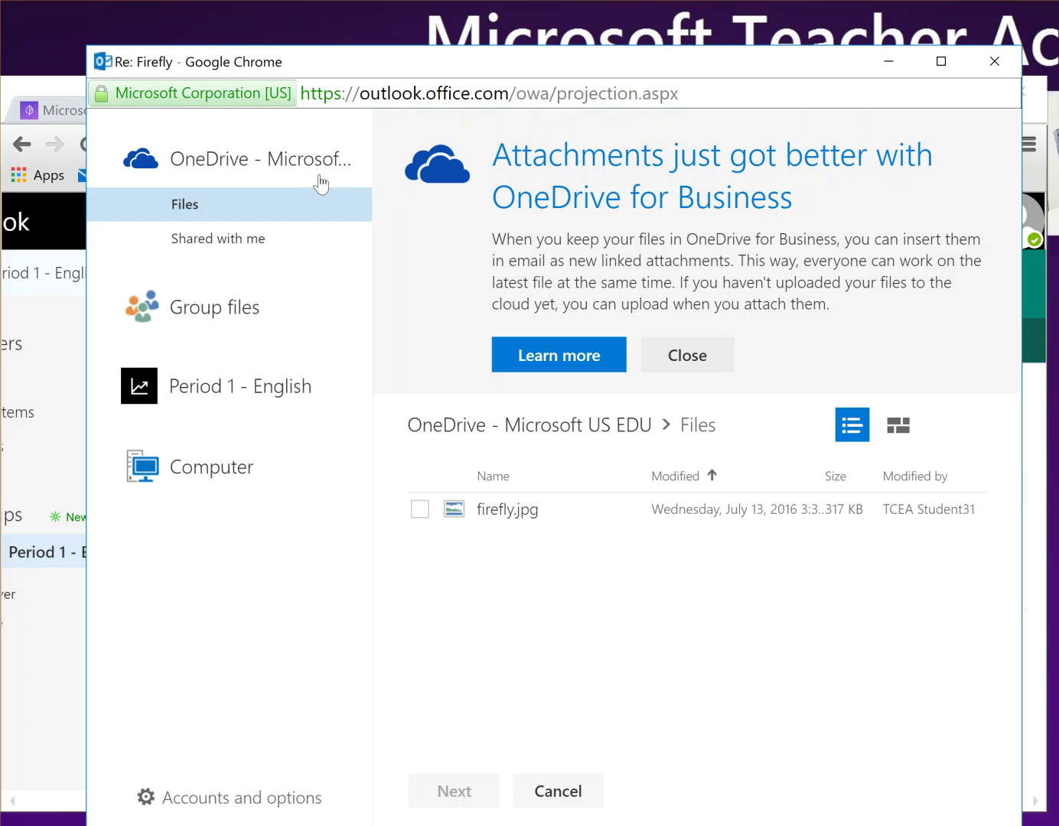
click(686, 355)
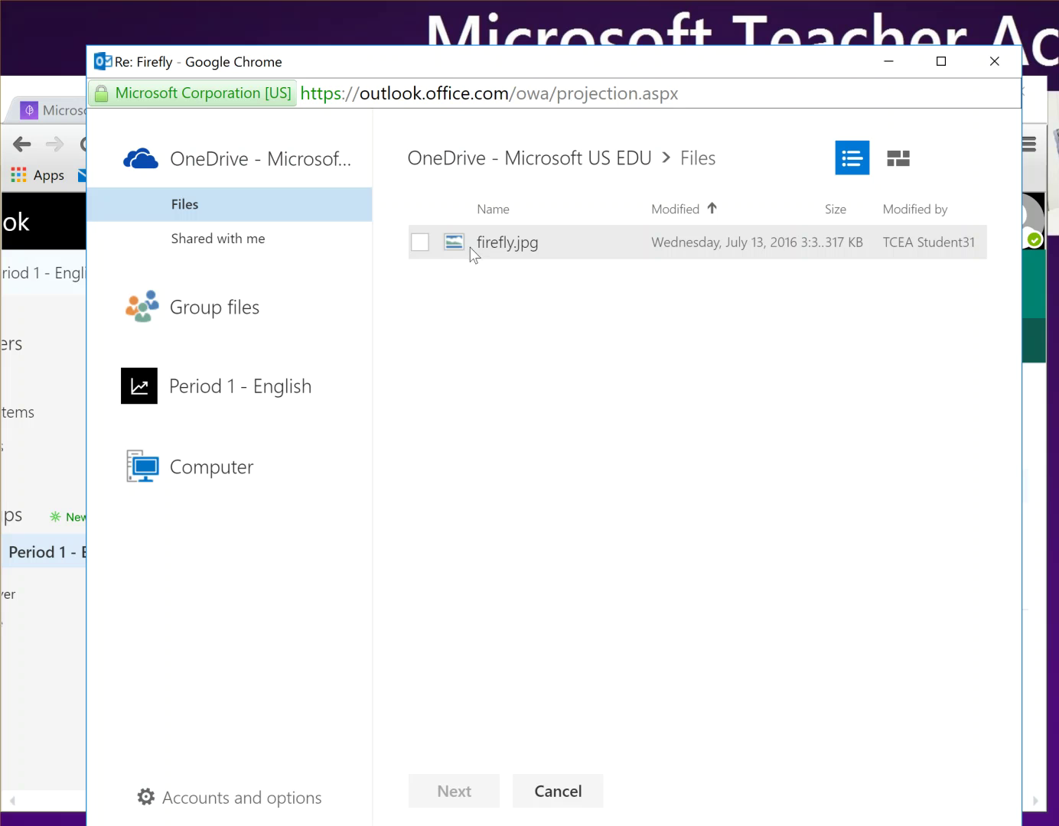
click(420, 244)
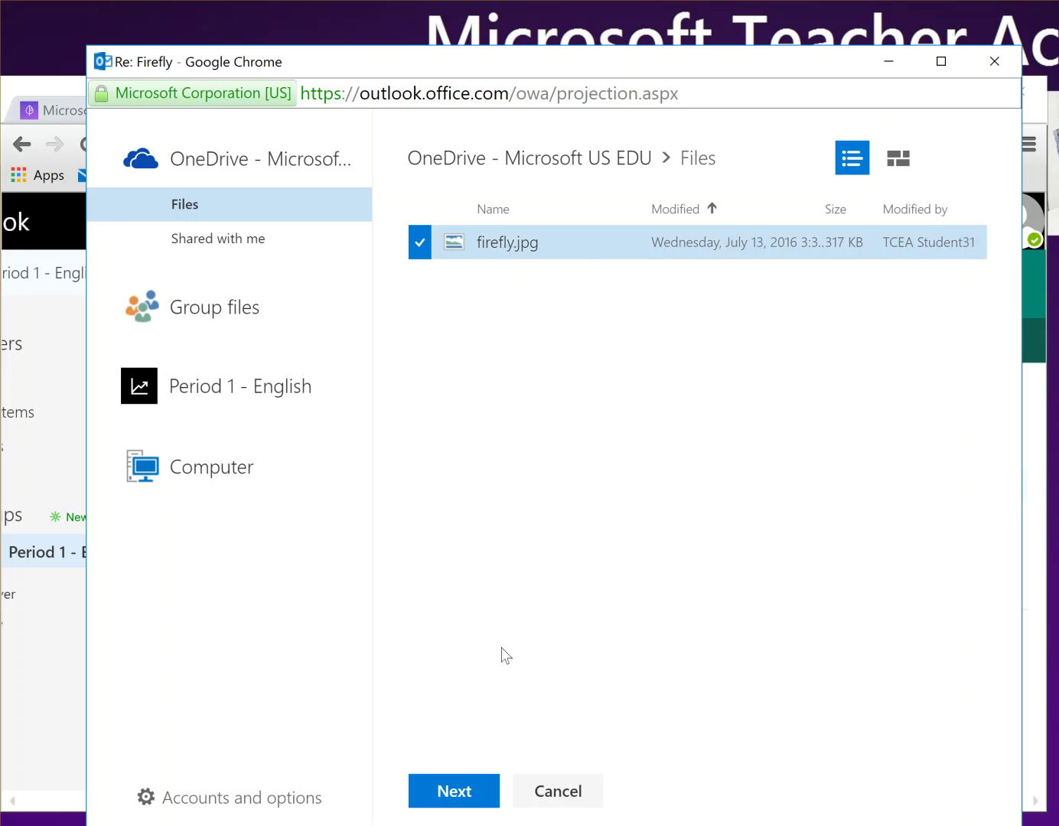
click(450, 792)
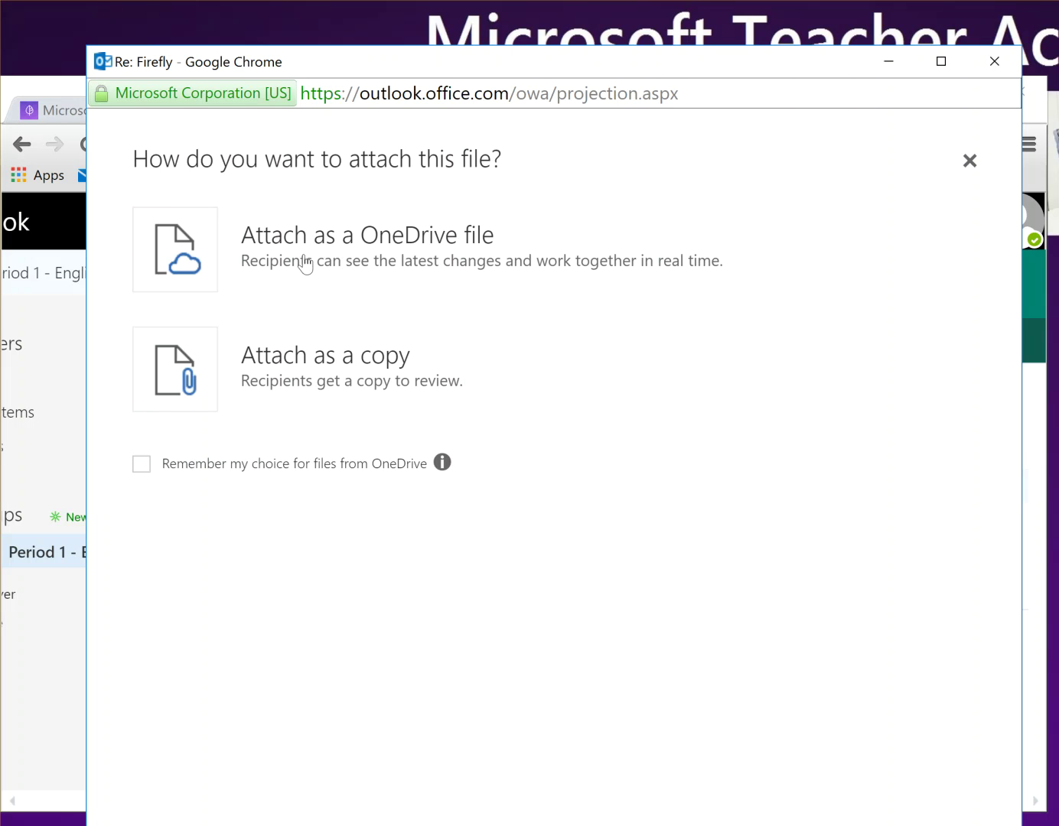
click(181, 265)
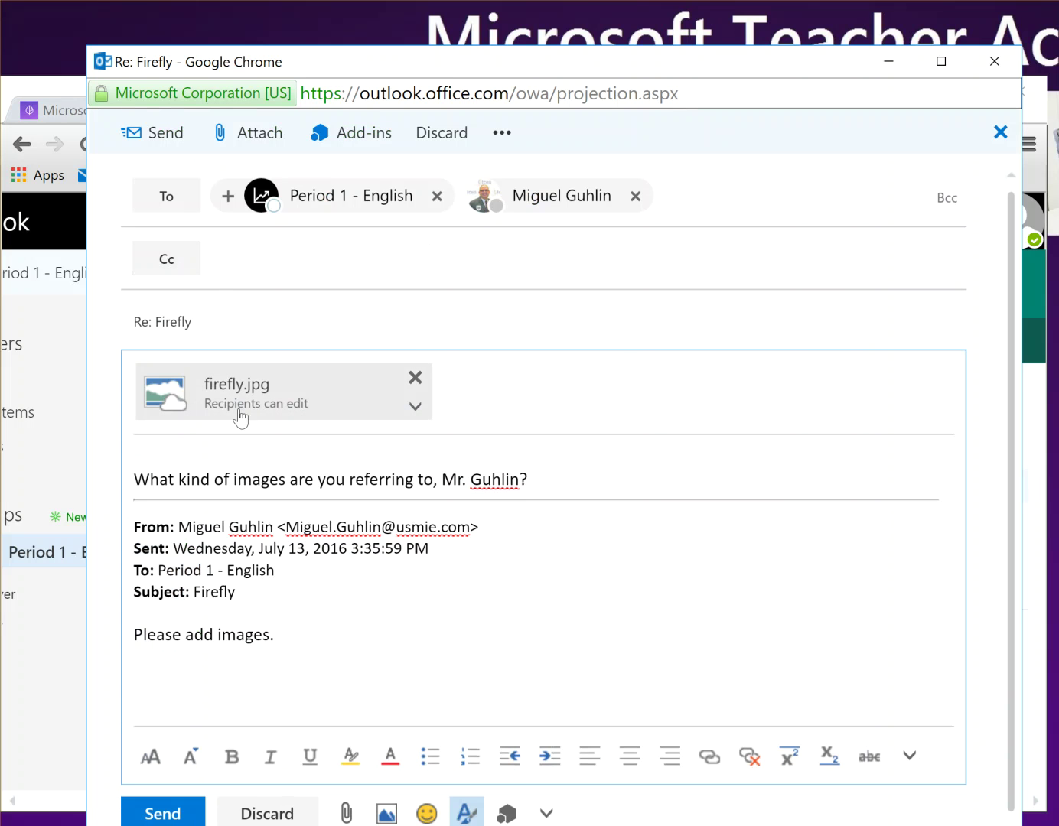
scroll(252, 413, down, 1)
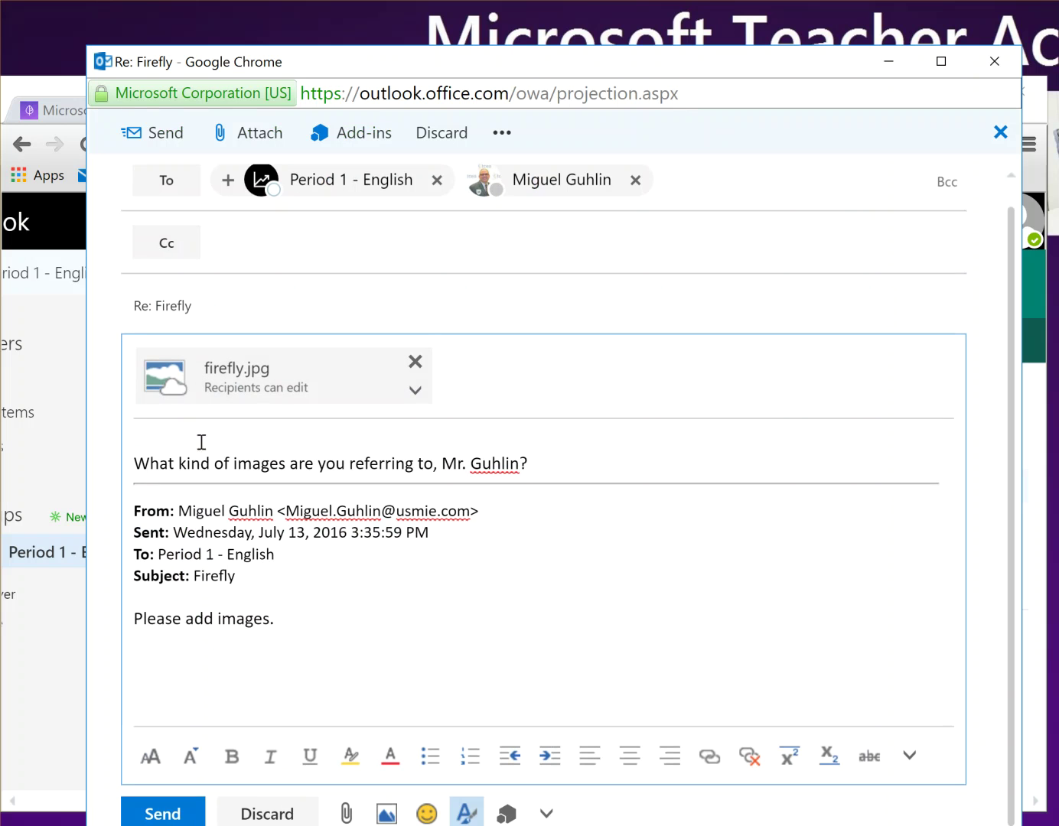
click(181, 815)
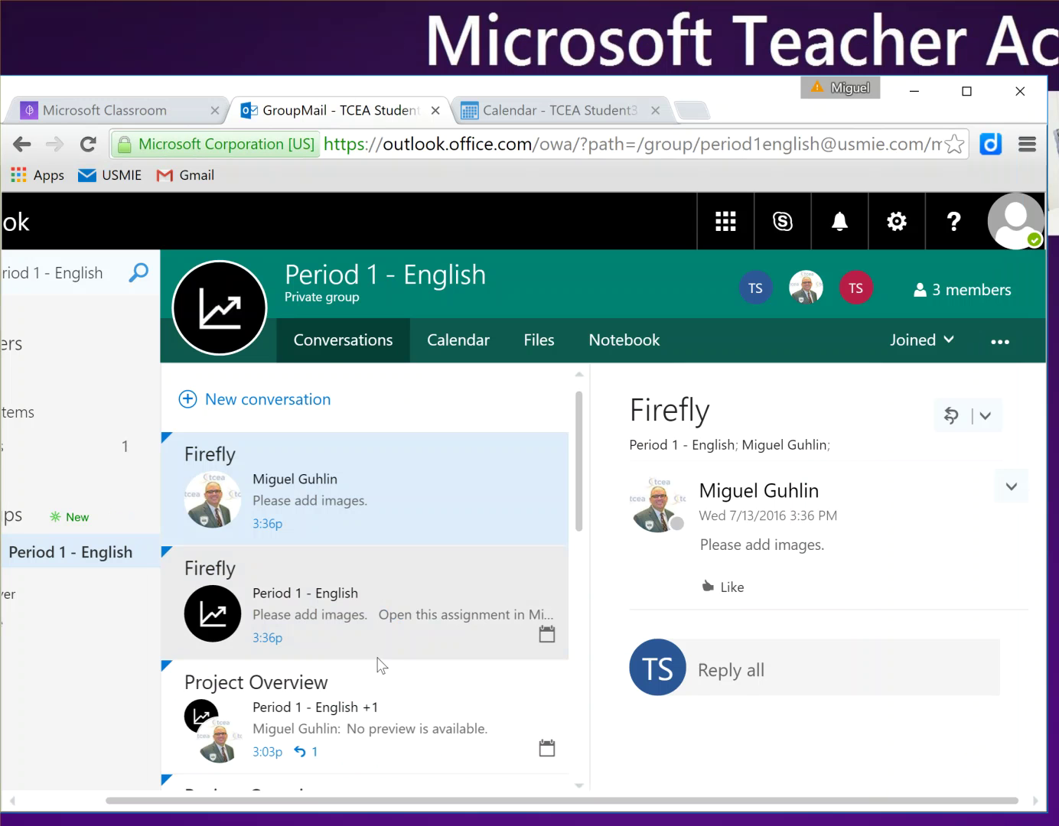
click(369, 365)
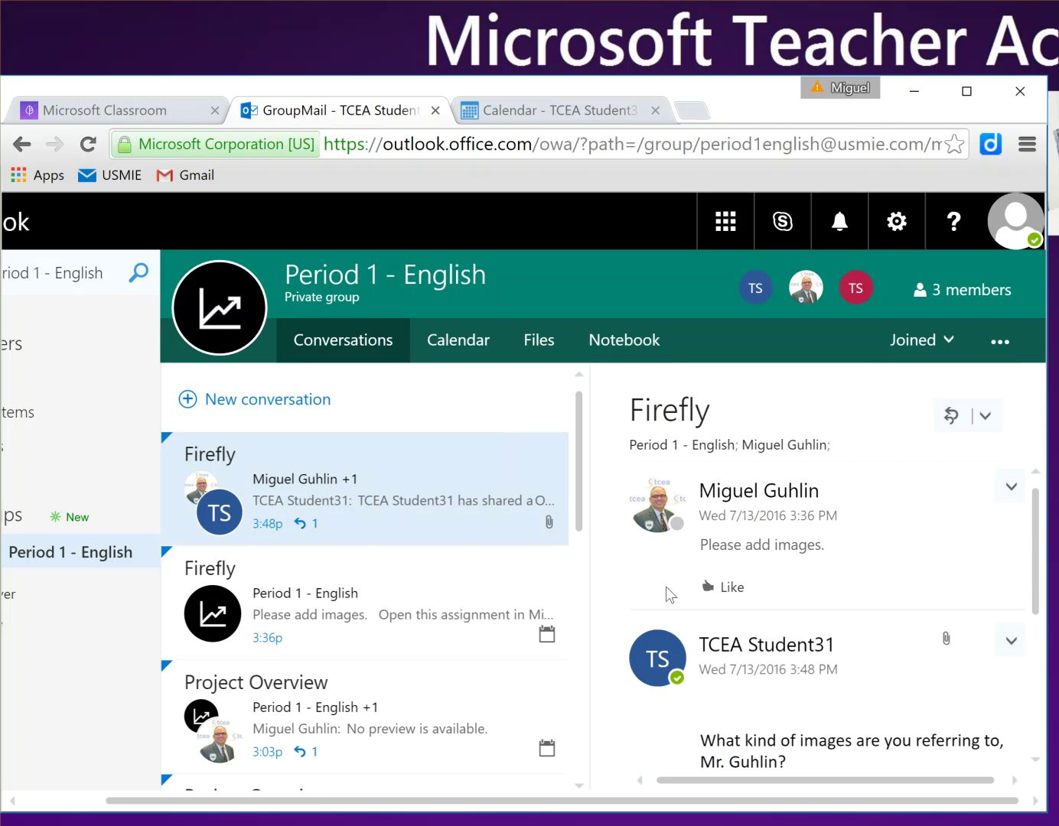
Step: Open the firefly.jpg attachment on the Firefly reply with View in OneDrive
scroll(690, 567, down, 3)
scroll(688, 561, up, 2)
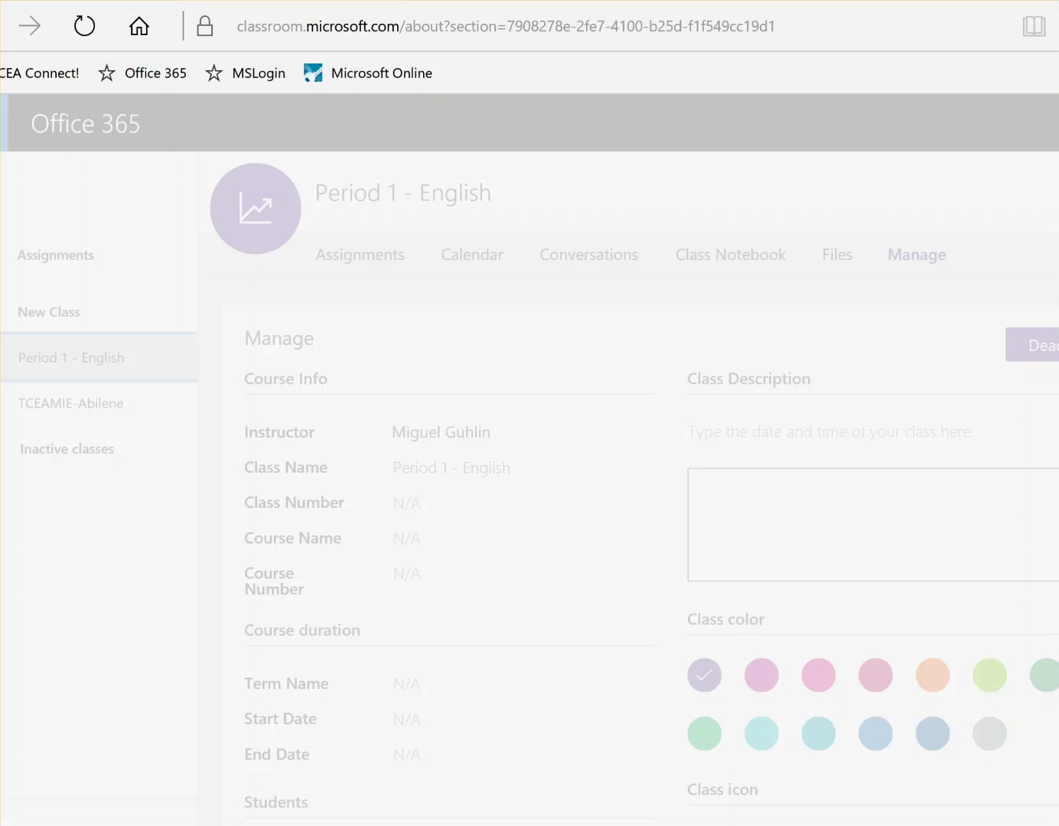
click(601, 259)
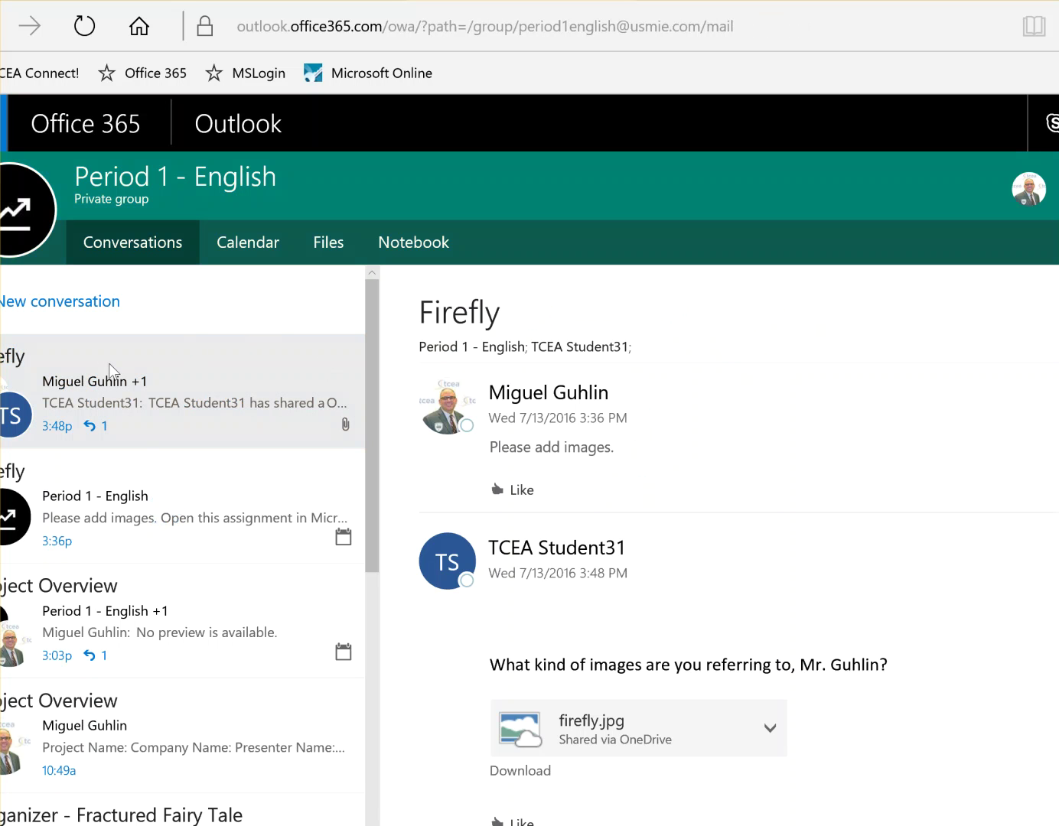
scroll(632, 456, down, 2)
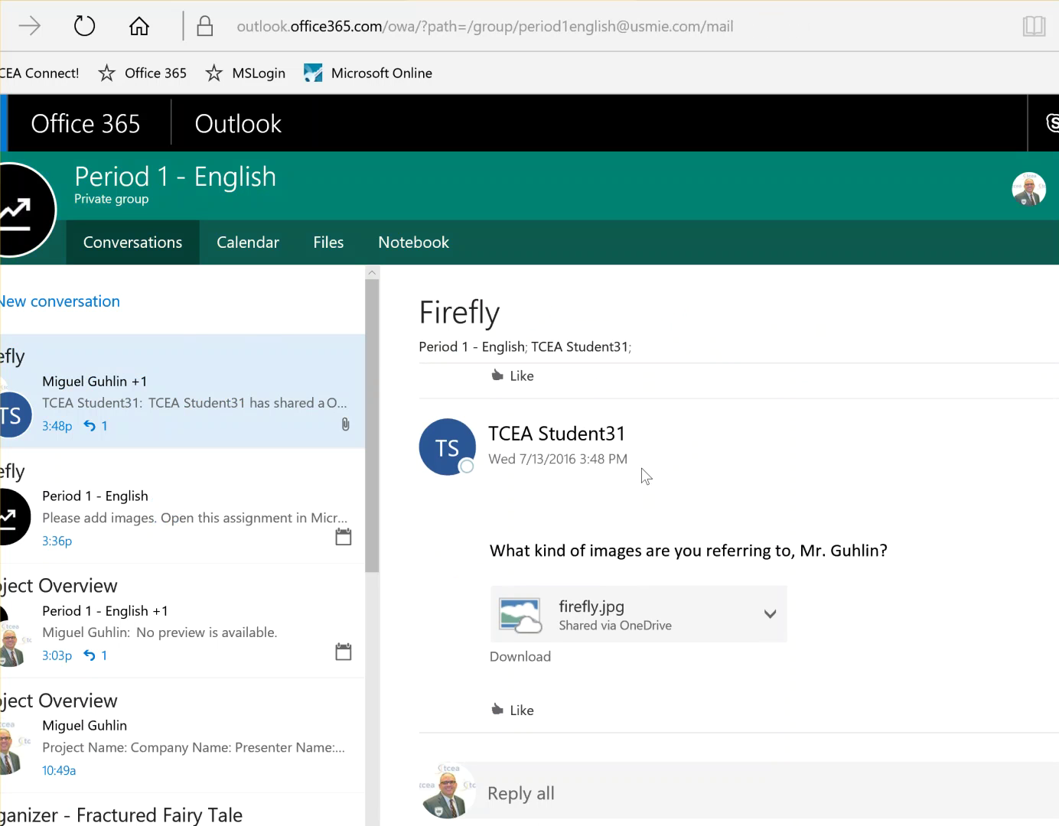
click(768, 618)
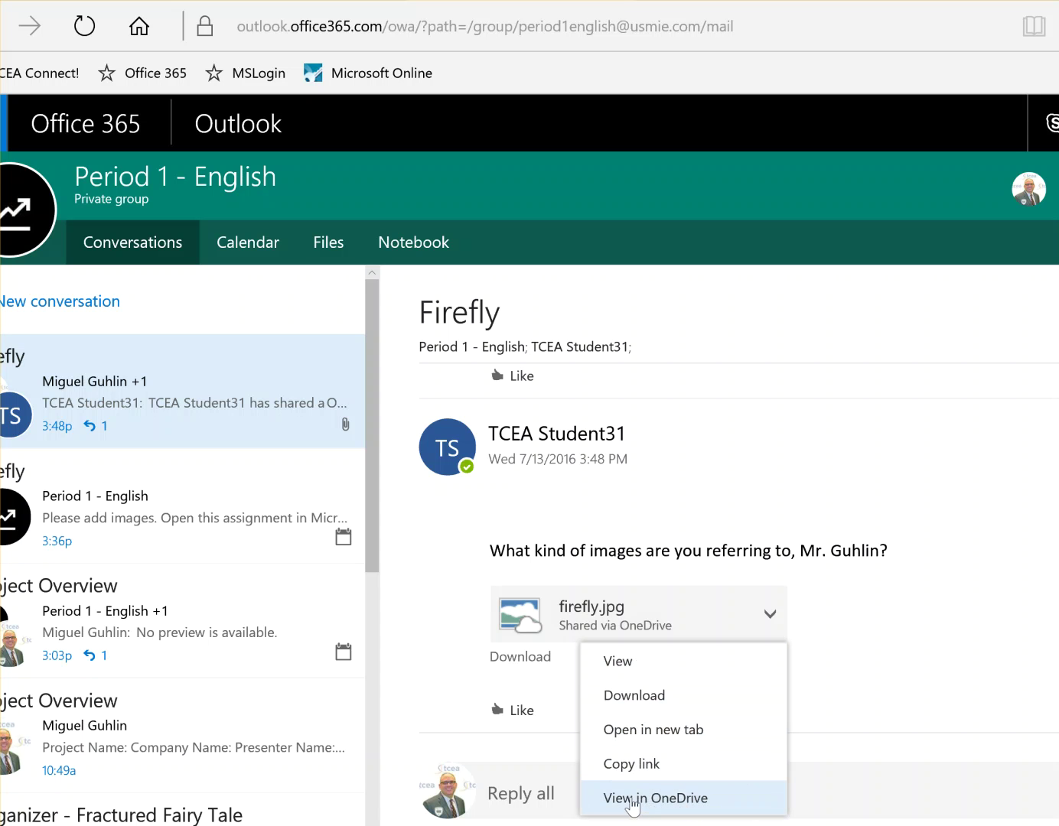
click(676, 802)
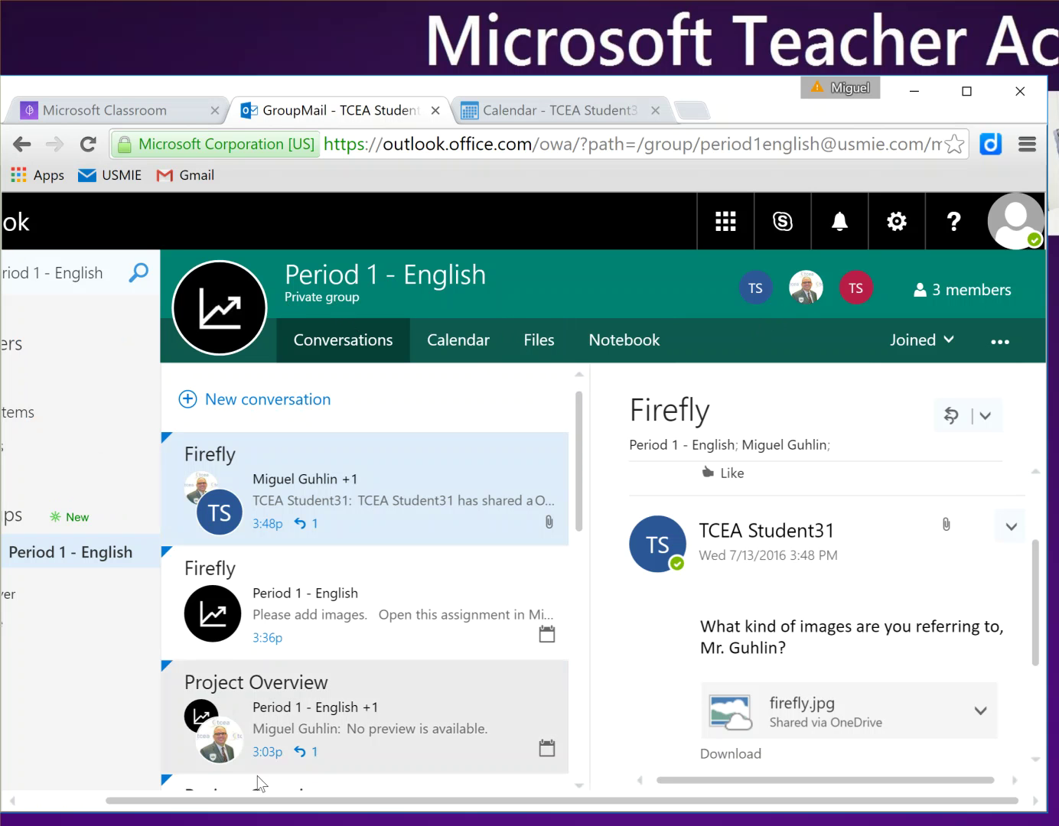
drag(206, 803, 122, 801)
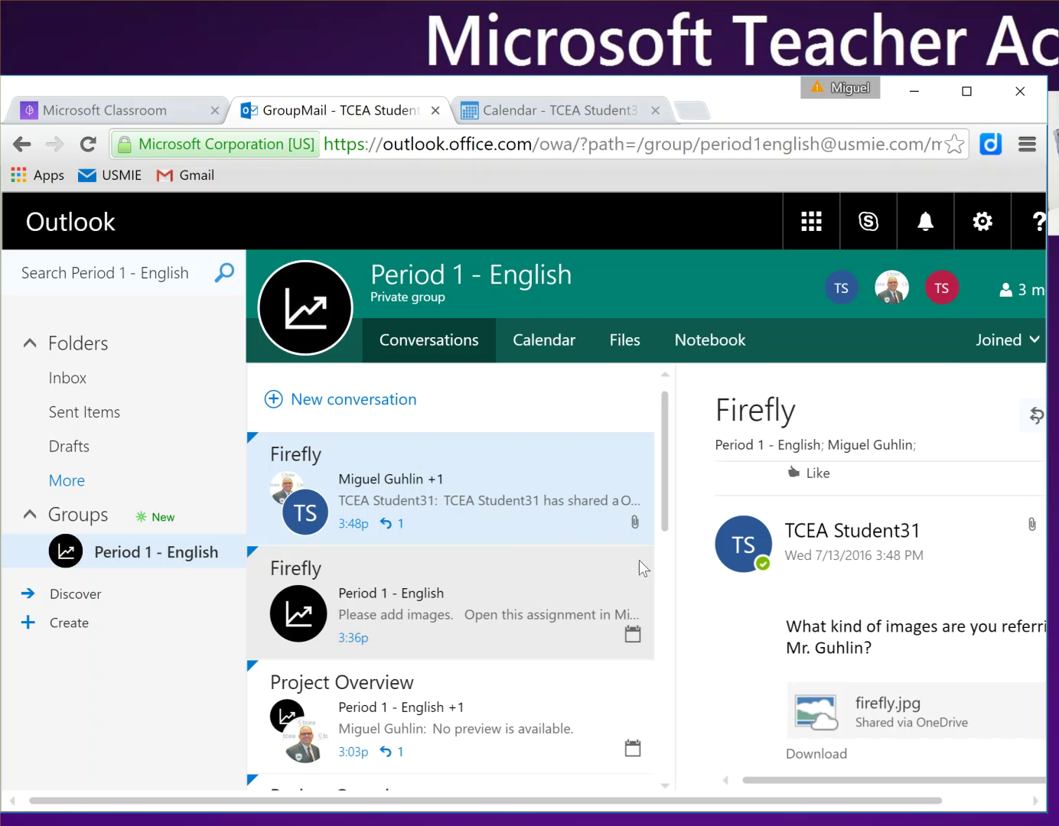
Step: Browse the group files to the empty Assignments > Firefly folder, then close the SharePoint and Calendar tabs
click(627, 342)
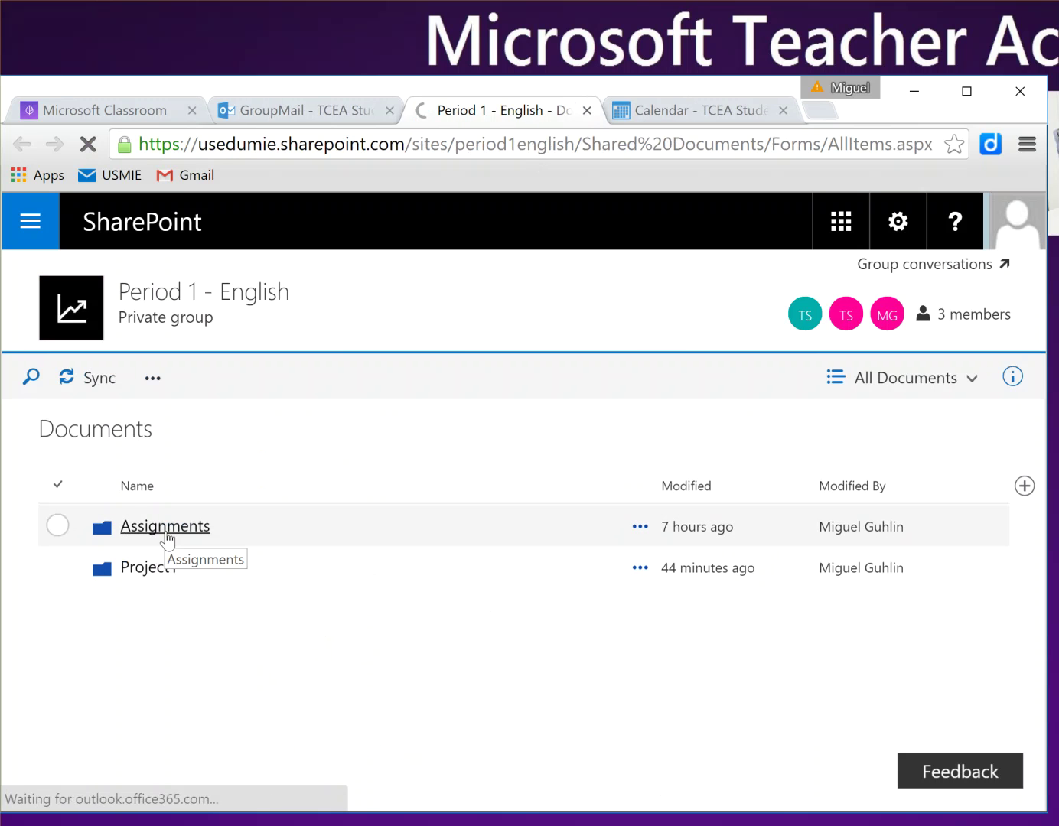
click(146, 570)
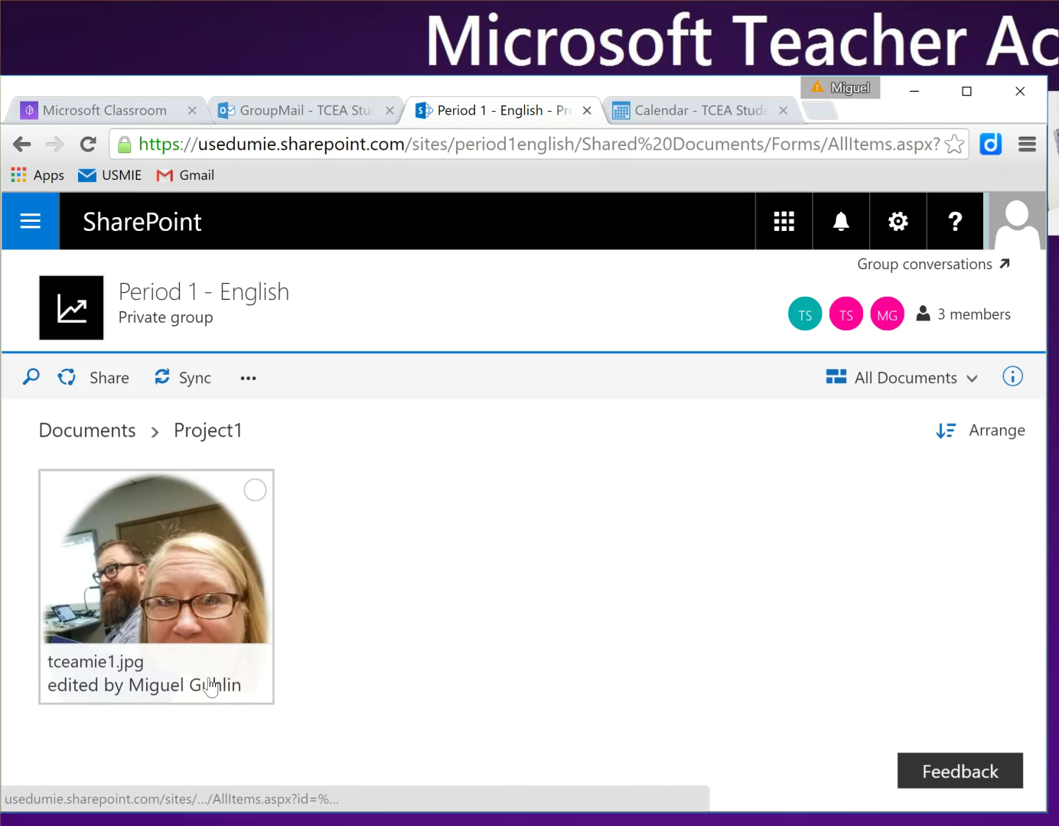
click(118, 430)
click(188, 536)
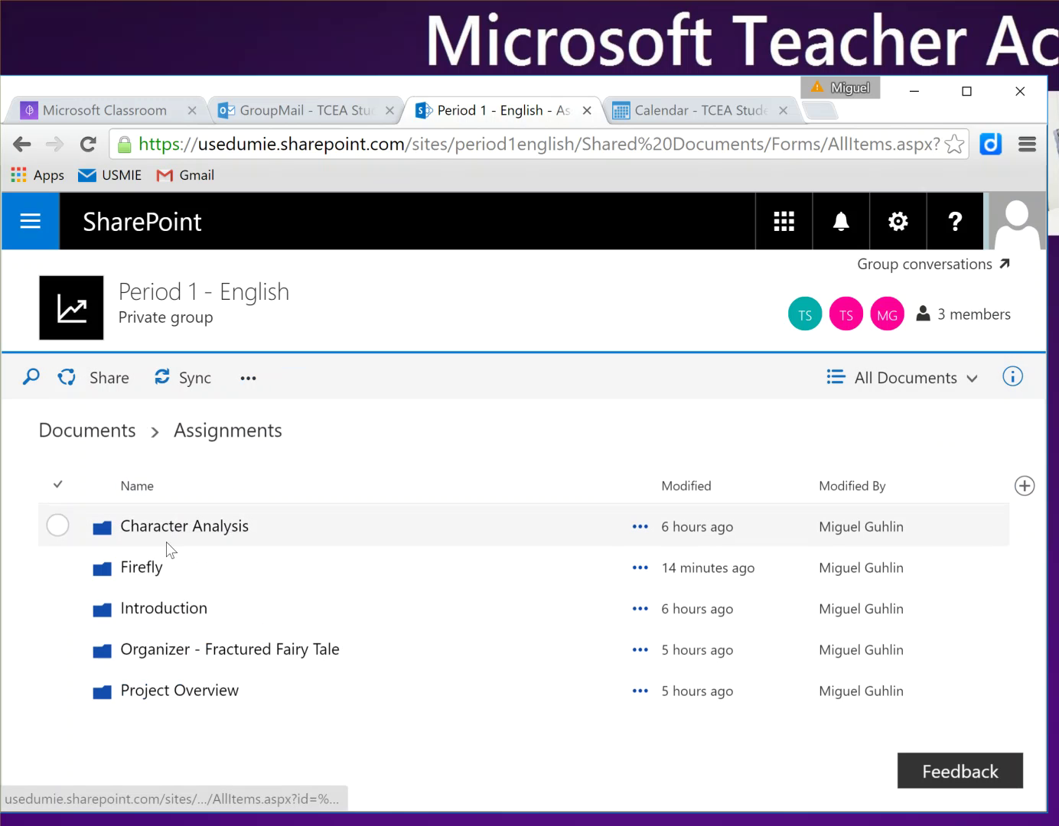
click(146, 573)
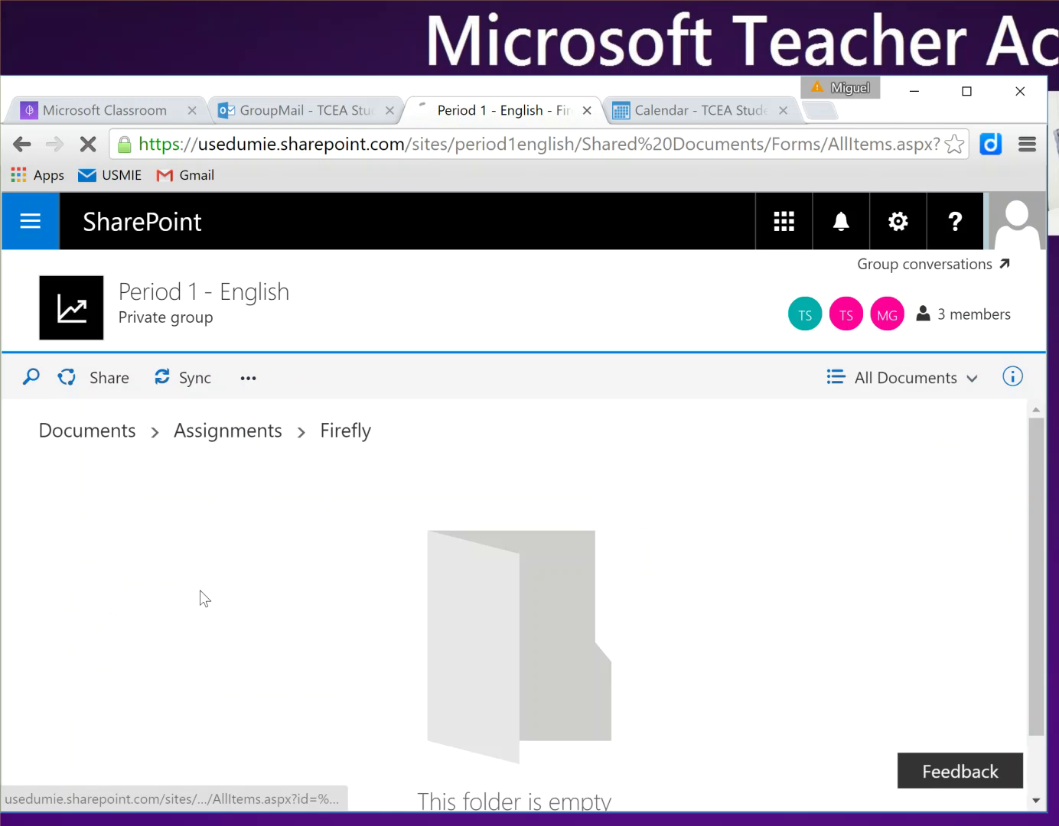
click(259, 431)
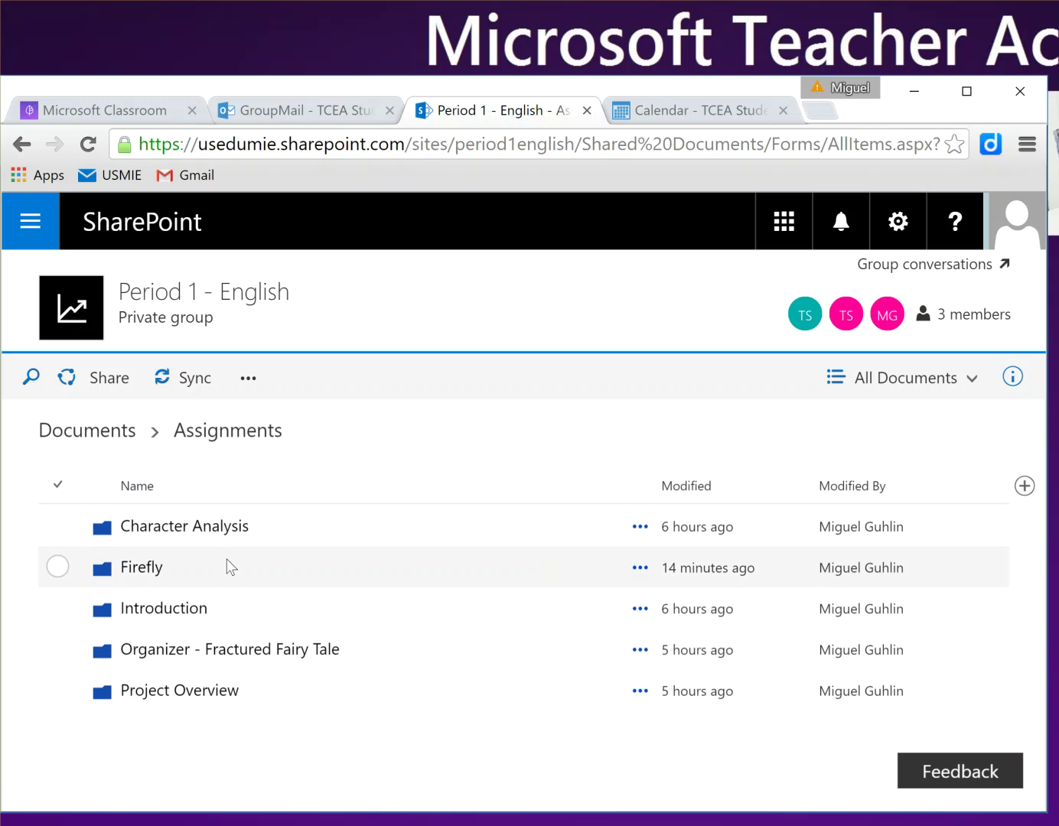
click(587, 110)
click(586, 109)
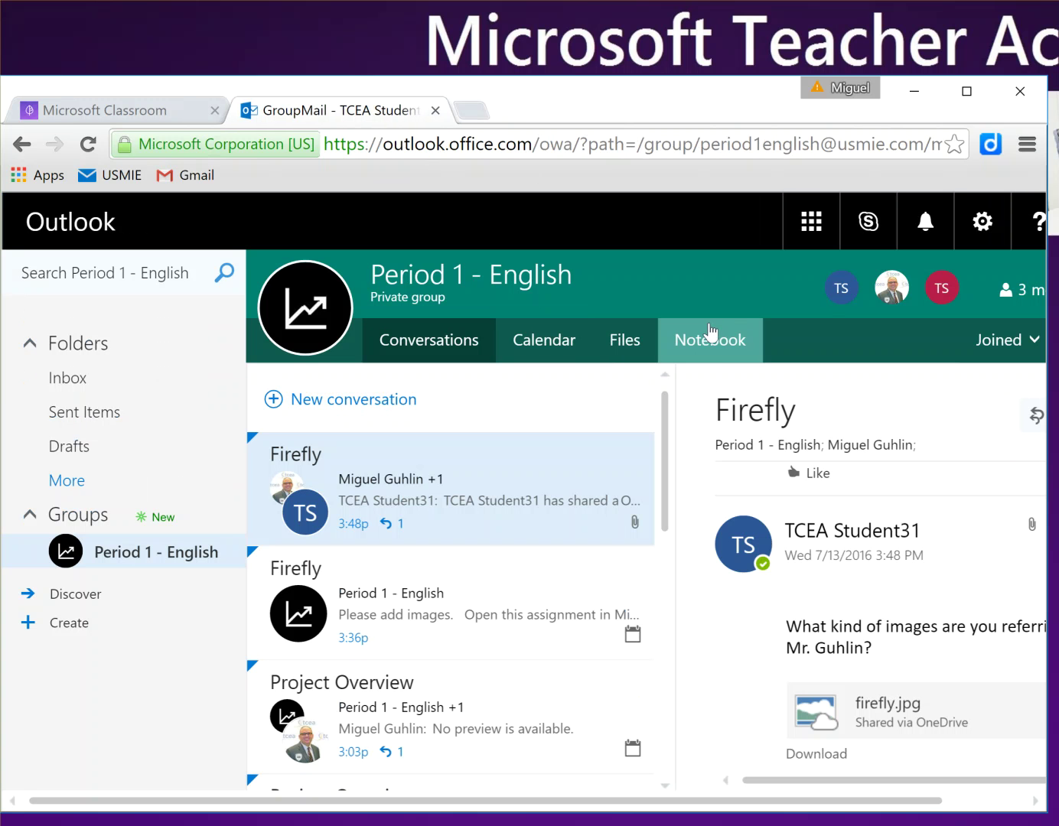
Step: Open the class notebook's Welcome! page and download its audio attachment
click(711, 340)
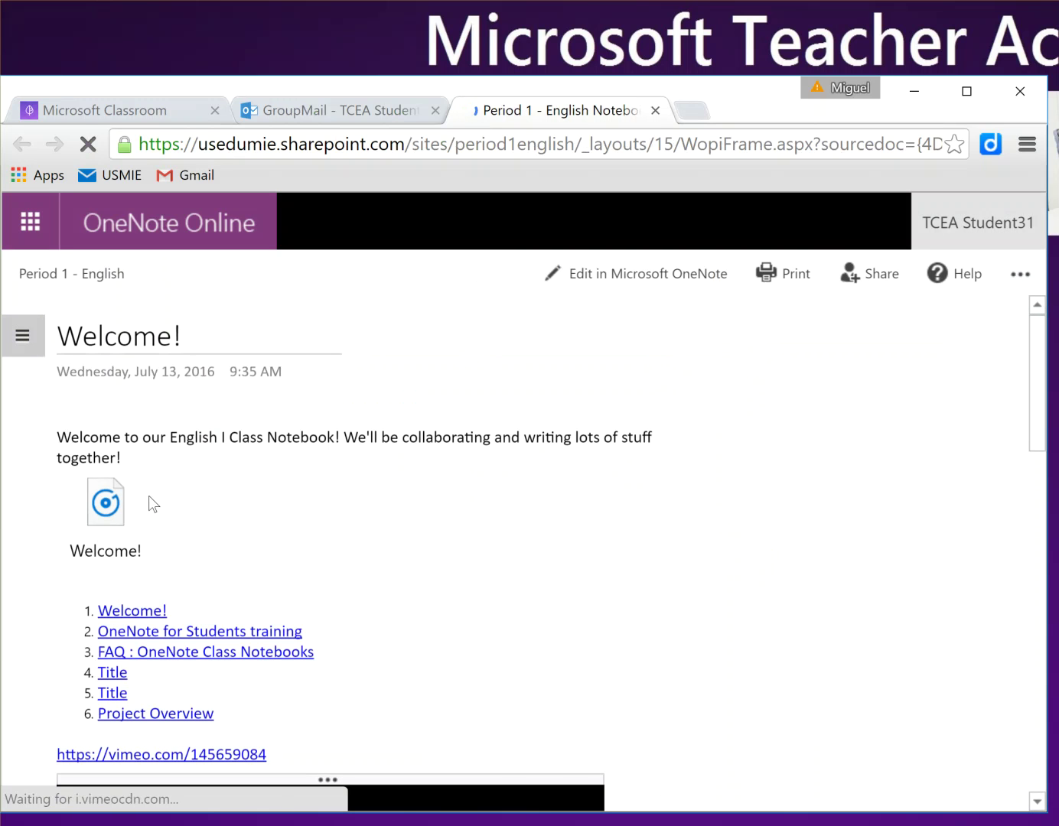
click(105, 514)
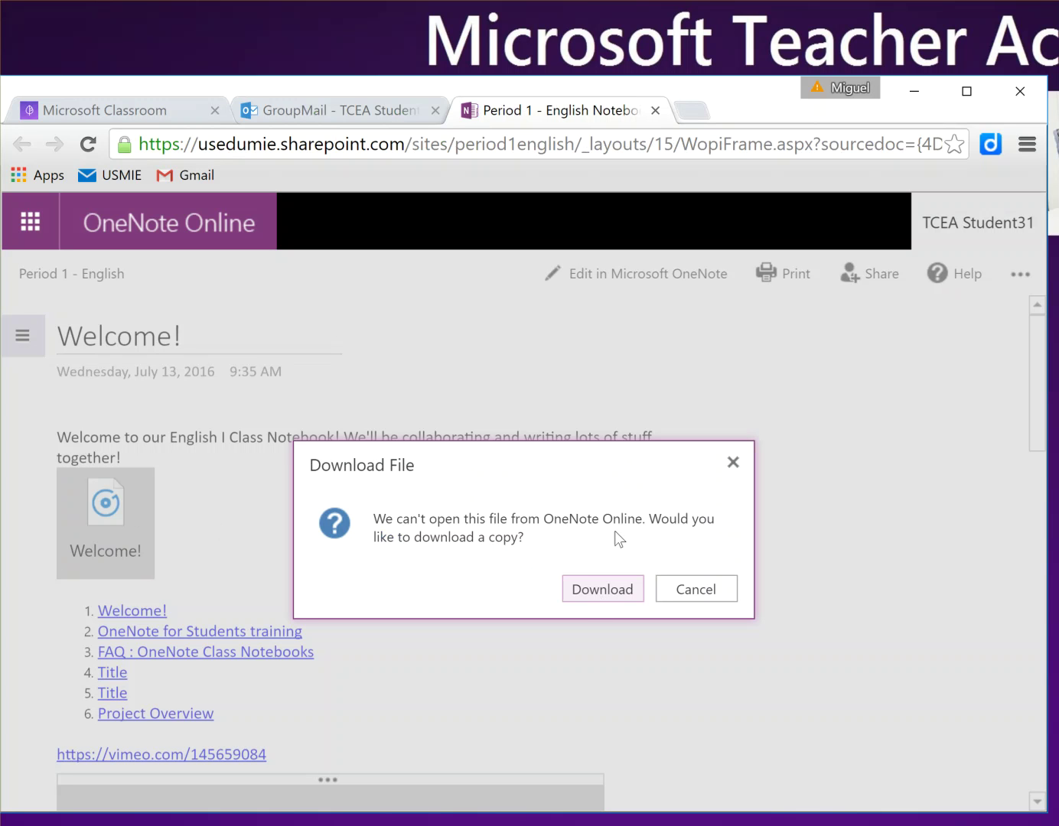
click(620, 597)
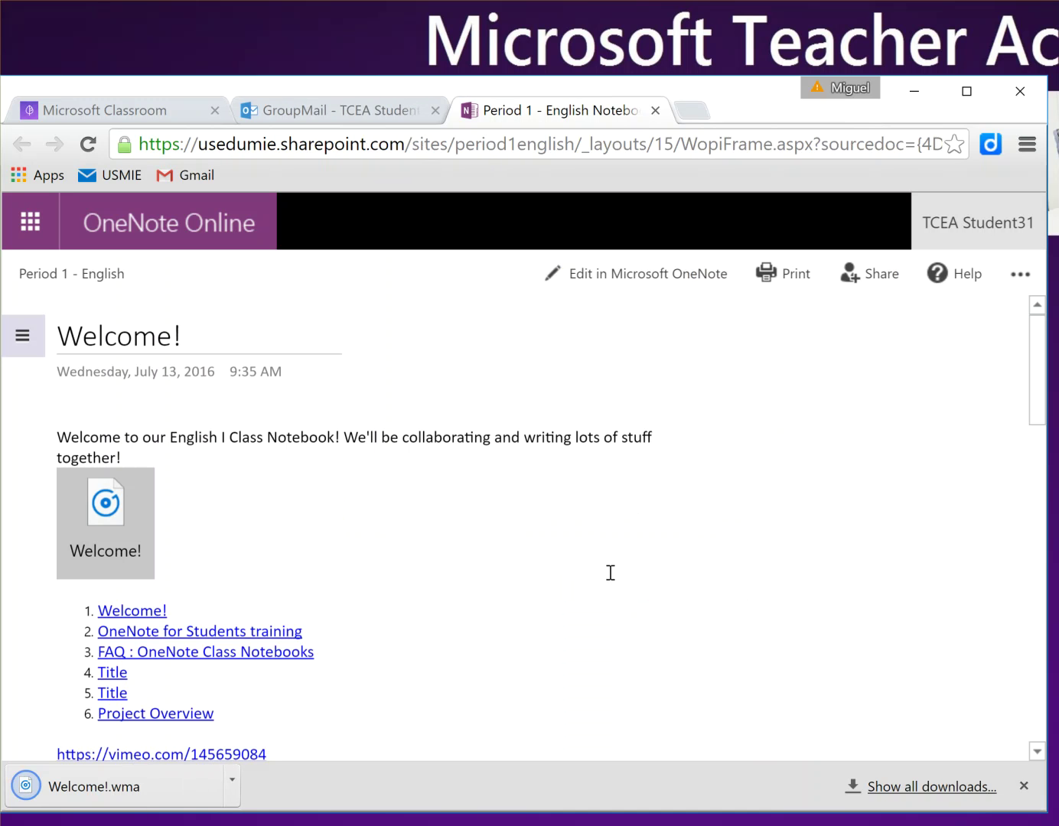
Step: Play Welcome!.wma in Windows Media Player, then close the player
click(157, 782)
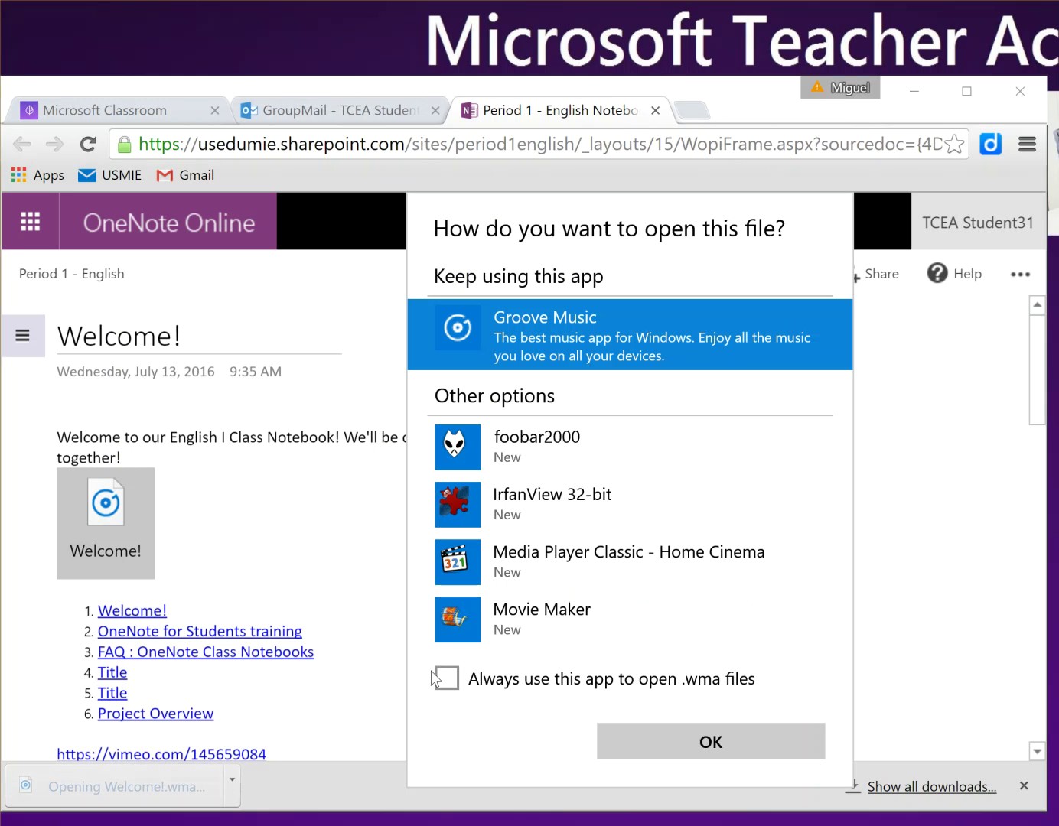
click(614, 511)
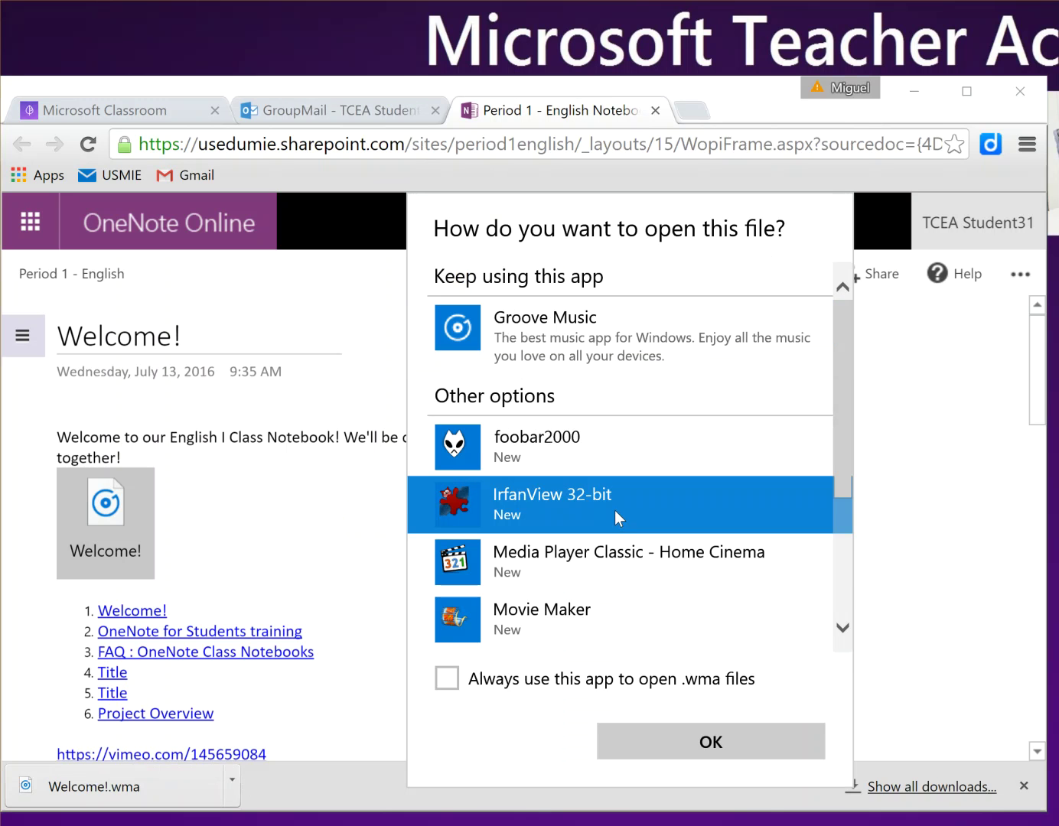
scroll(613, 535, down, 2)
click(620, 567)
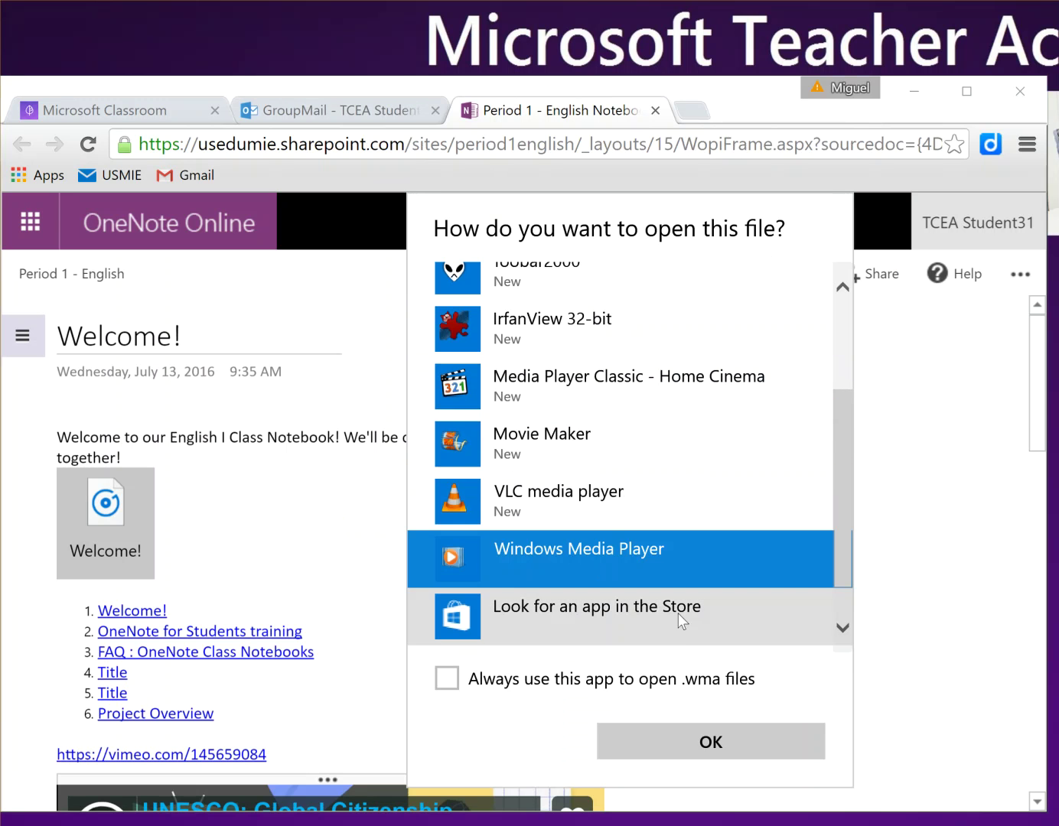
click(751, 744)
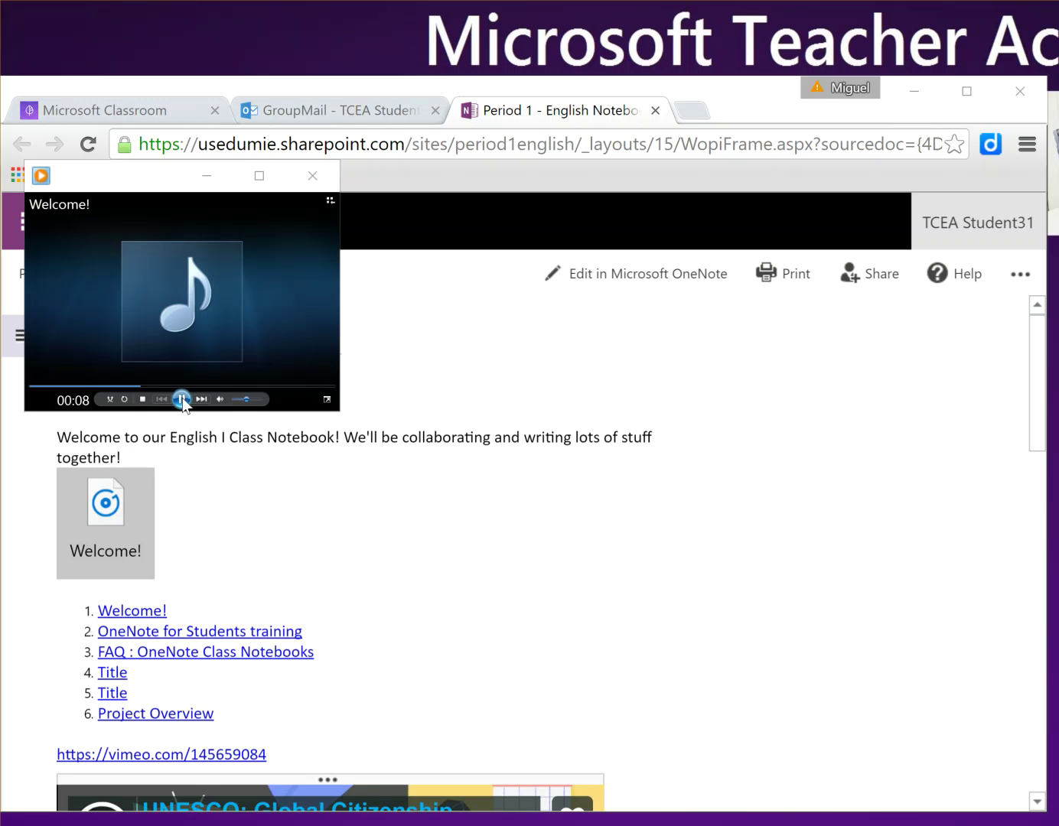
click(314, 175)
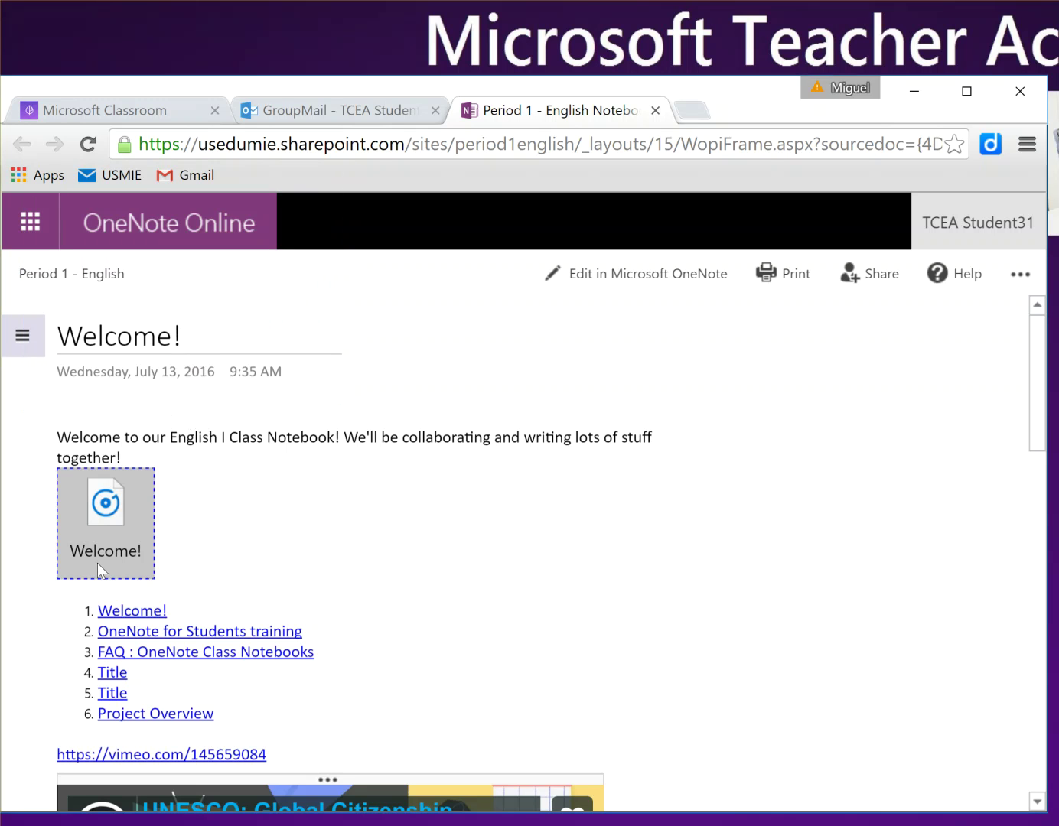
click(249, 471)
Step: Show the navigation pane, expand _Content Library and TCEA Student31, and widen the pane
scroll(163, 535, down, 5)
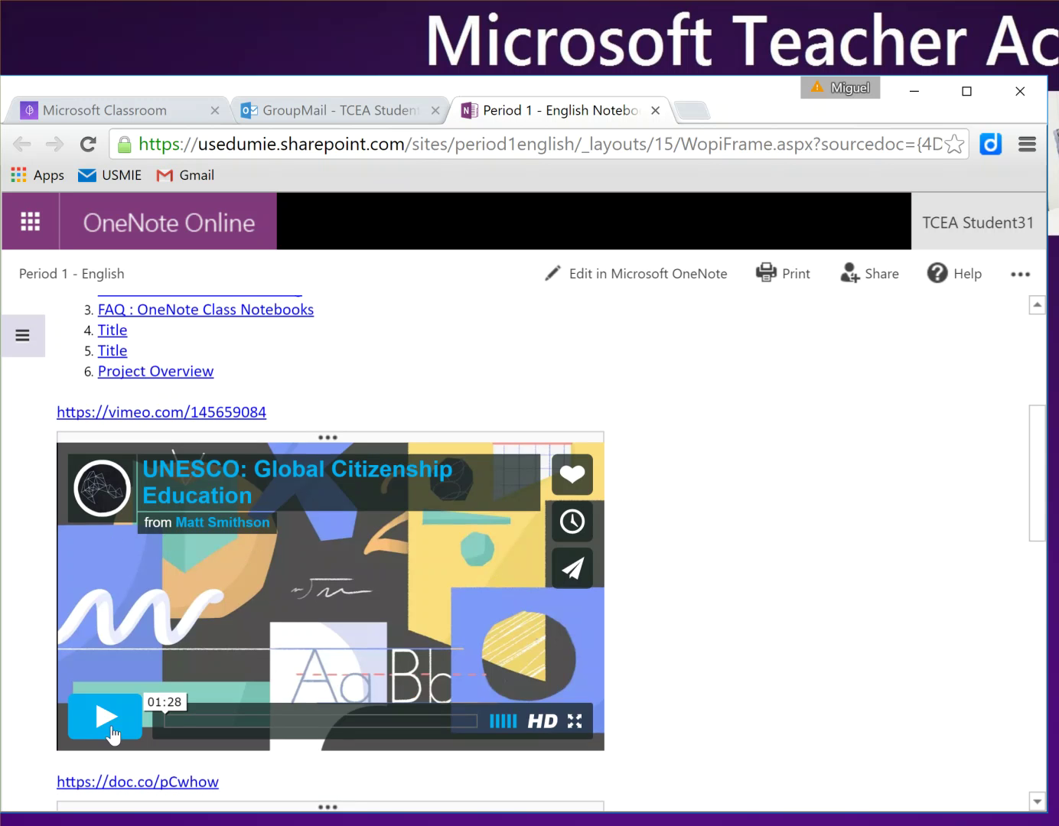
click(32, 342)
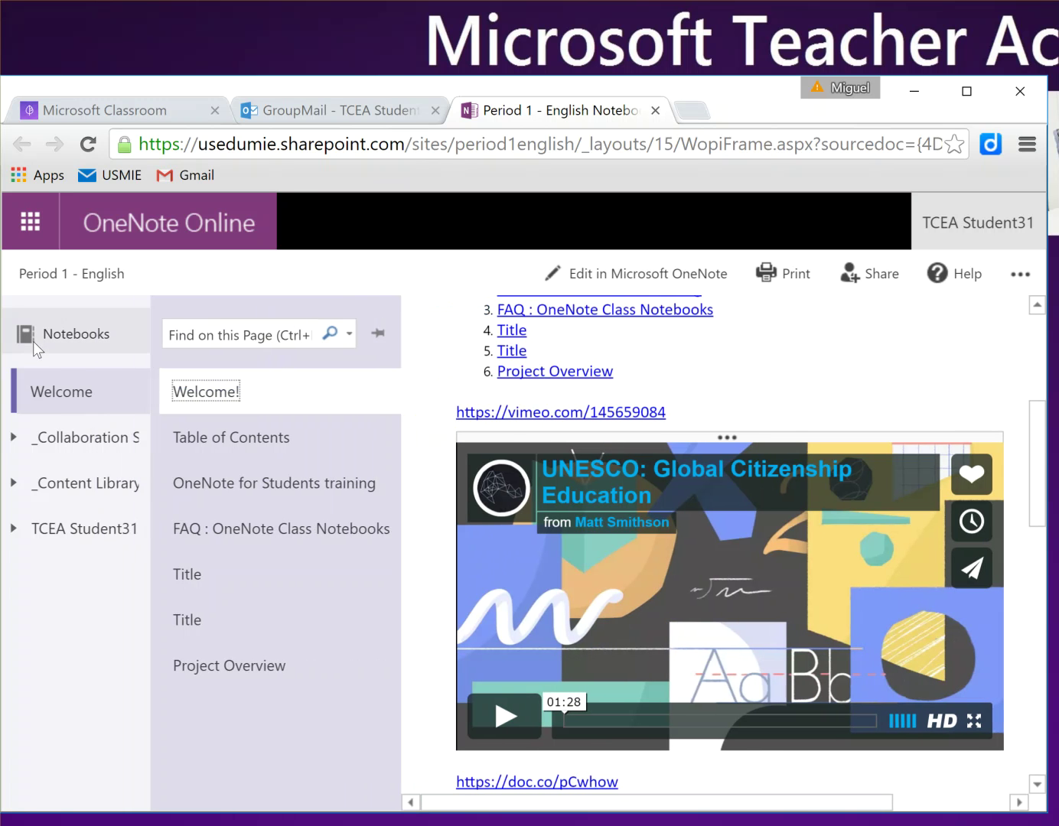
click(10, 485)
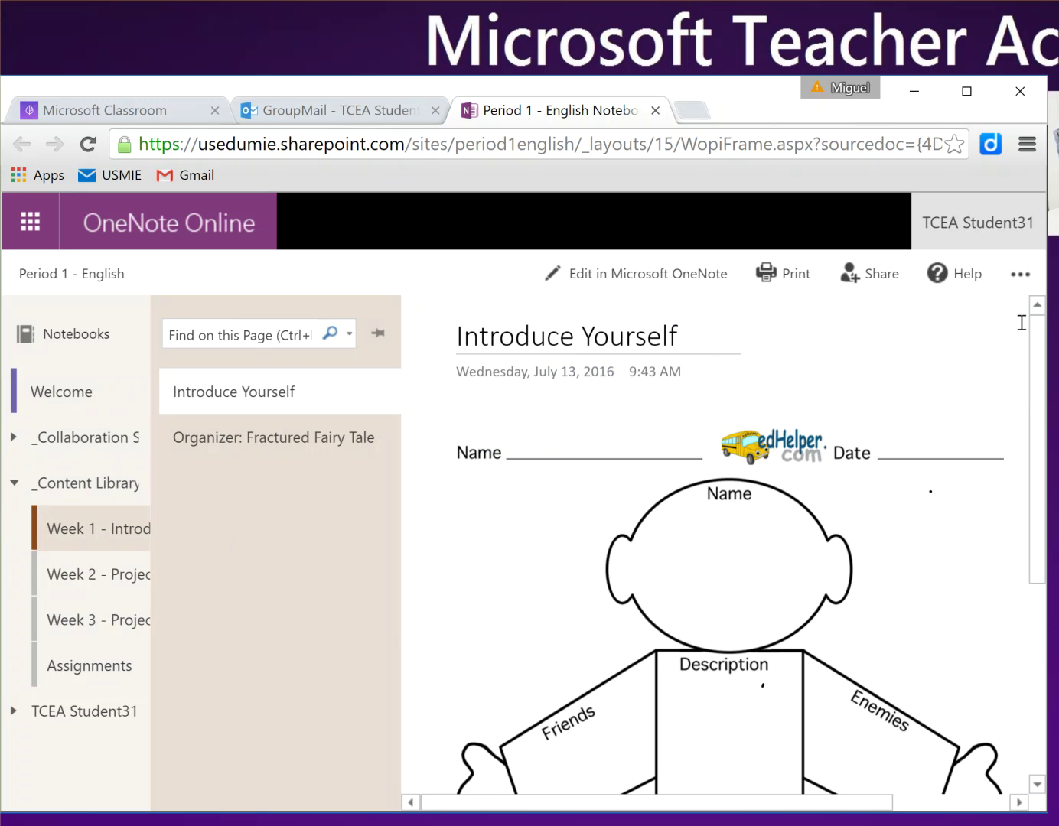
click(1020, 277)
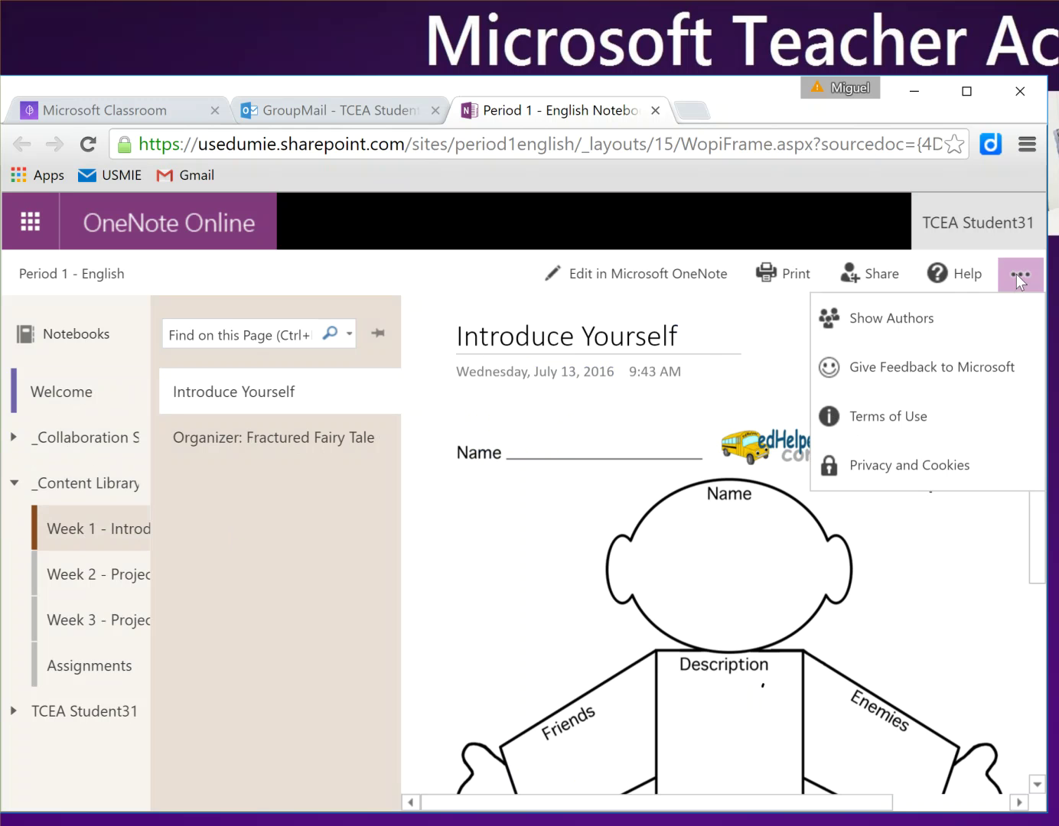
click(1017, 274)
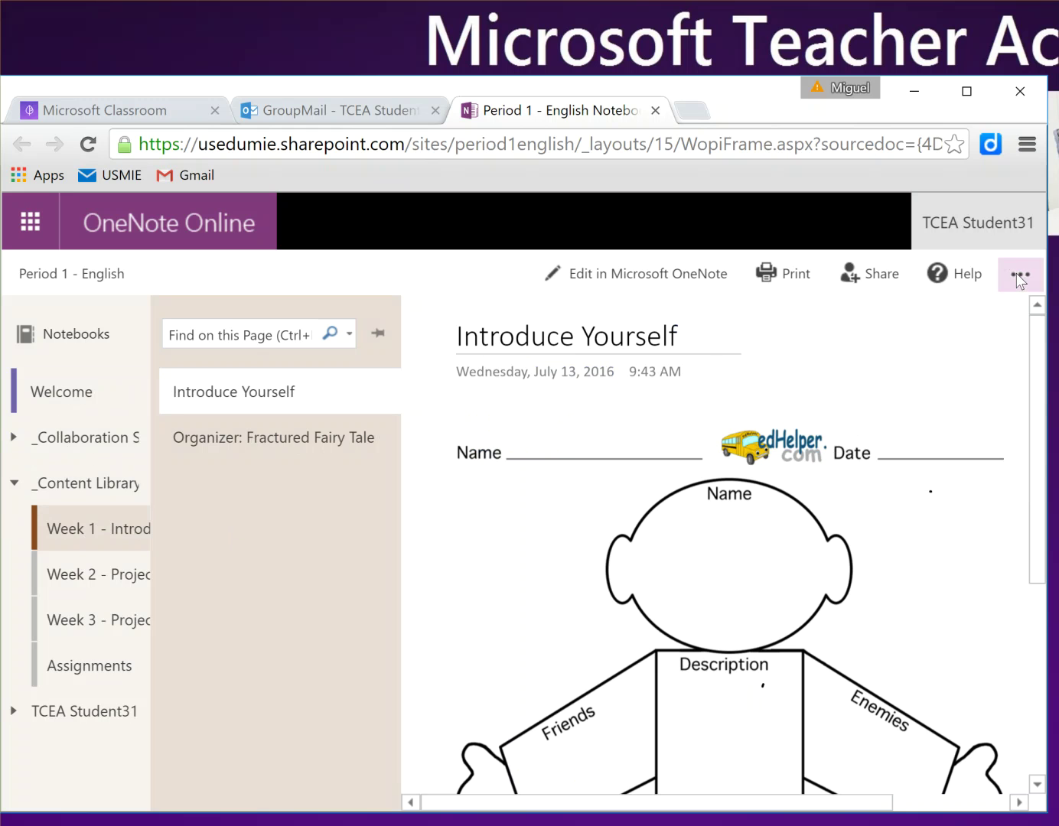
click(15, 716)
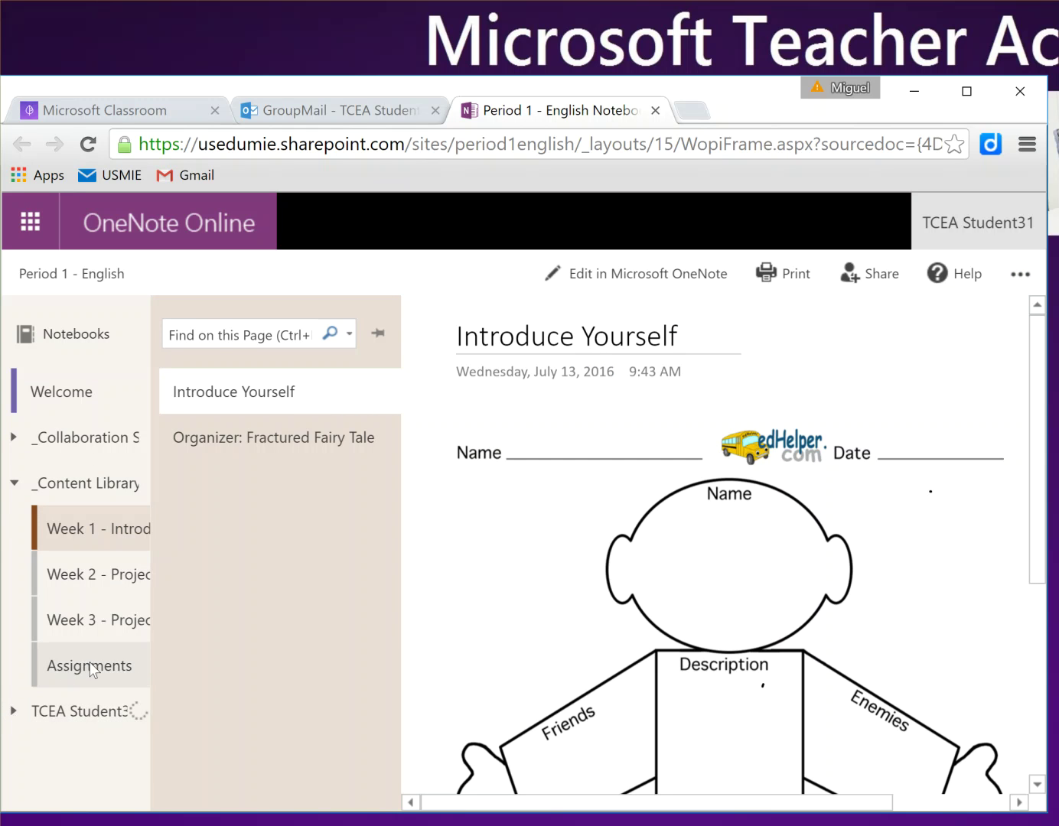
drag(150, 639, 231, 639)
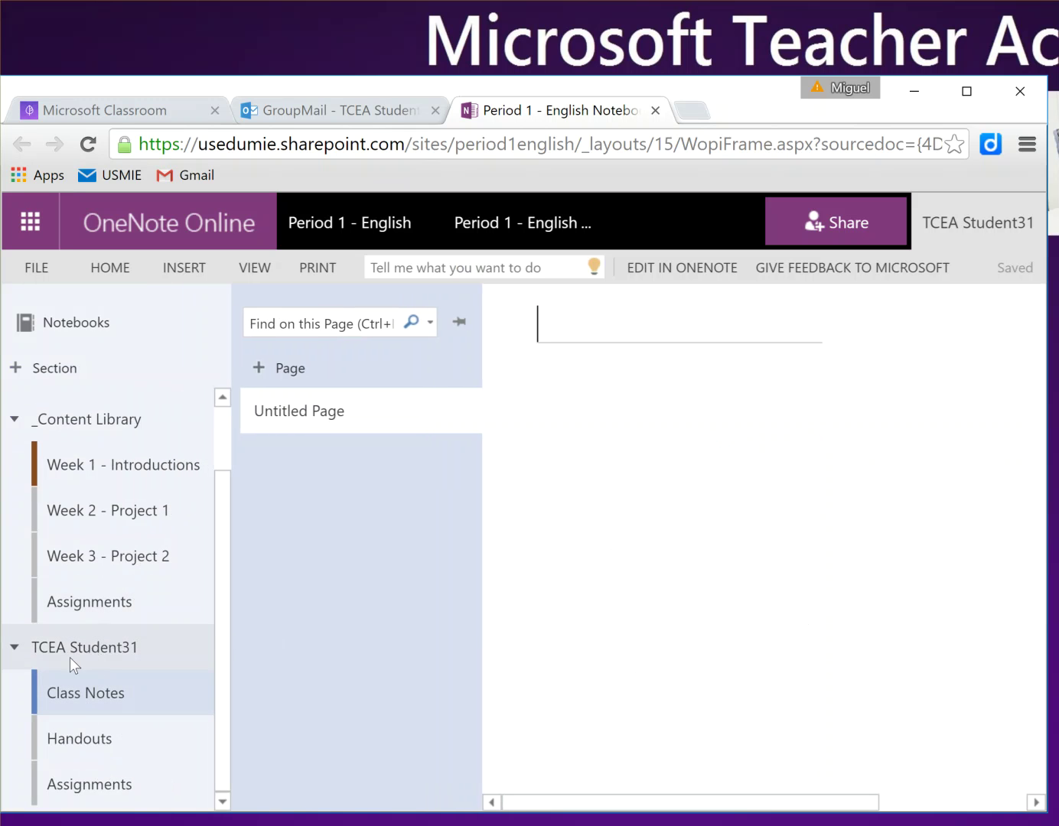
Step: Open the Organizer - Fractured Fairy Tale page in the student's Assignments section
click(89, 749)
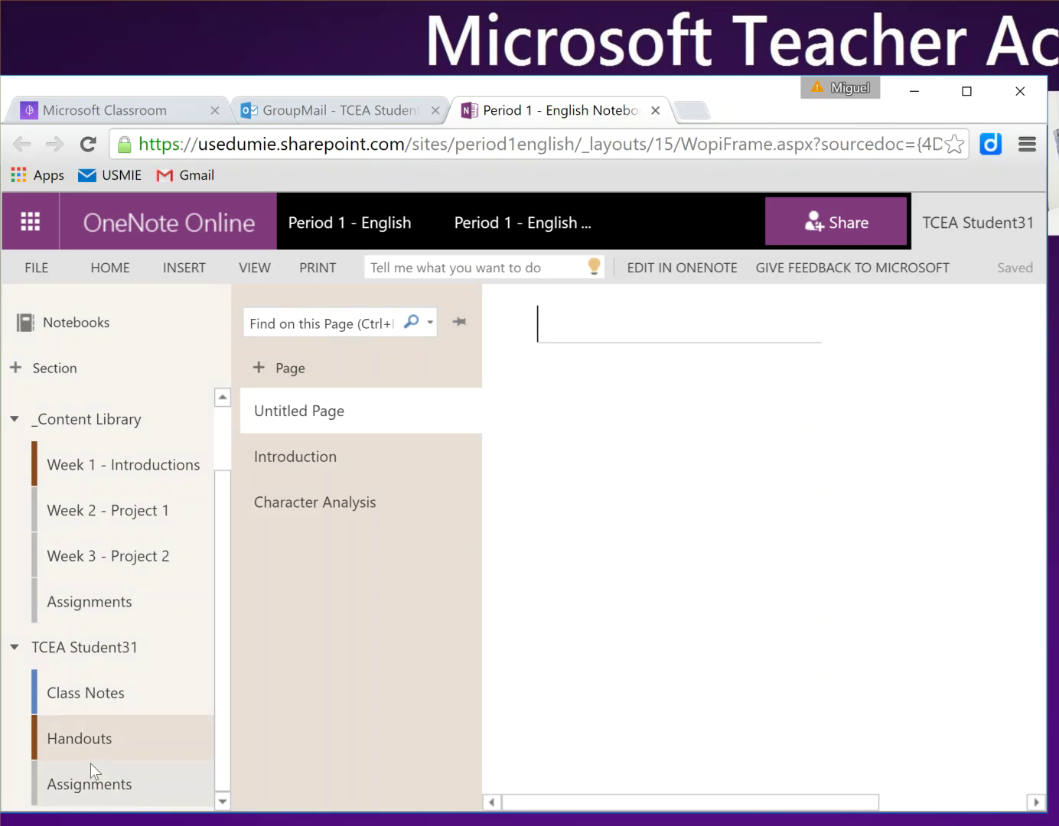
click(87, 786)
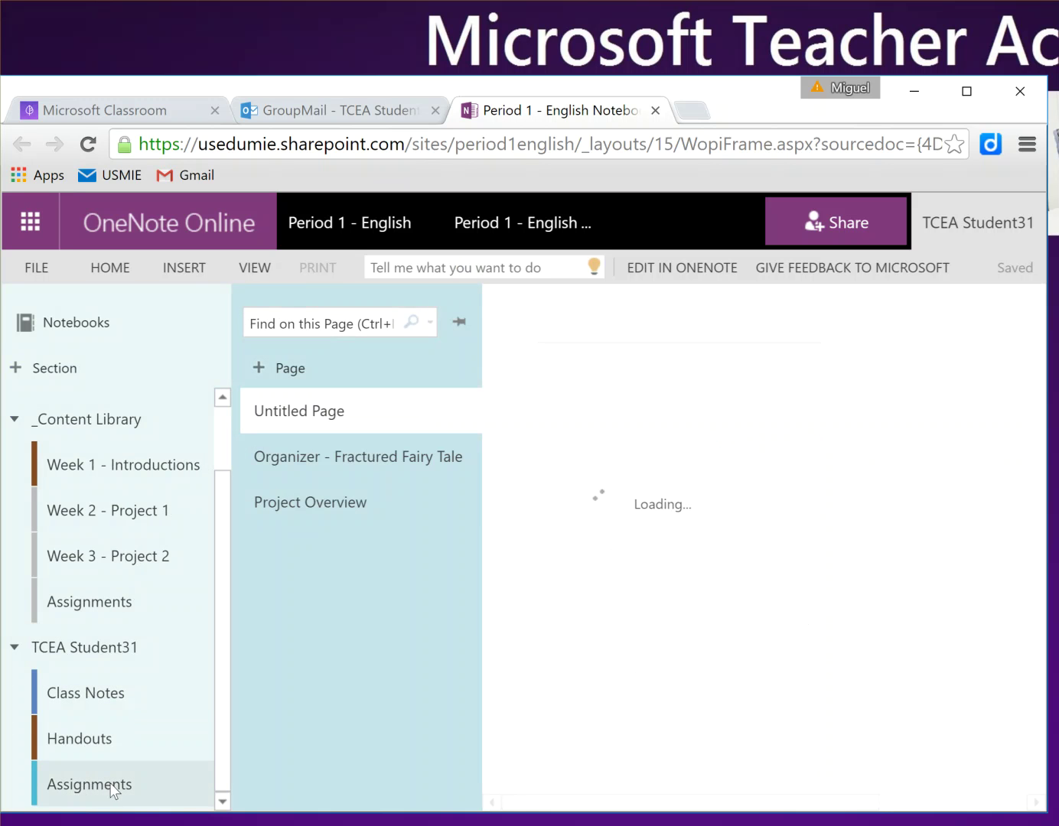
click(317, 458)
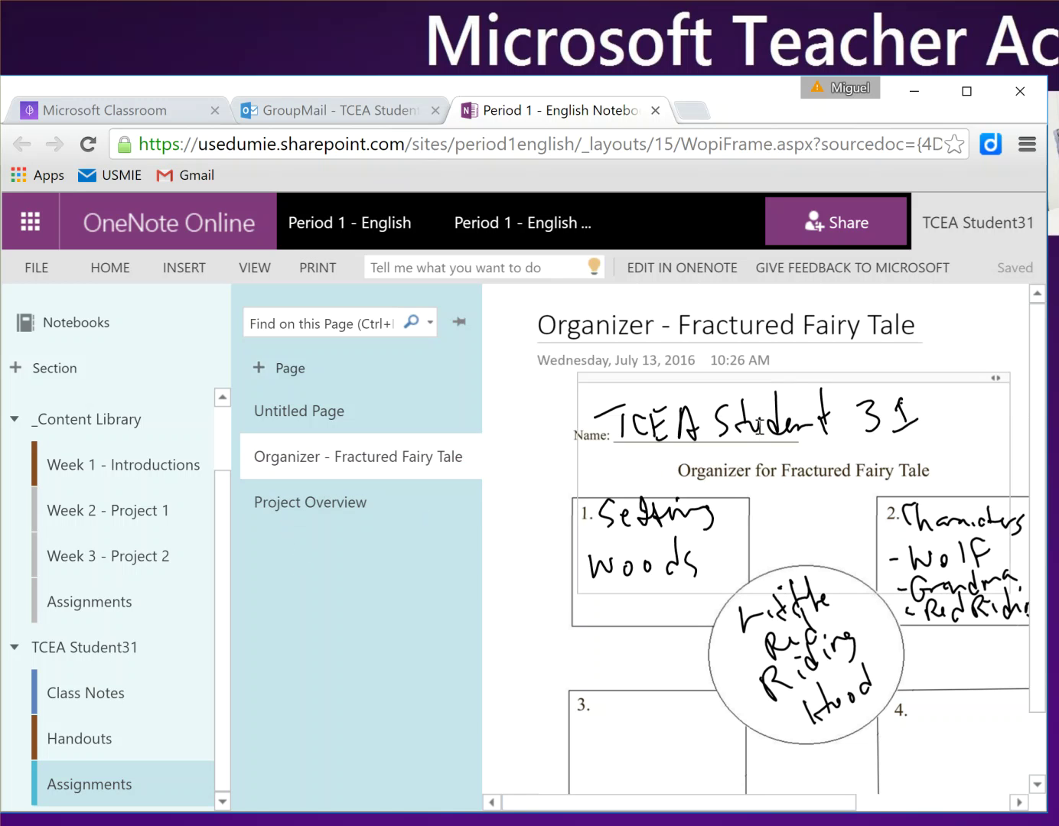
click(716, 430)
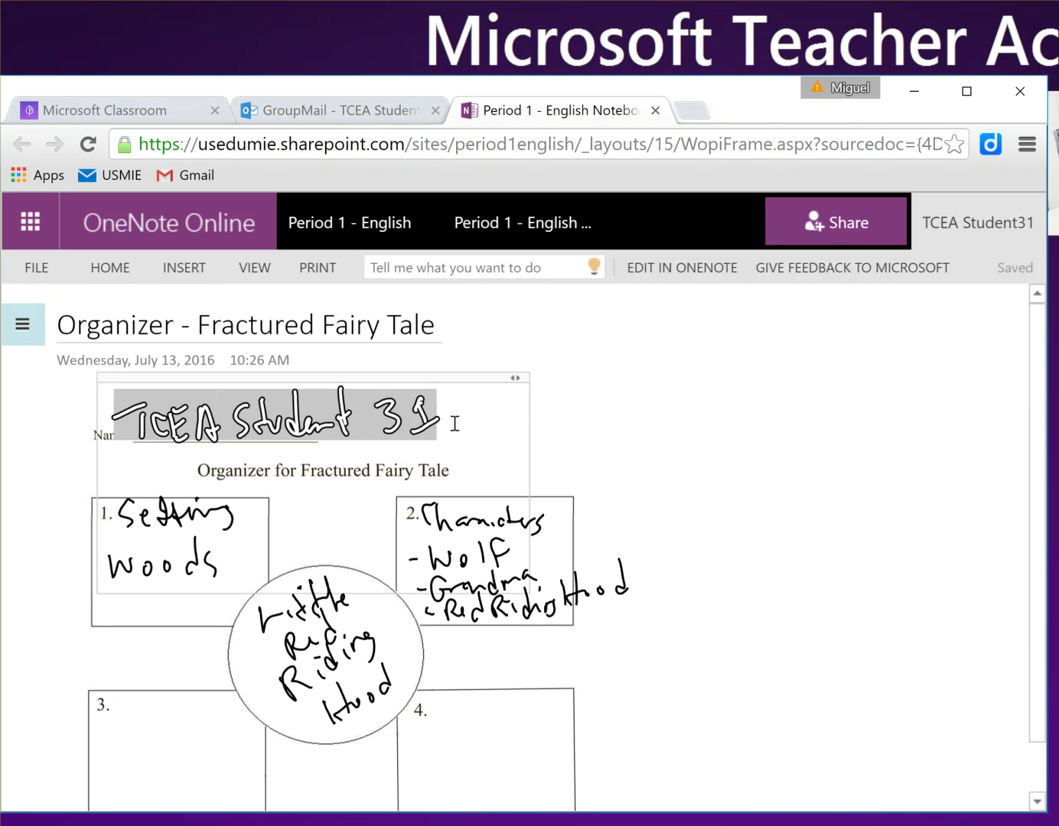
Step: Add the note 'Wow, this is great!' beside the organizer and close the notebook tab
click(689, 392)
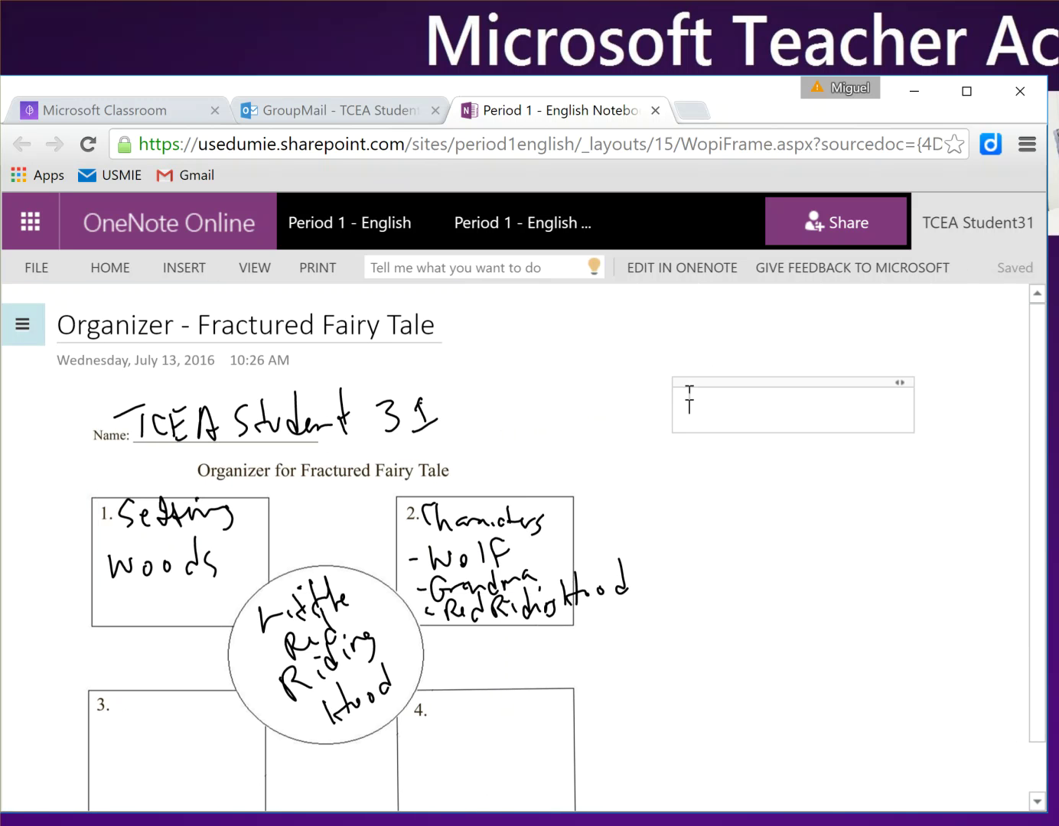
text(Wow, this is great)
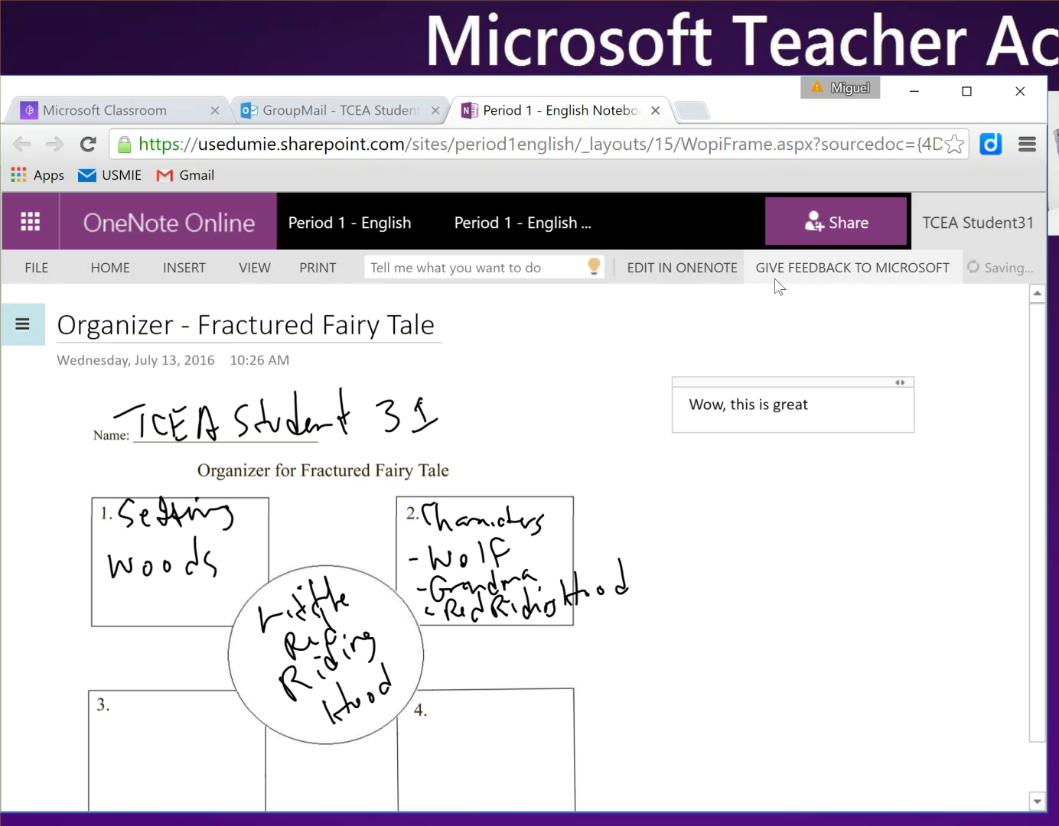
key(BackSpace)
text(!)
click(658, 386)
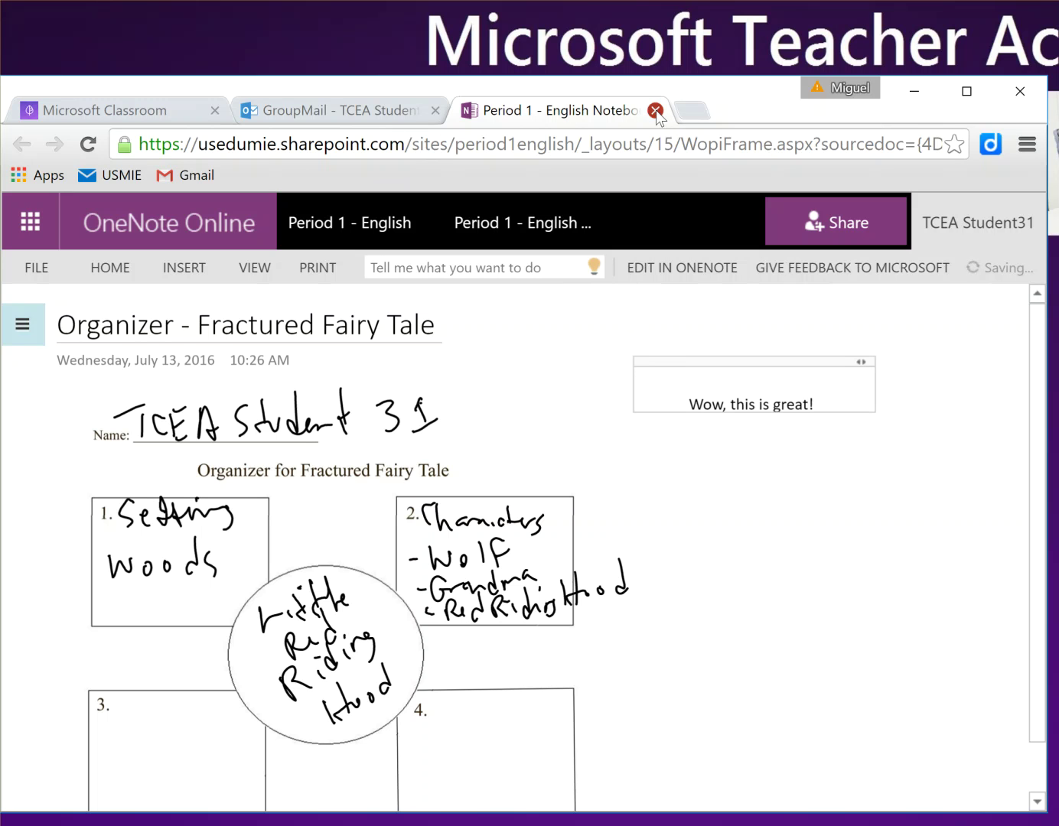
key(ctrl+w)
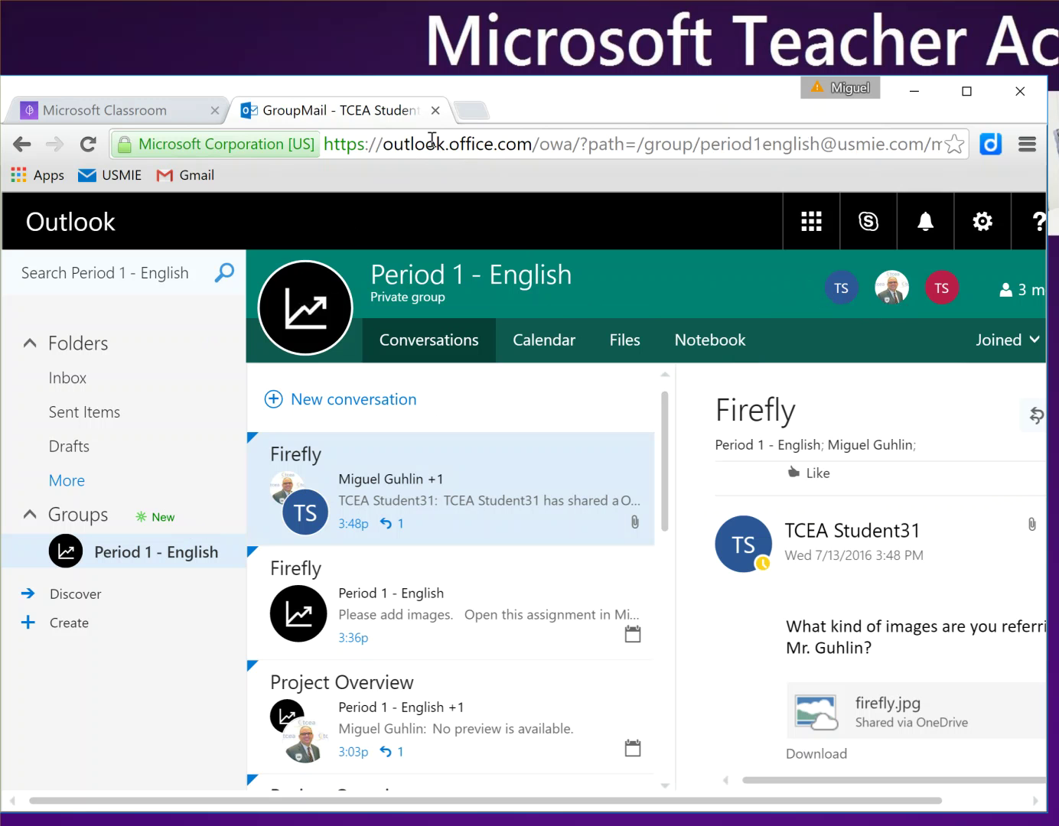
Step: Close the GroupMail tab and check the class's extra pages, options list and notifications
click(435, 110)
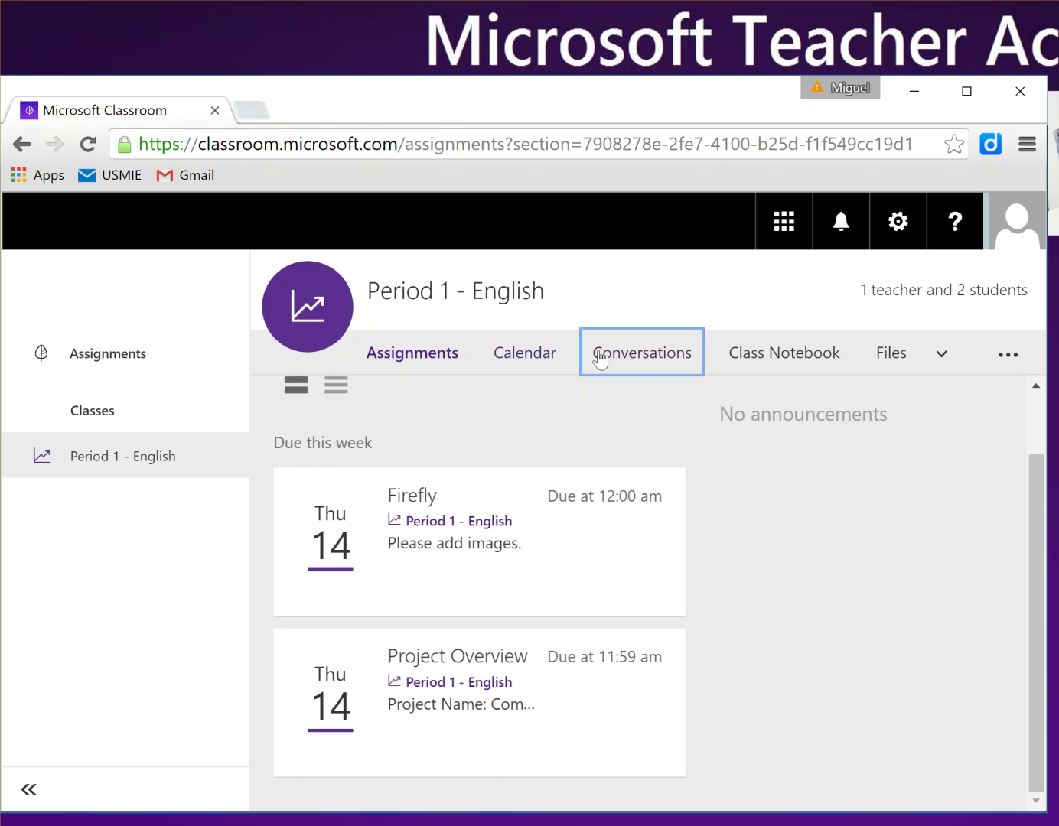
click(942, 356)
click(943, 356)
click(1010, 354)
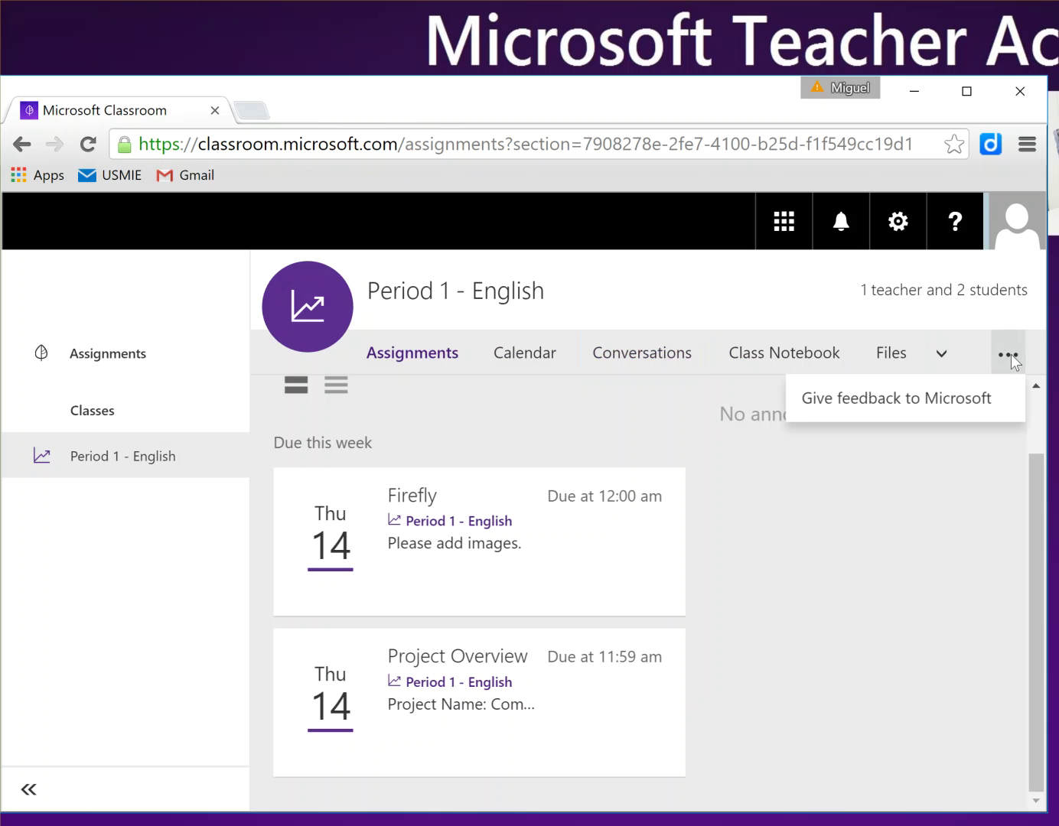
click(1012, 353)
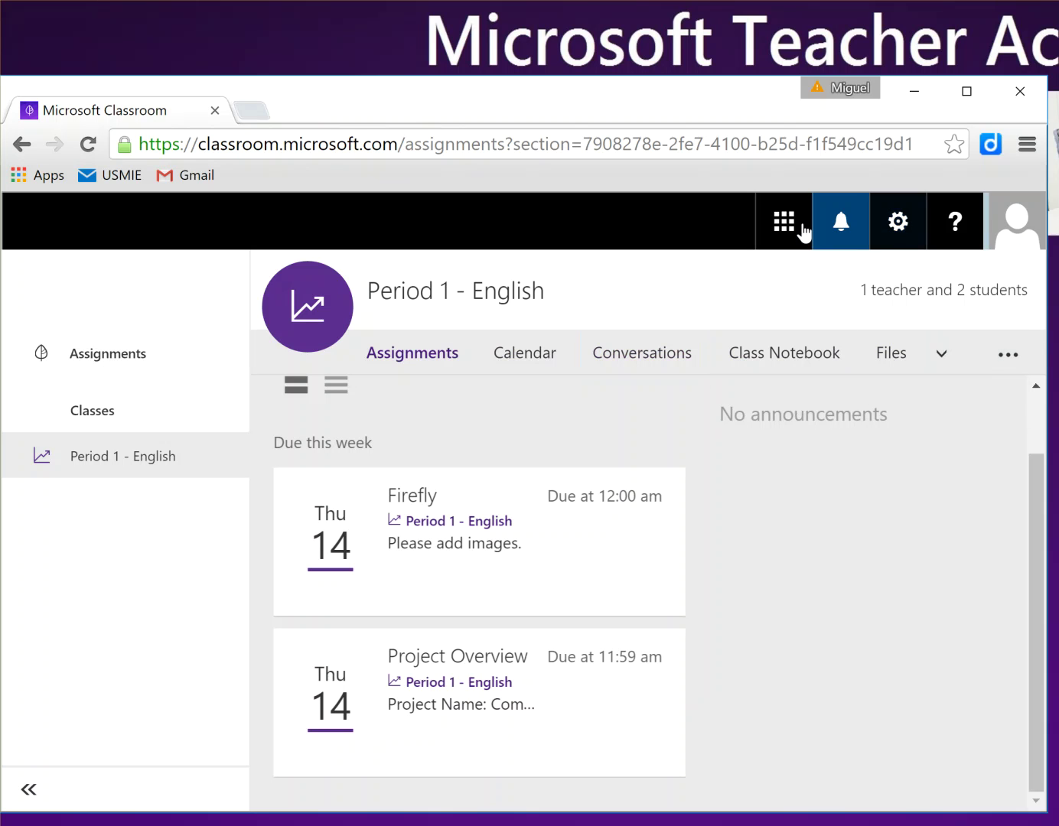
click(857, 229)
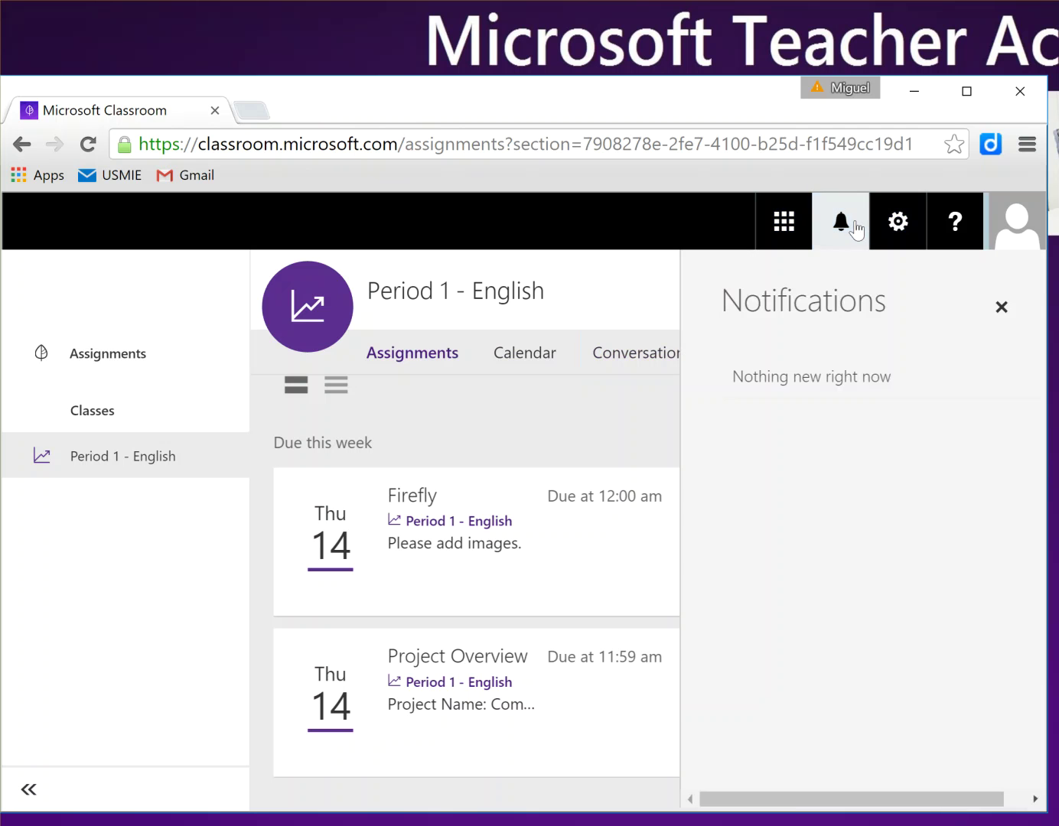
click(858, 229)
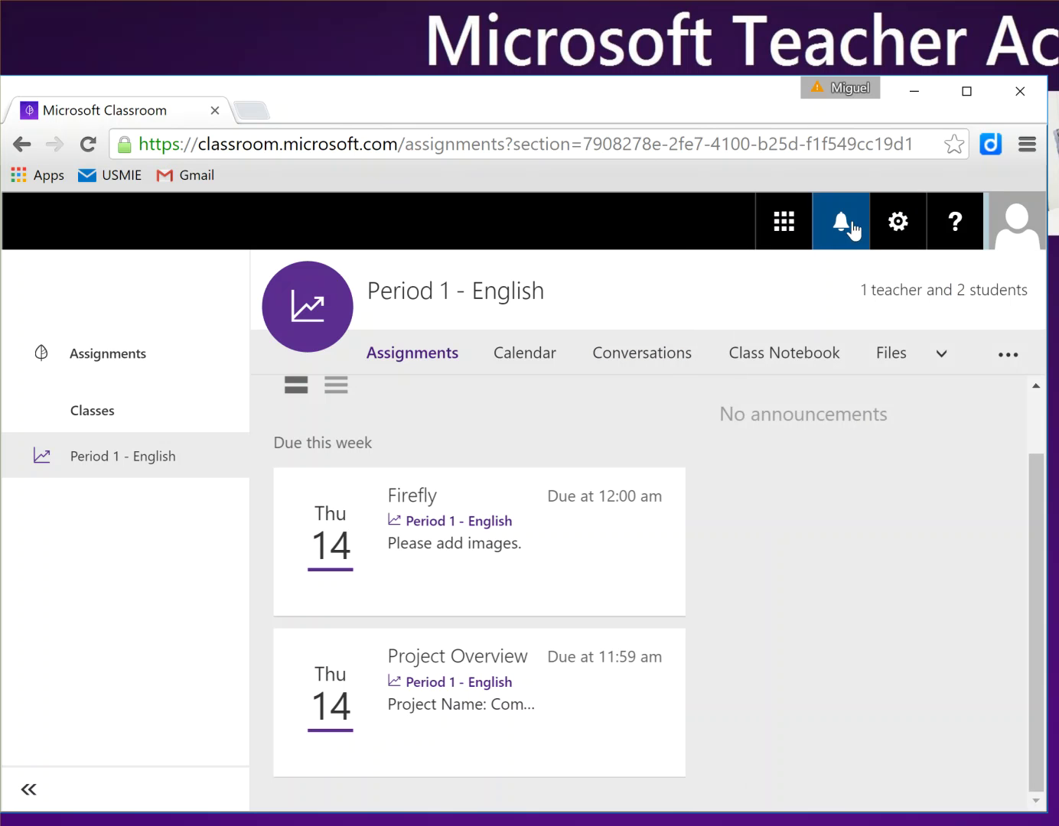
Step: Launch Word Online from the Office app launcher
click(787, 223)
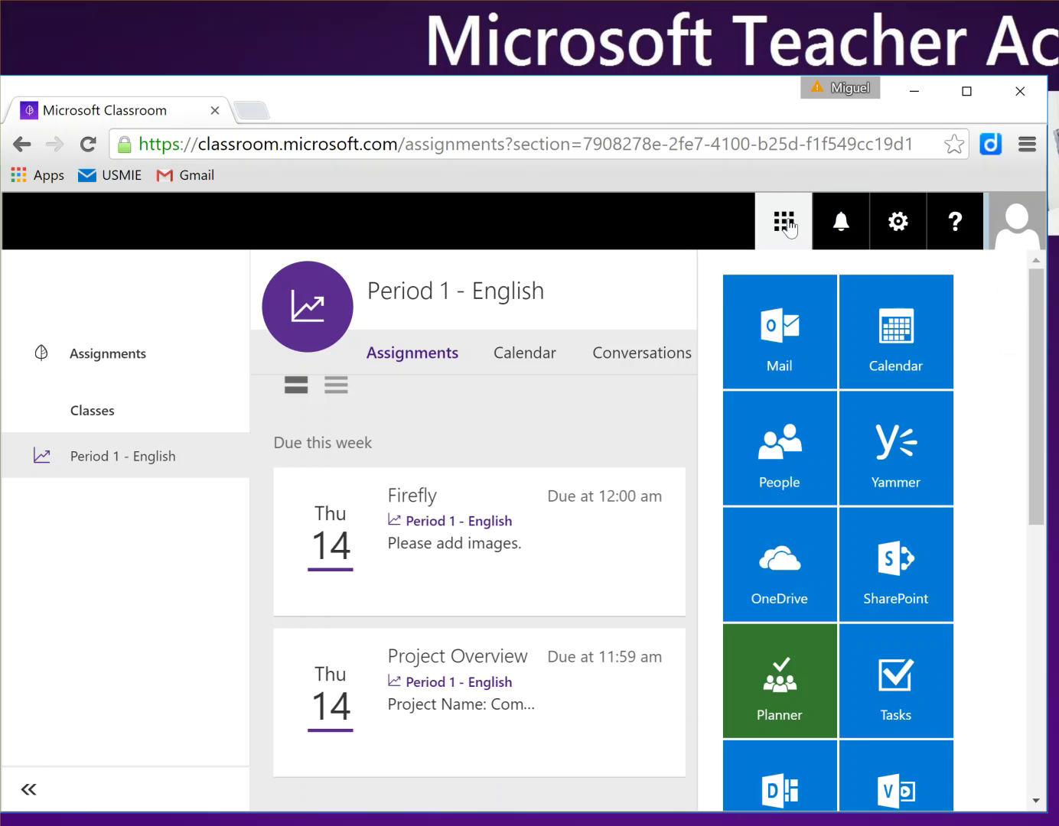
scroll(838, 392, down, 4)
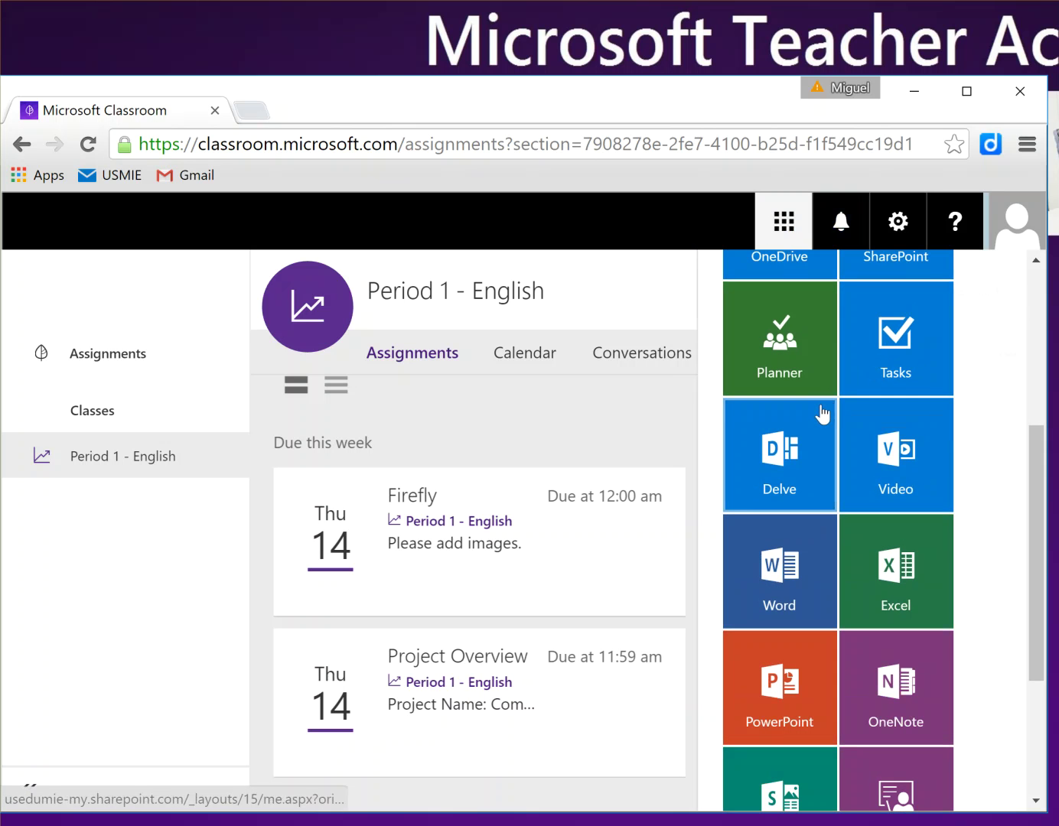
scroll(818, 365, down, 3)
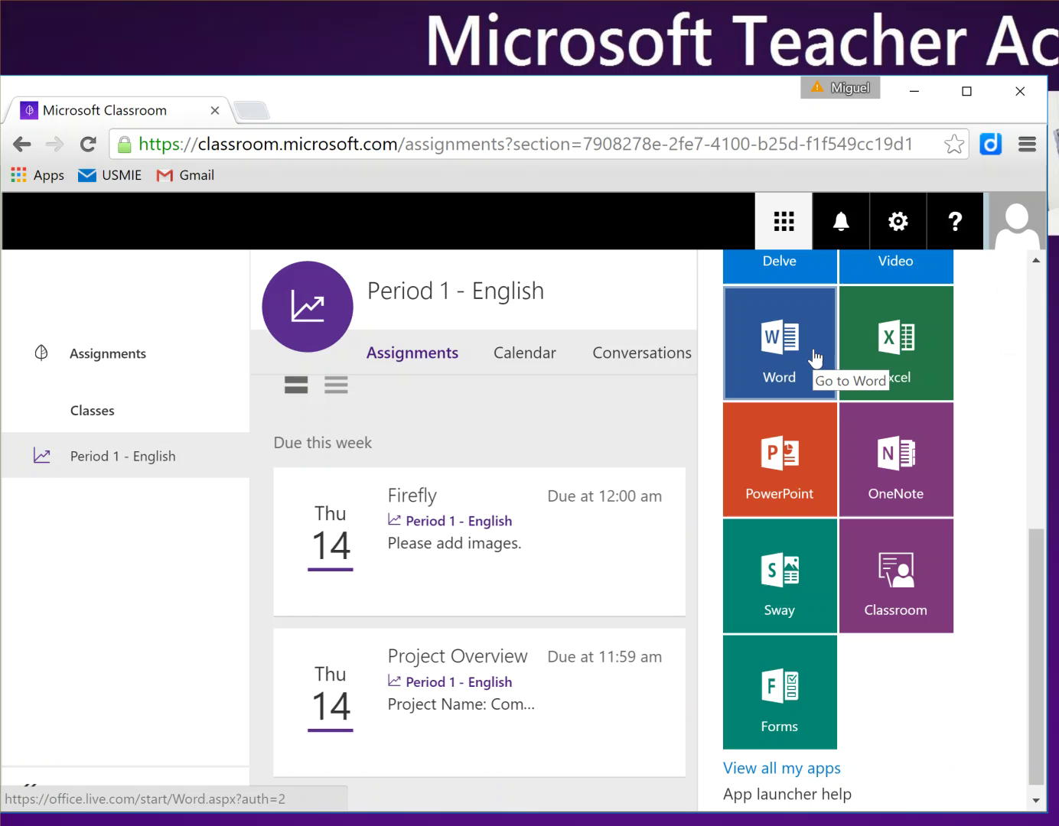
click(793, 353)
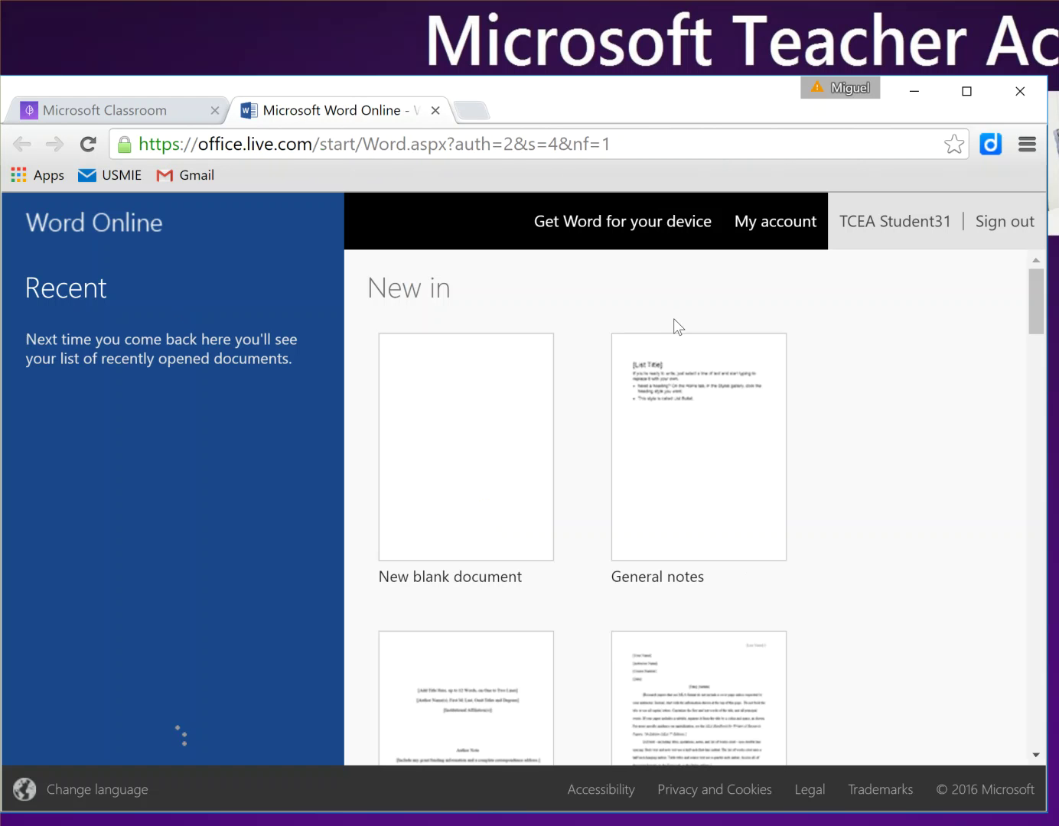
Step: Start a new document from the APA style paper template
scroll(708, 379, down, 6)
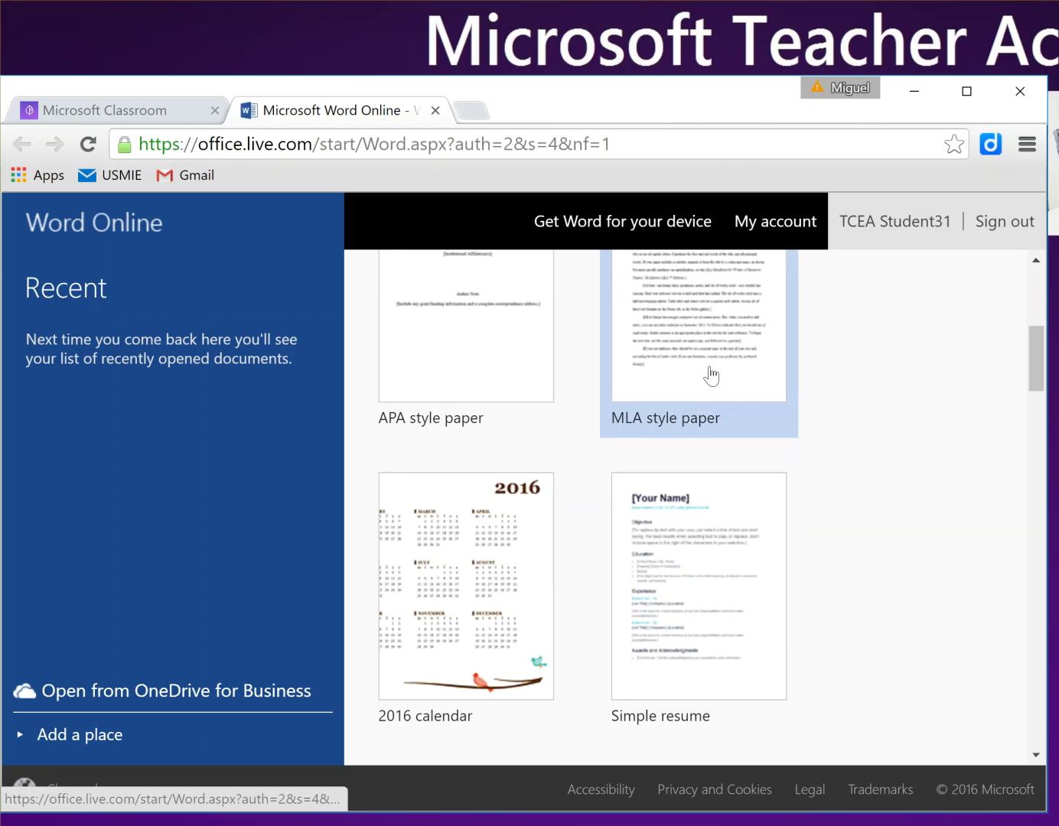
scroll(713, 372, up, 3)
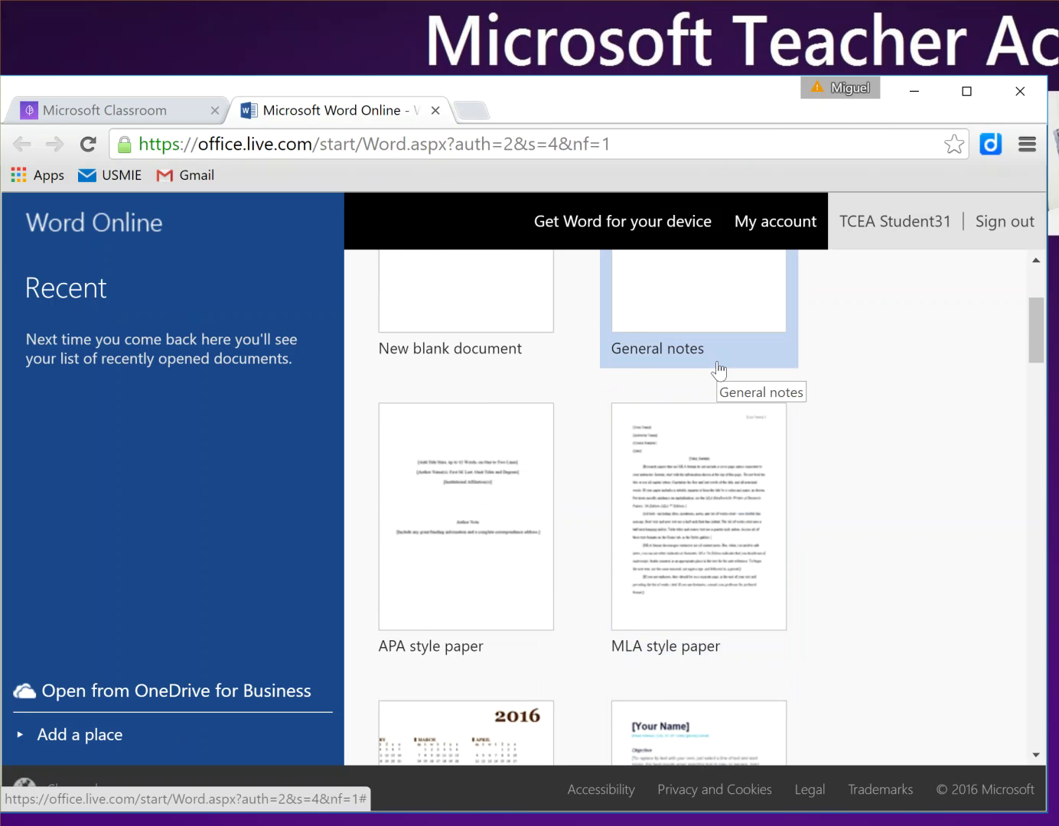
click(451, 505)
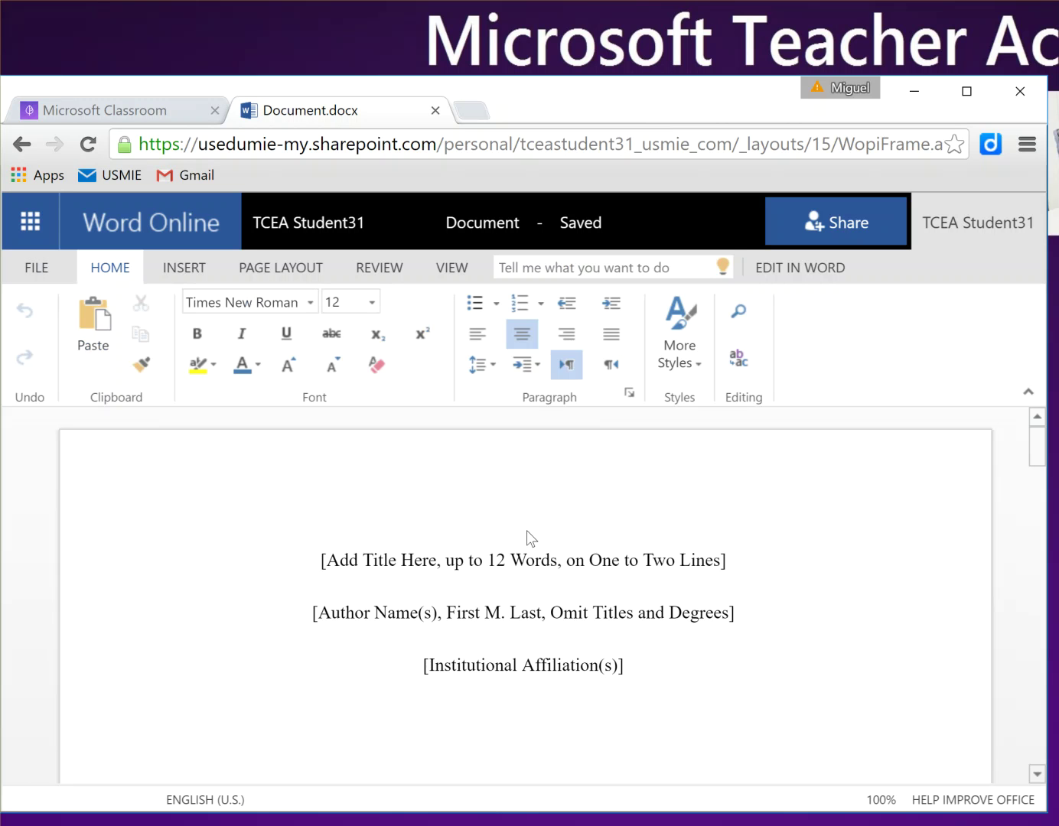
Step: Rename the document to 'MyVIP Paper'
click(516, 227)
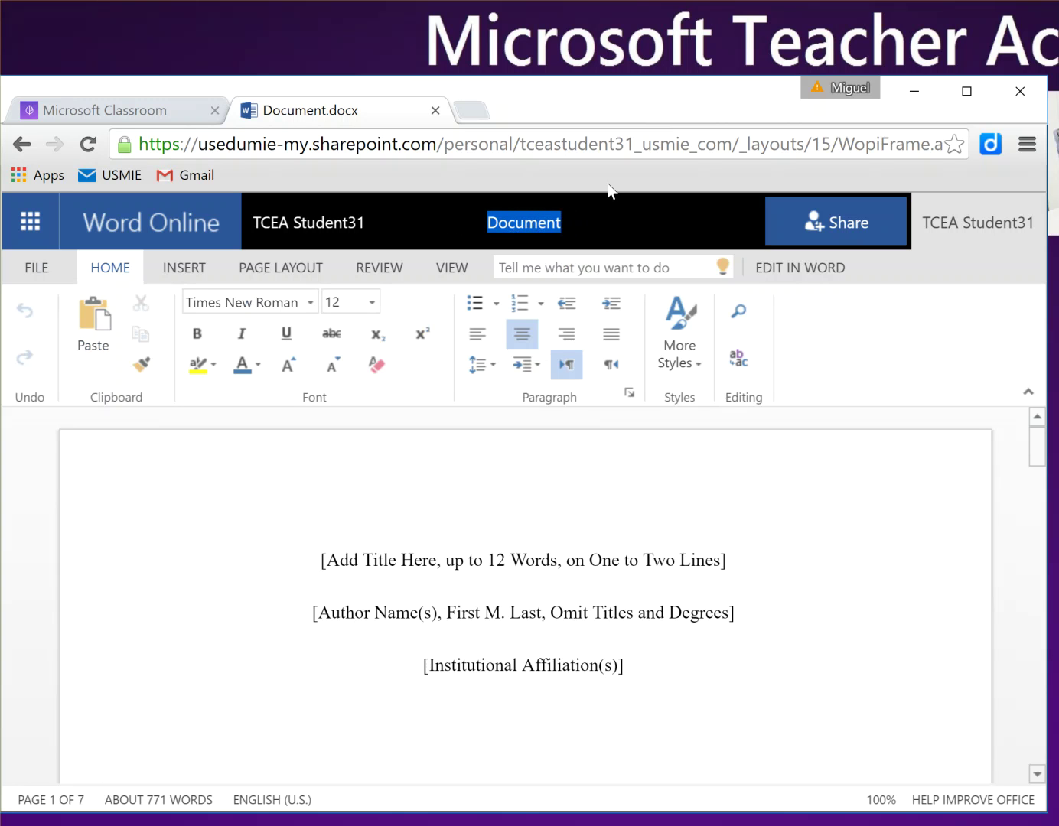
text(My)
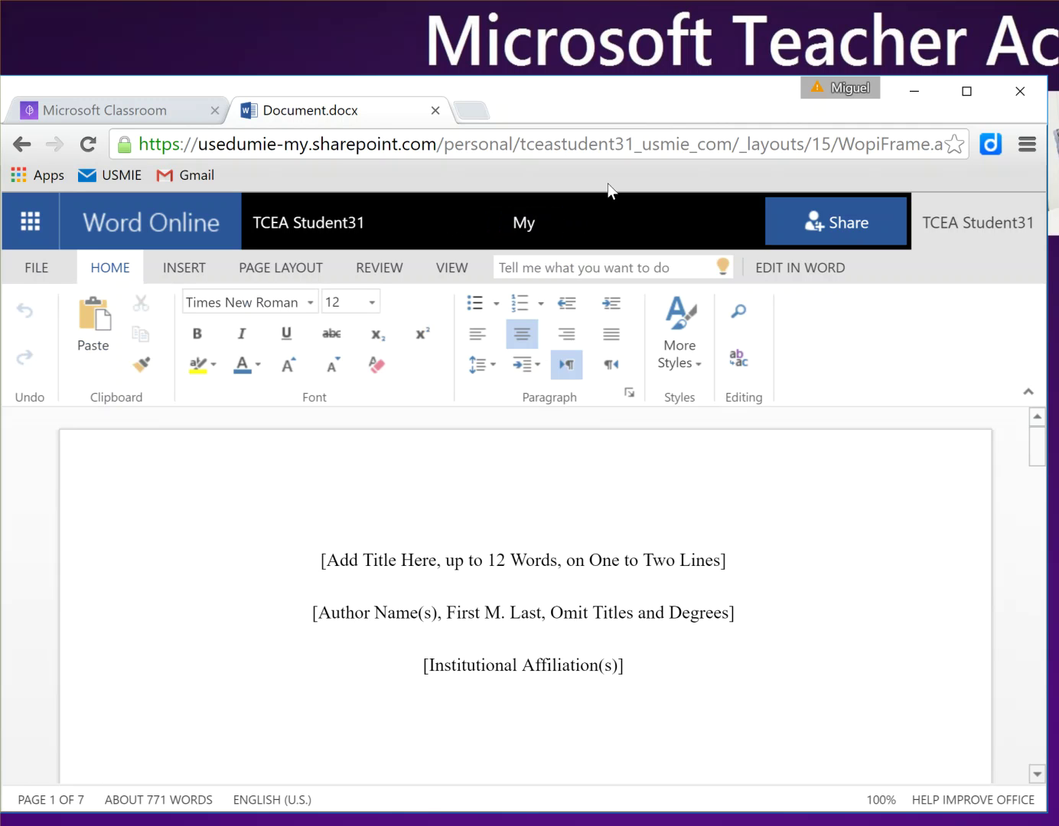
text(VIP Paper)
key(Return)
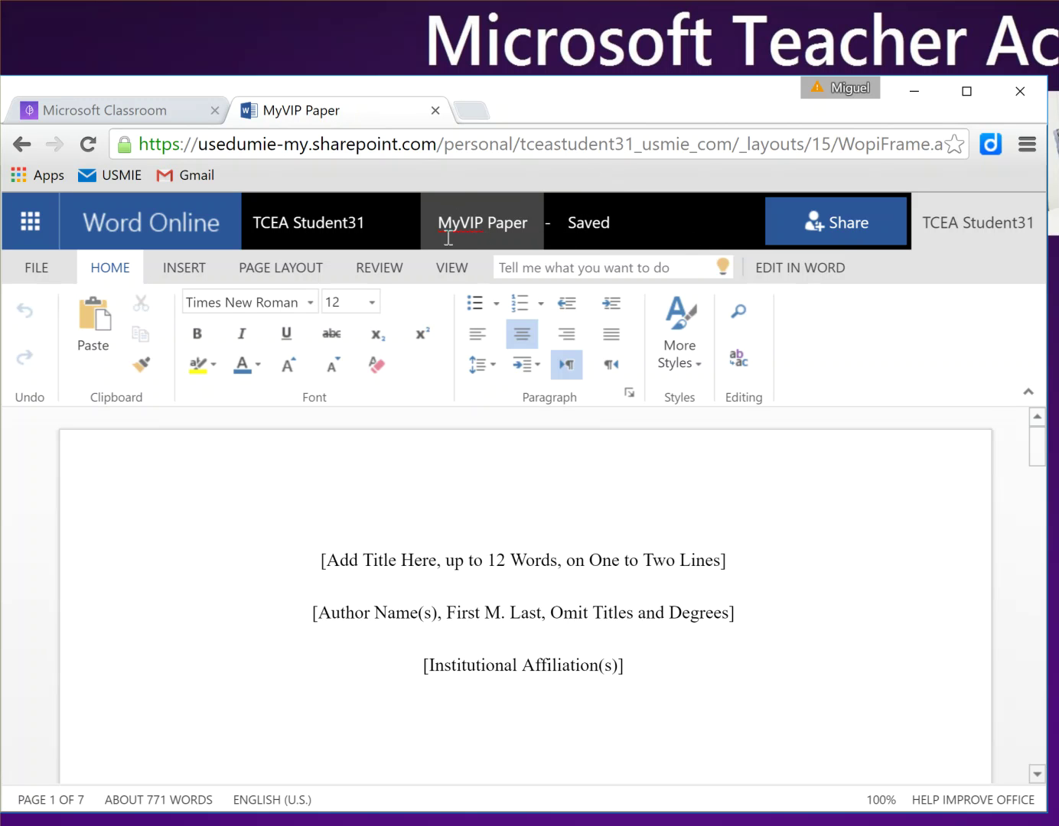
scroll(521, 480, down, 10)
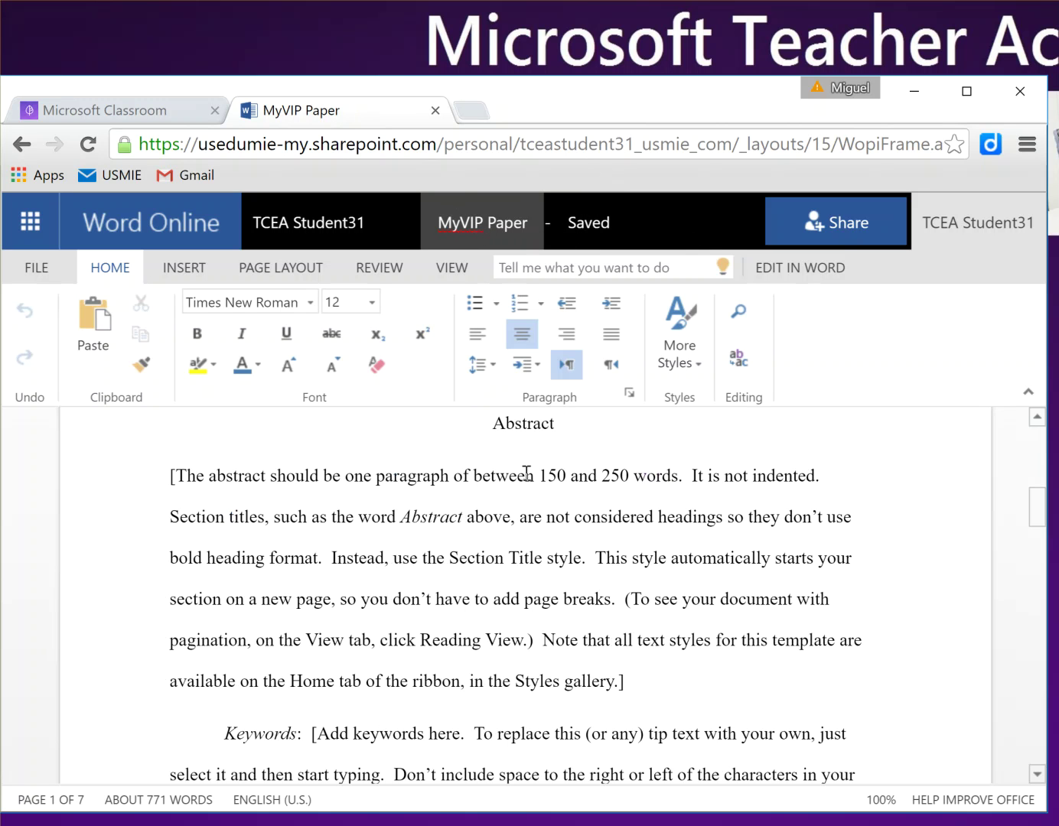
scroll(526, 473, up, 10)
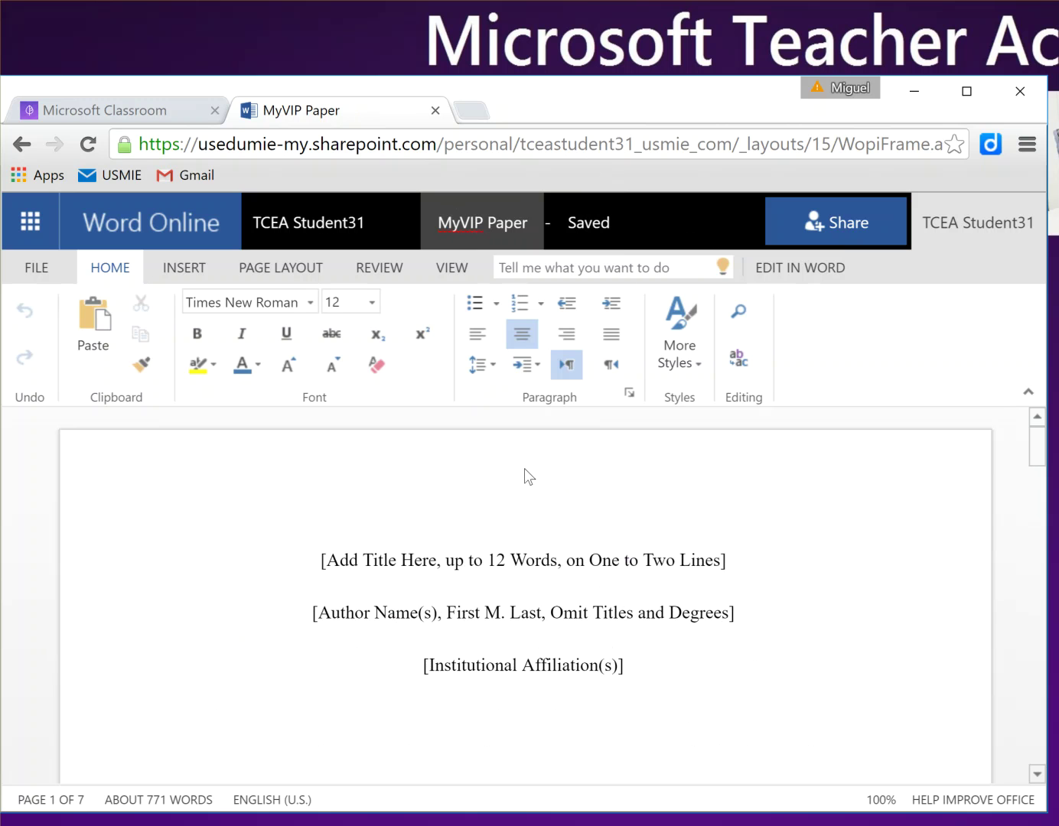
click(842, 222)
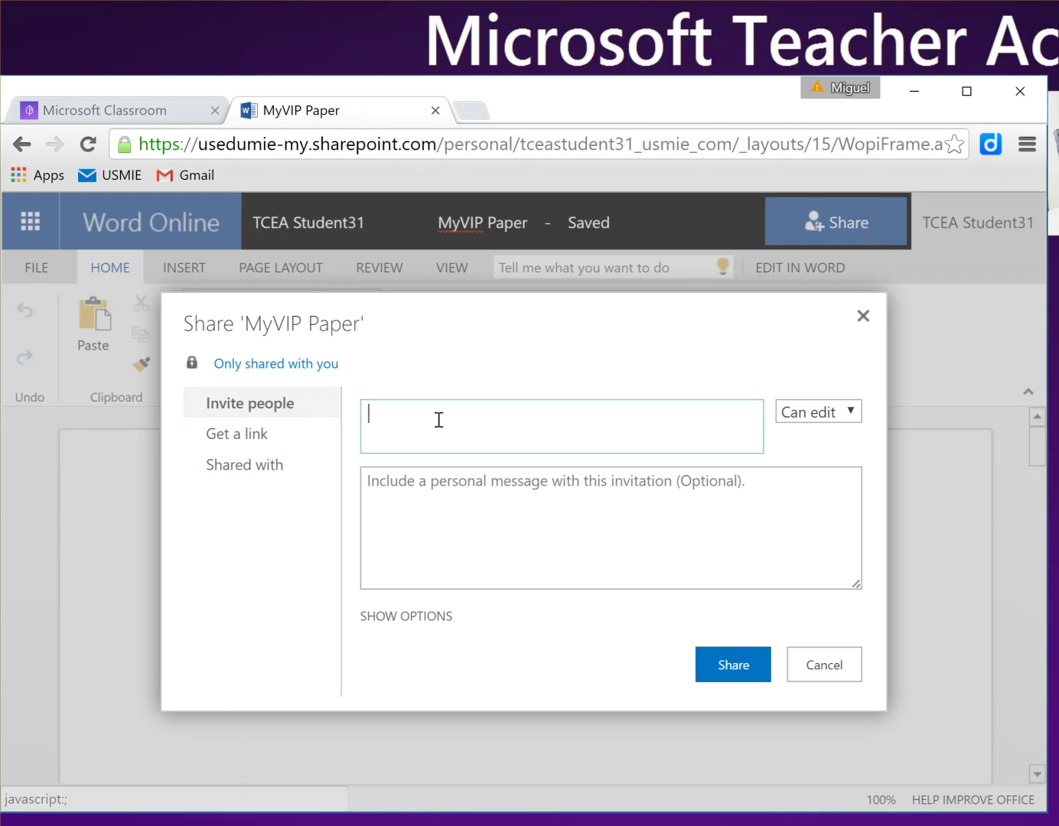
click(277, 436)
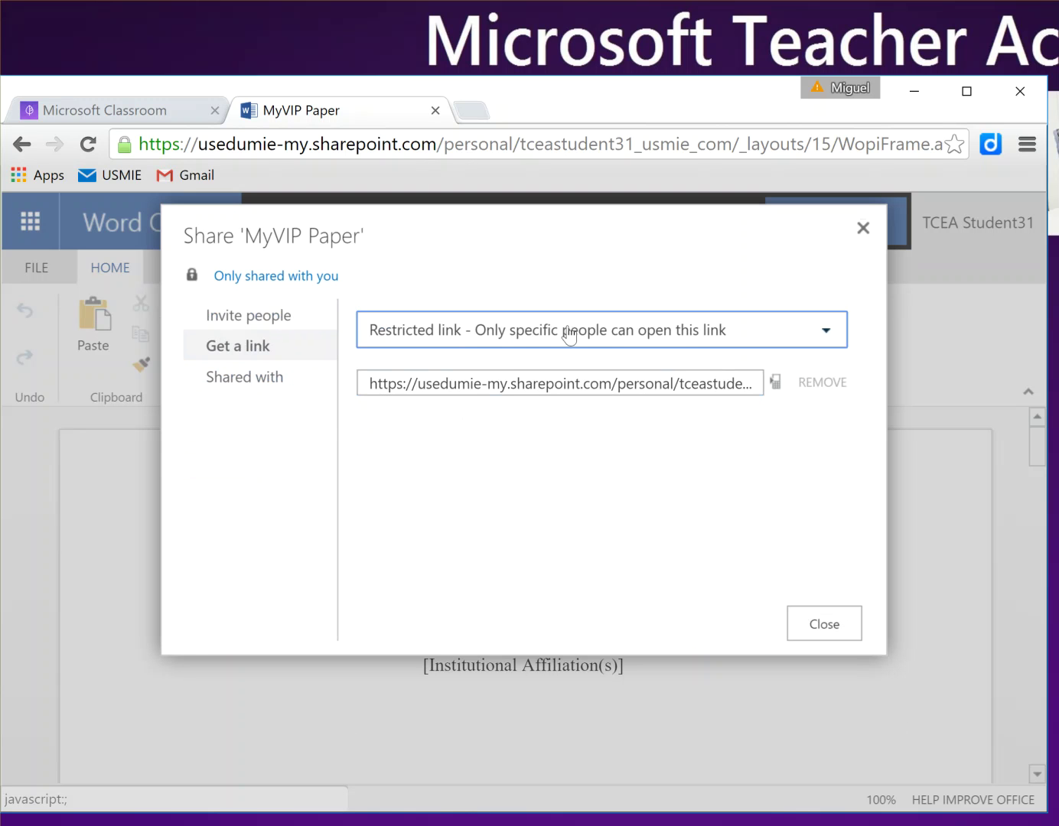
click(683, 338)
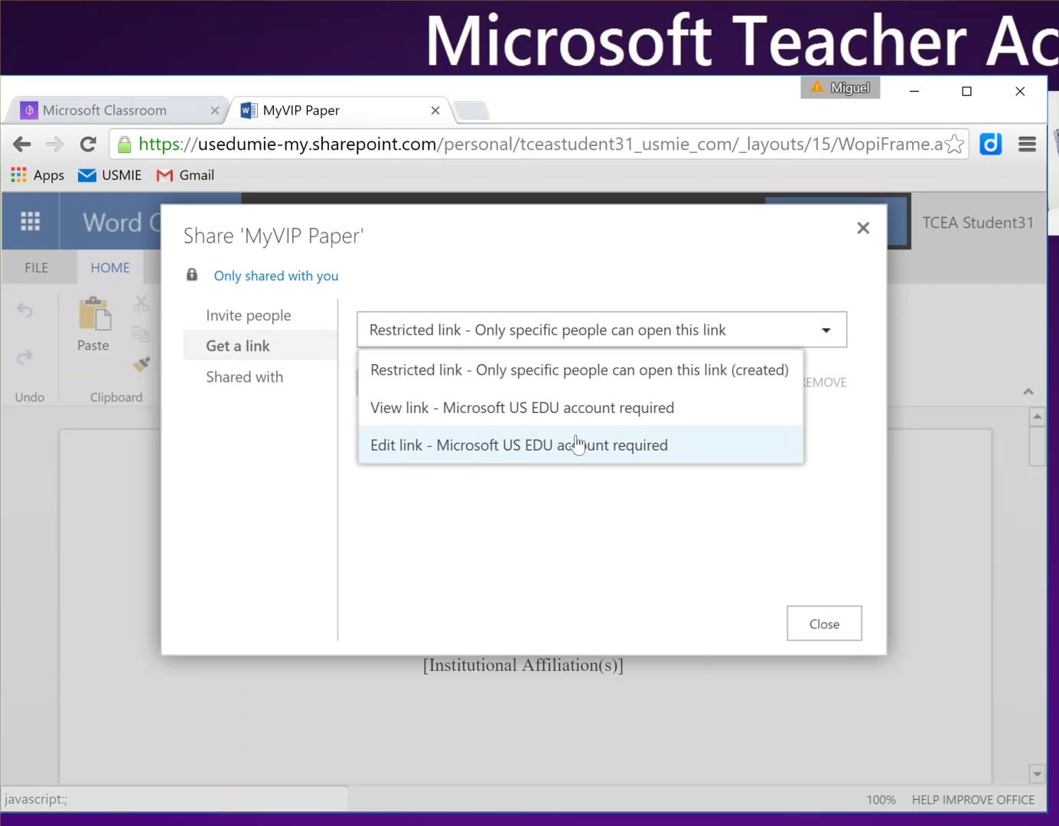
click(414, 485)
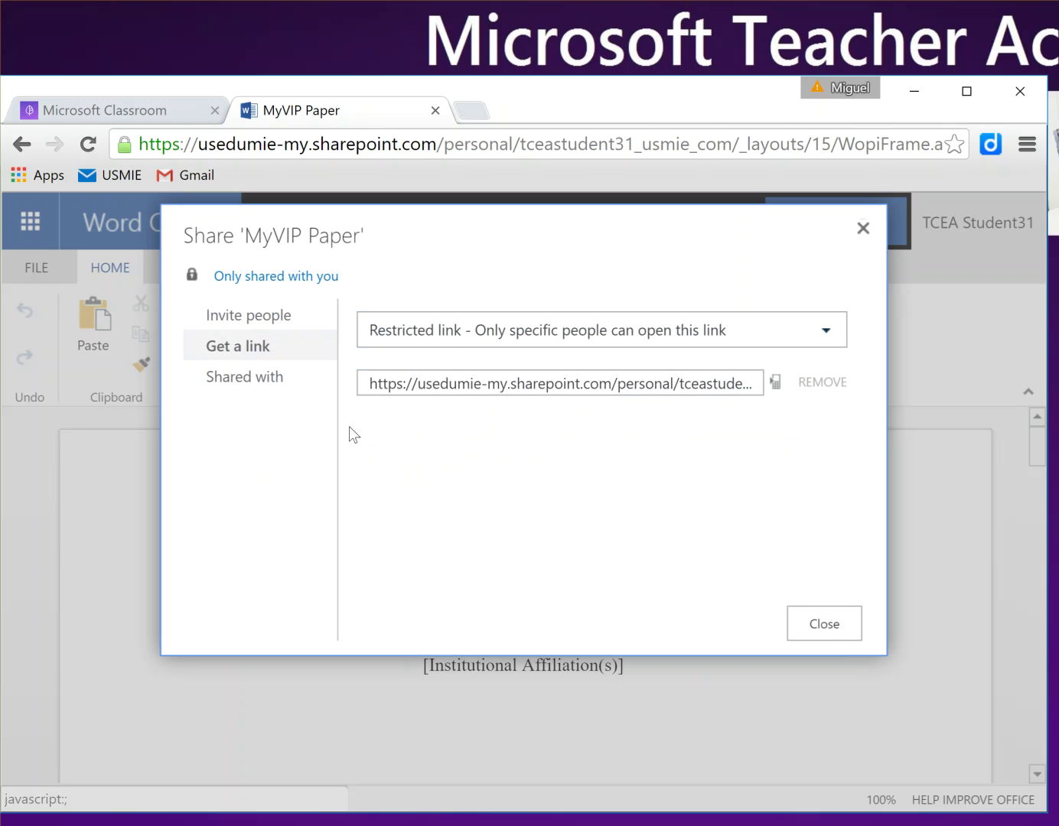
click(857, 636)
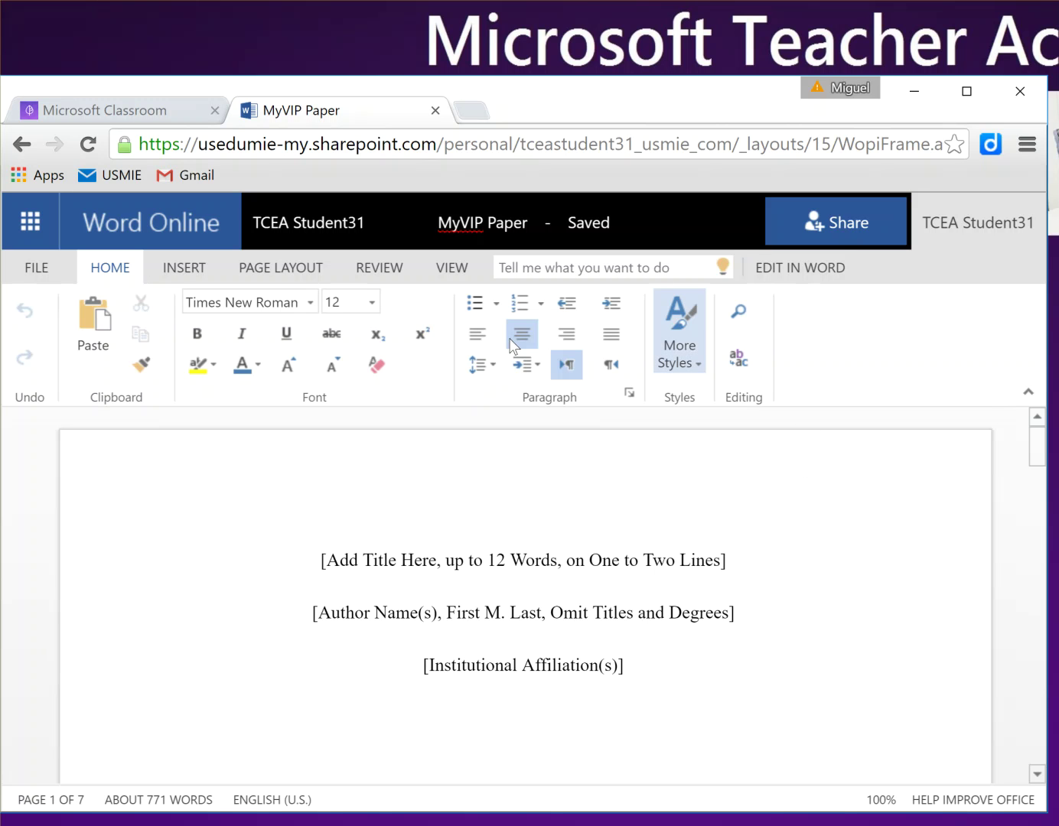
scroll(281, 539, down, 10)
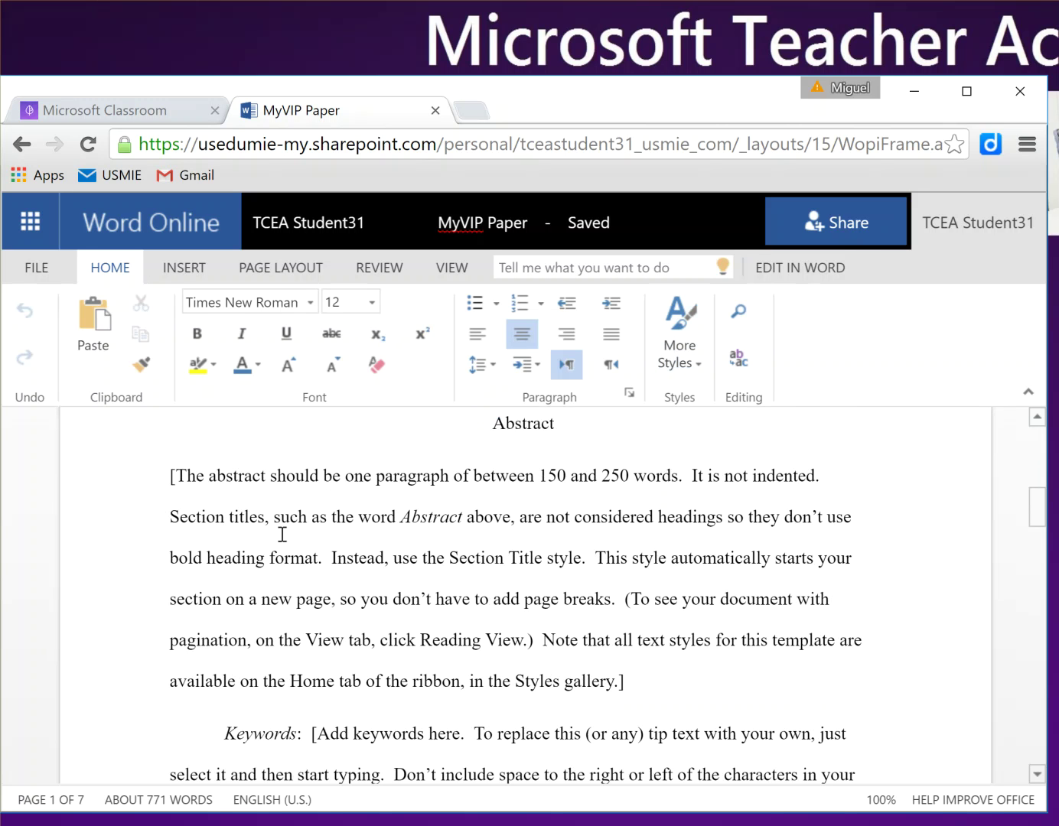
Step: Bring up File > Save As to save an online copy of MyVIP Paper
scroll(282, 535, down, 12)
scroll(281, 535, up, 20)
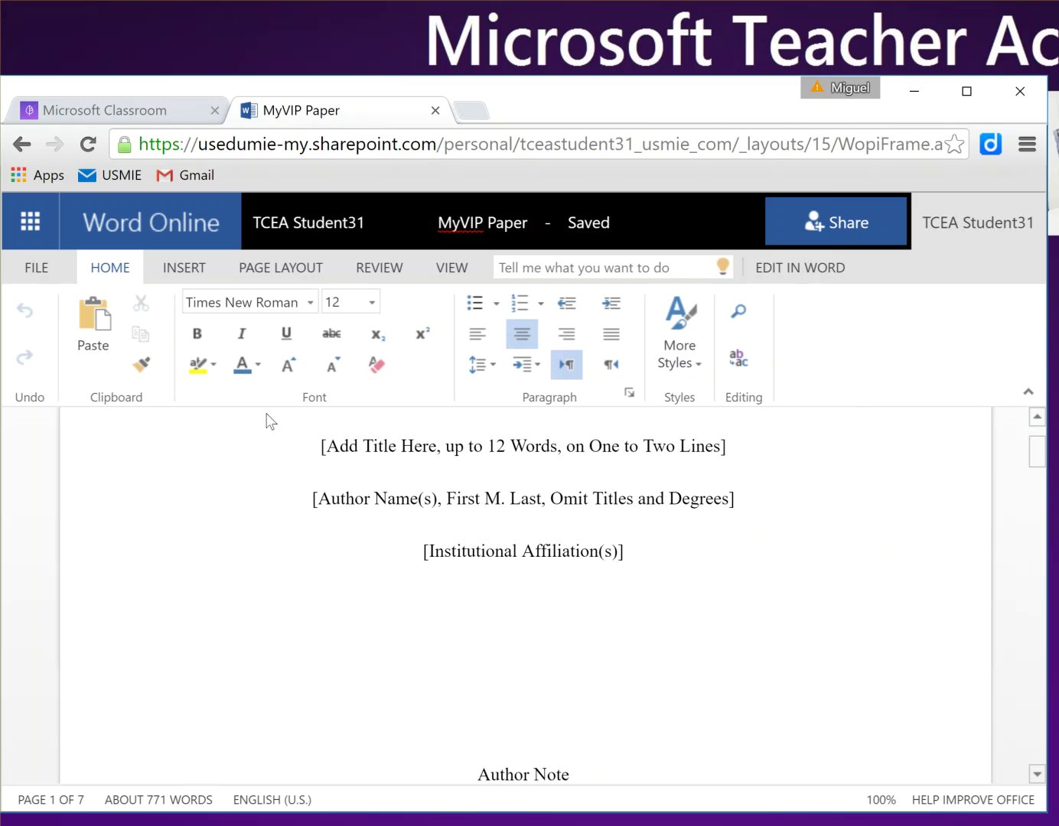
click(23, 268)
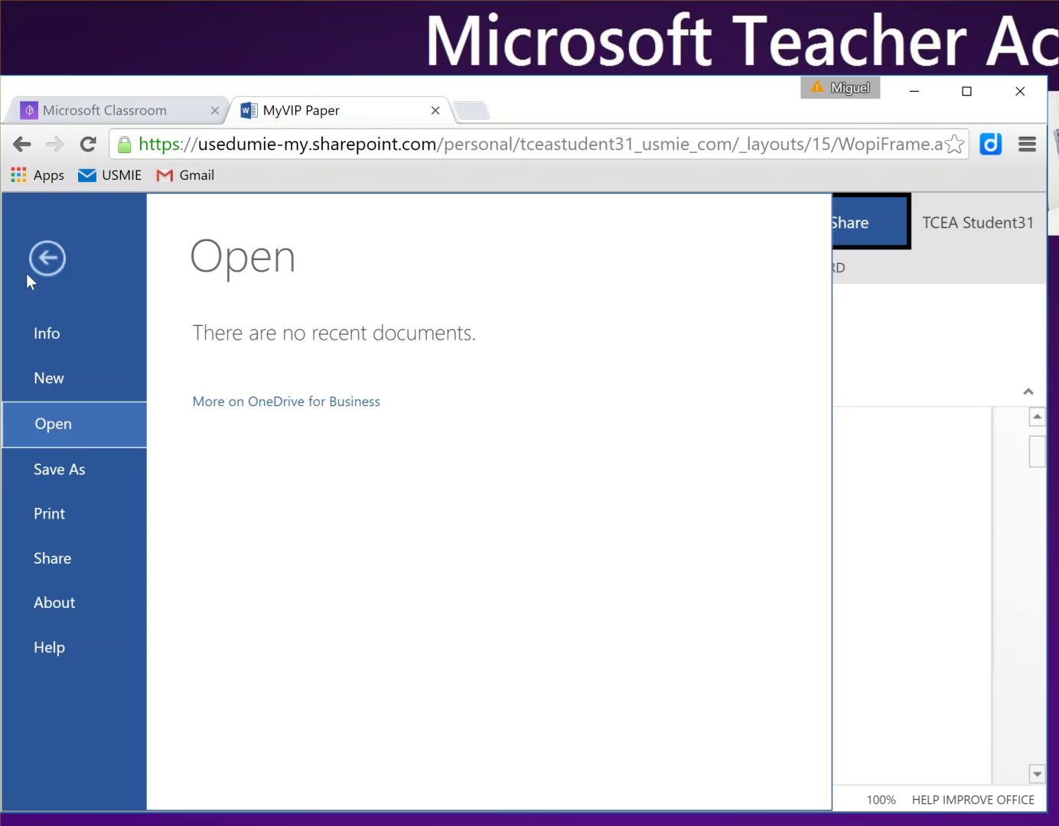
click(70, 468)
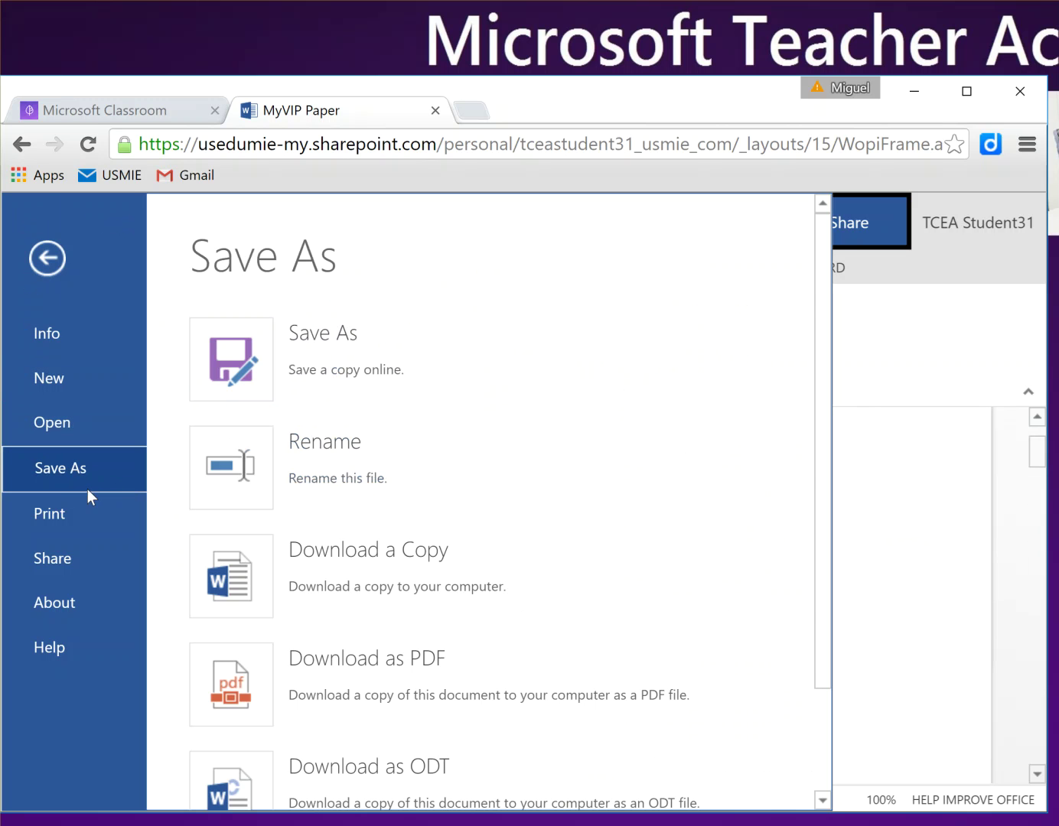
scroll(489, 501, down, 2)
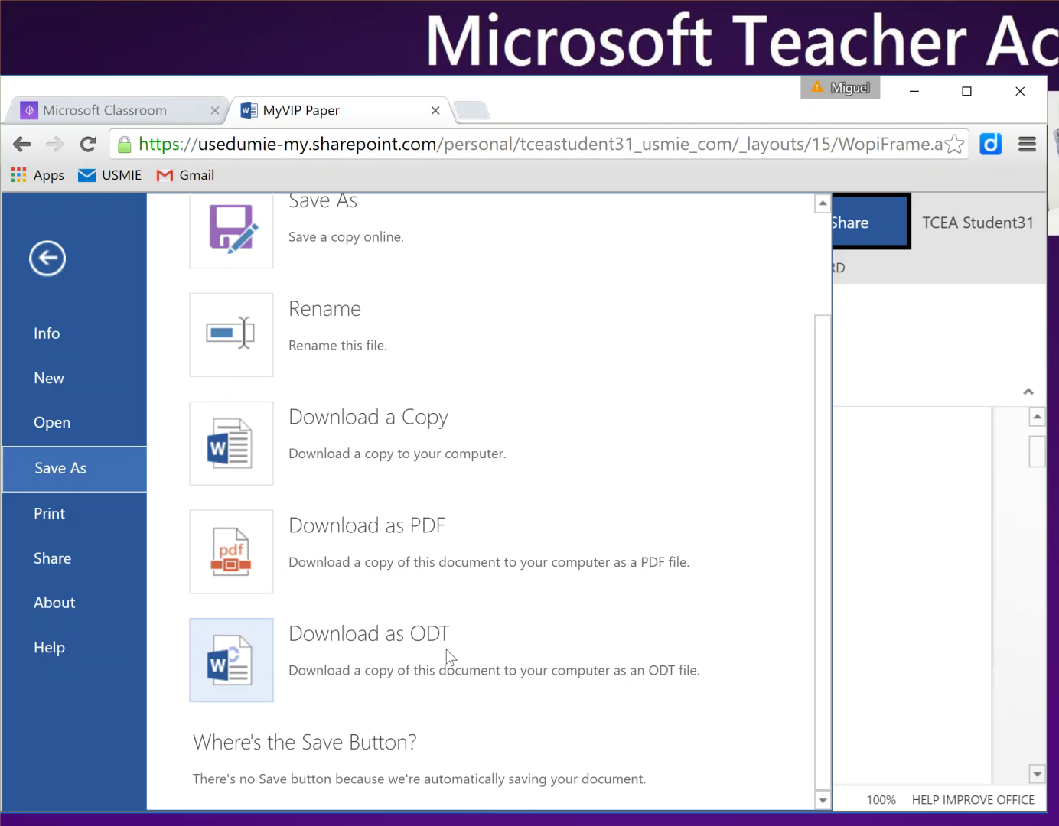
scroll(451, 657, up, 2)
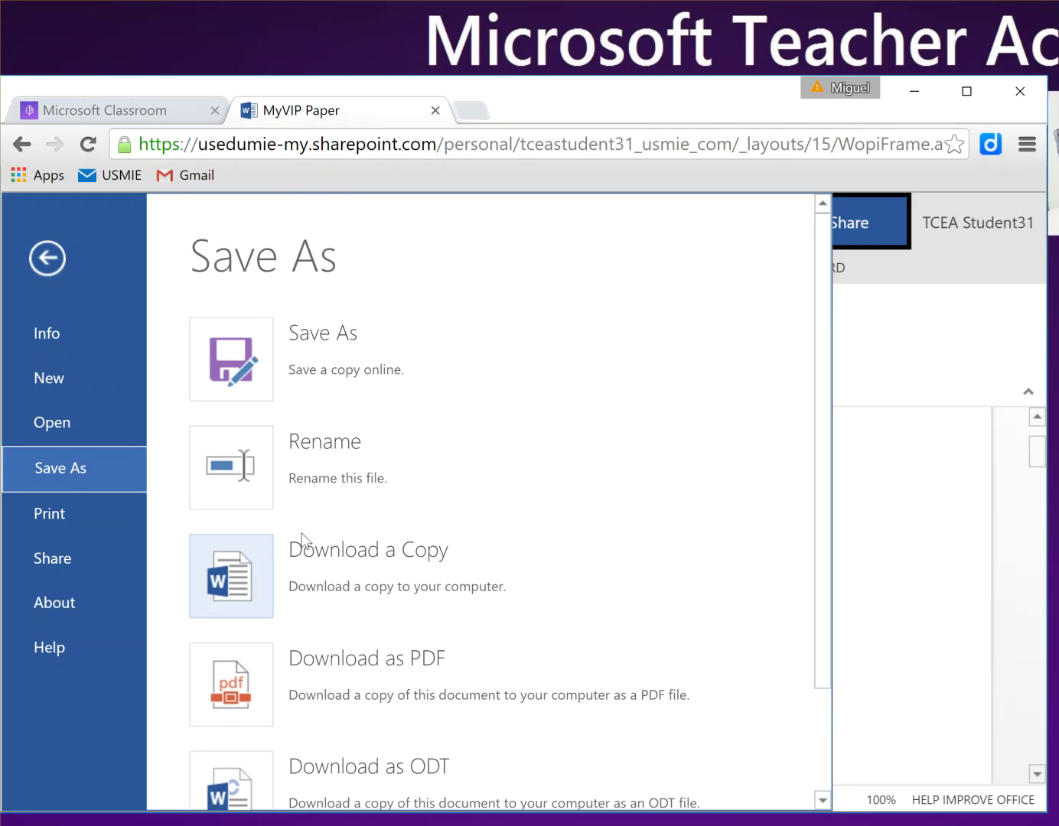
click(255, 361)
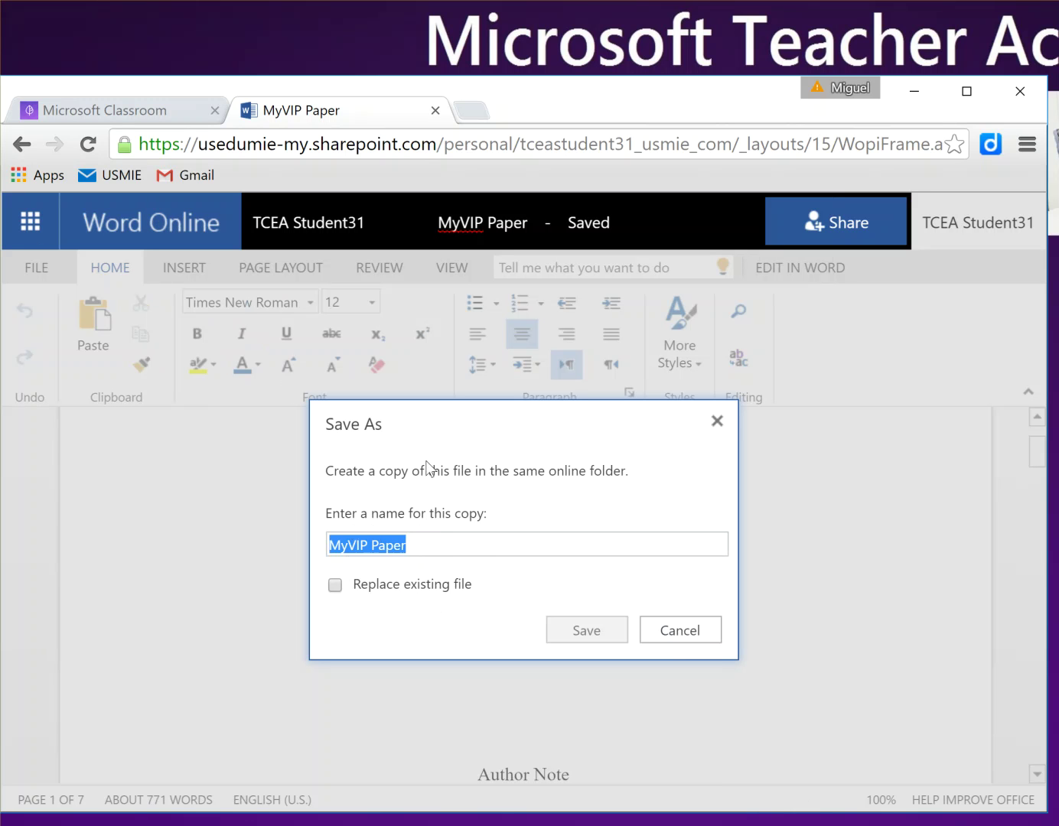
Step: Cancel the copy and open the Period 1 - English class files from Classroom
click(686, 632)
click(152, 116)
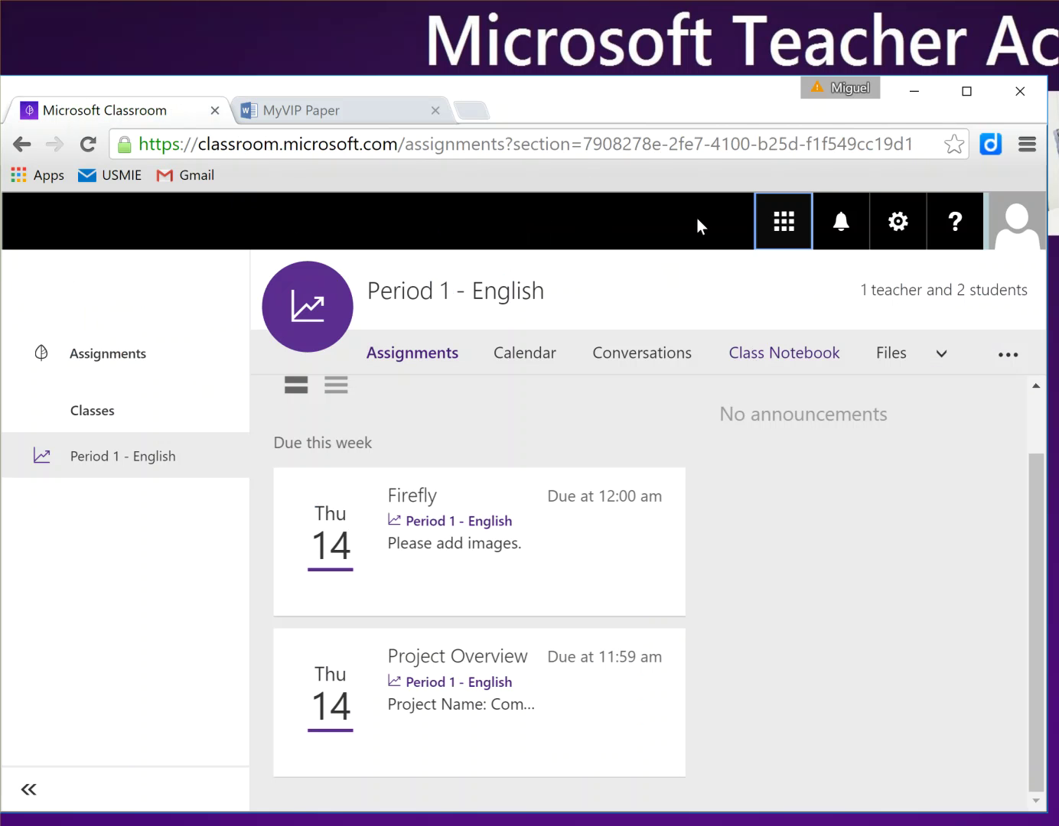
click(891, 352)
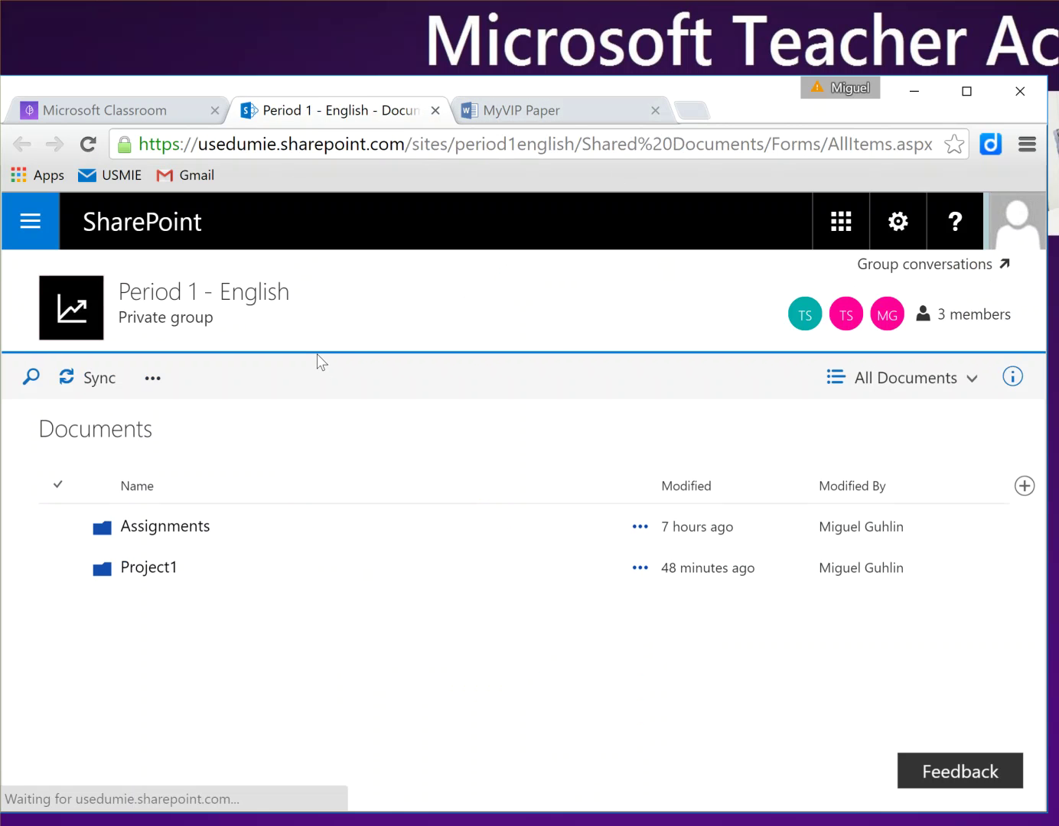
Step: Expand and collapse the Period 1 - English and Groups sections in the site navigation
click(27, 224)
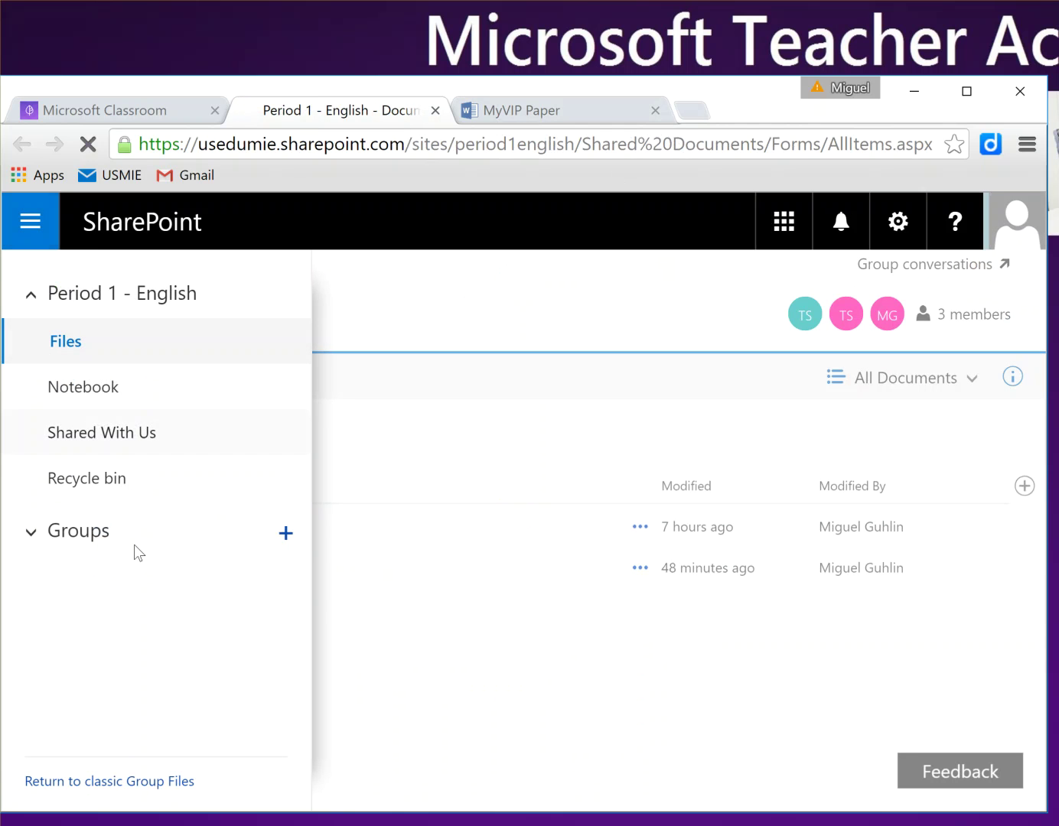
click(103, 545)
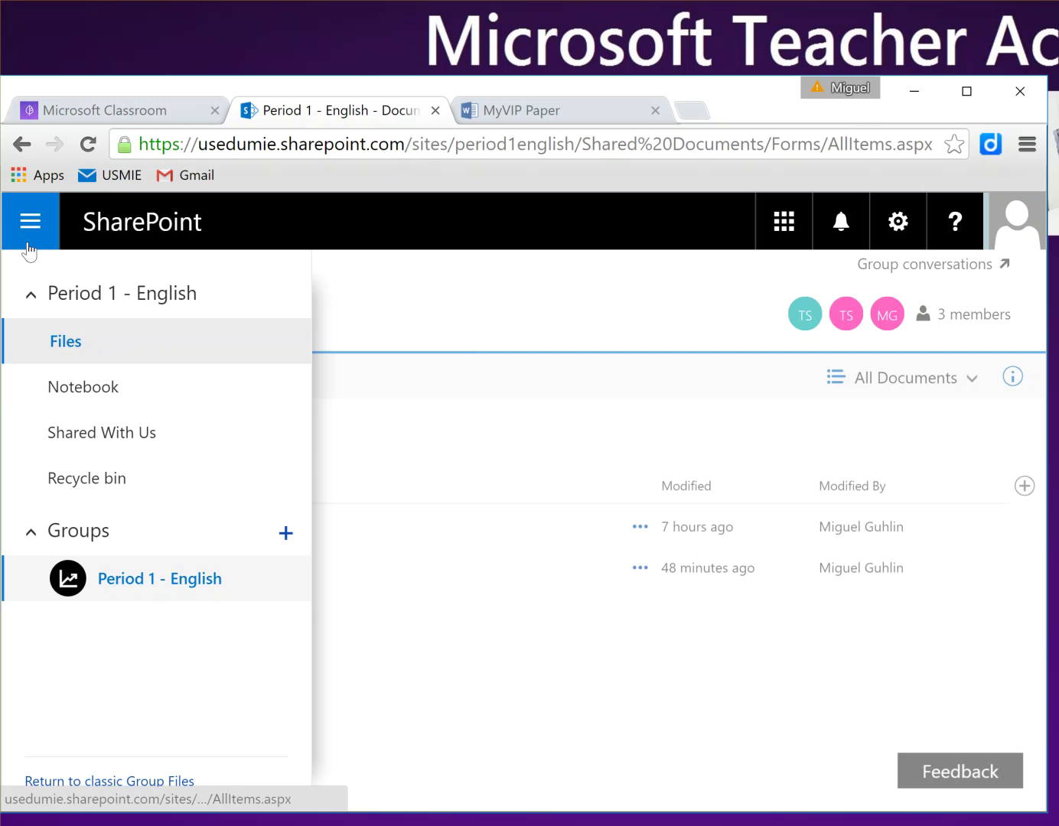
click(31, 297)
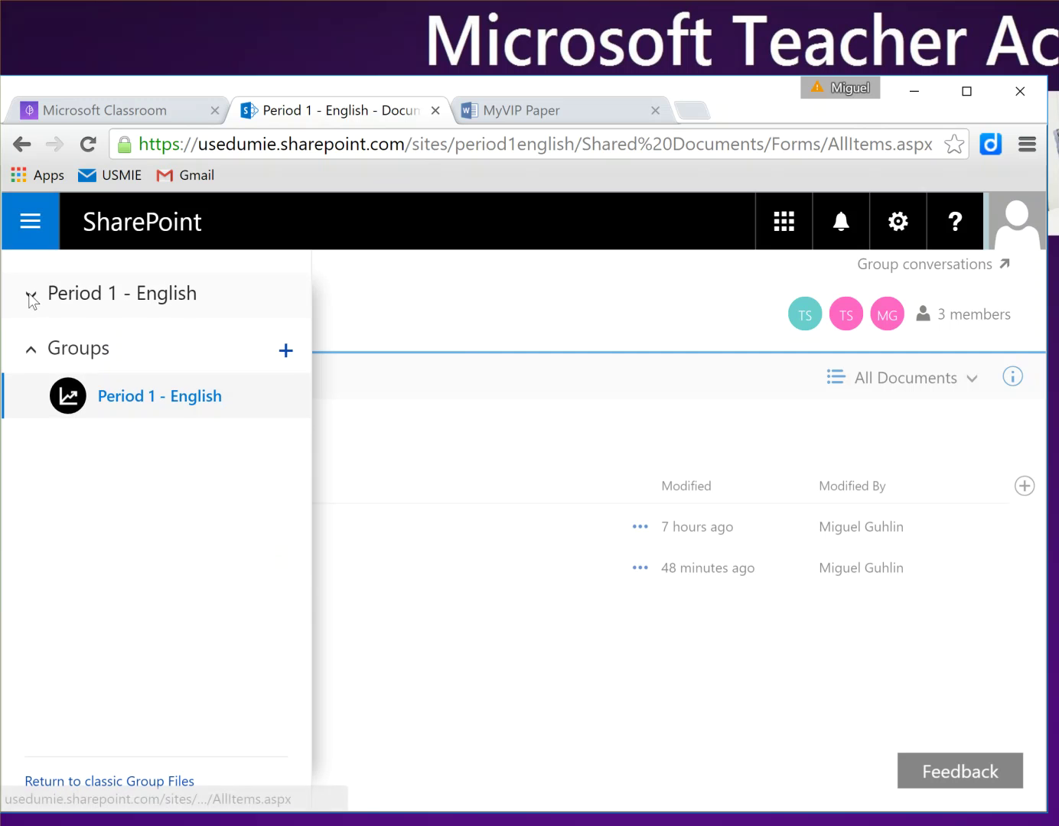
click(30, 351)
click(31, 350)
click(28, 229)
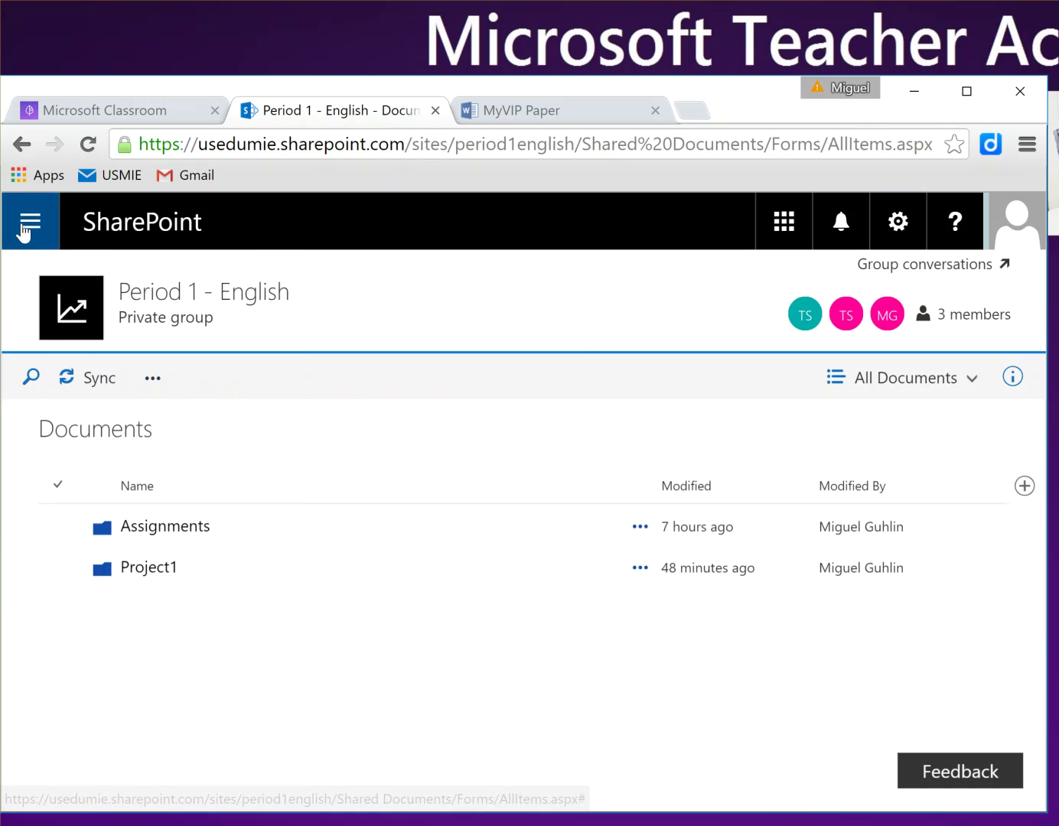
click(26, 229)
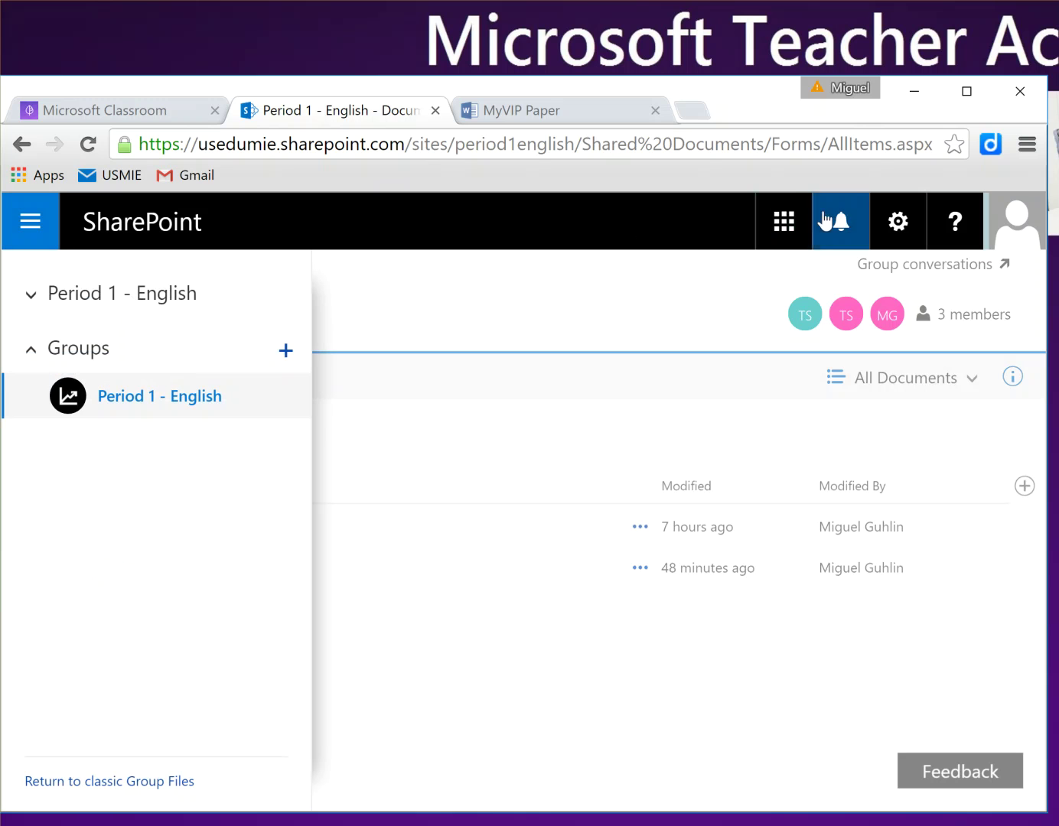
Step: Go to the student's OneDrive from the Office 365 app launcher
click(782, 229)
scroll(826, 582, down, 2)
click(801, 468)
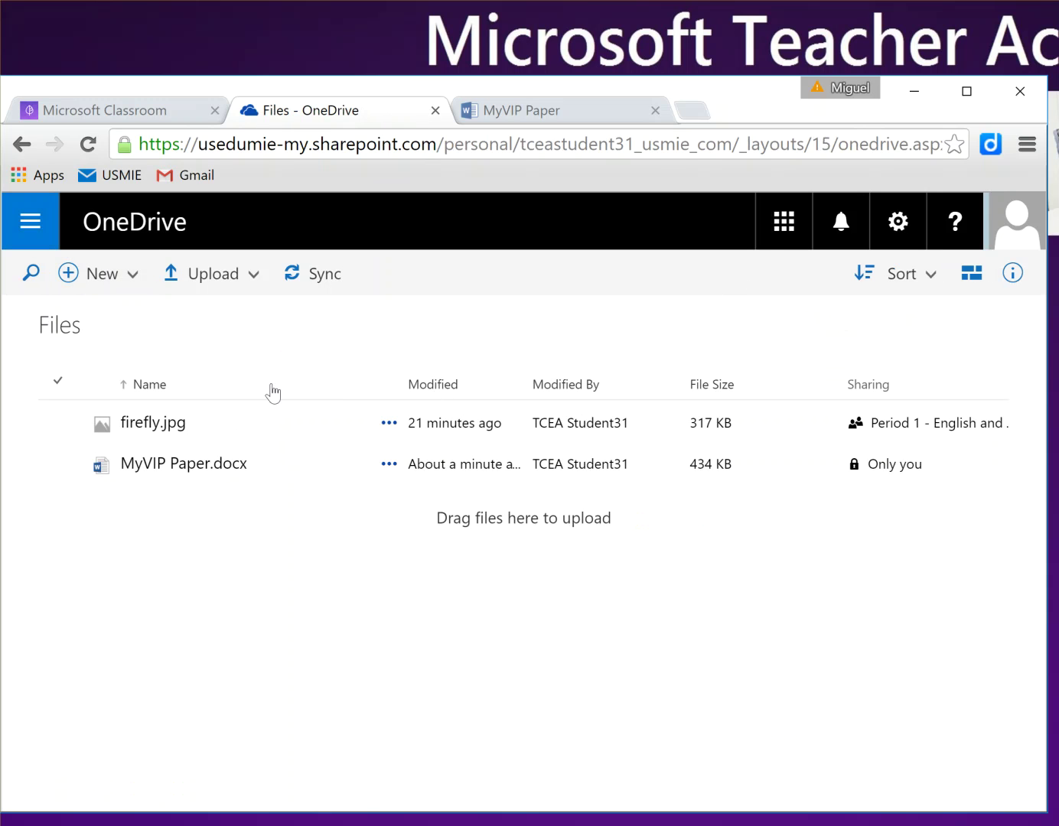
Step: Select firefly.jpg in OneDrive and start moving it with Move to
click(773, 229)
scroll(803, 539, down, 6)
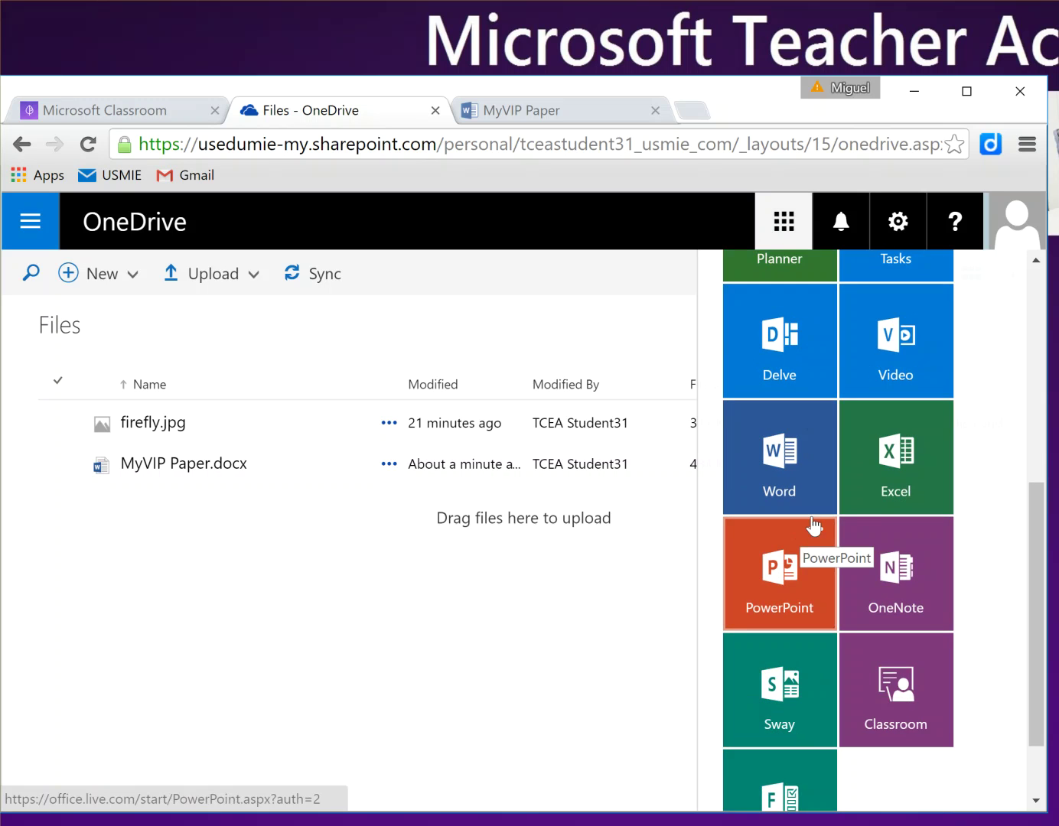
click(525, 612)
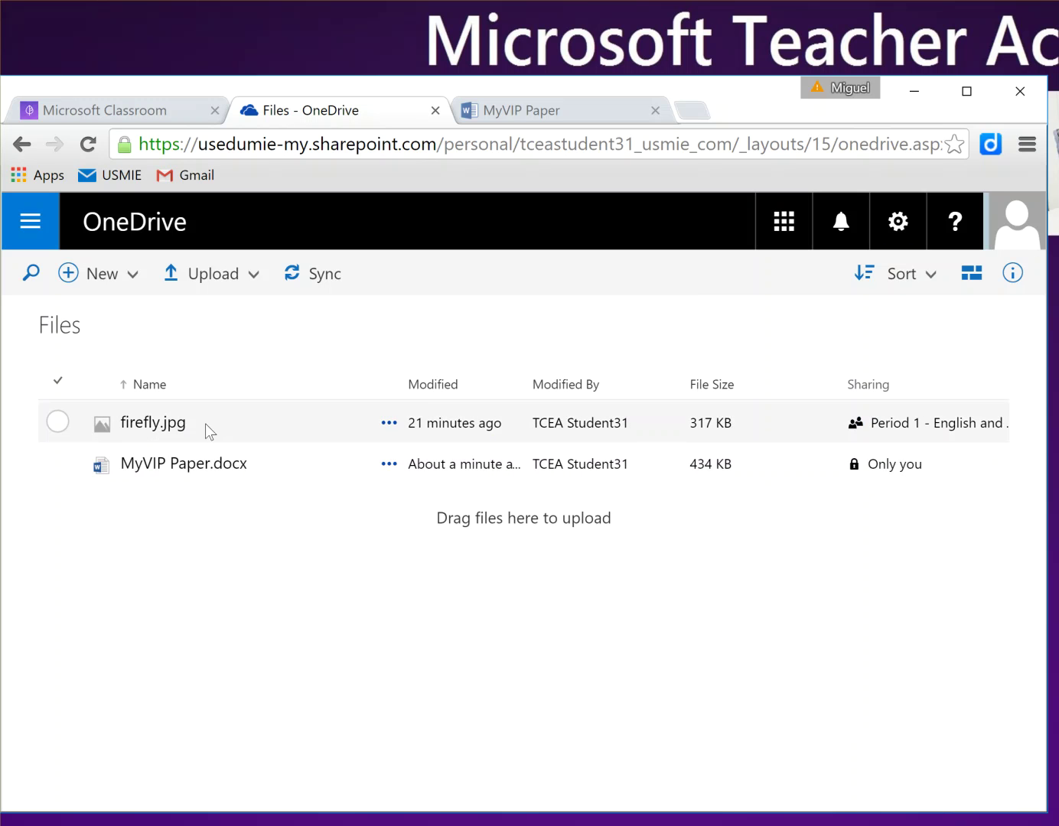
click(73, 426)
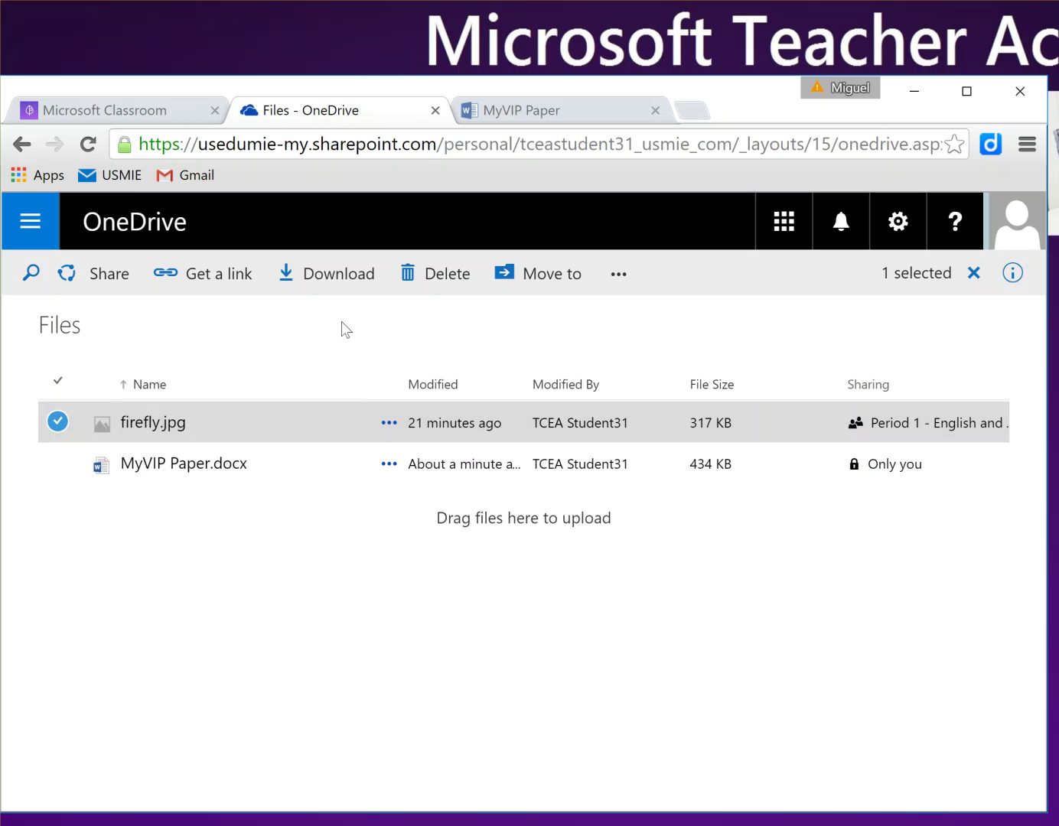
click(567, 275)
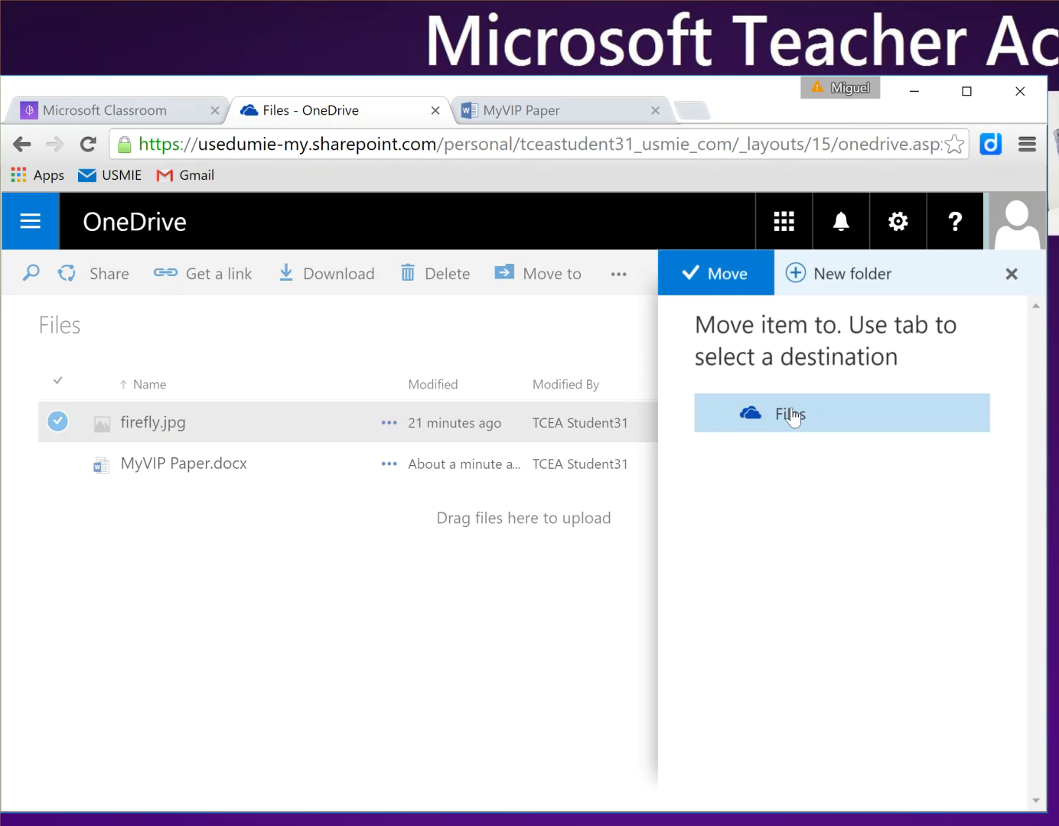
Step: Share MyVIP Paper with the teacher's address, adding the note 'Here's my homework assignment'
click(621, 369)
click(542, 111)
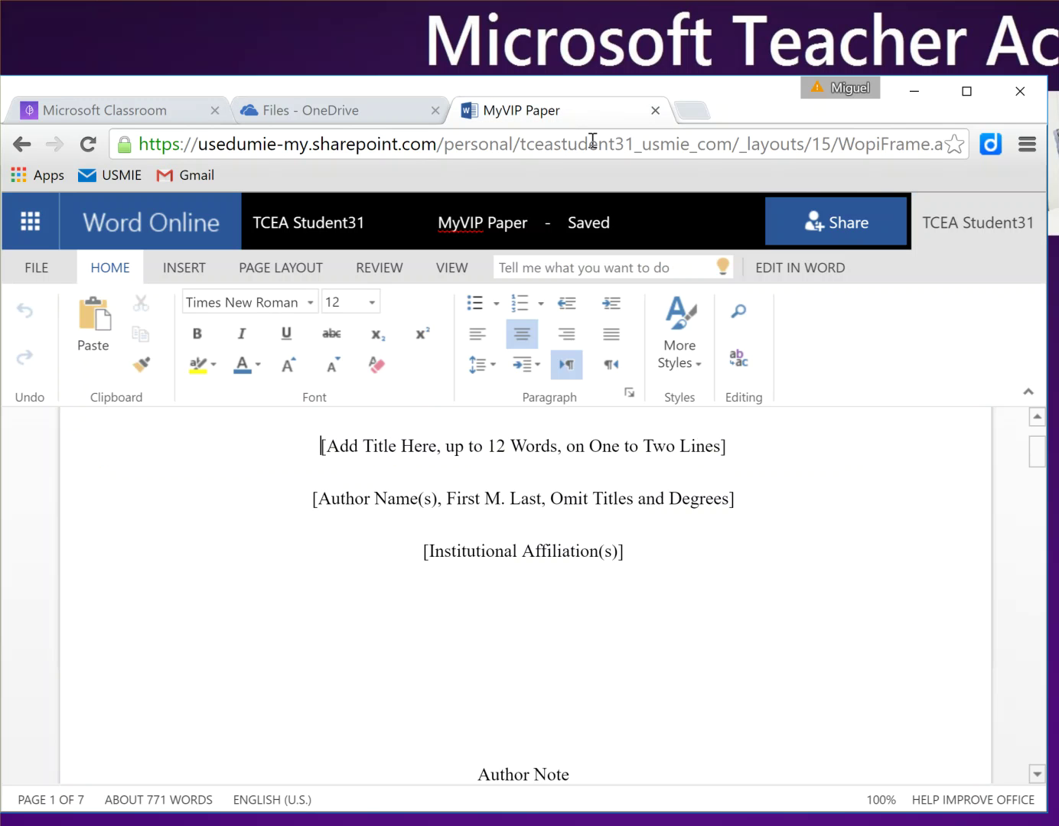
click(857, 229)
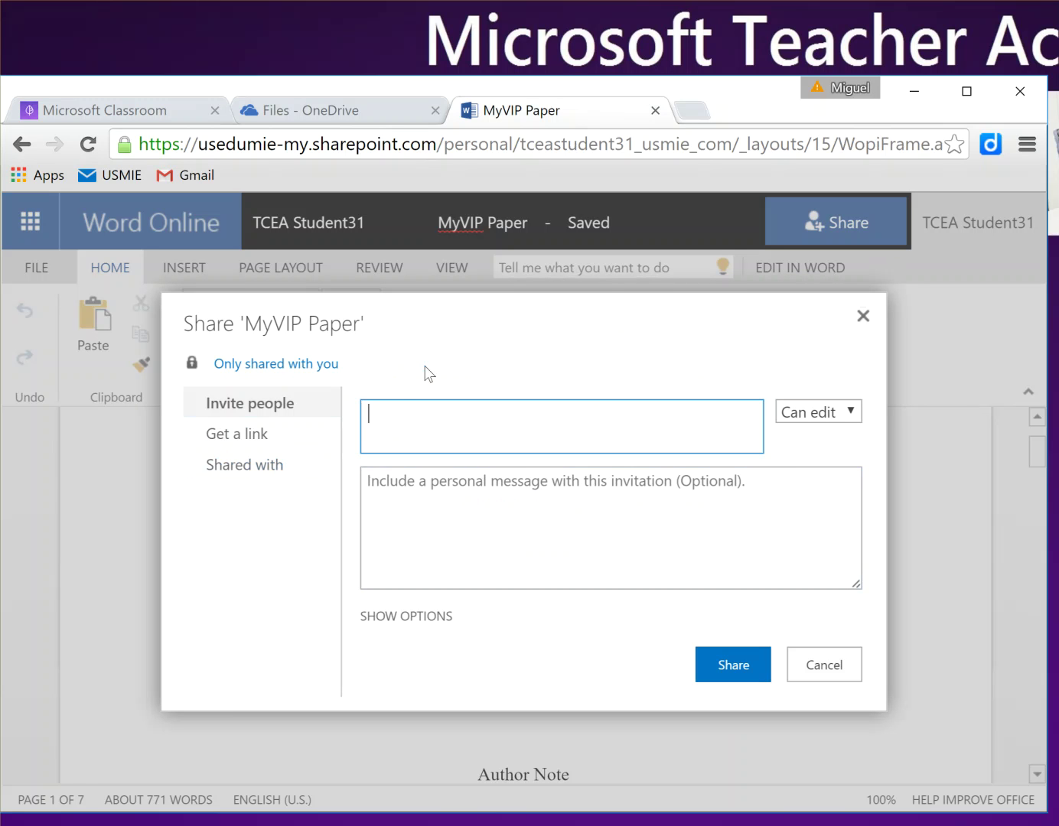
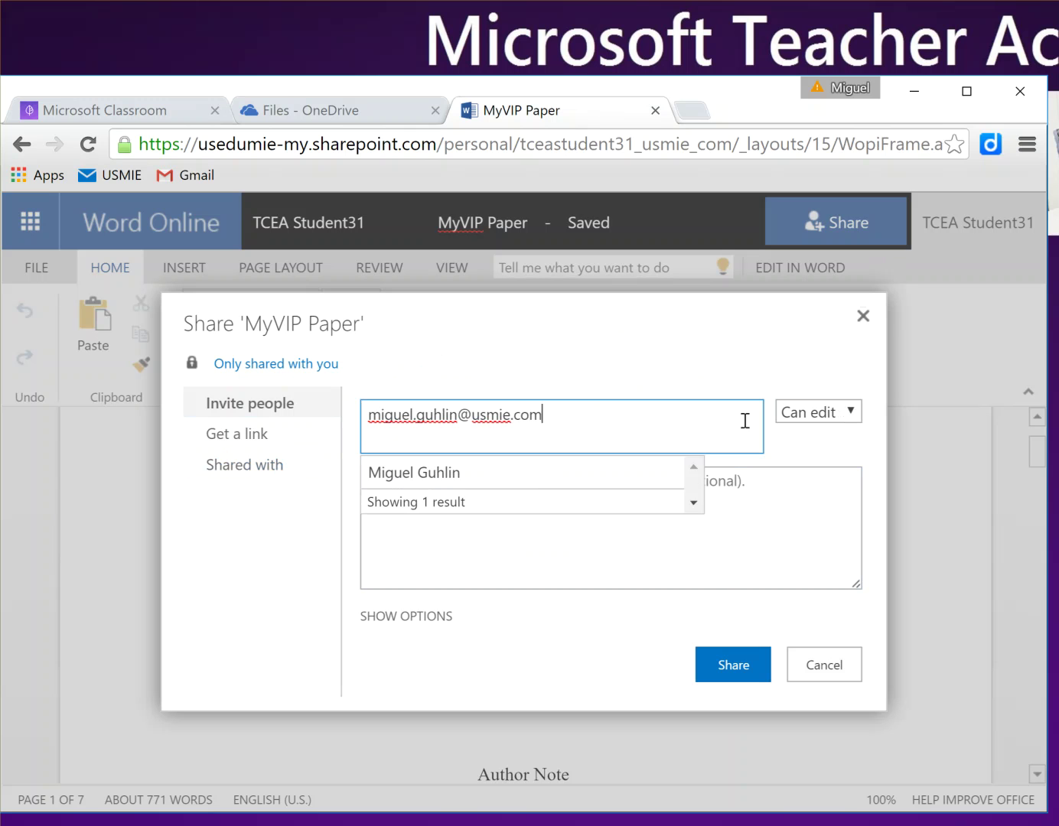
click(544, 480)
click(567, 490)
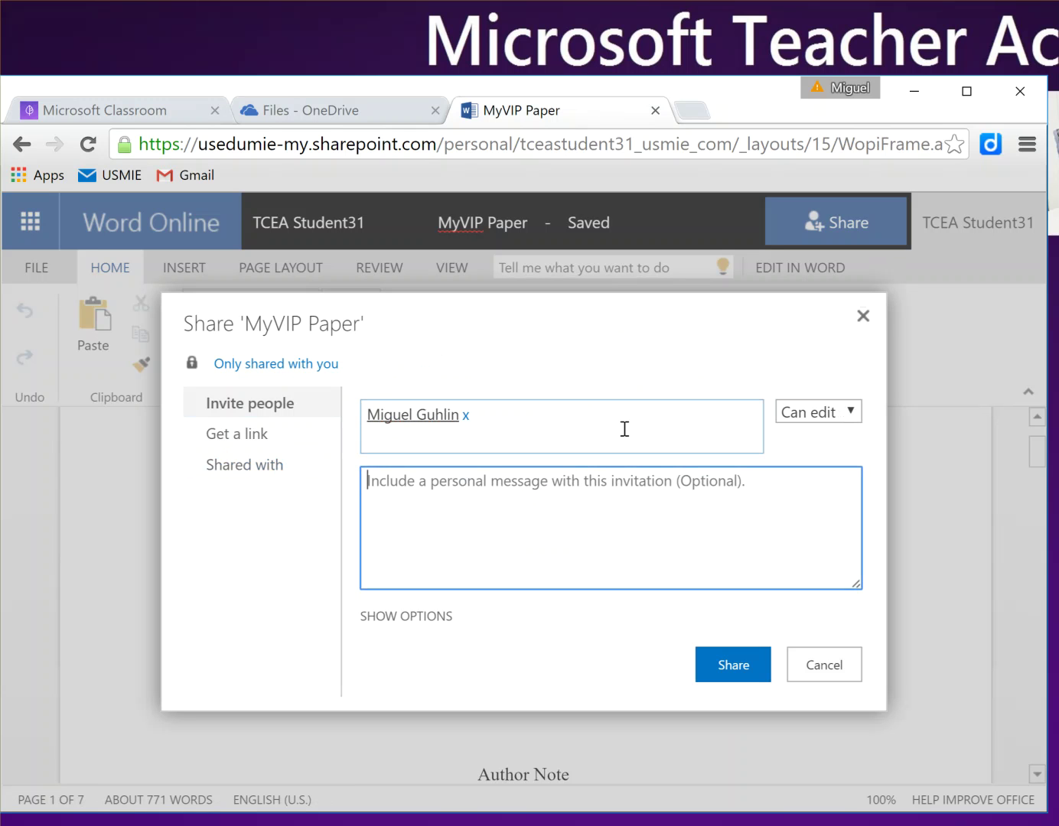
text(Here's my h)
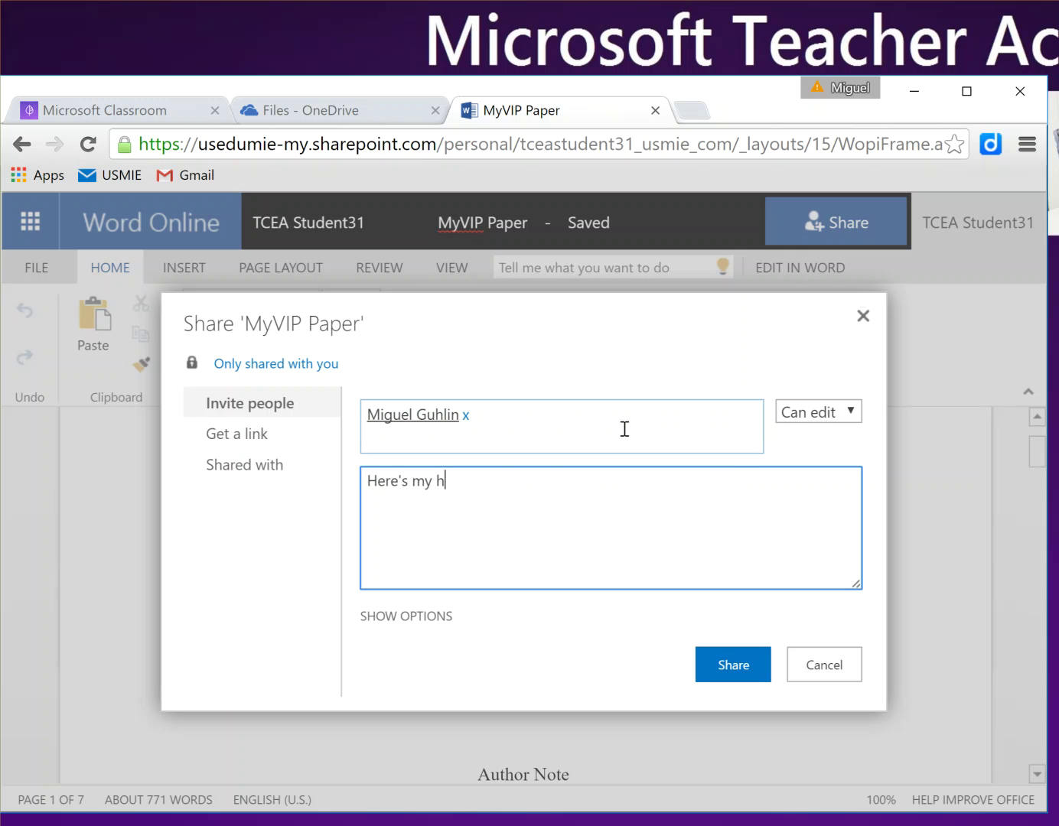
text(omework assignment.)
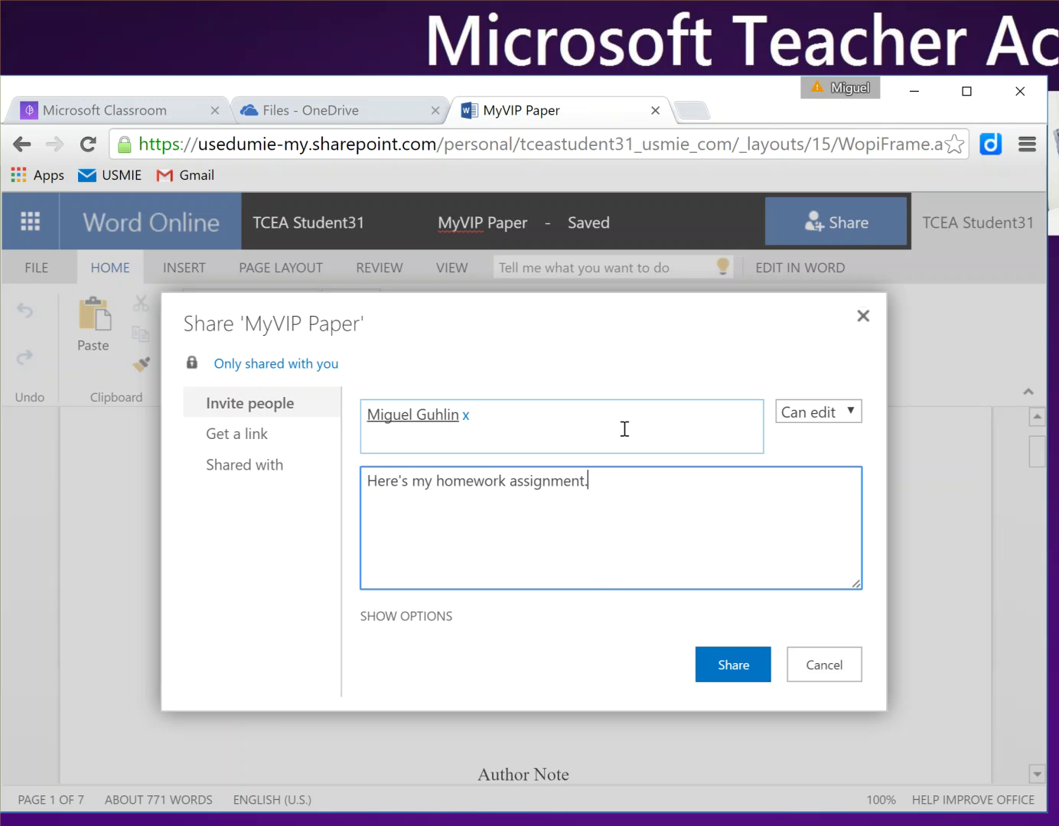
click(736, 665)
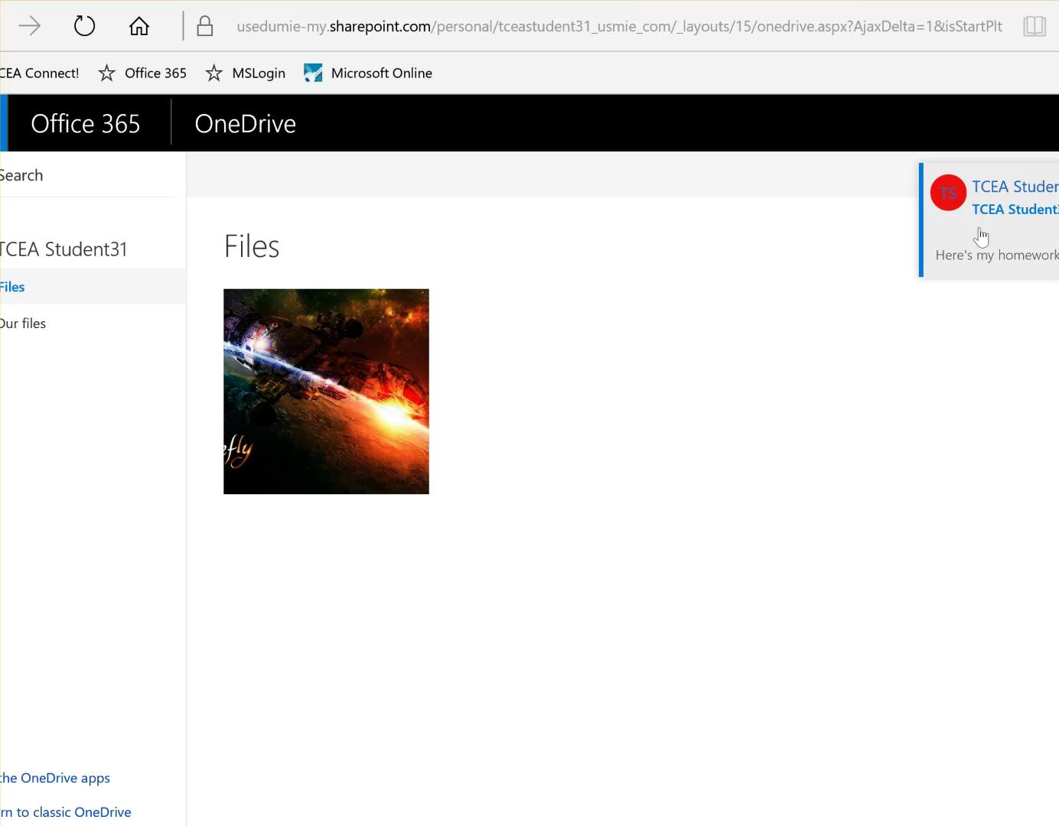
Step: From the teacher's Classroom Files, open the Period 1 - English group, then the teacher's OneDrive
click(353, 29)
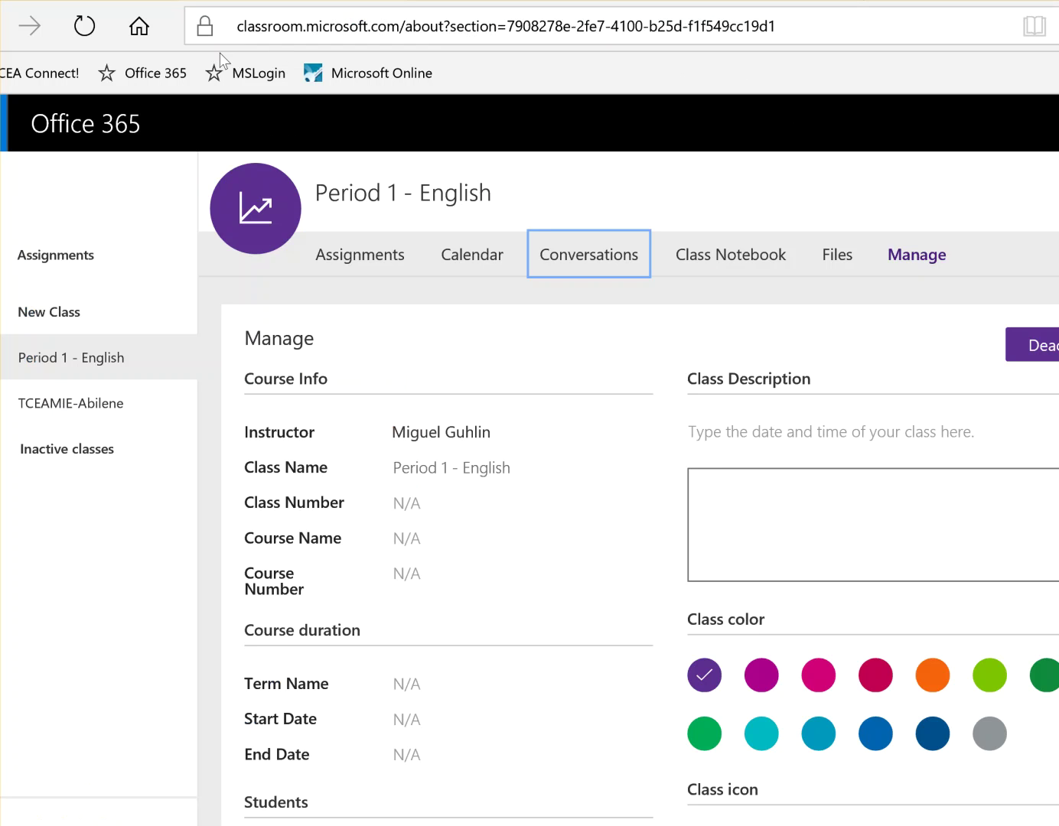
click(842, 257)
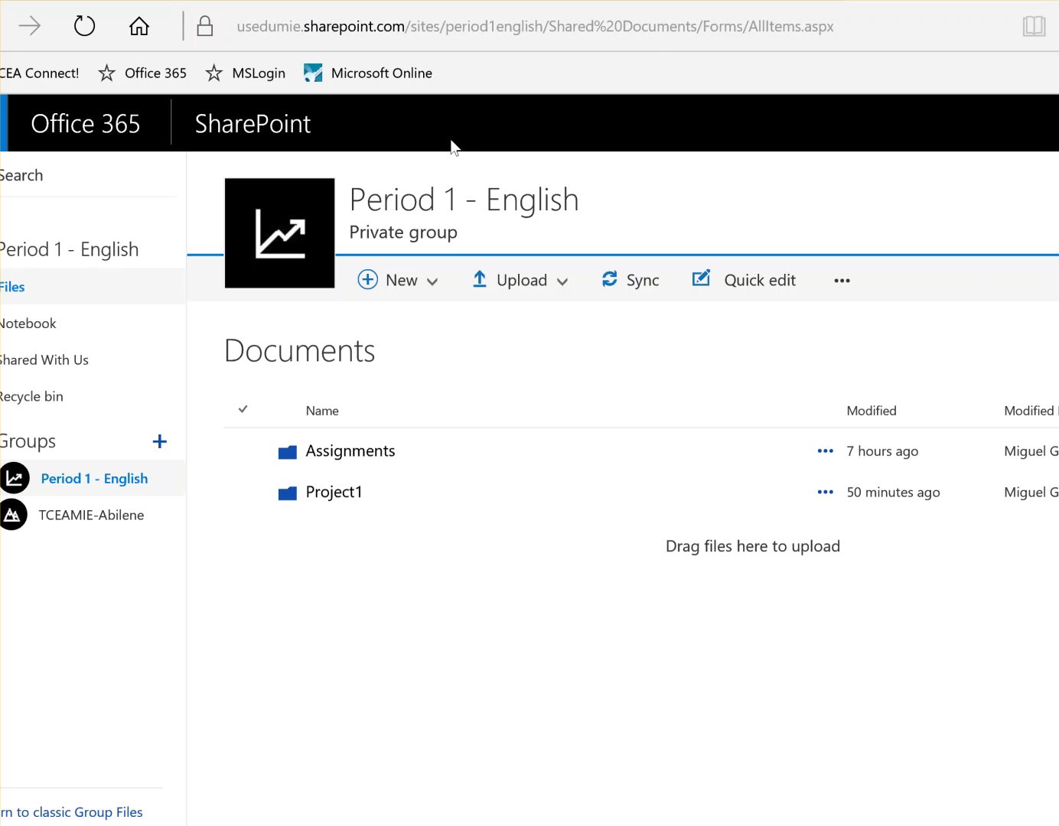
click(139, 485)
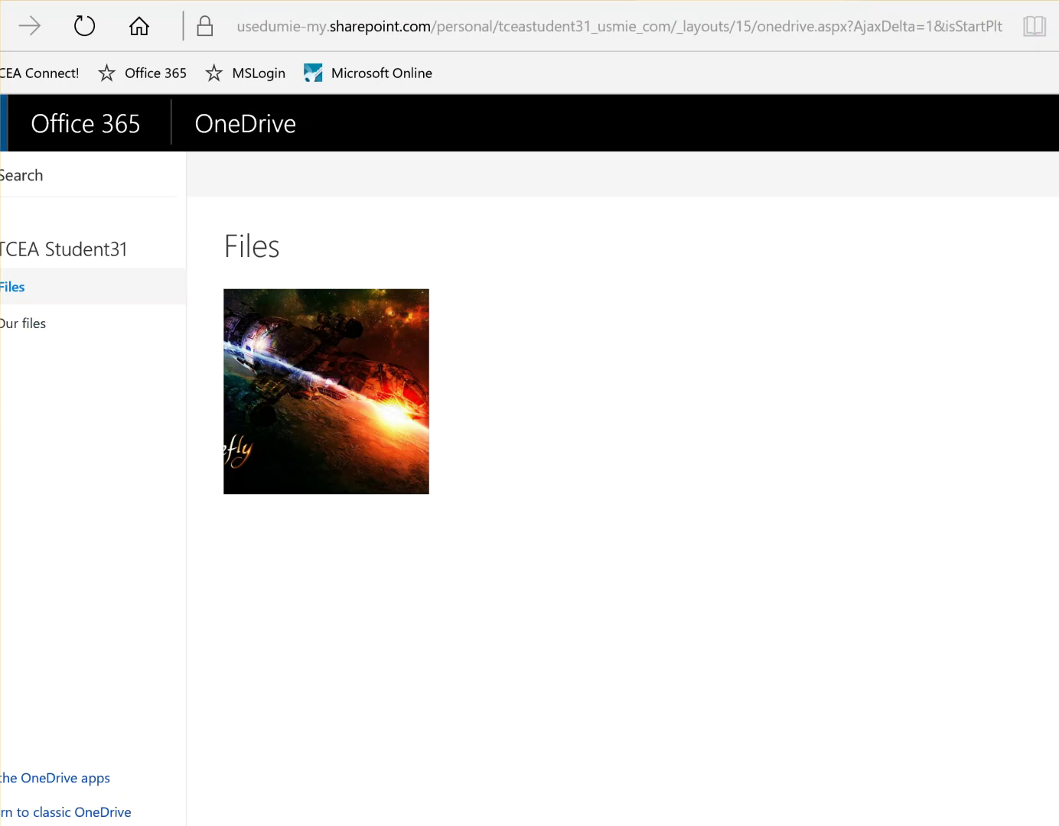
click(4, 123)
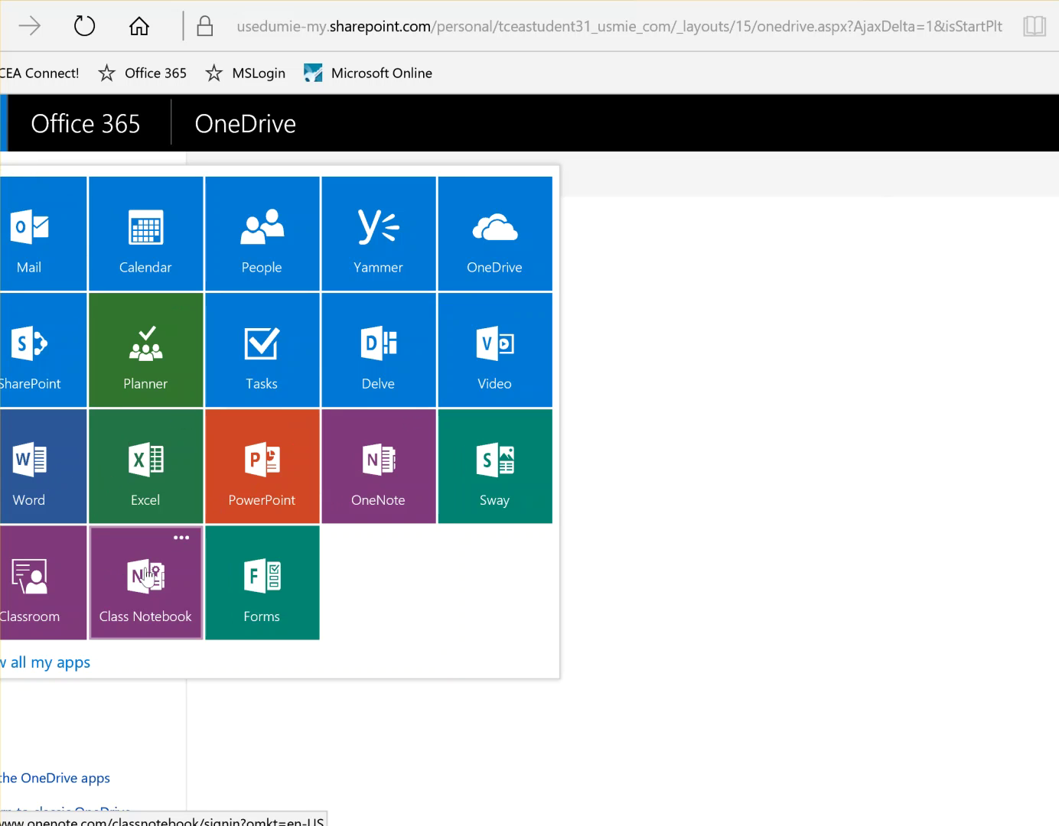
click(506, 229)
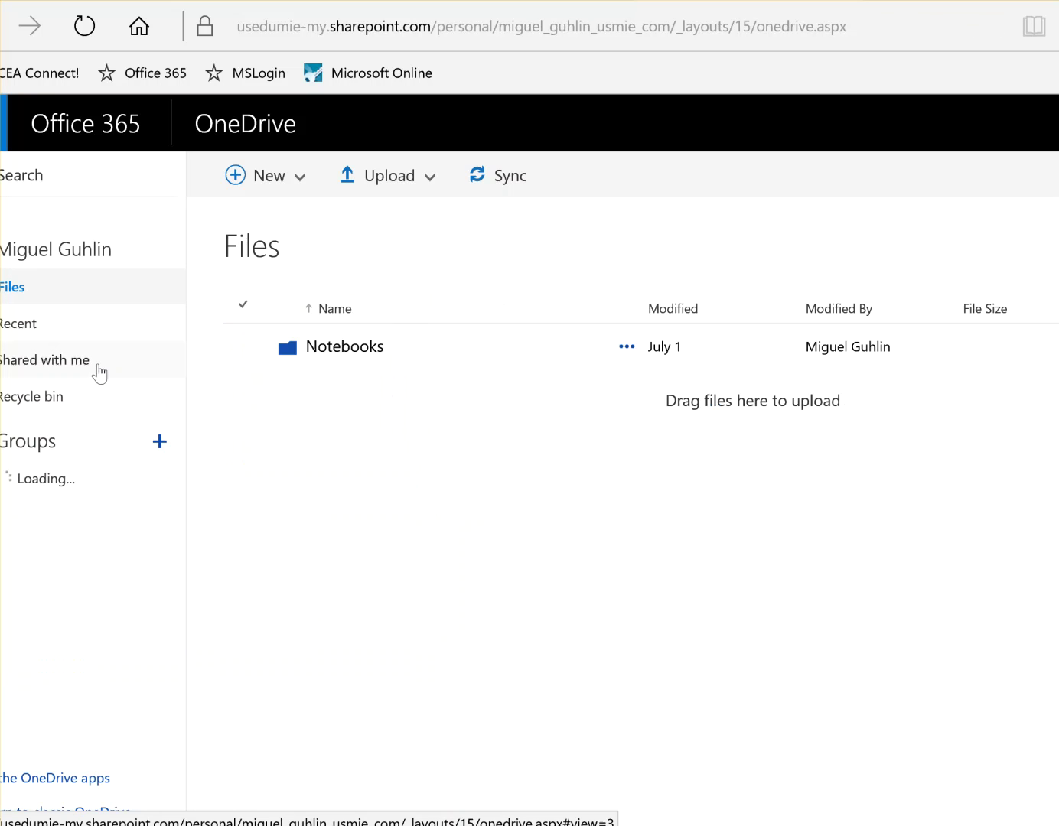
Step: In Shared with me, select MyVIP Paper.docx and check its Open and context menus without opening it
click(137, 381)
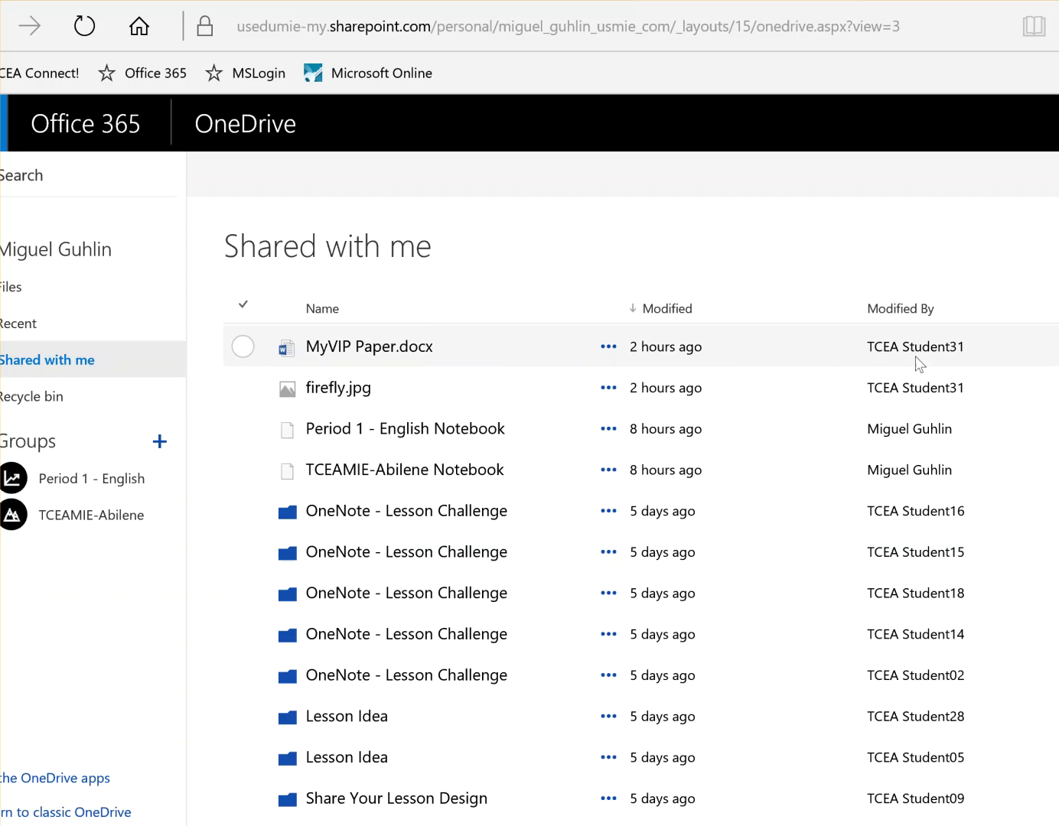
click(242, 348)
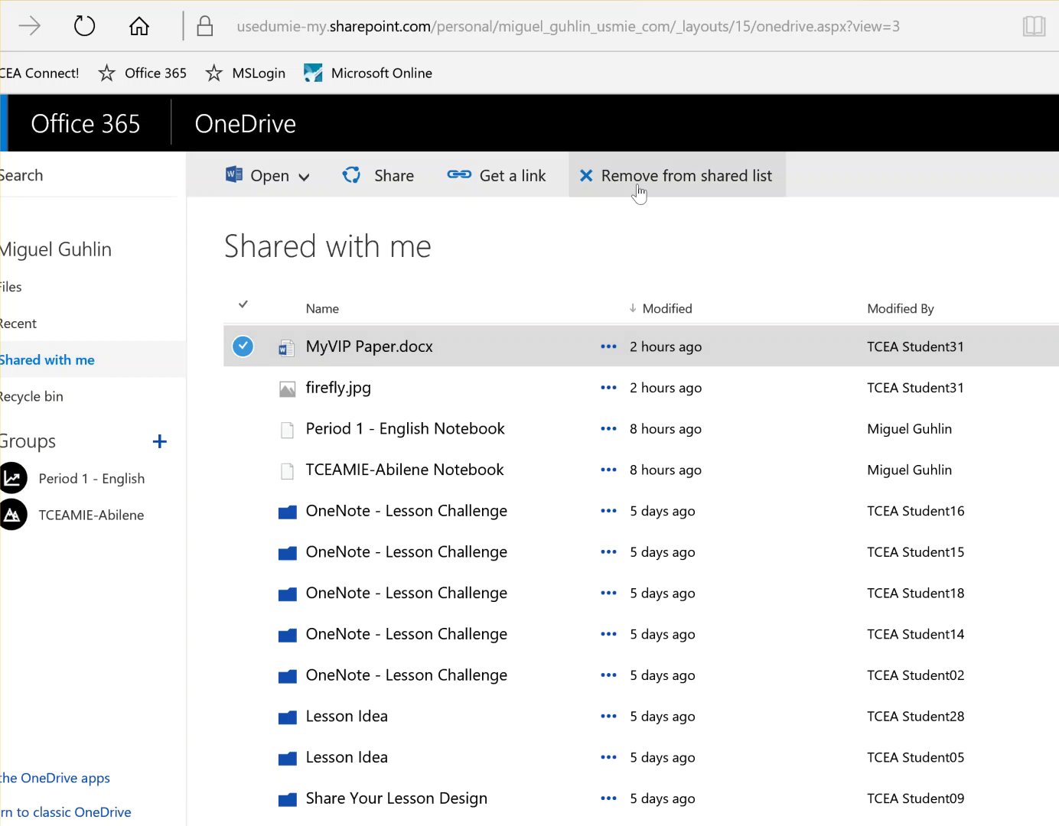
click(301, 178)
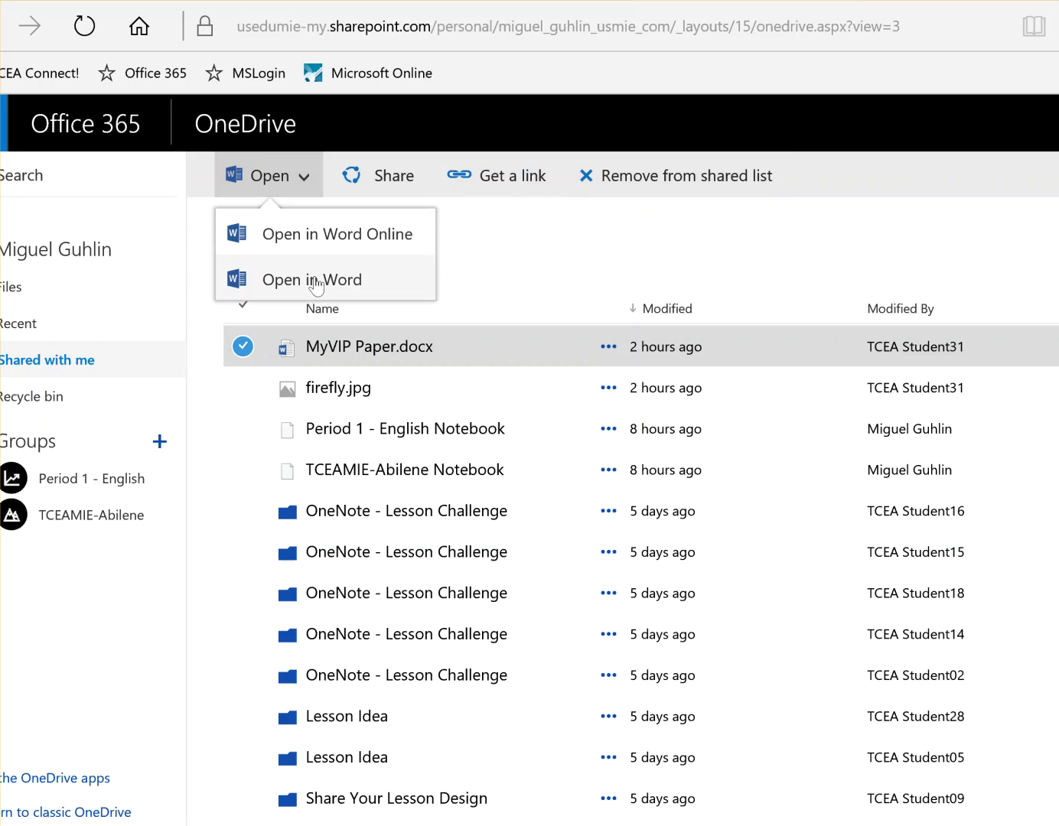
click(618, 251)
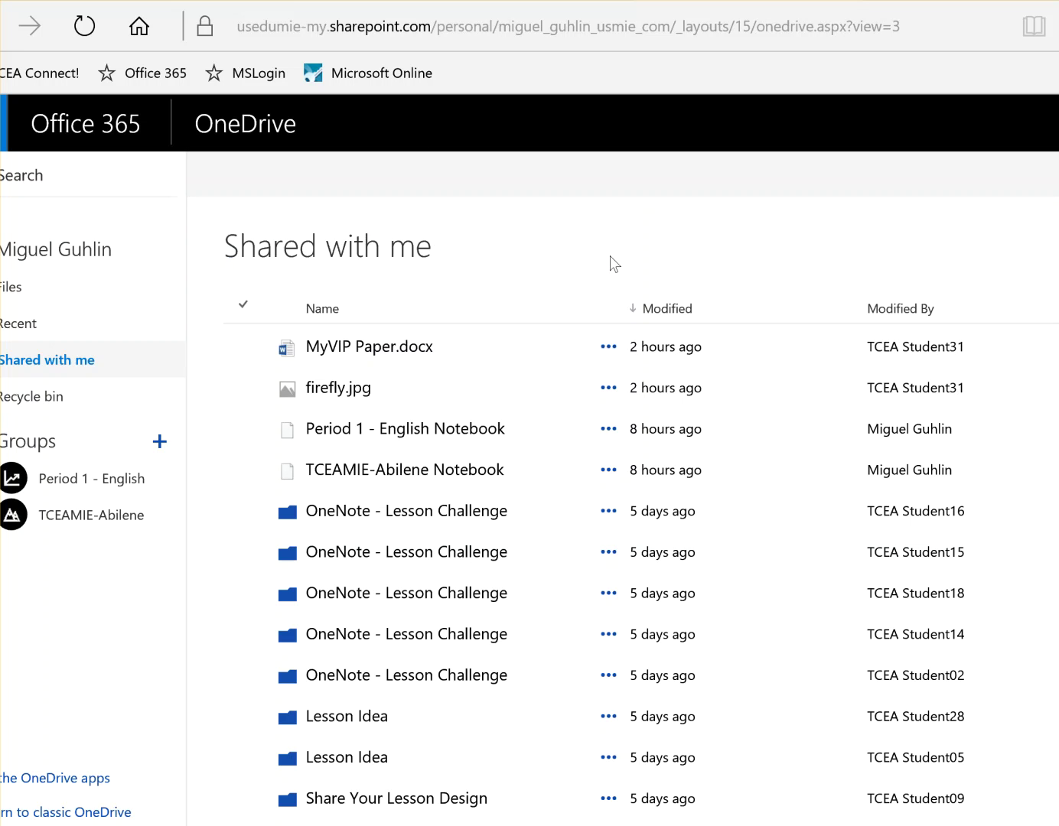
click(394, 351)
right_click(394, 352)
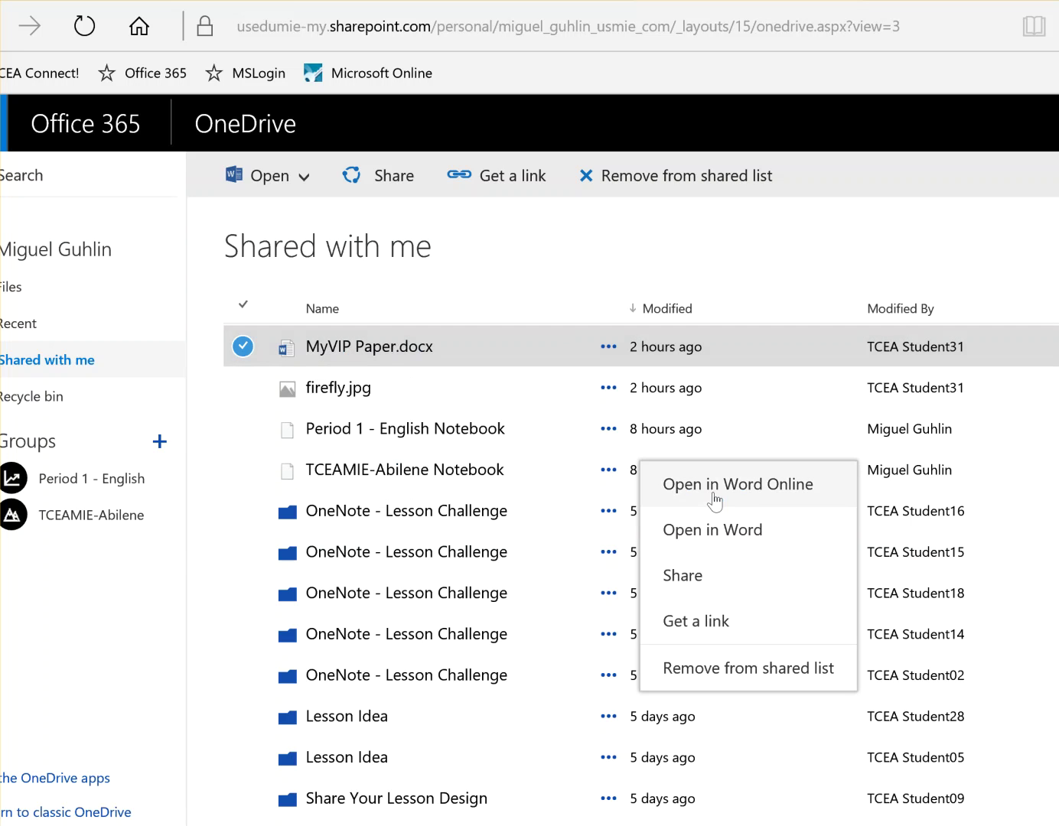
click(558, 260)
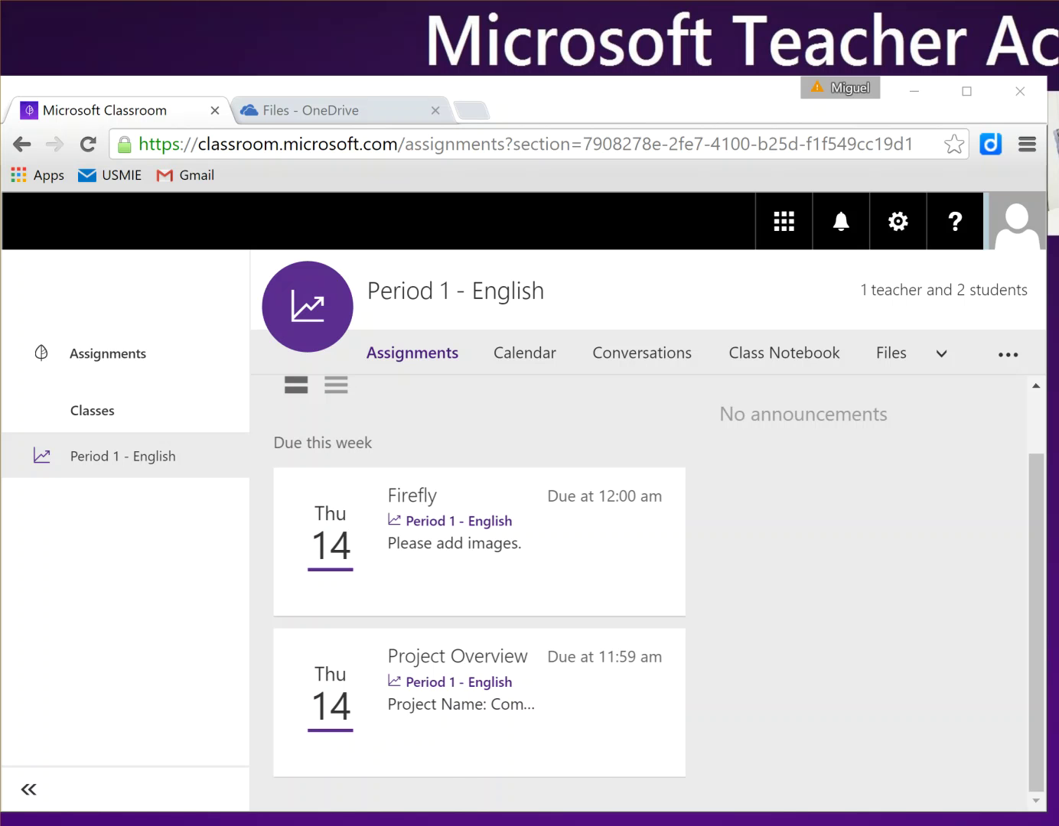
Step: Minimise and restore the student's Classroom window, then scroll the assignments page to the top
click(482, 825)
click(483, 825)
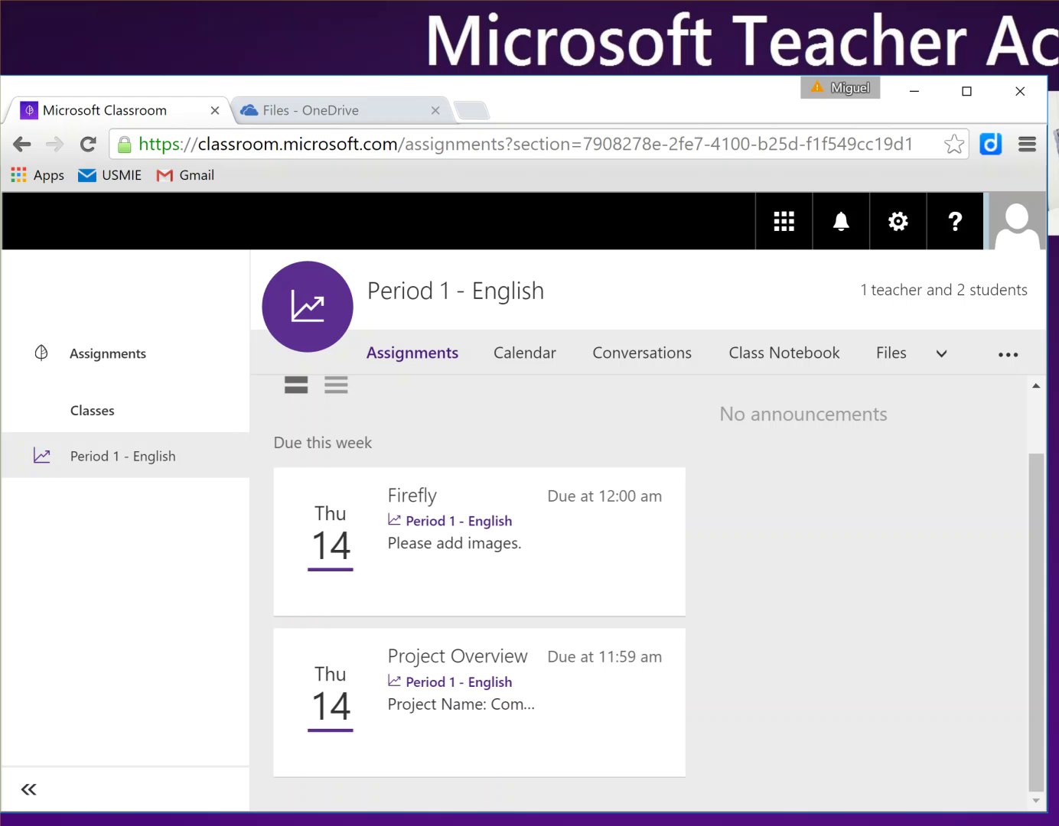
scroll(686, 475, up, 1)
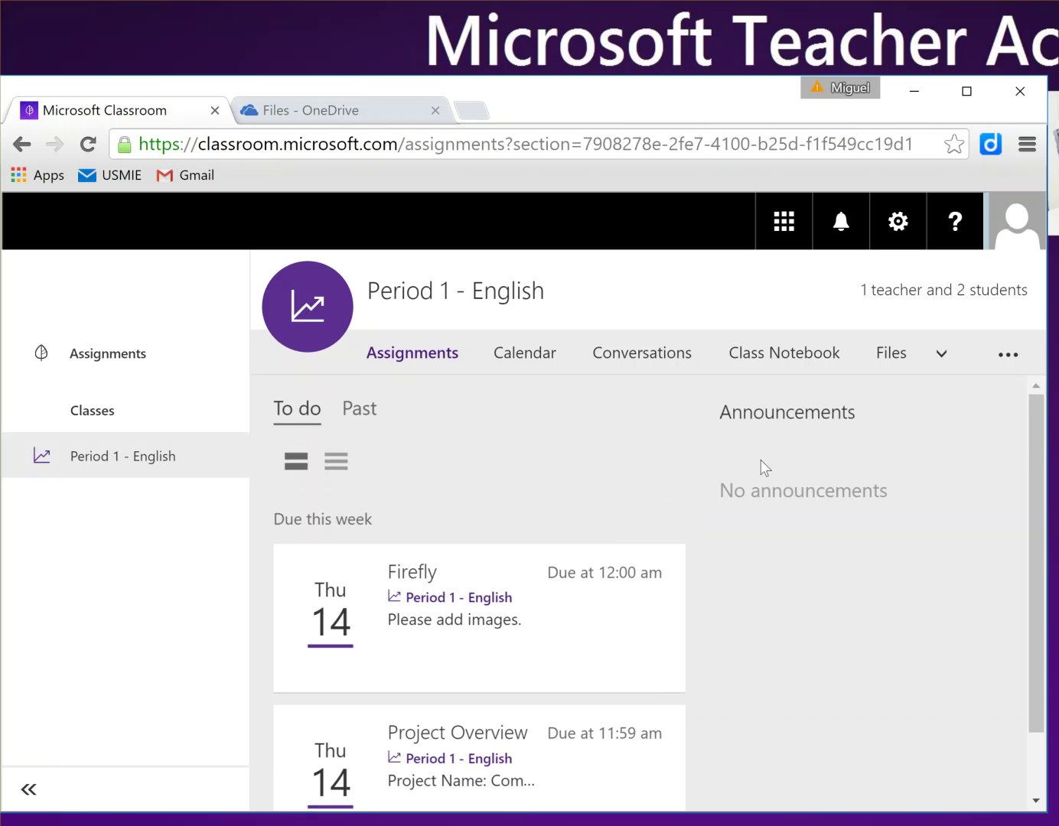
scroll(746, 467, down, 1)
scroll(734, 473, up, 1)
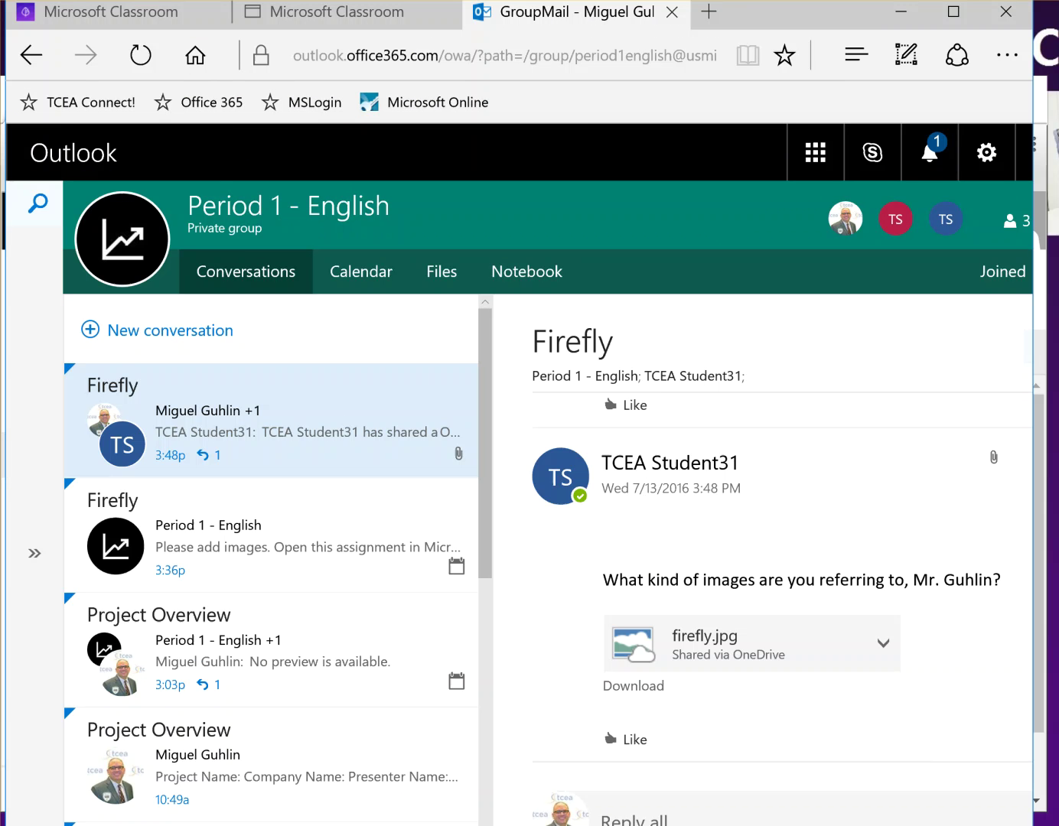
Step: Open the MyVIP Paper share notification from the bell and fit its window on screen
click(932, 161)
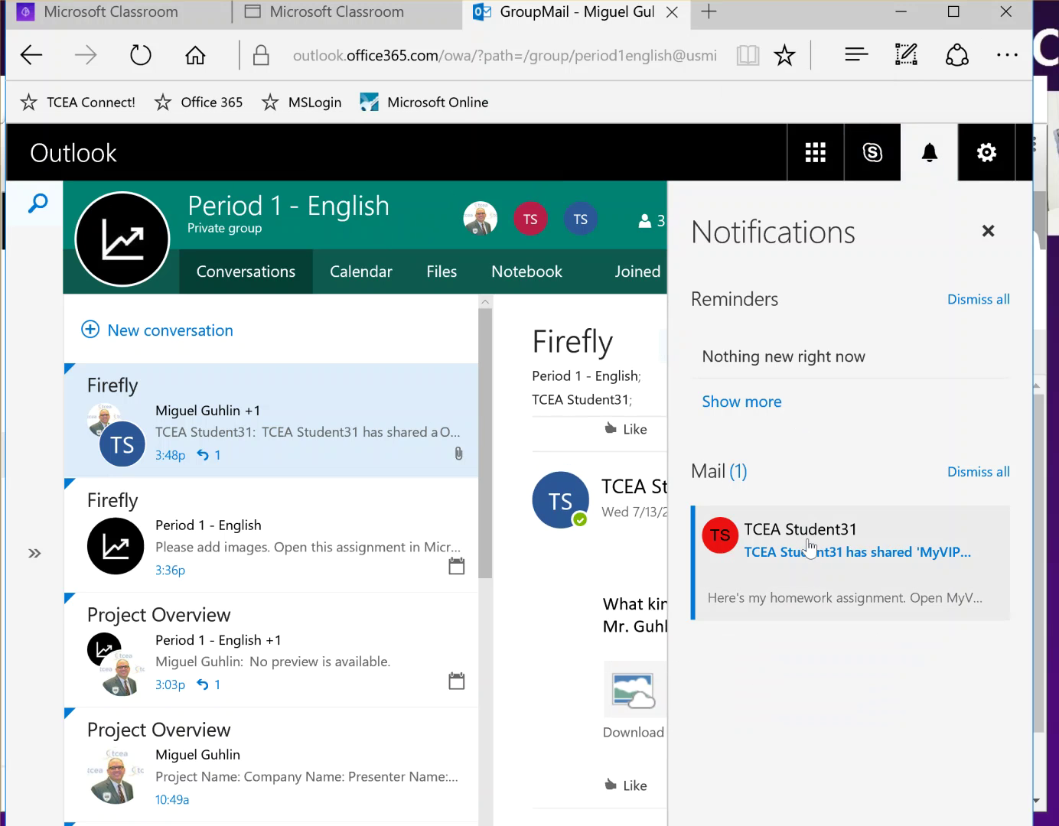
click(809, 549)
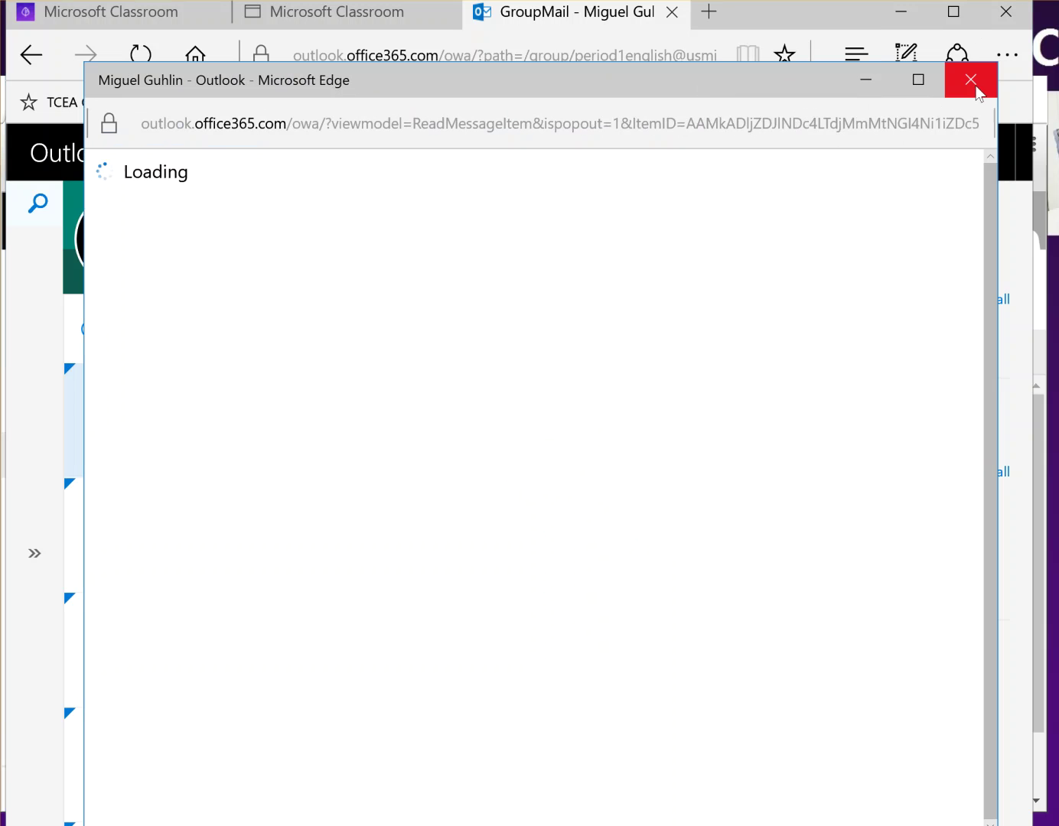
click(971, 79)
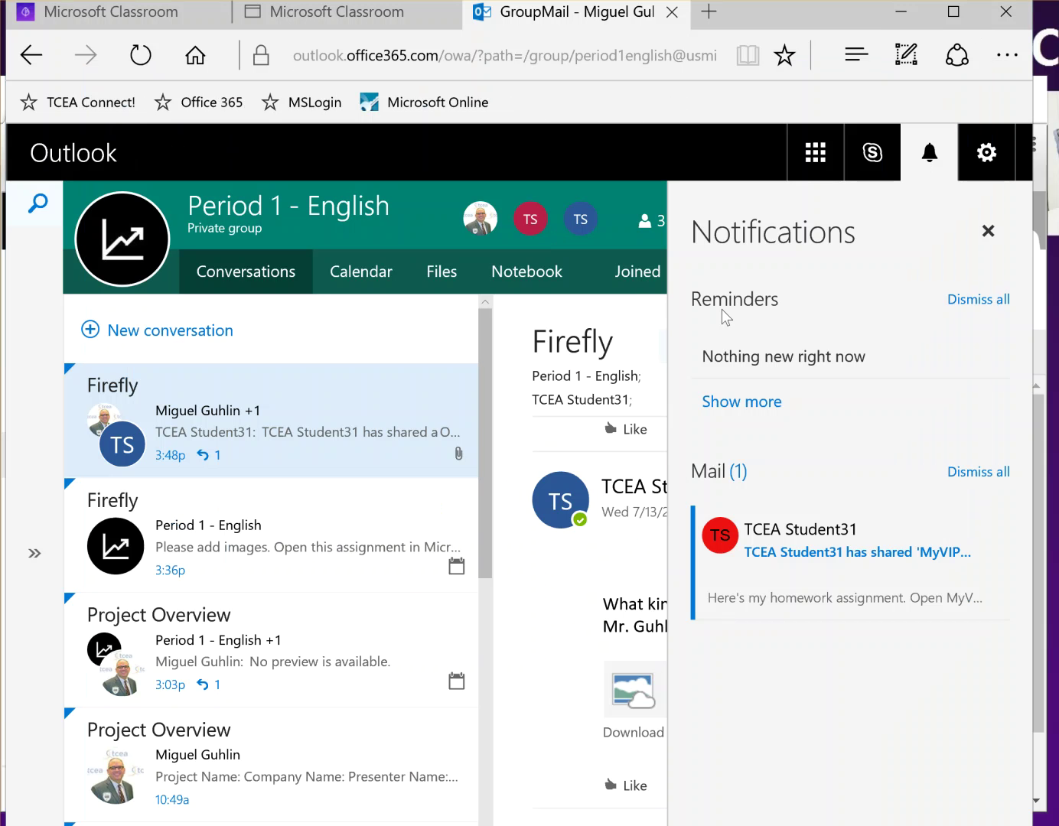
click(788, 540)
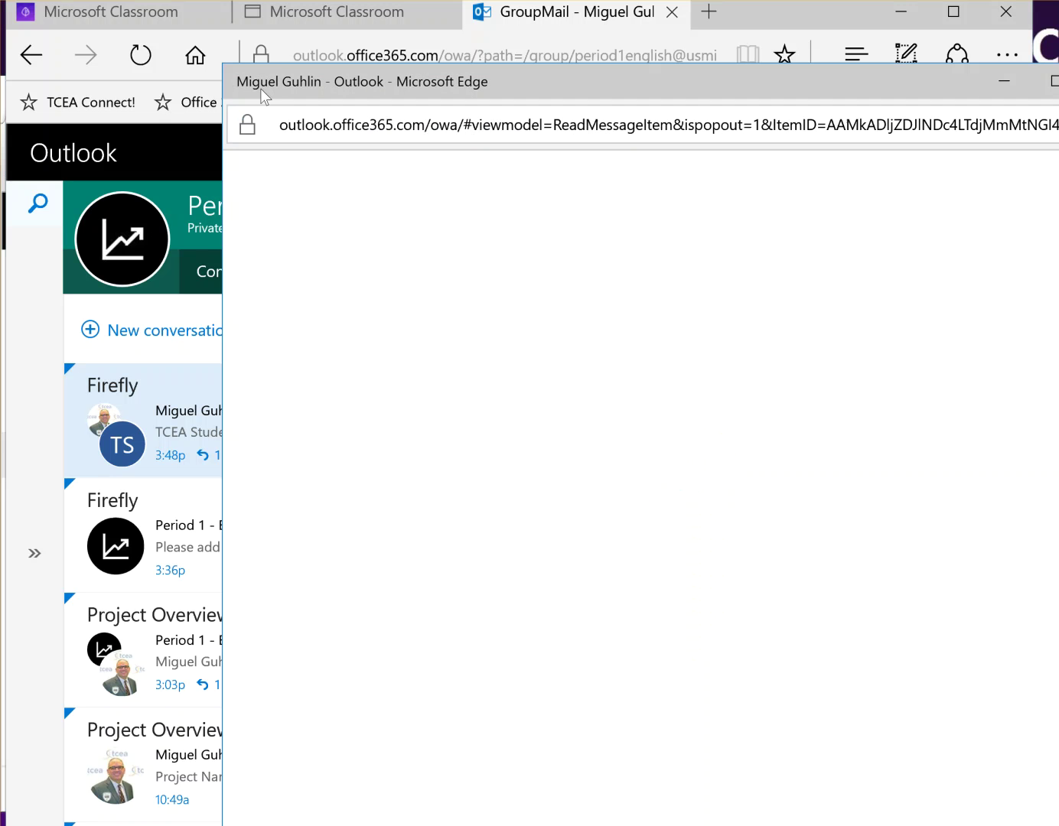
drag(226, 63, 350, 194)
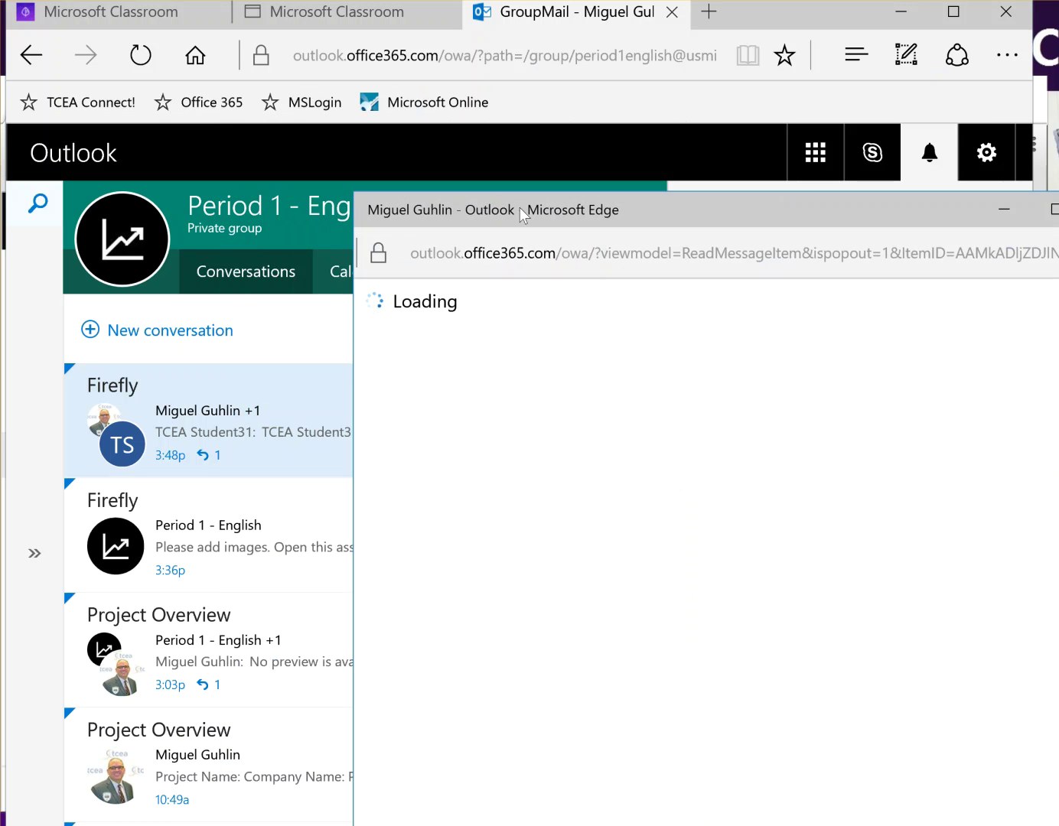
drag(689, 212, 516, 131)
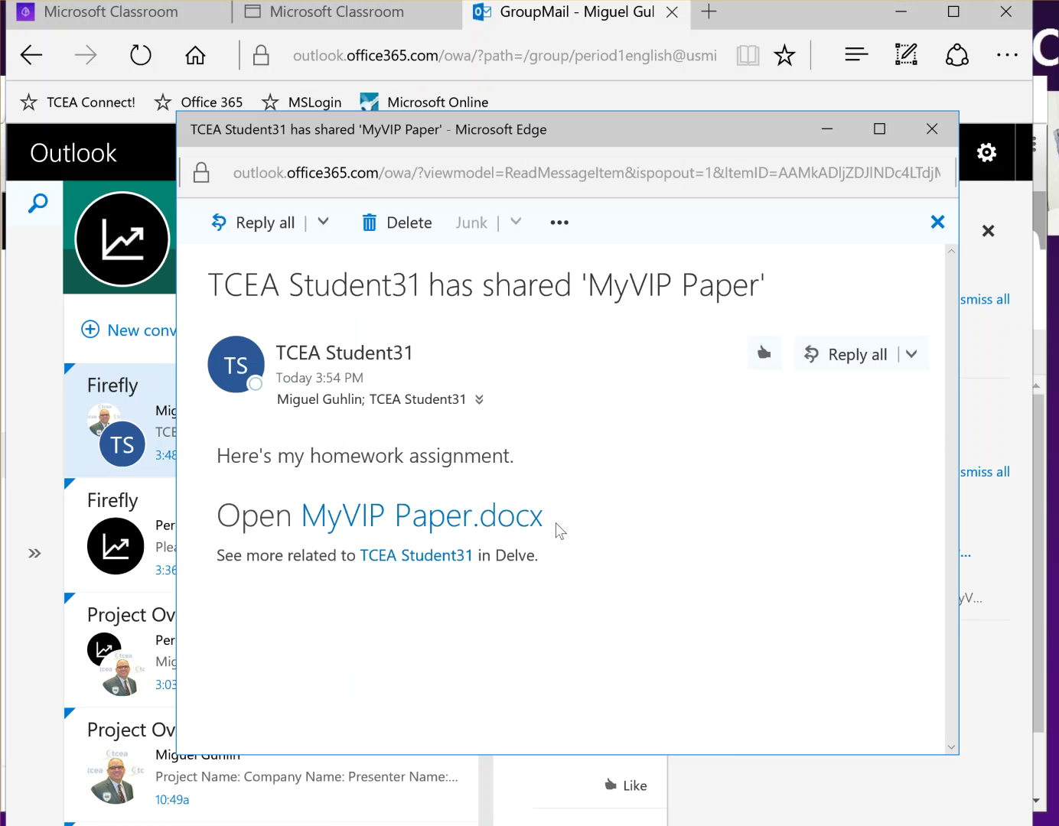
Step: Delete the share message, close Notifications, and close the GroupMail tab
click(402, 223)
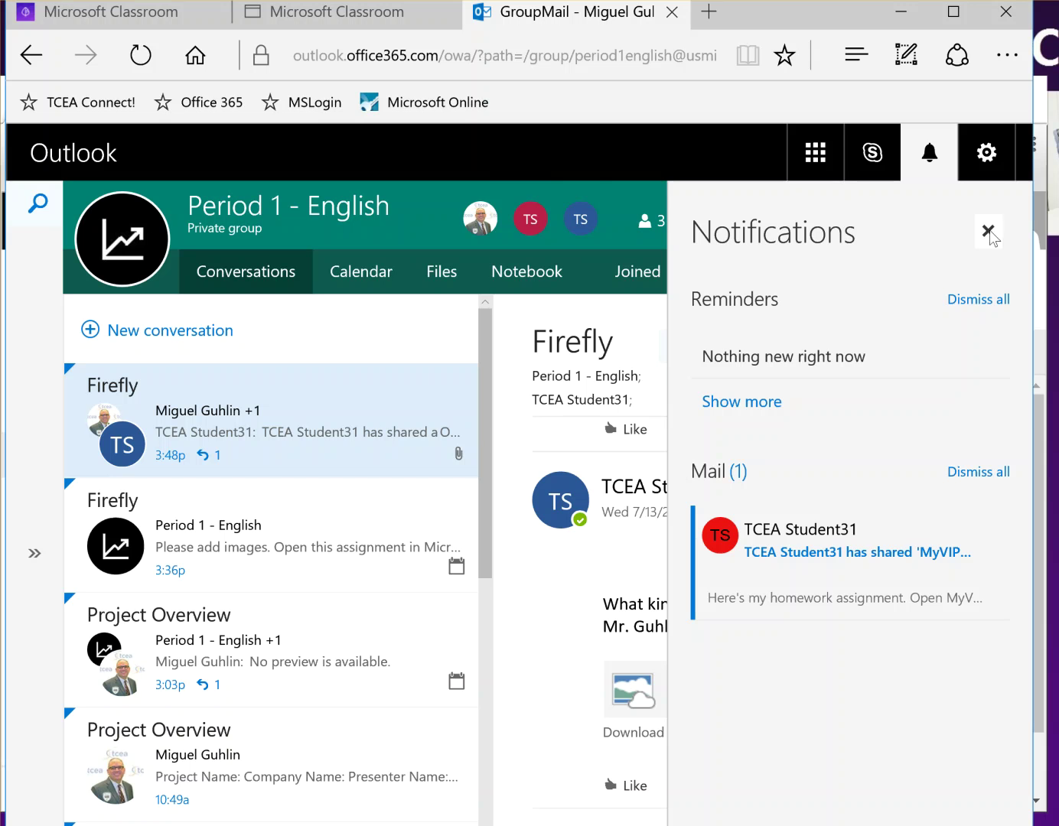
click(988, 230)
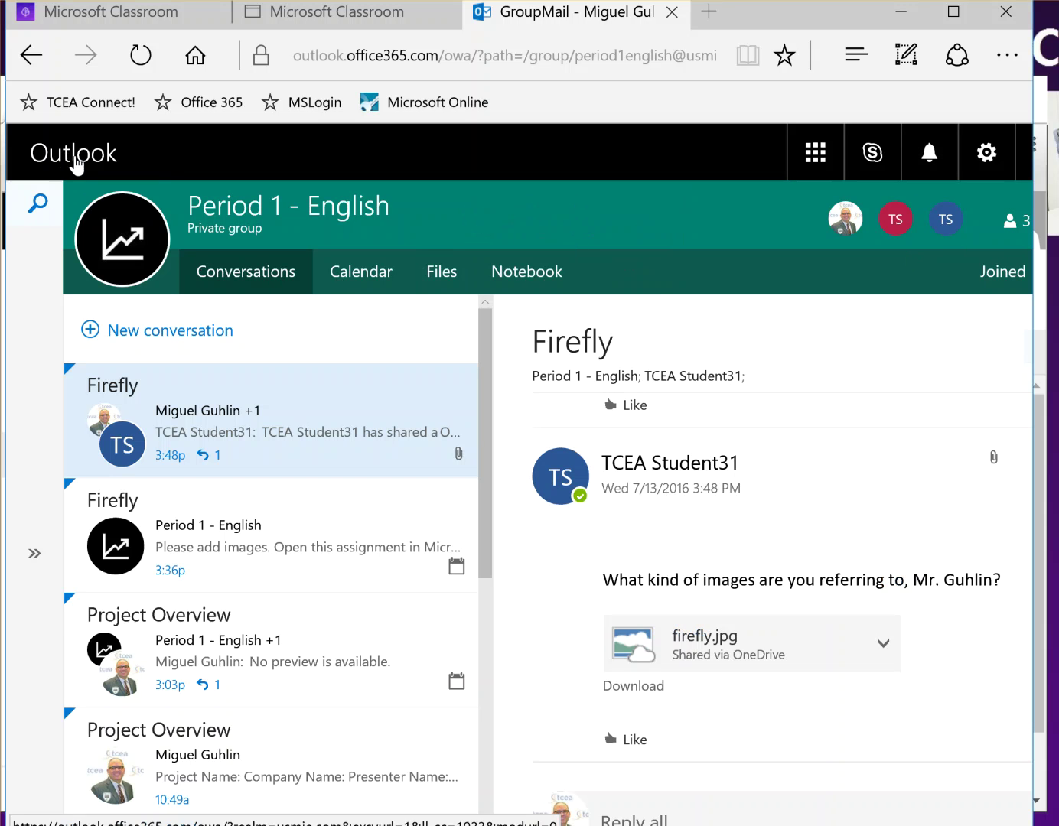
click(815, 153)
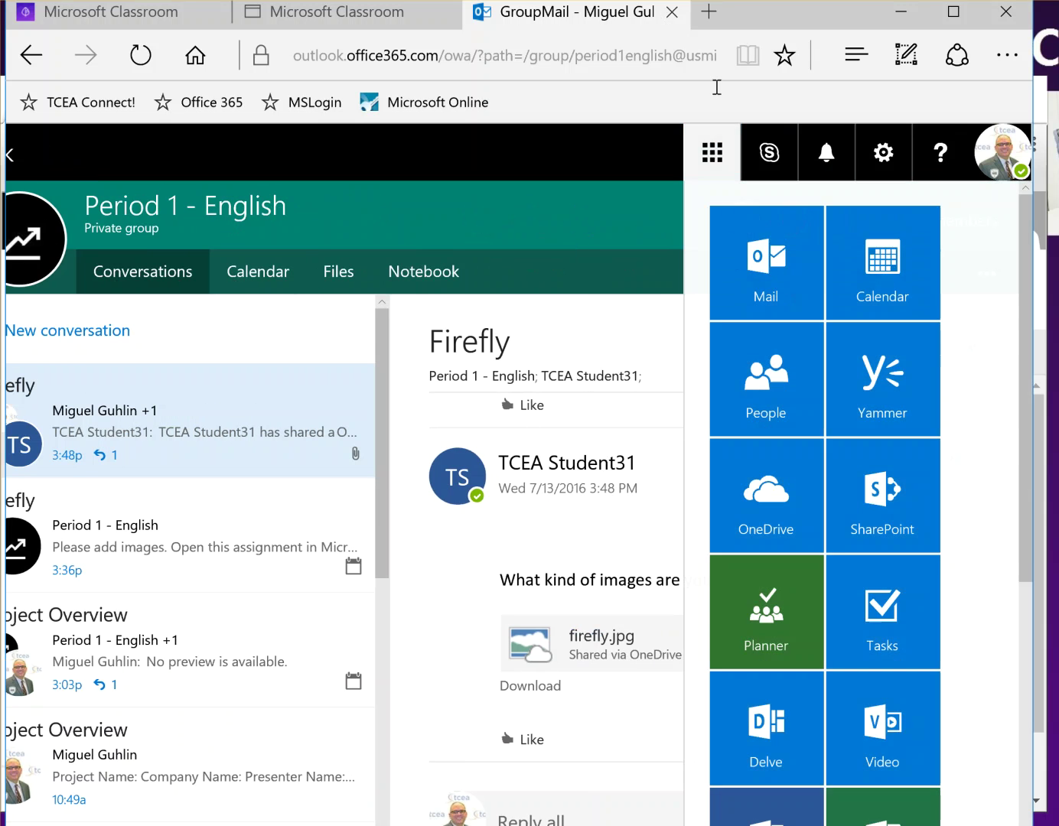
click(673, 12)
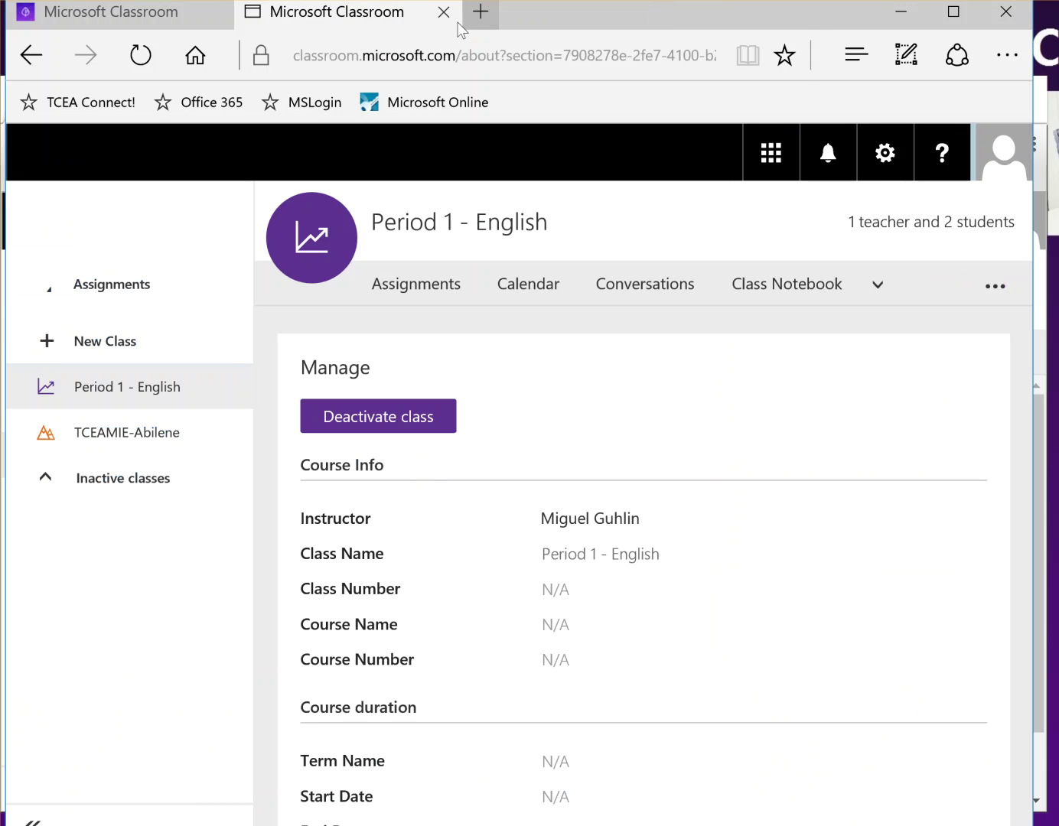
Step: Show the Period 1 - English Assignments list with Firefly and Character Analysis, then close the duplicate Classroom tab
click(118, 391)
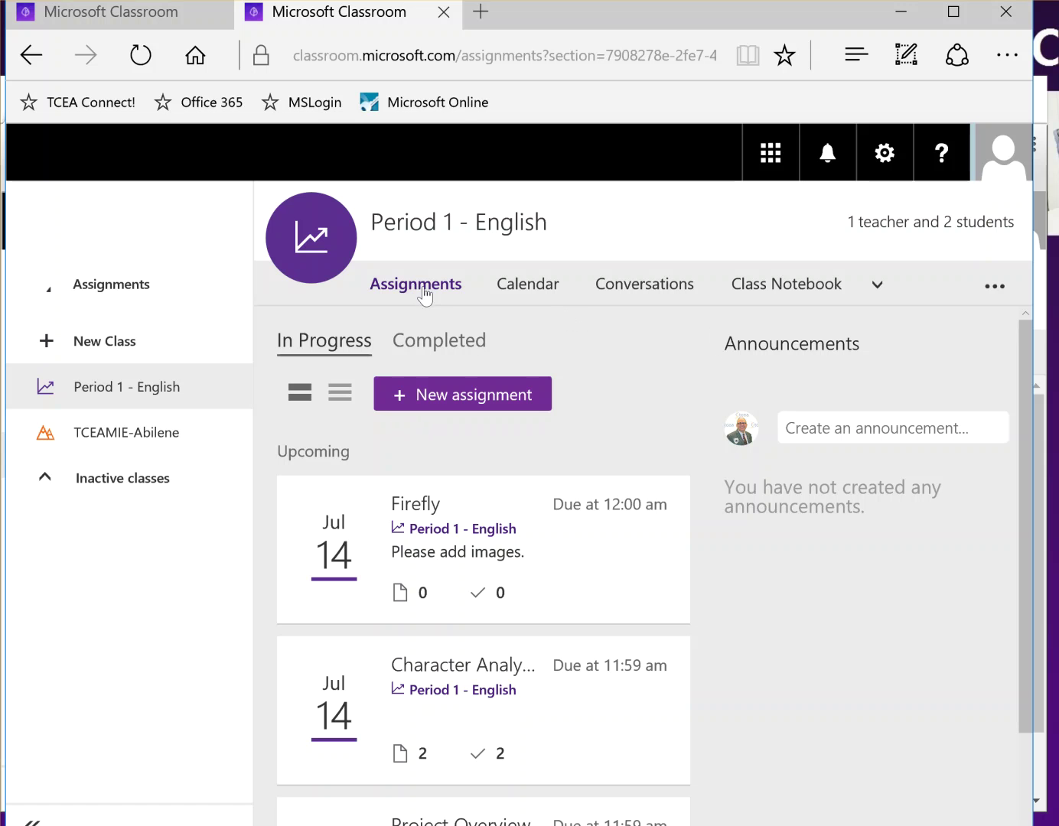
click(443, 11)
Step: Start a new assignment, then cancel it after posting without a title fails
click(463, 393)
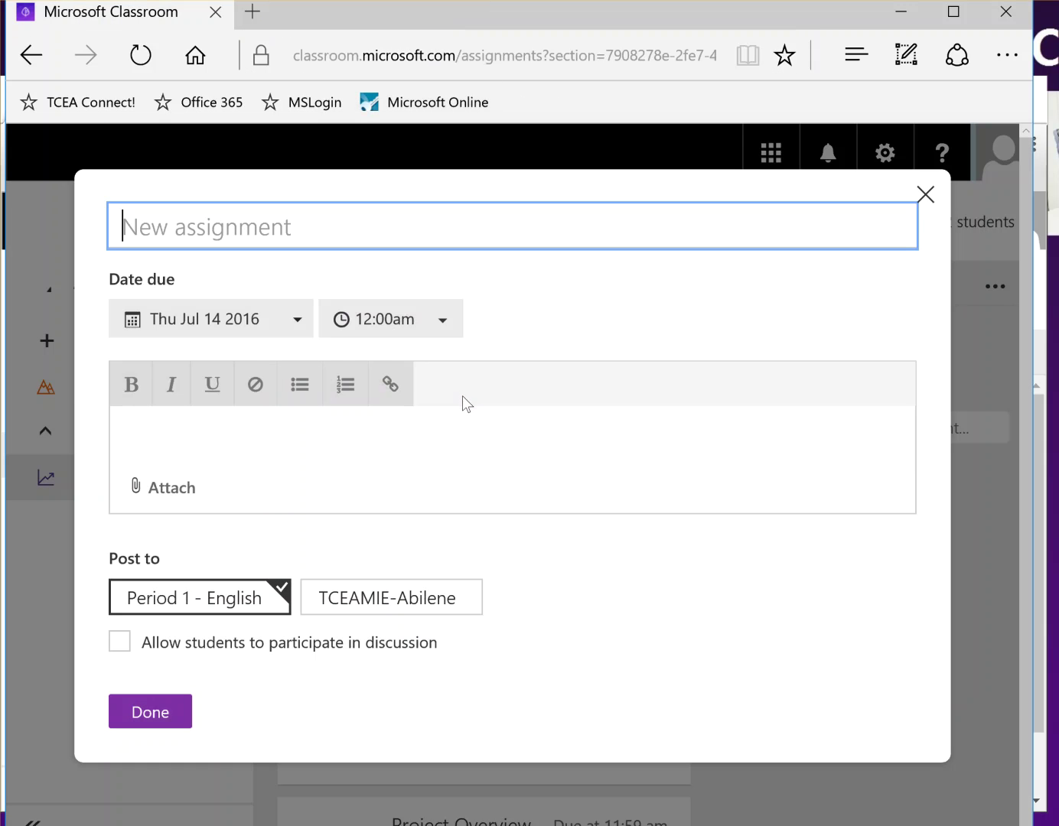
click(164, 712)
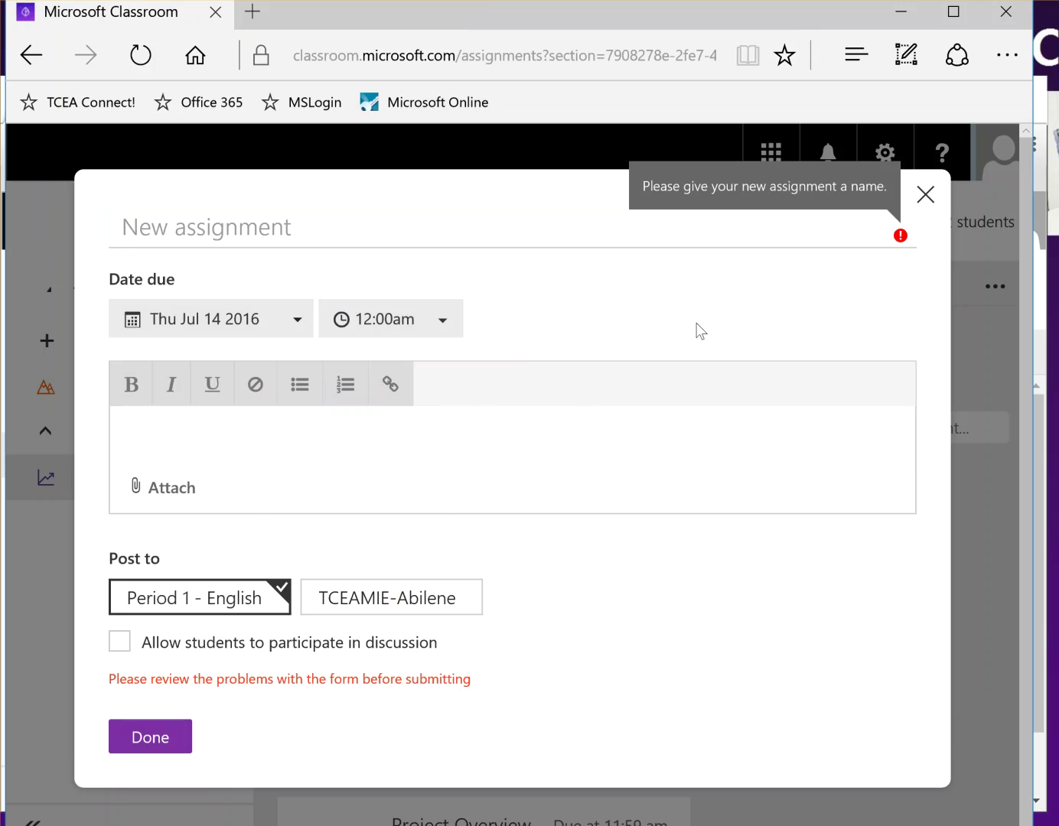
click(925, 194)
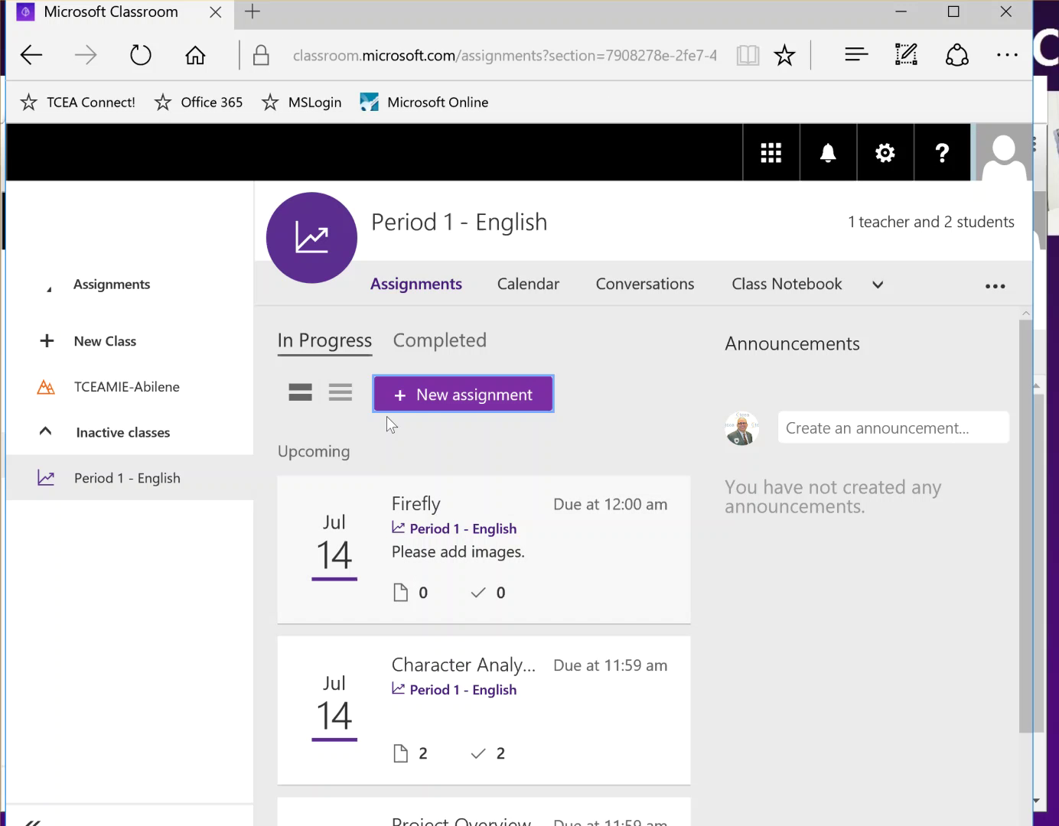
Step: Post 'My VIP Paper', described 'Please write a My VIP Paper elaborating on some of the topics discussed.'
click(423, 402)
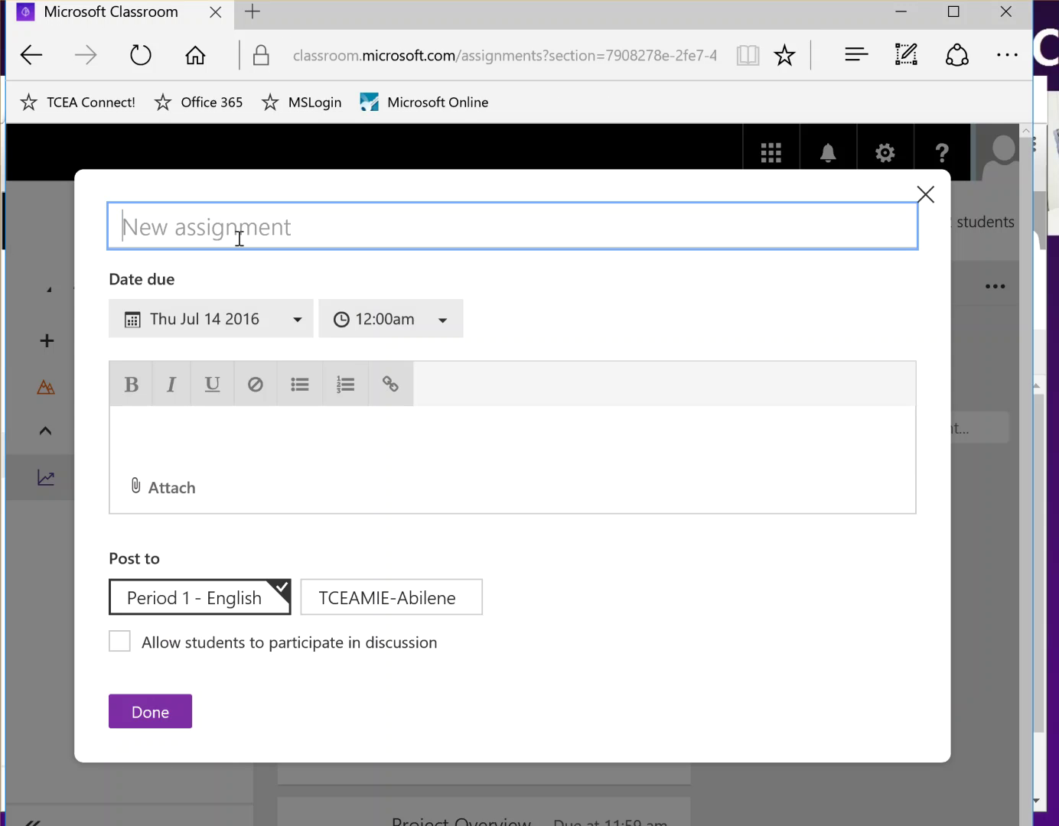
text(My VI)
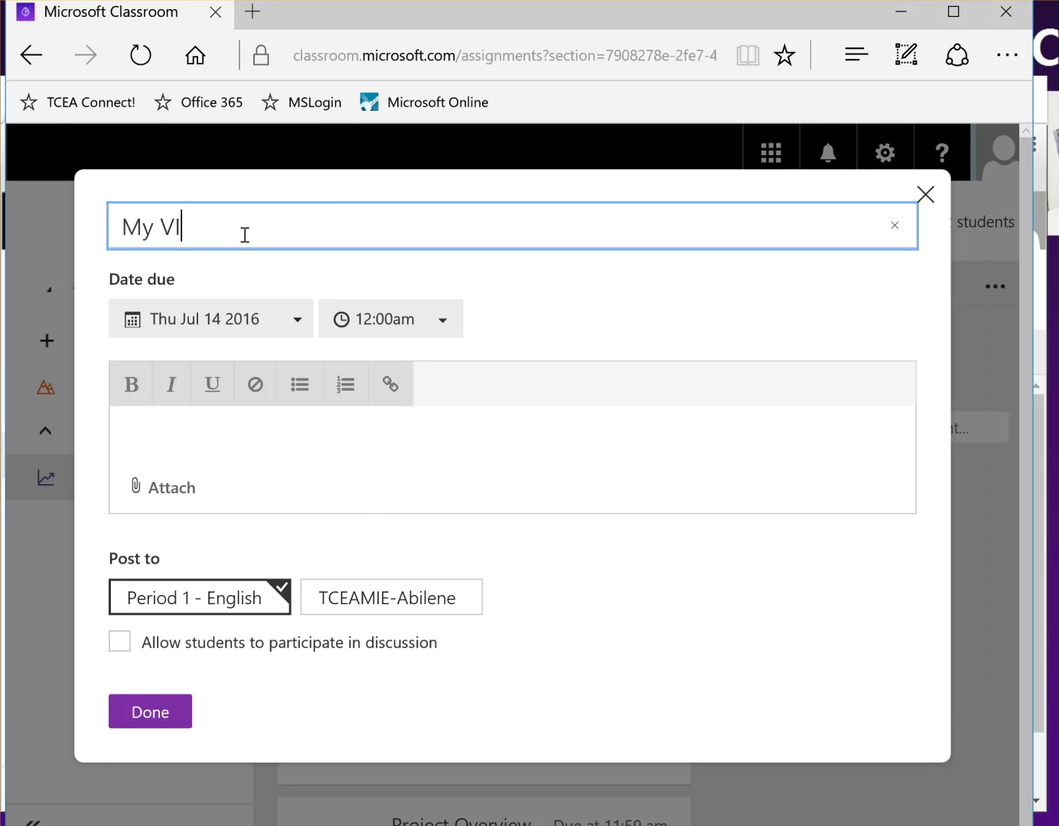
text(P Paper)
key(Tab)
key(Tab)
key(Tab)
key(Tab)
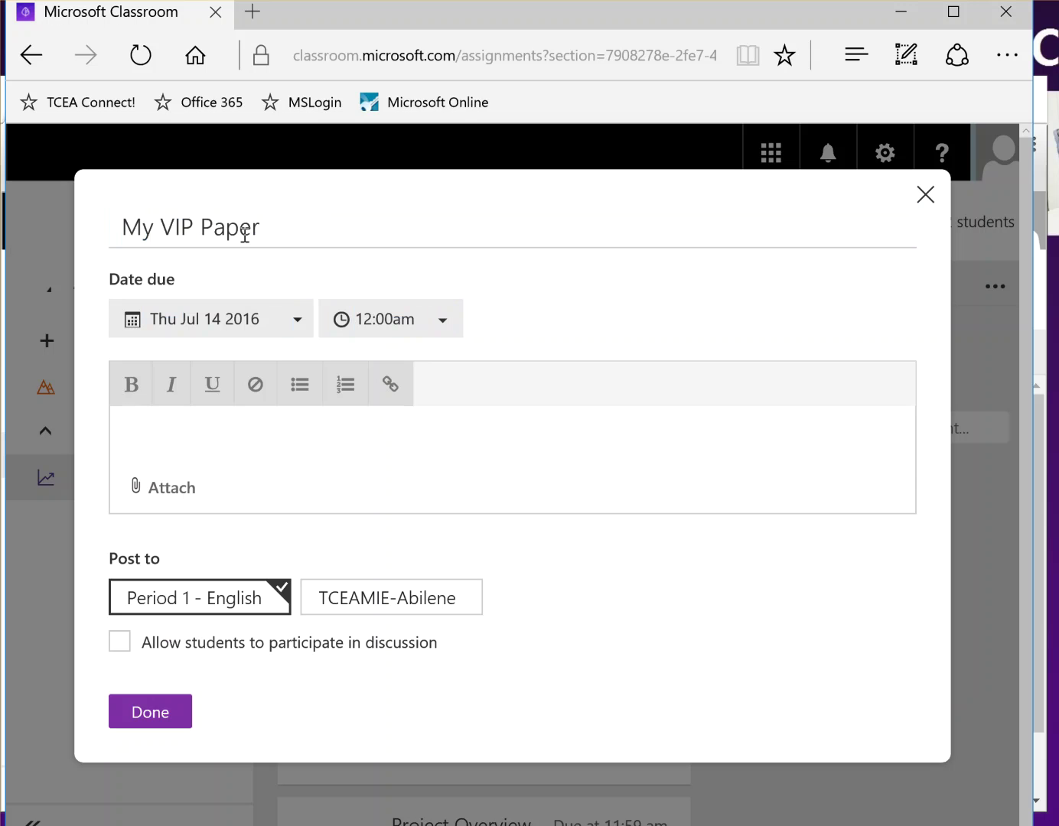
text(Please write a M)
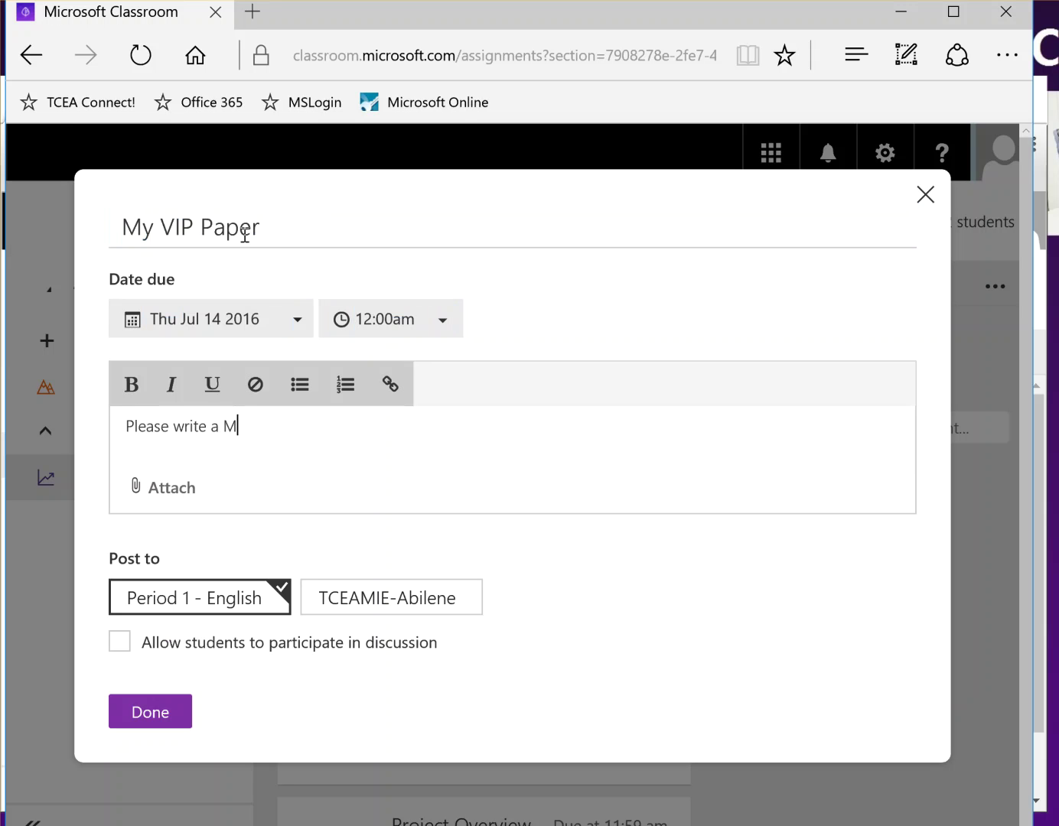
text(y VIP Paper elaborating on )
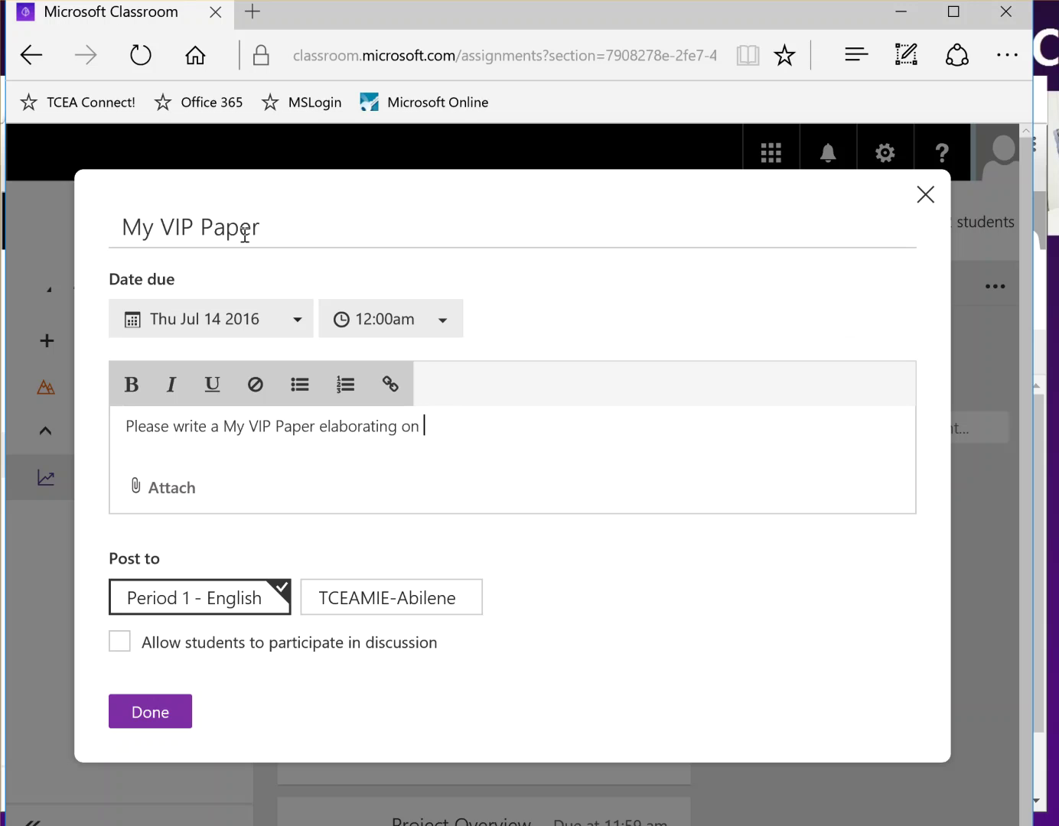
text(some of the topics discussed.)
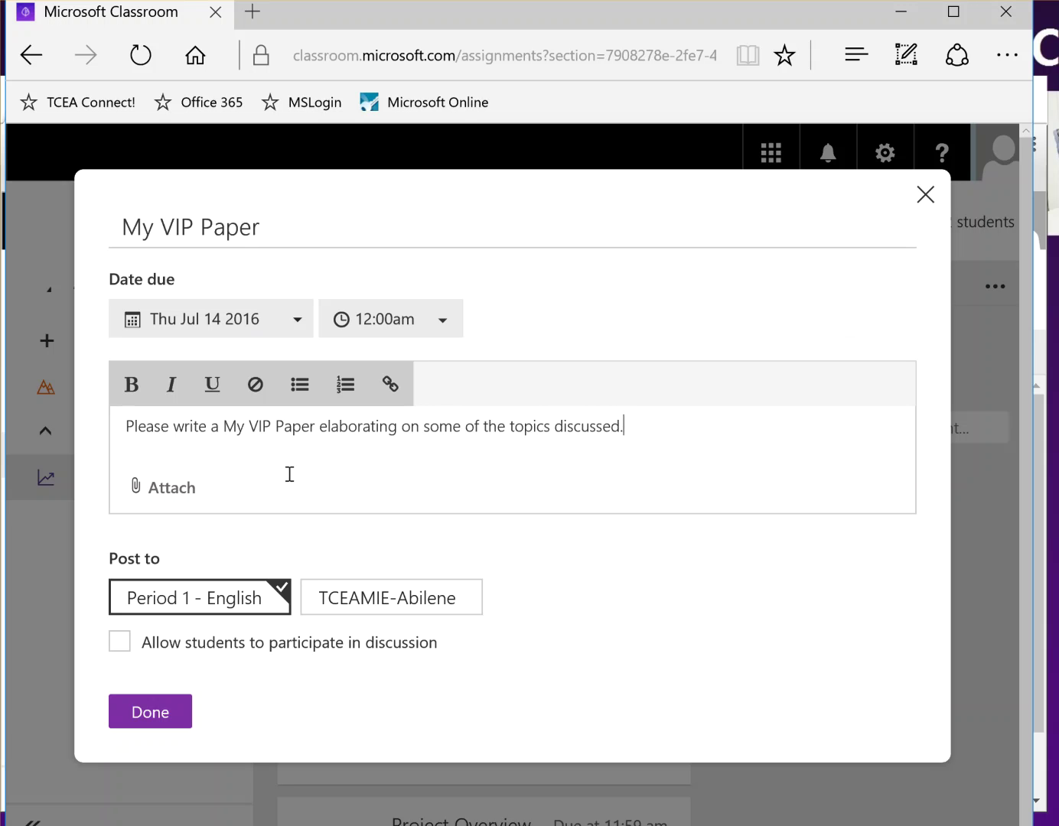
click(158, 714)
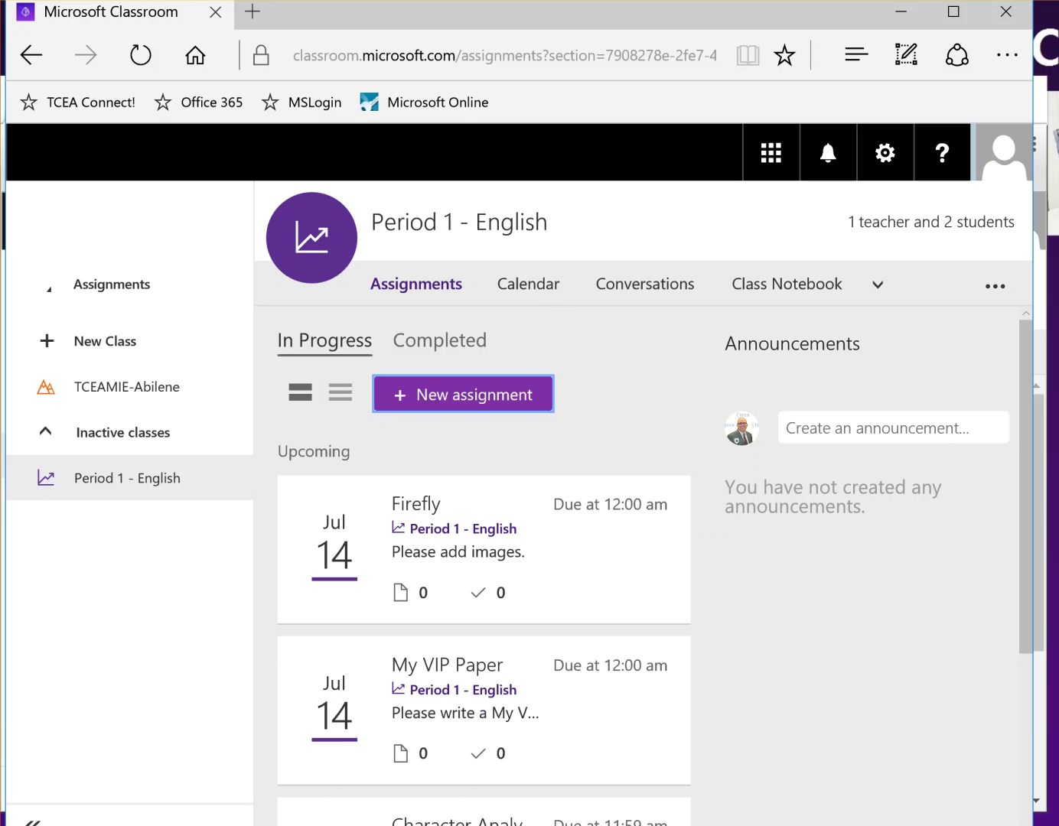
click(535, 825)
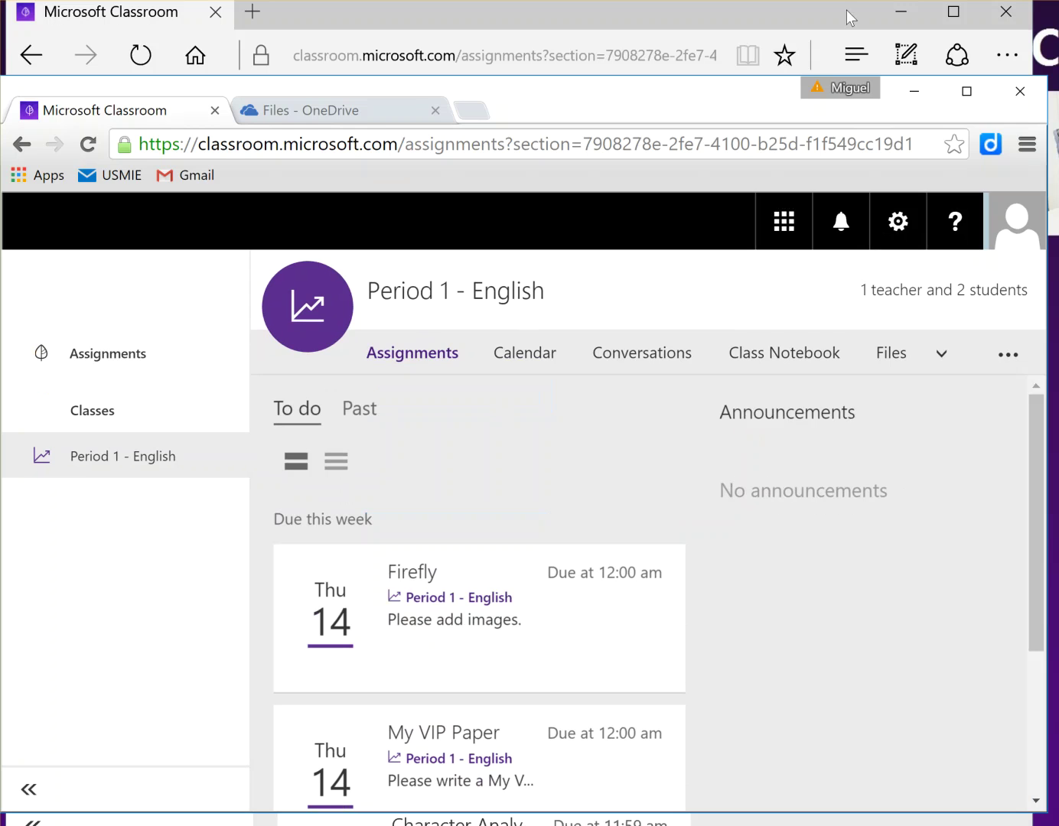
Step: As the student, attach the MyVIP Paper document from OneDrive to the My VIP Paper assignment
click(900, 12)
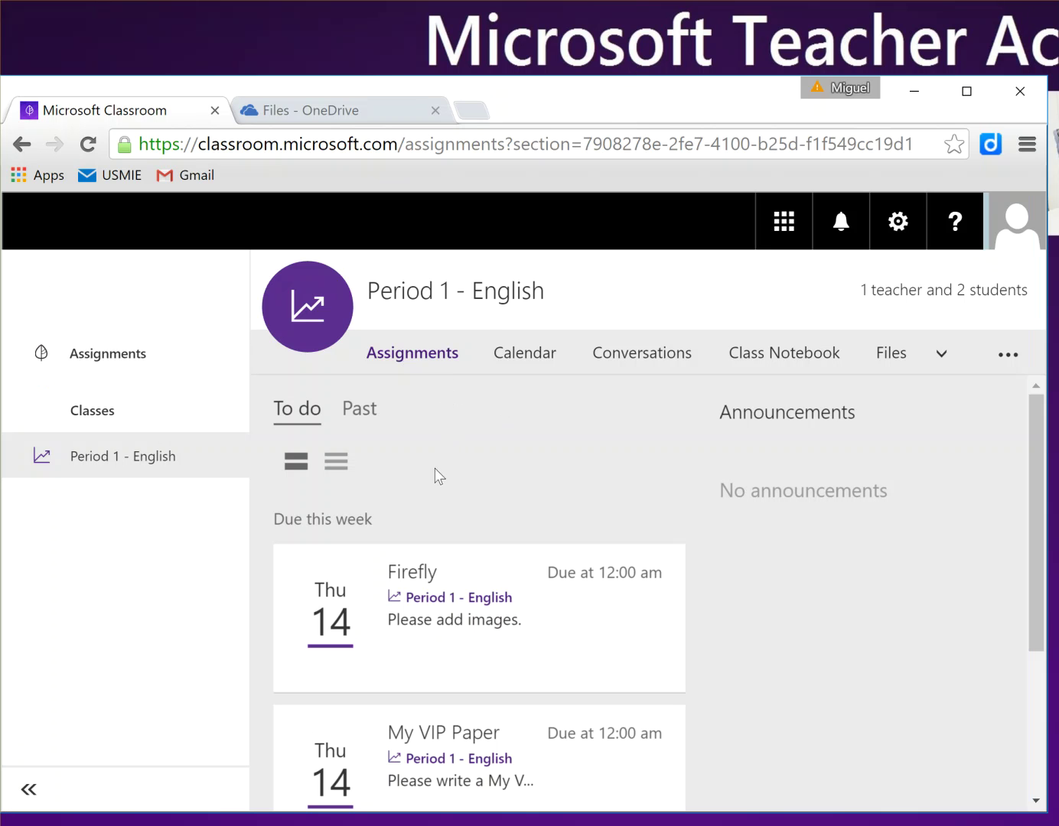
scroll(659, 569, down, 3)
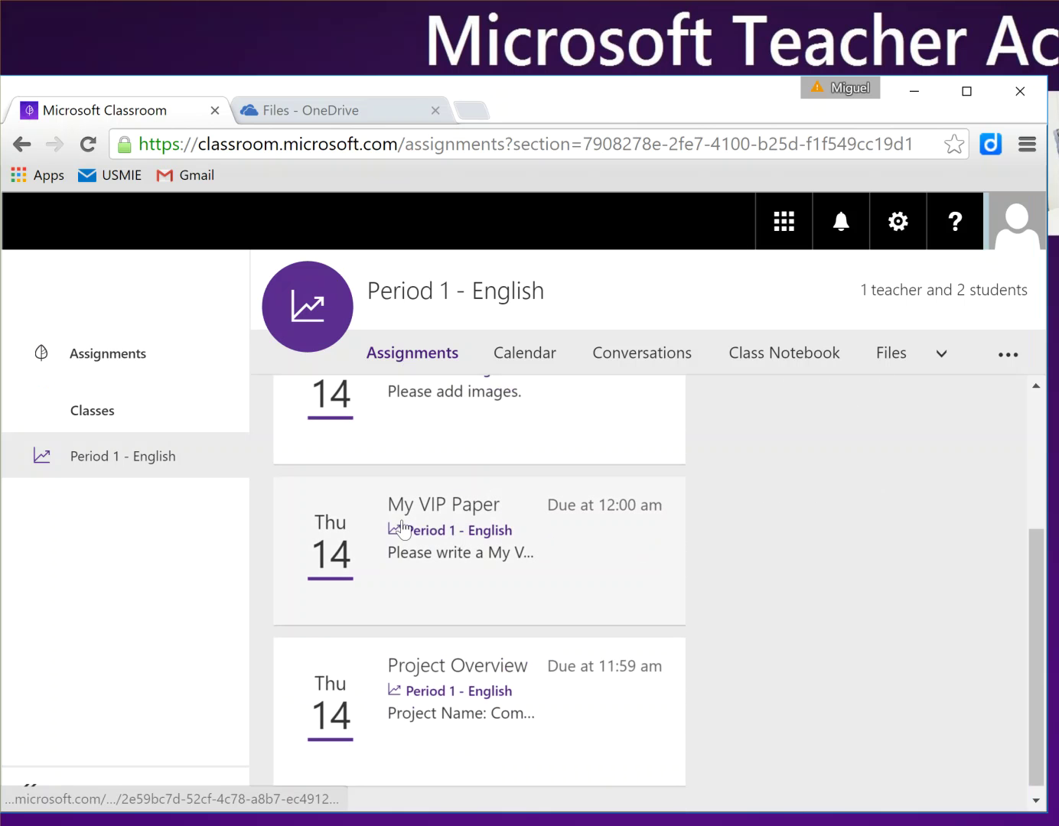
click(495, 527)
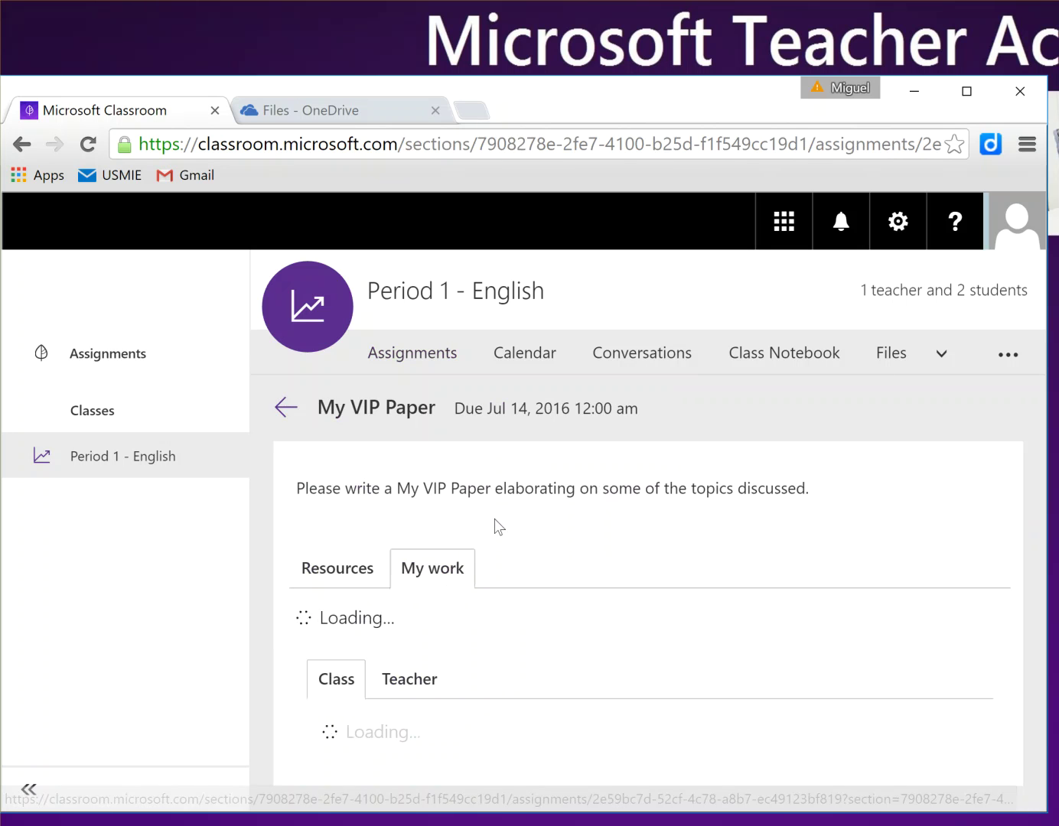
scroll(544, 498, down, 1)
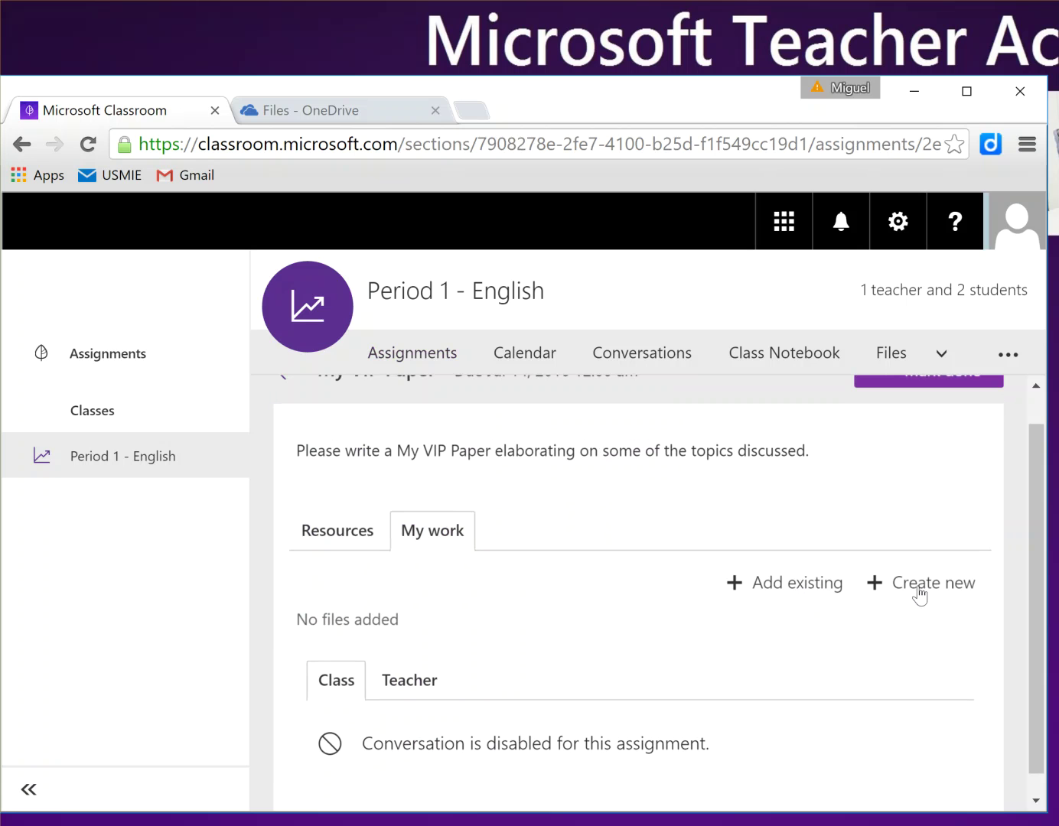
click(796, 587)
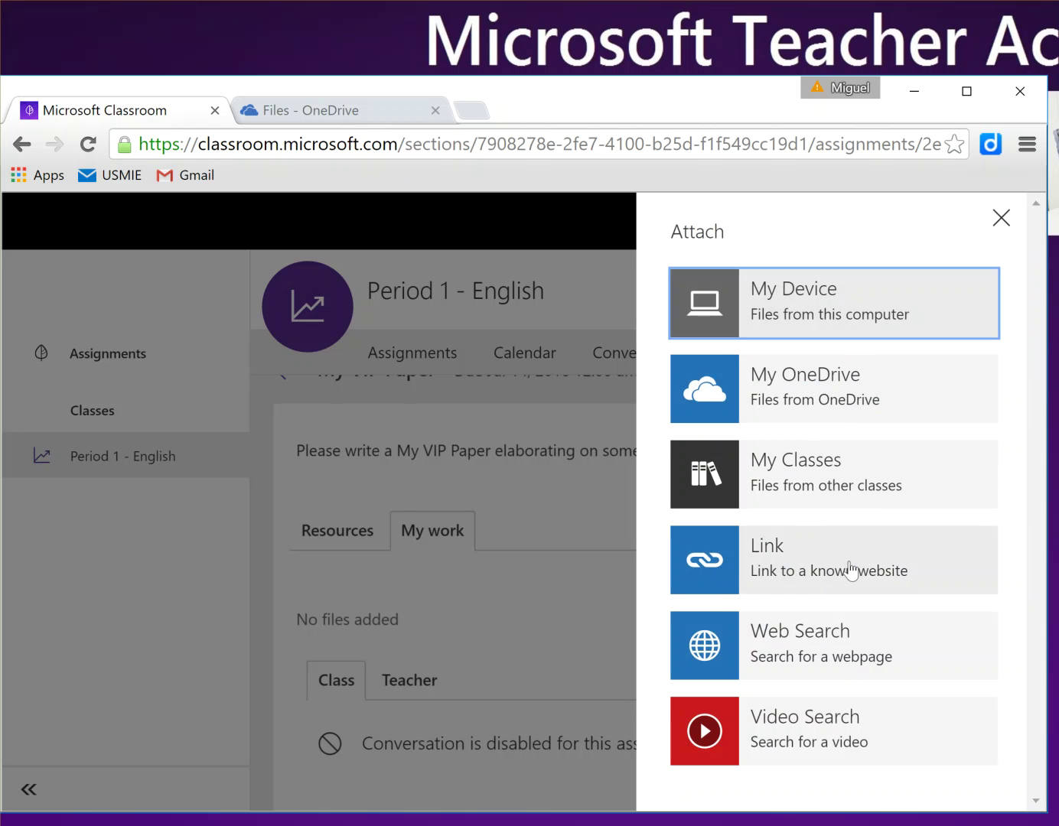
click(816, 399)
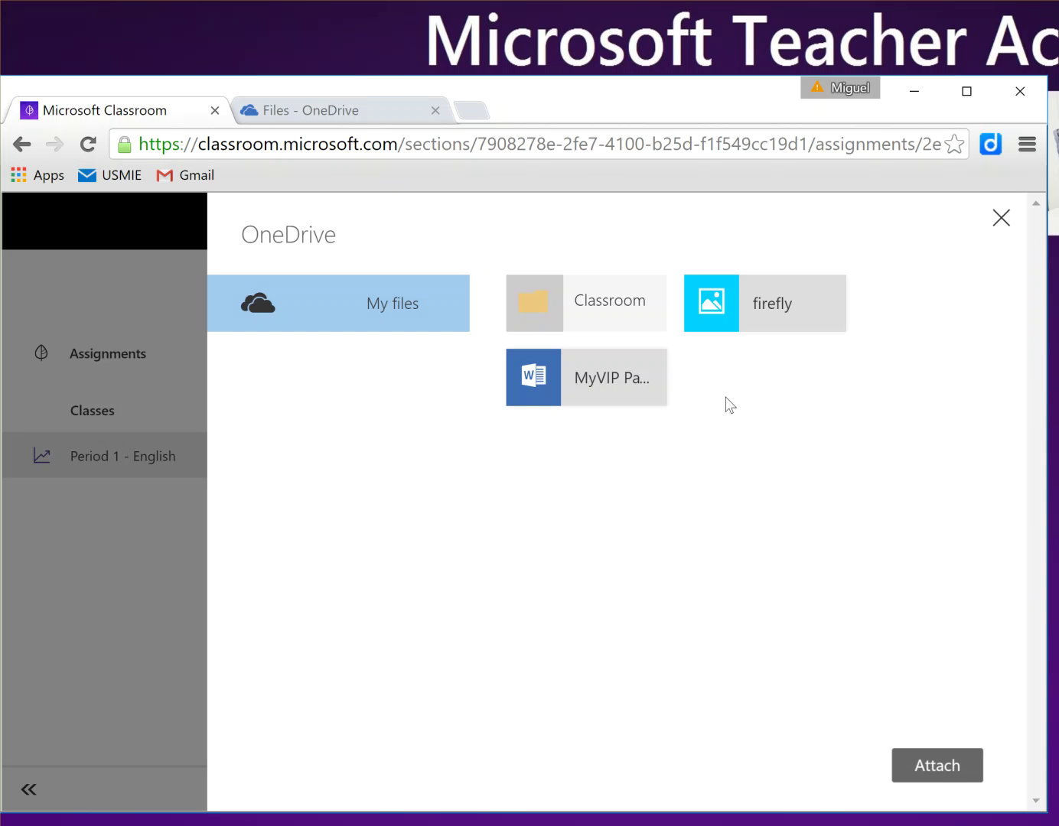
click(579, 391)
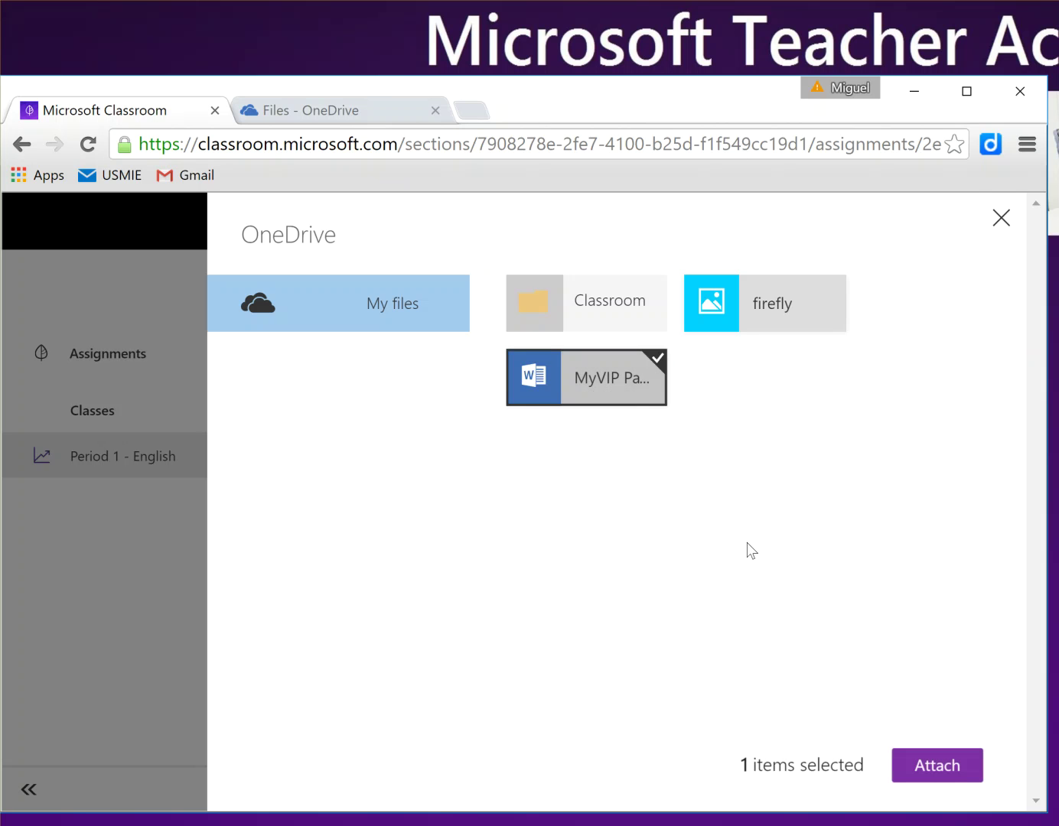
click(935, 767)
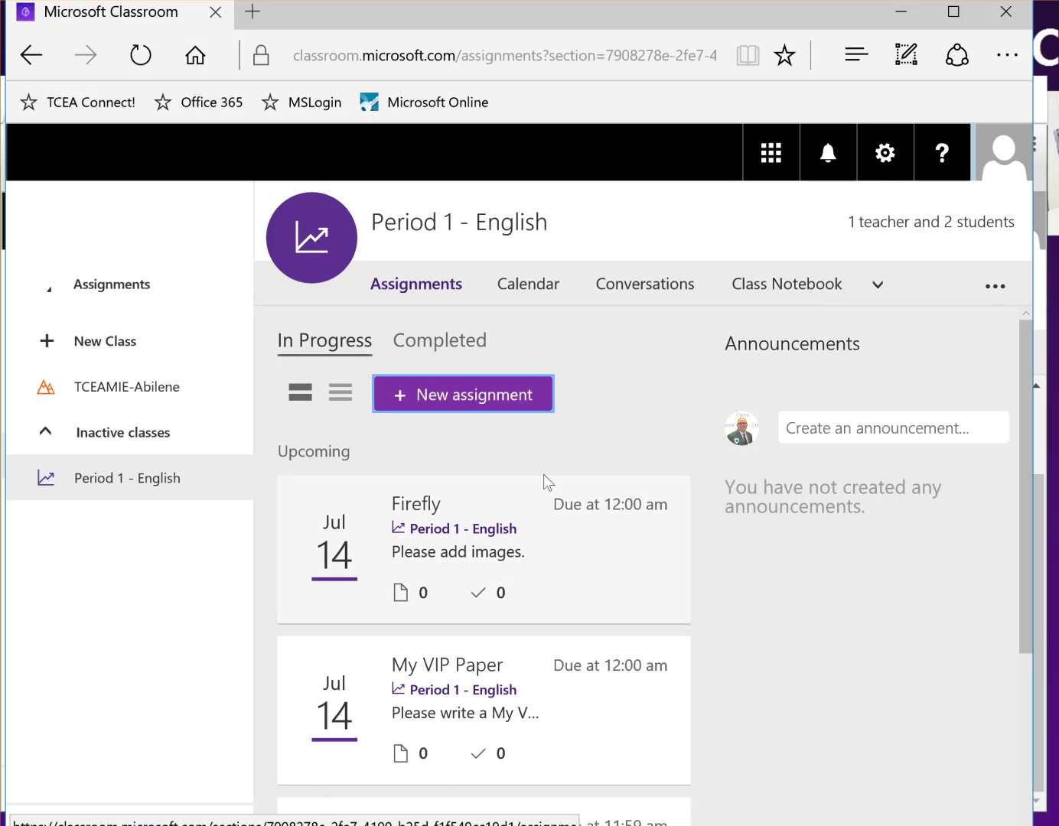
Step: As teacher, check My VIP Paper submissions, both In progress, then return to the student's window
click(464, 679)
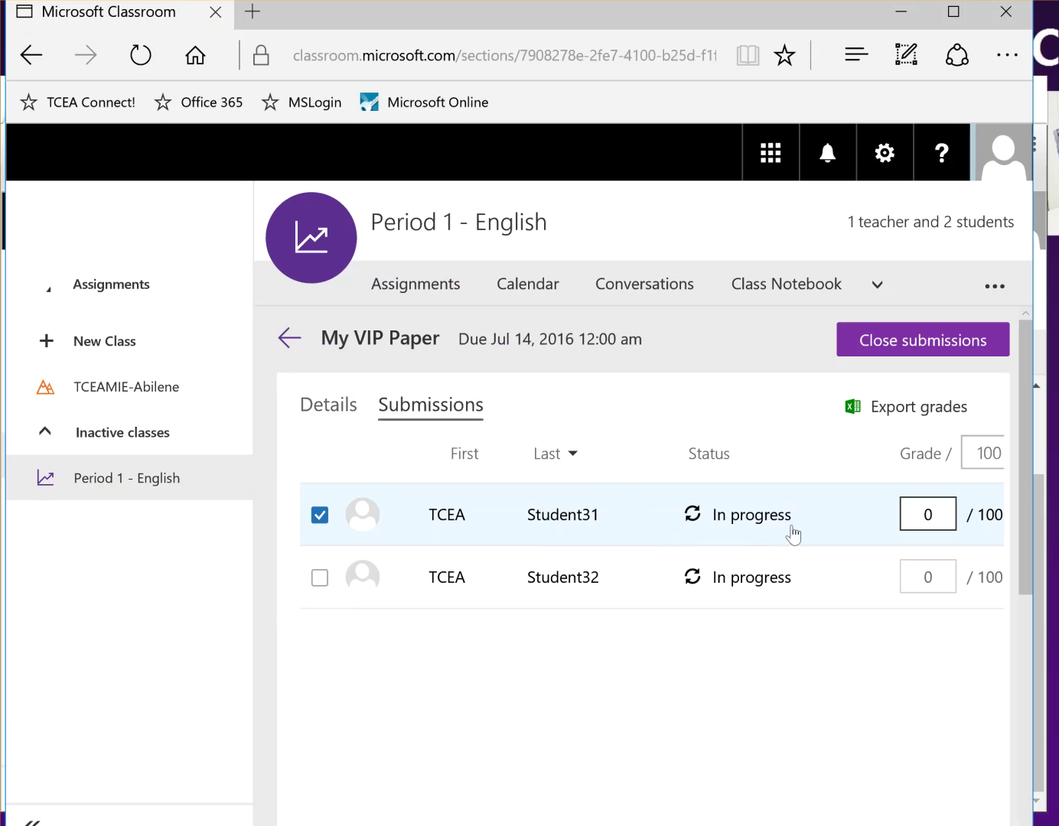
click(567, 527)
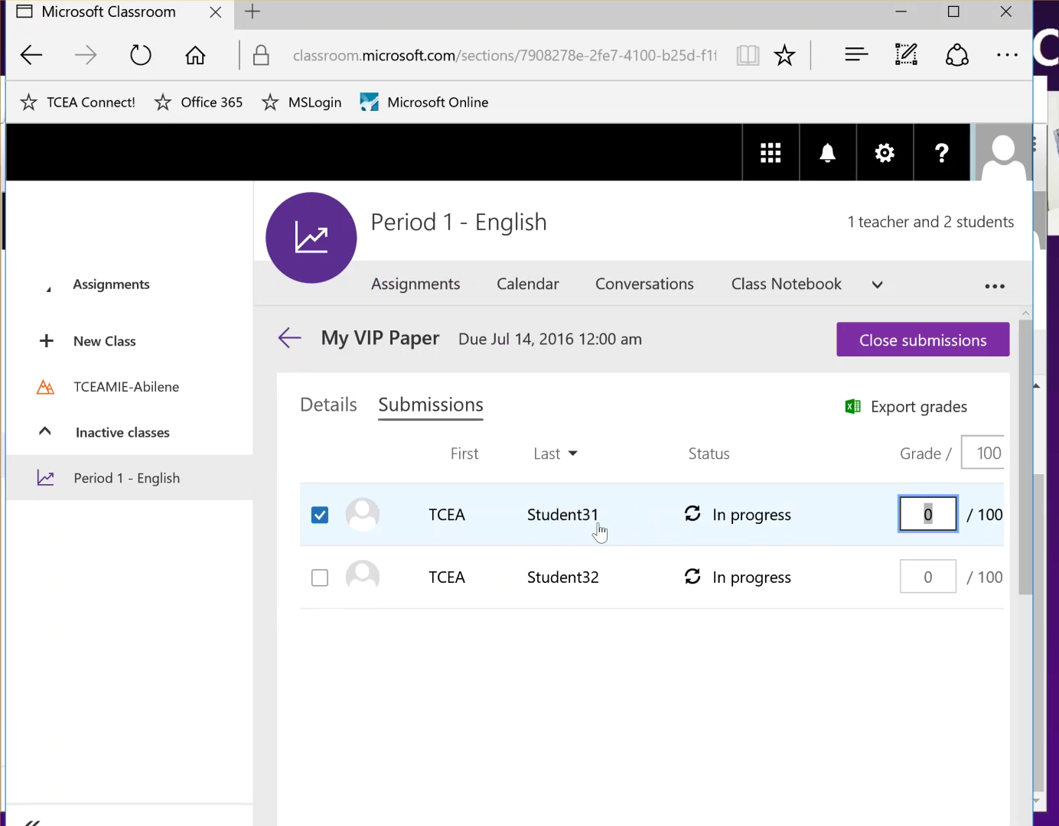
click(463, 825)
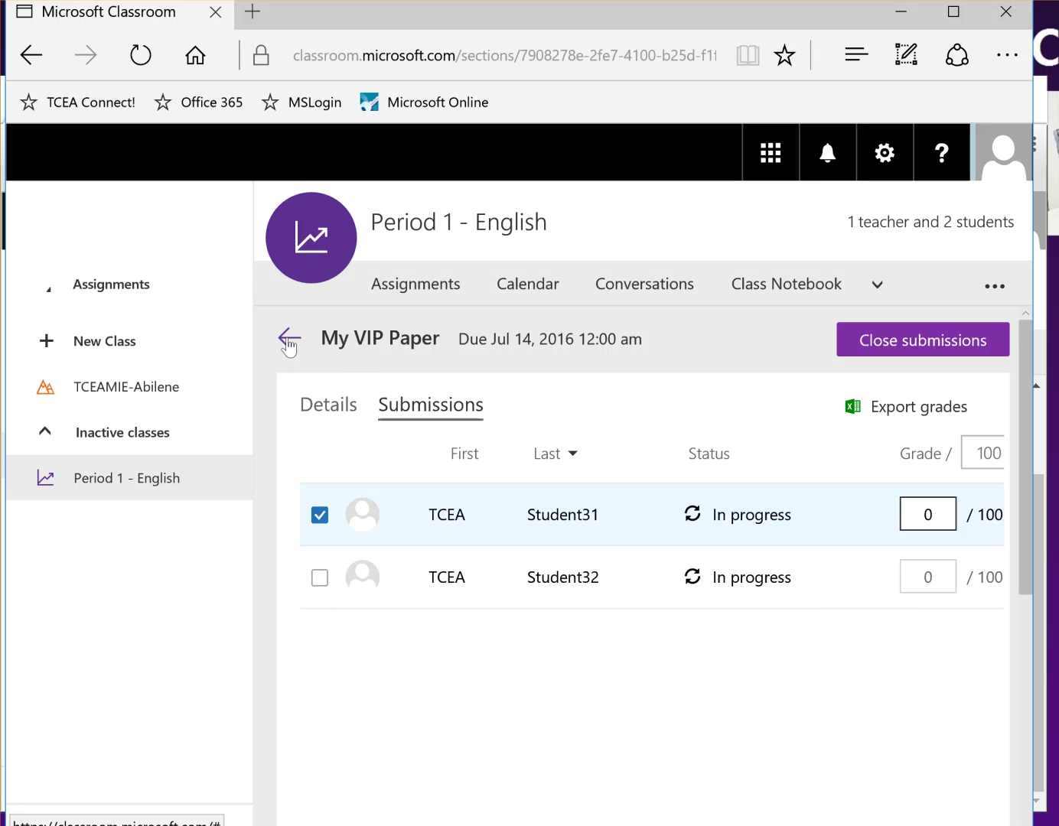
click(289, 343)
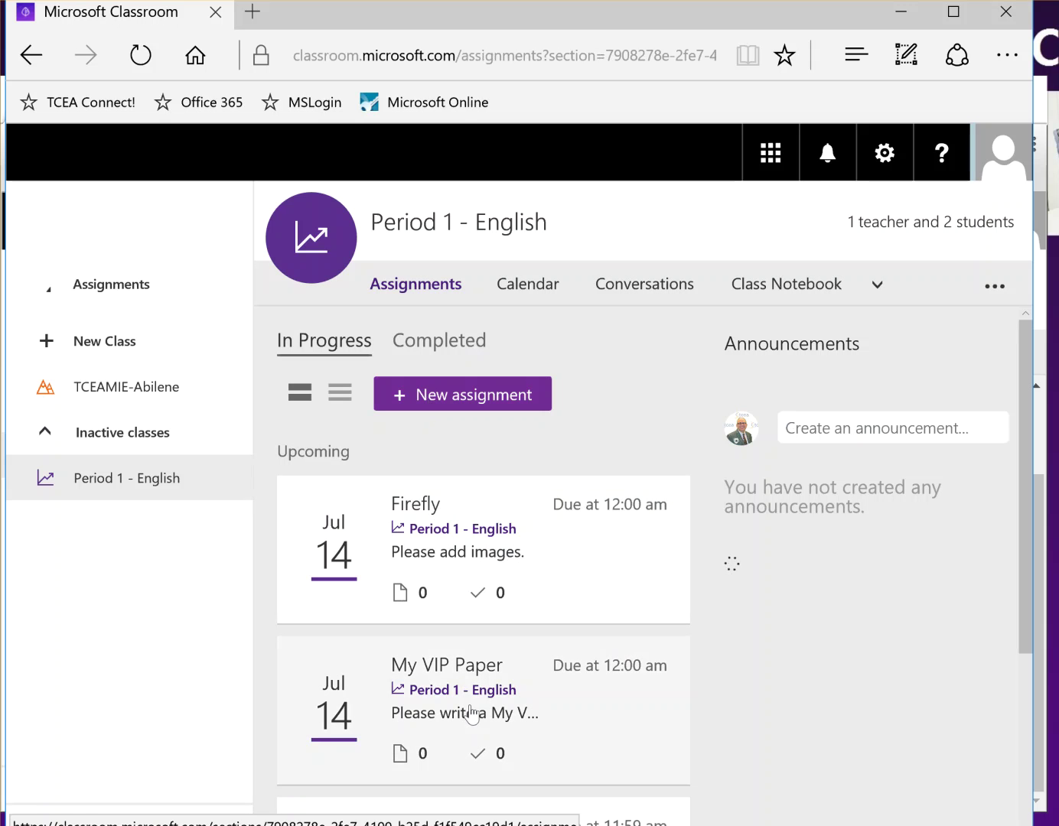
click(463, 674)
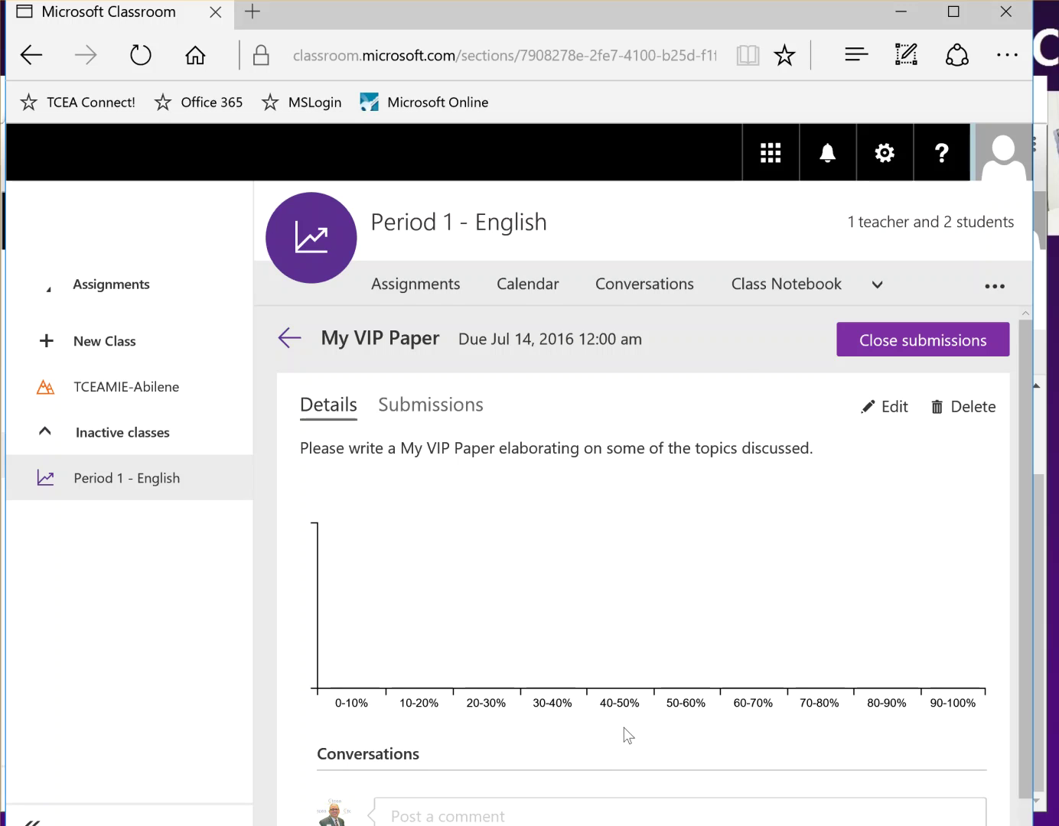
key(alt+Tab)
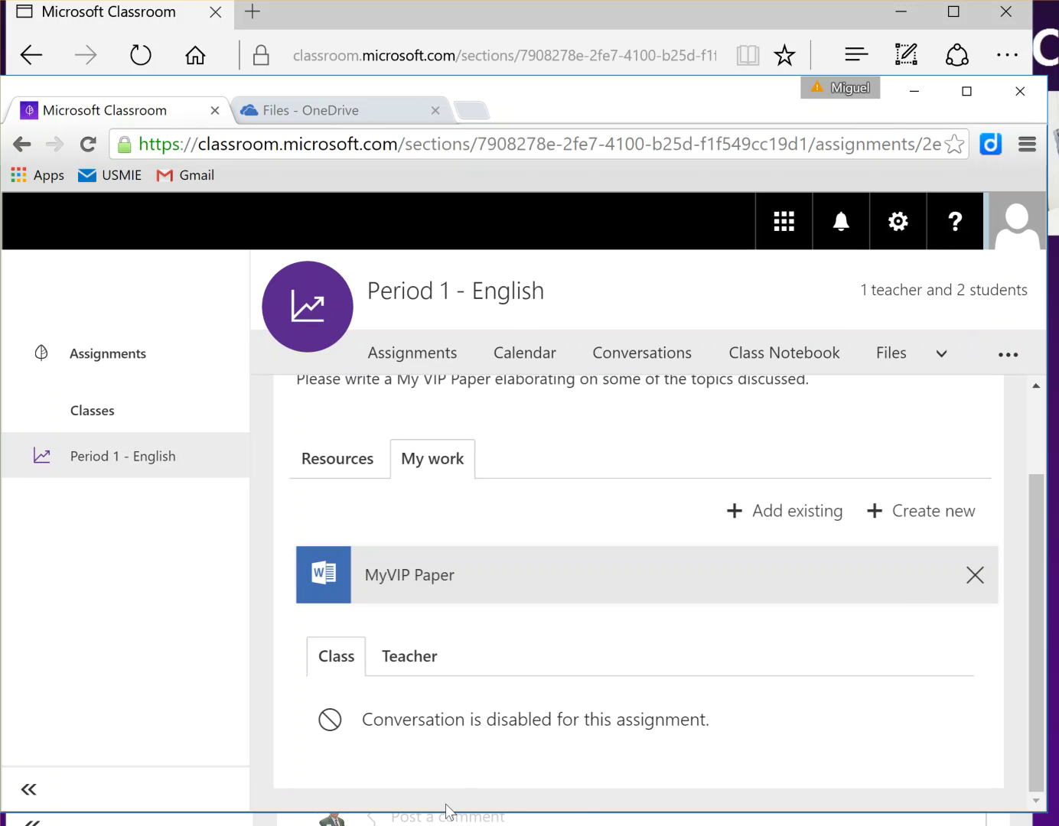
Step: Turn in and confirm the student's My VIP Paper, then return to the teacher's view
drag(1034, 501, 1034, 393)
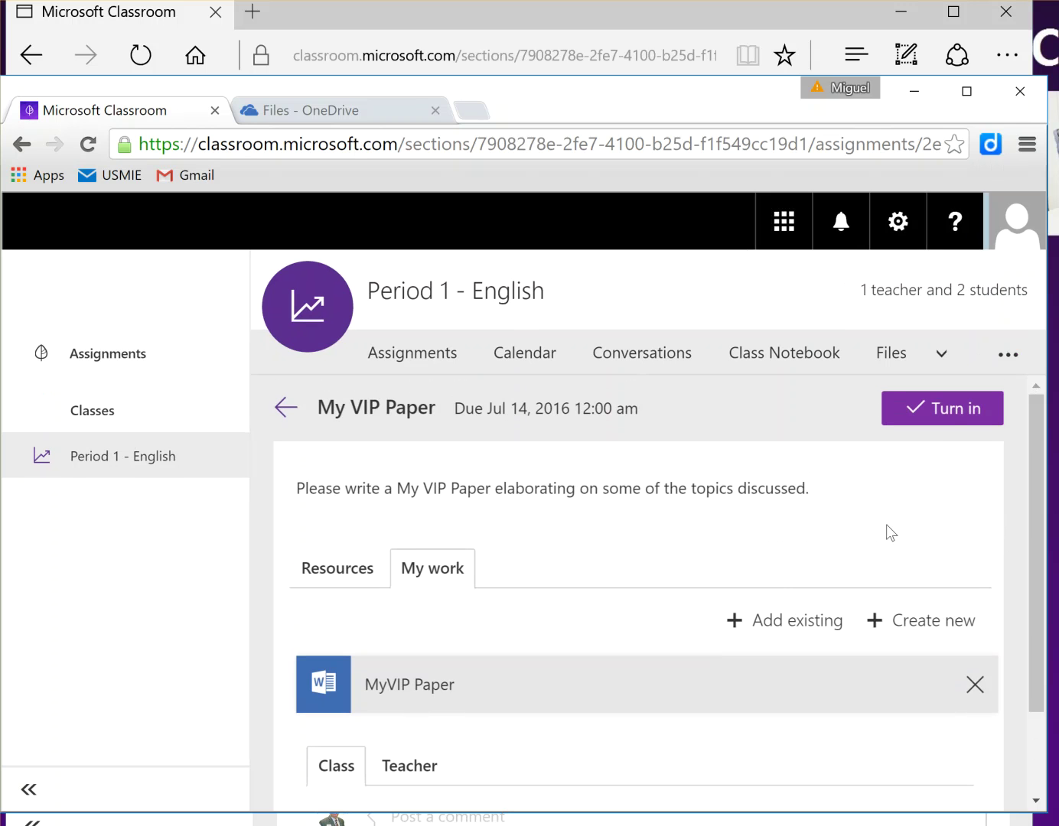
click(924, 413)
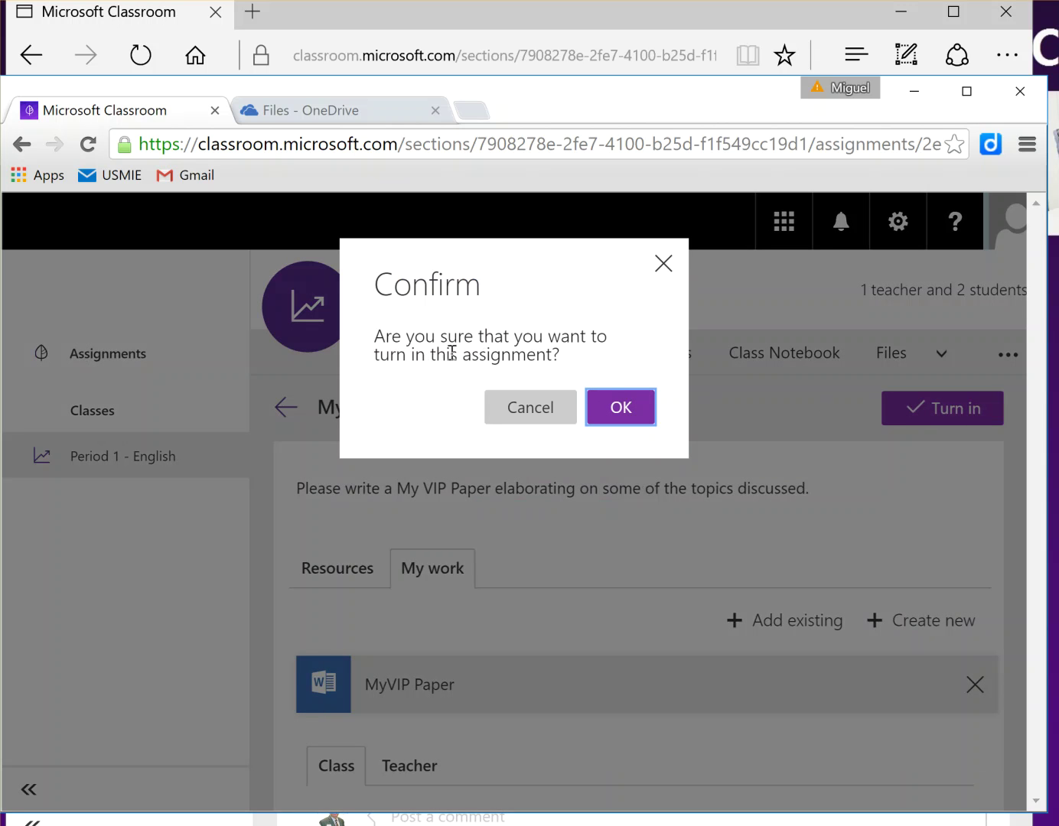
click(629, 413)
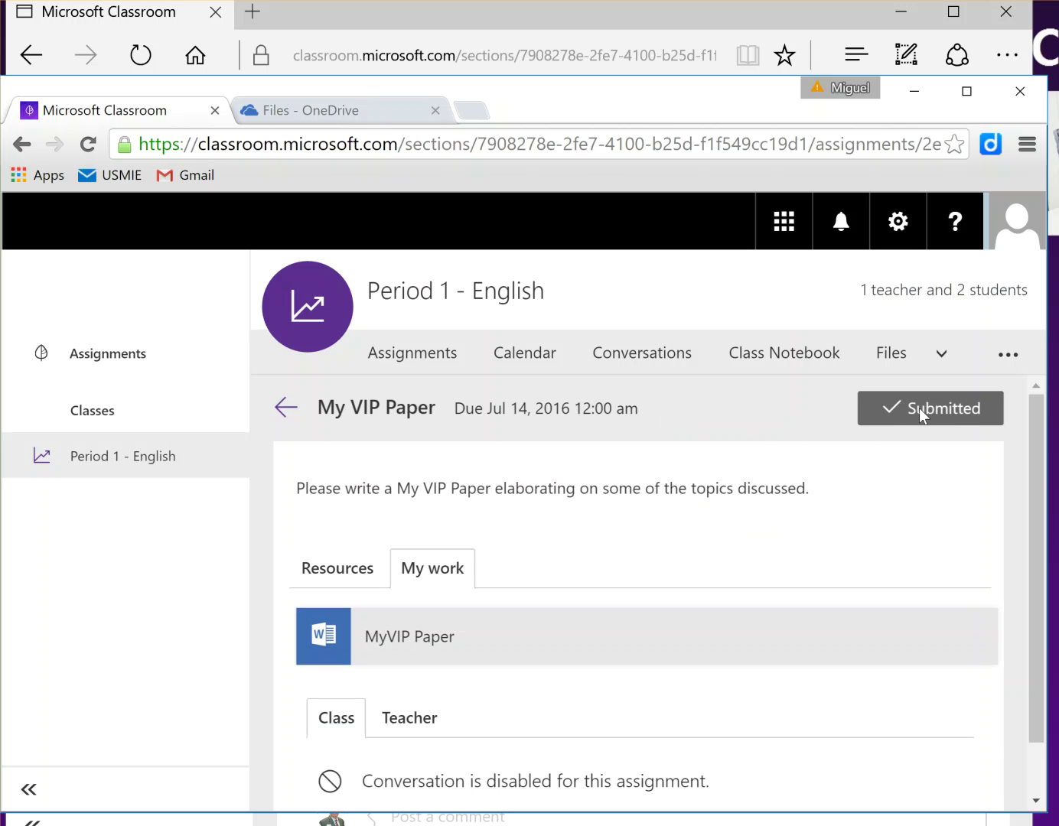
click(918, 93)
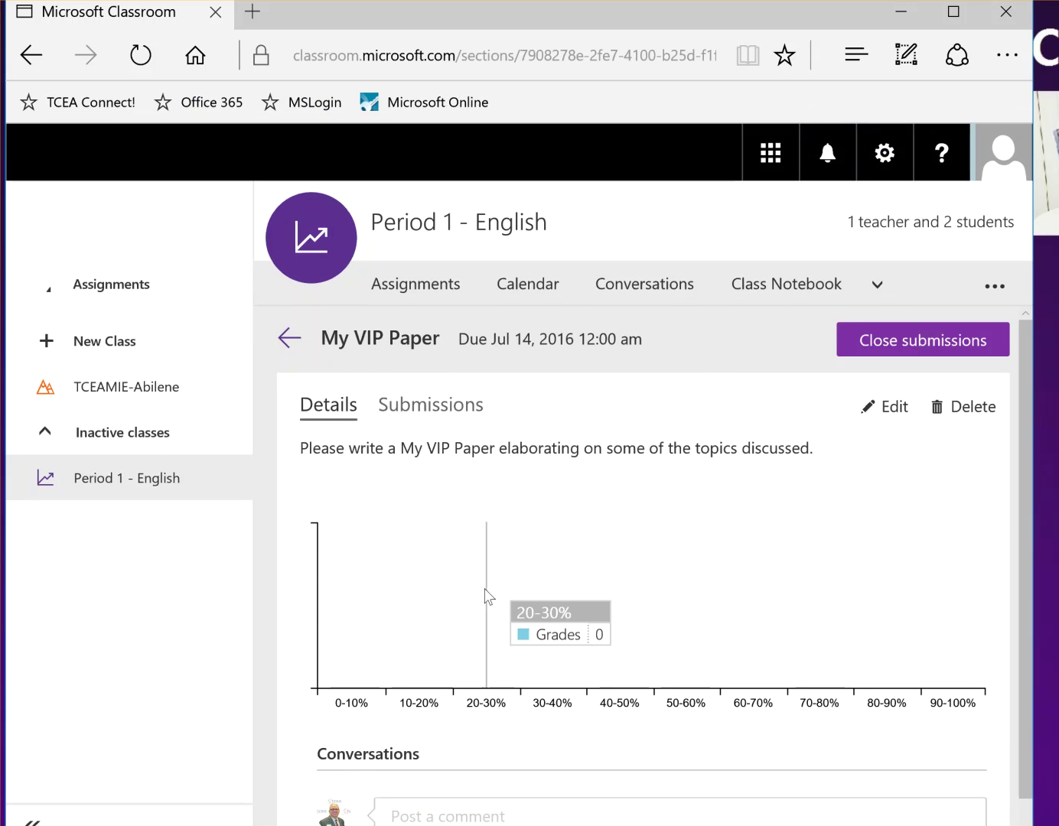
Step: Open My VIP Paper's Submissions list and select the first student's Submitted paper, grade 0/100
scroll(498, 732, down, 1)
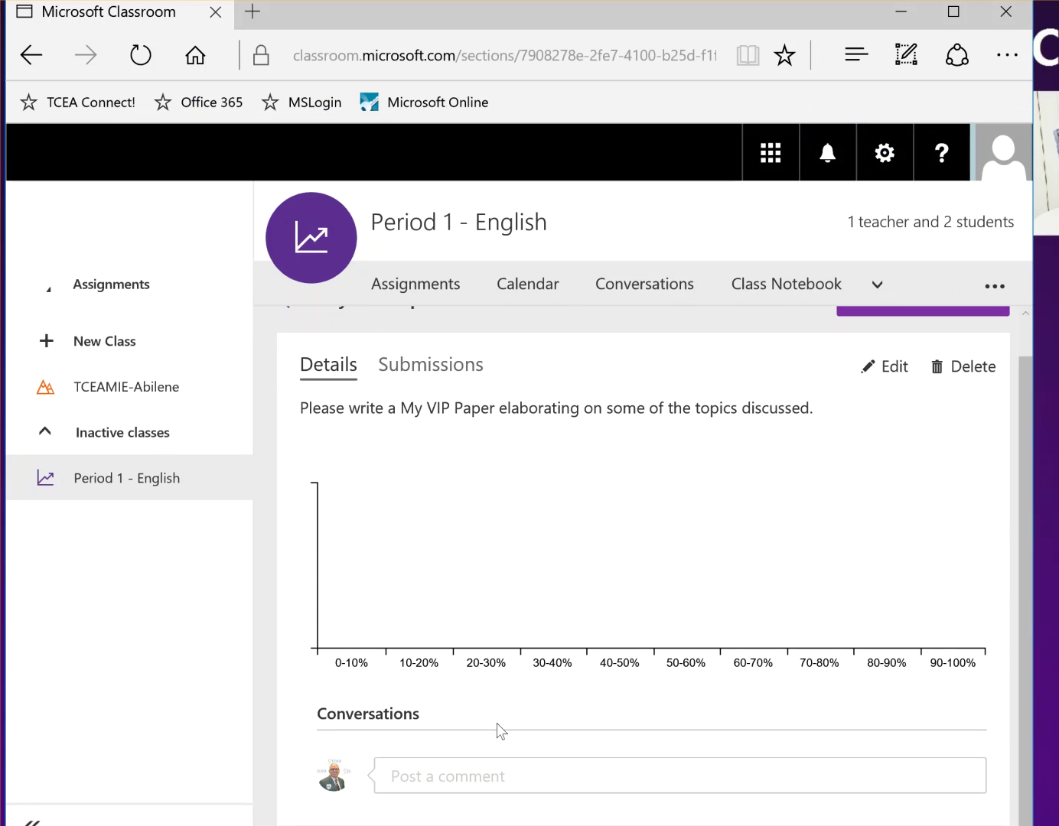
click(419, 368)
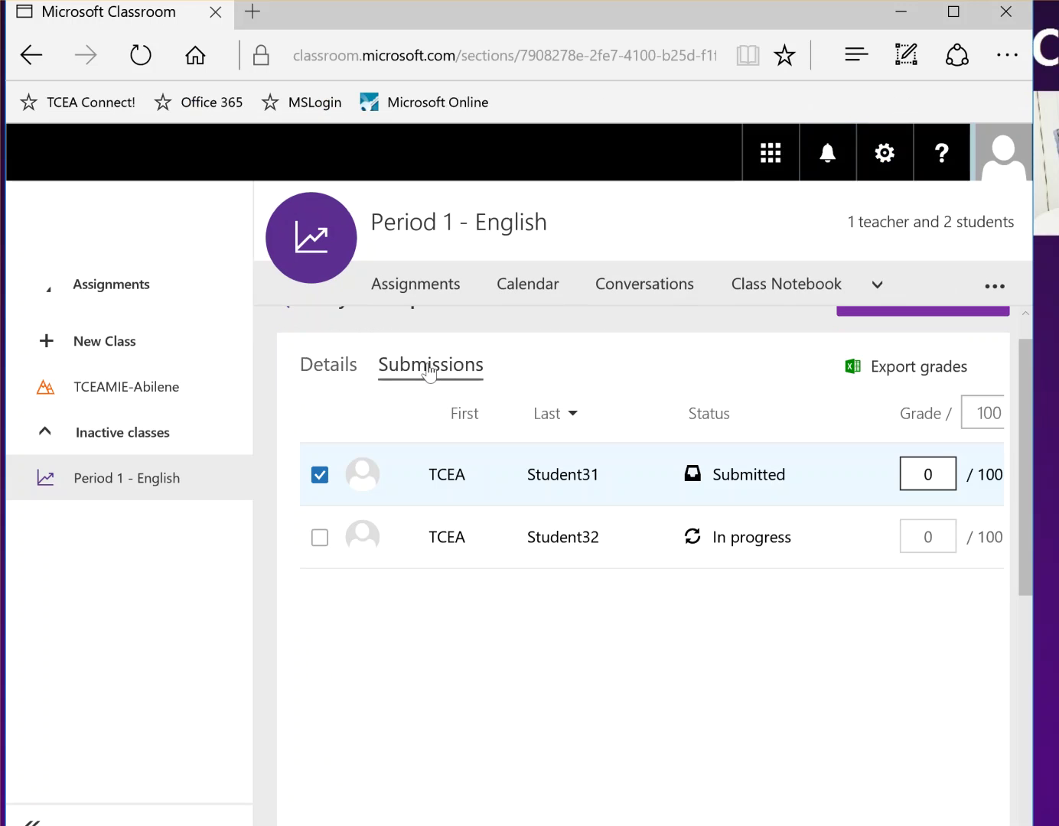
click(719, 482)
click(700, 478)
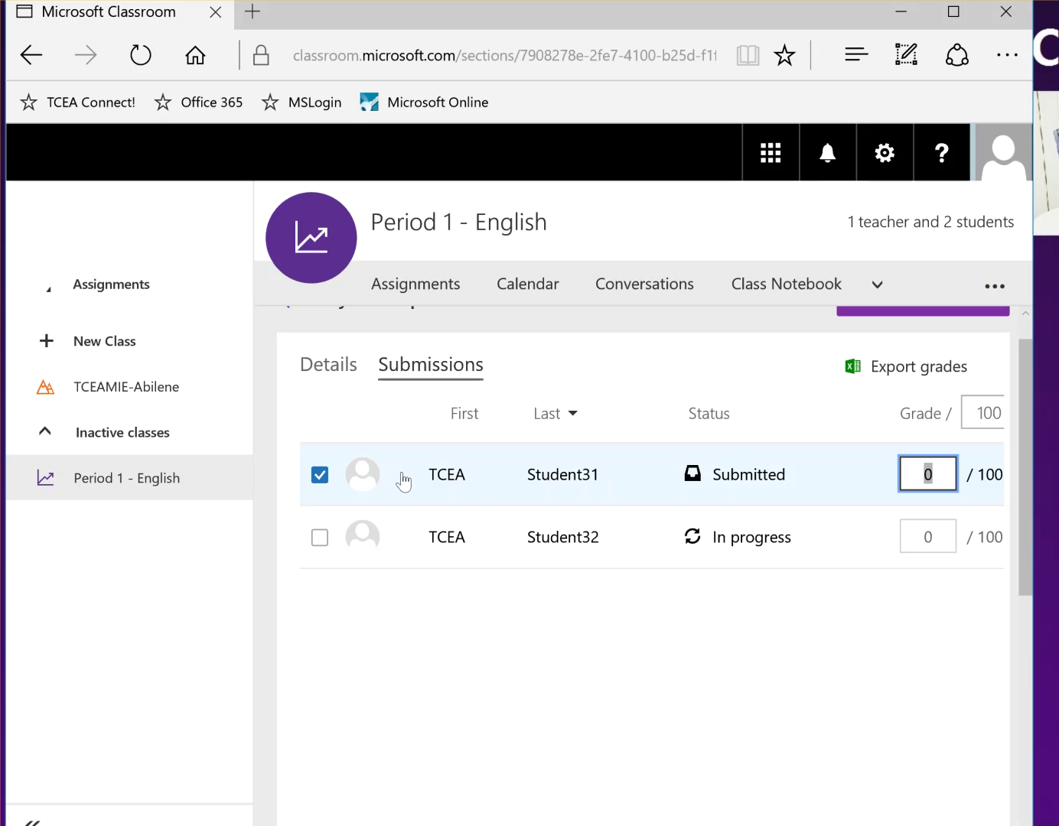
right_click(485, 471)
key(Escape)
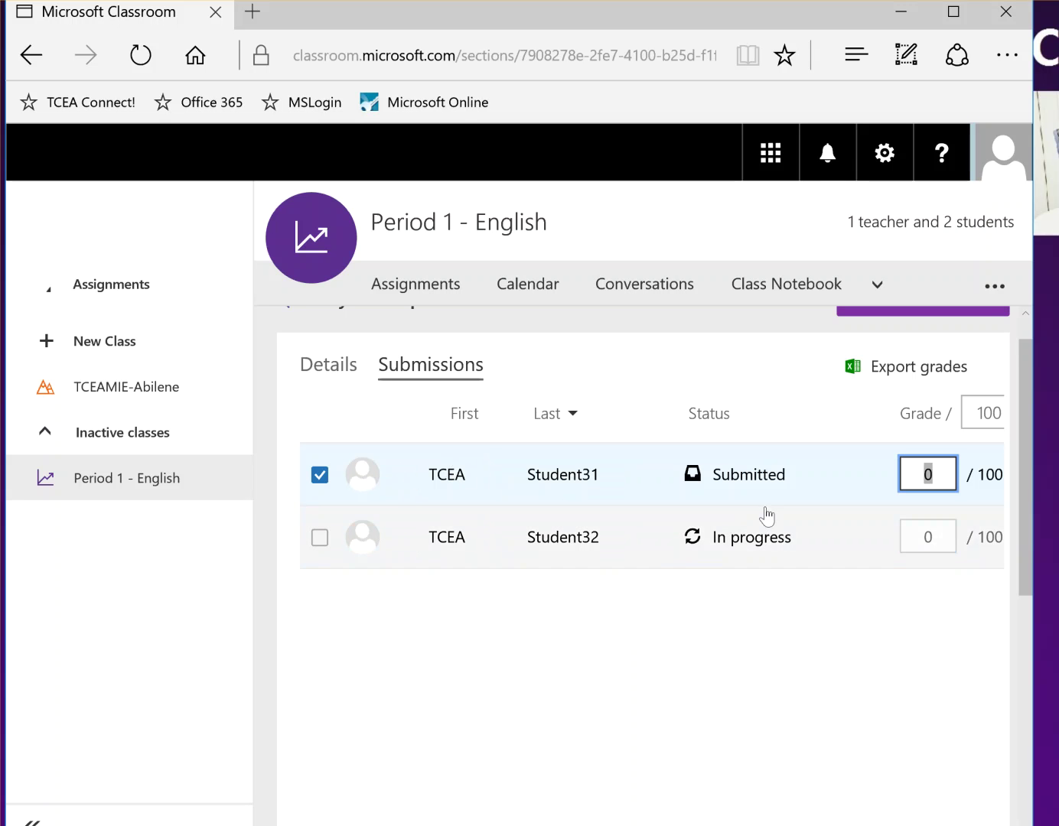
click(952, 12)
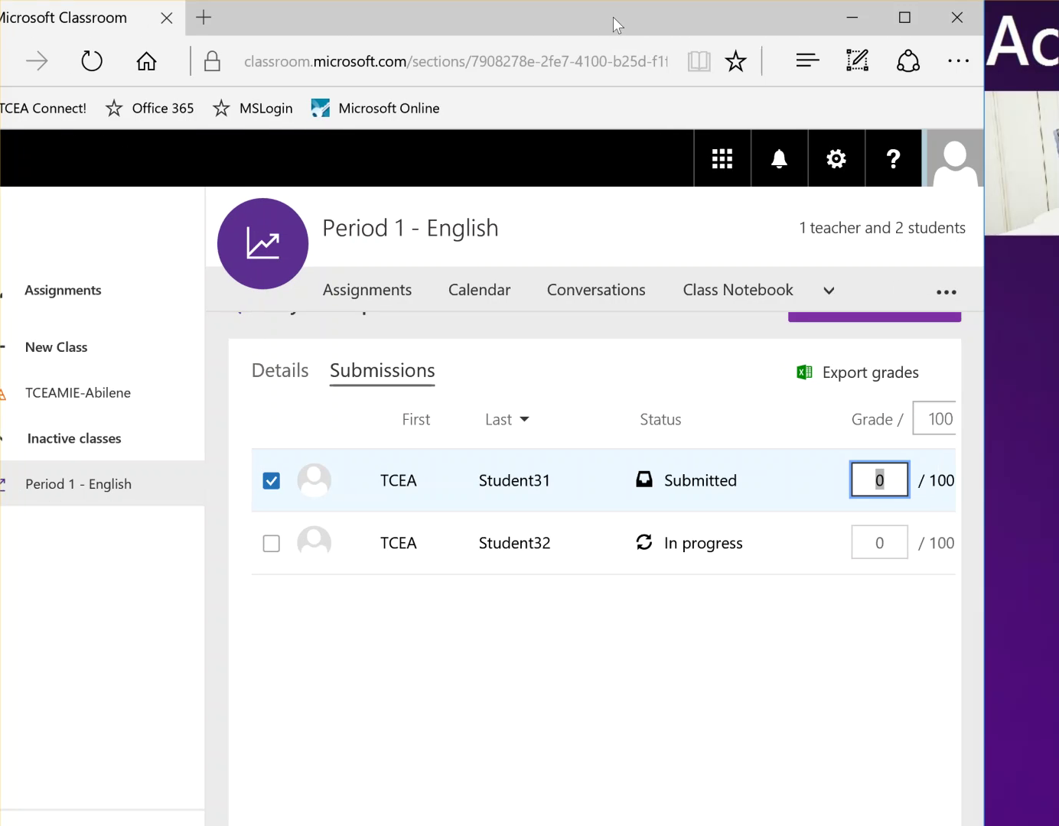
Step: Reposition and widen the browser window to reveal the student's grading panel
drag(628, 16, 577, 13)
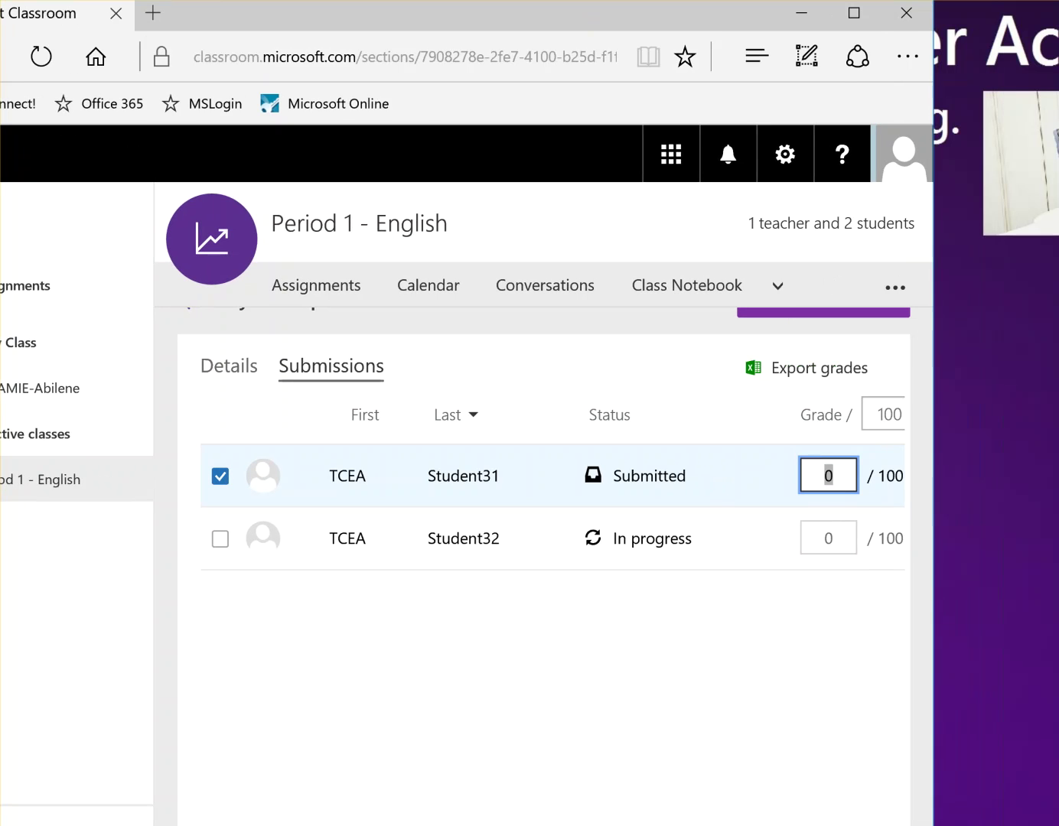
drag(933, 490, 1058, 490)
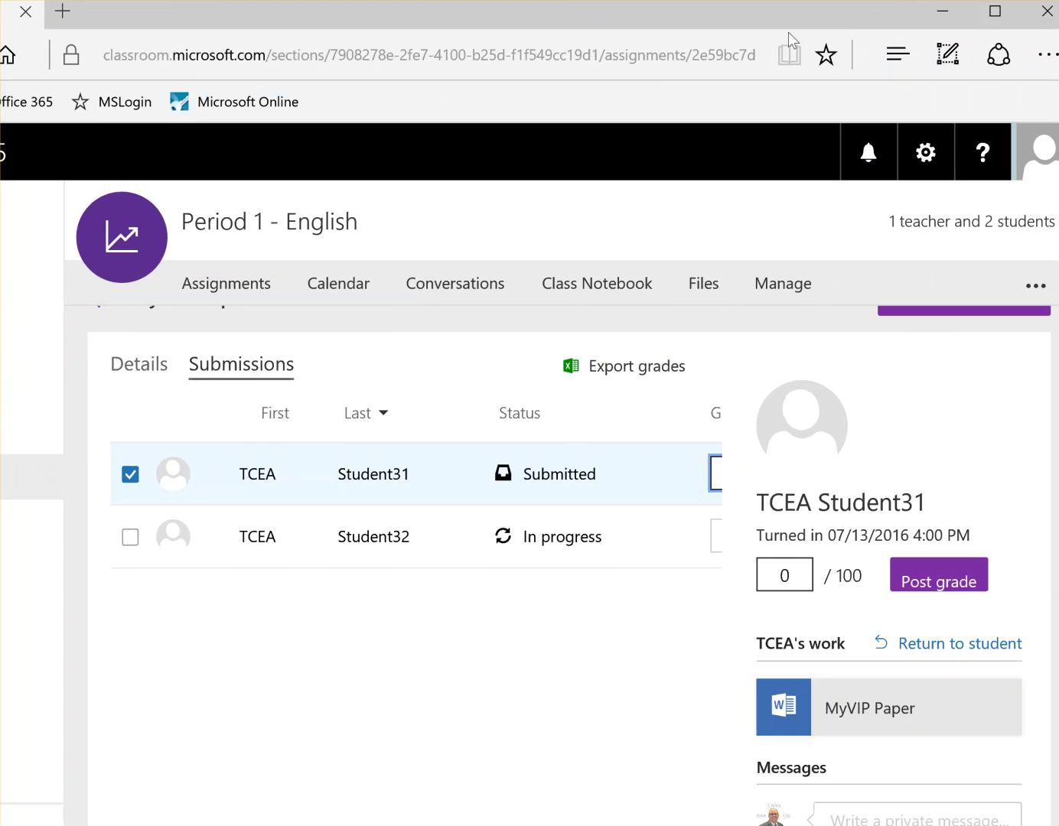
scroll(797, 558, down, 2)
scroll(842, 555, up, 4)
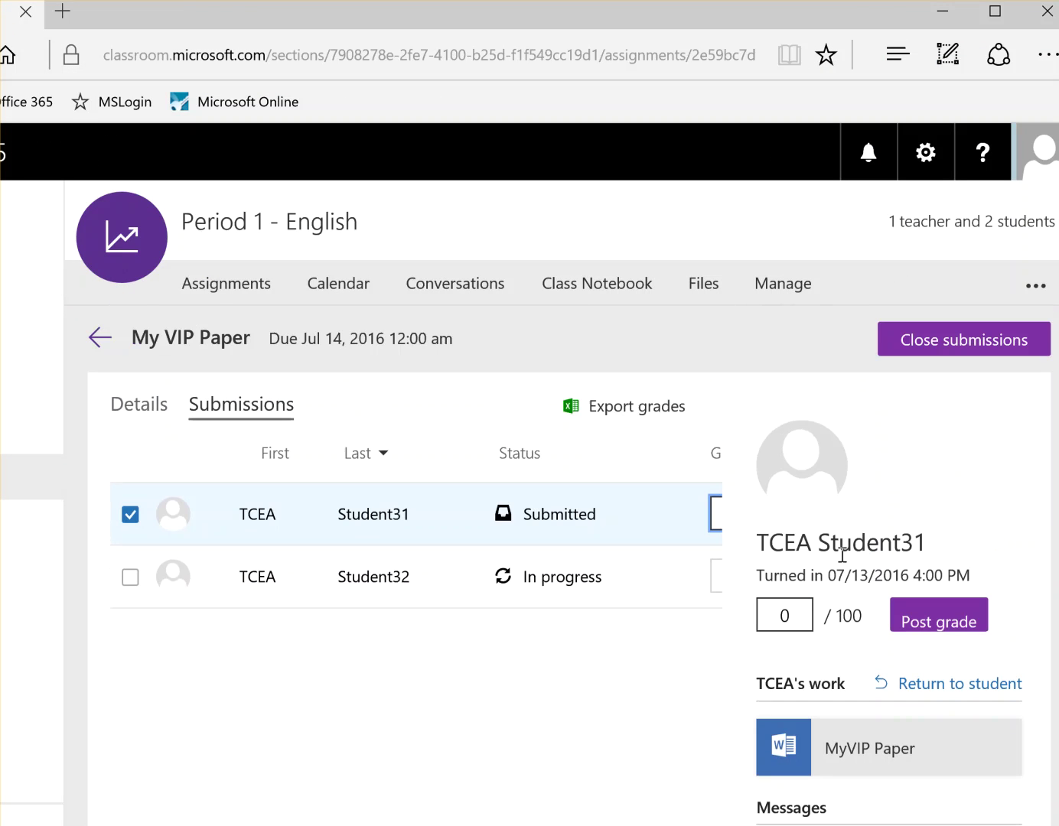
scroll(838, 551, down, 2)
scroll(839, 552, up, 1)
scroll(837, 551, down, 1)
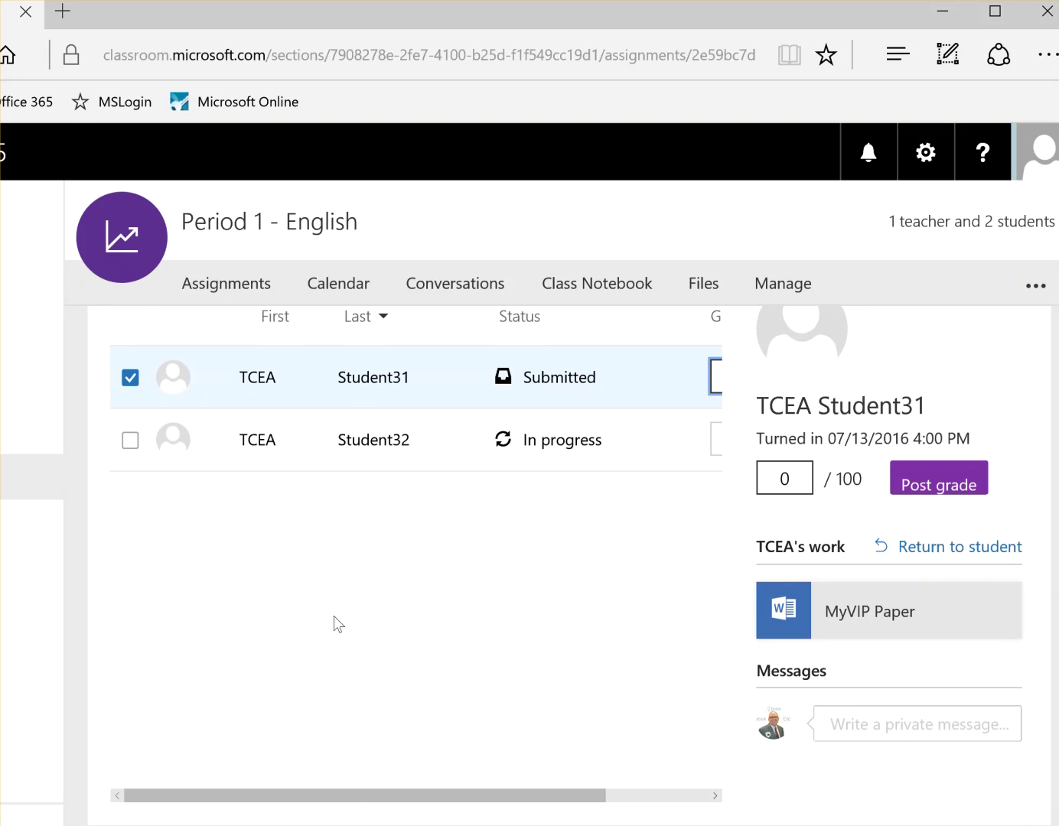
scroll(765, 459, up, 1)
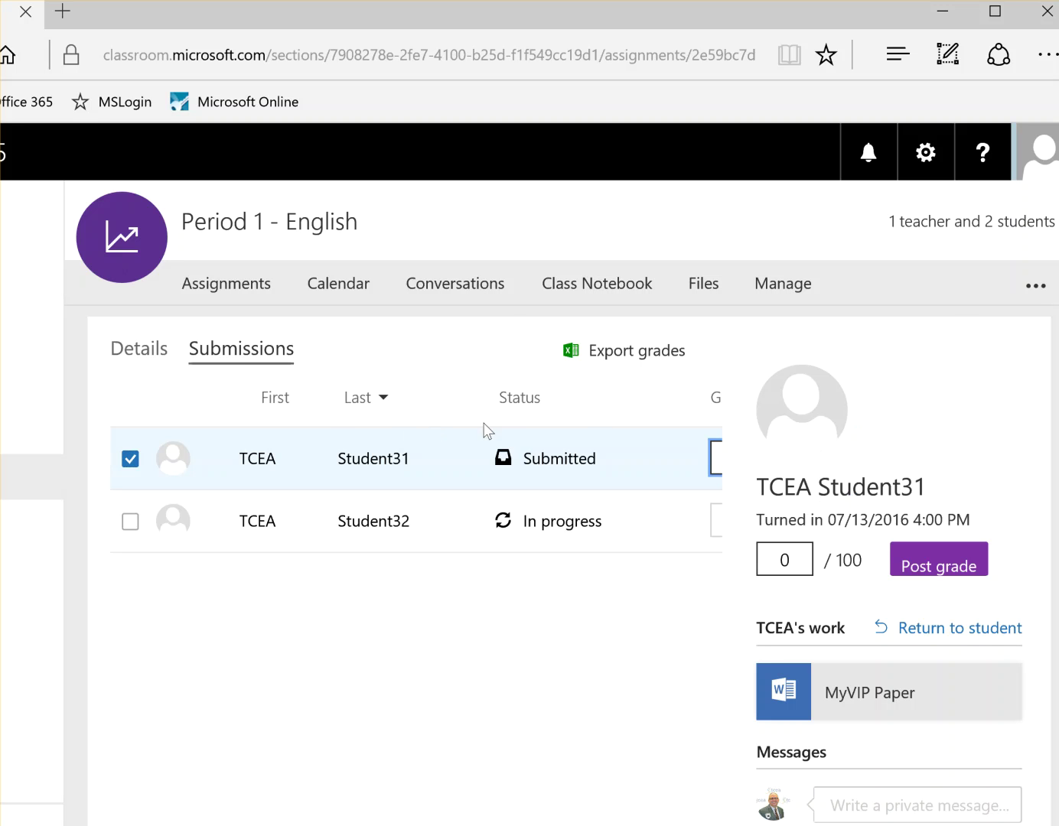
scroll(551, 616, down, 1)
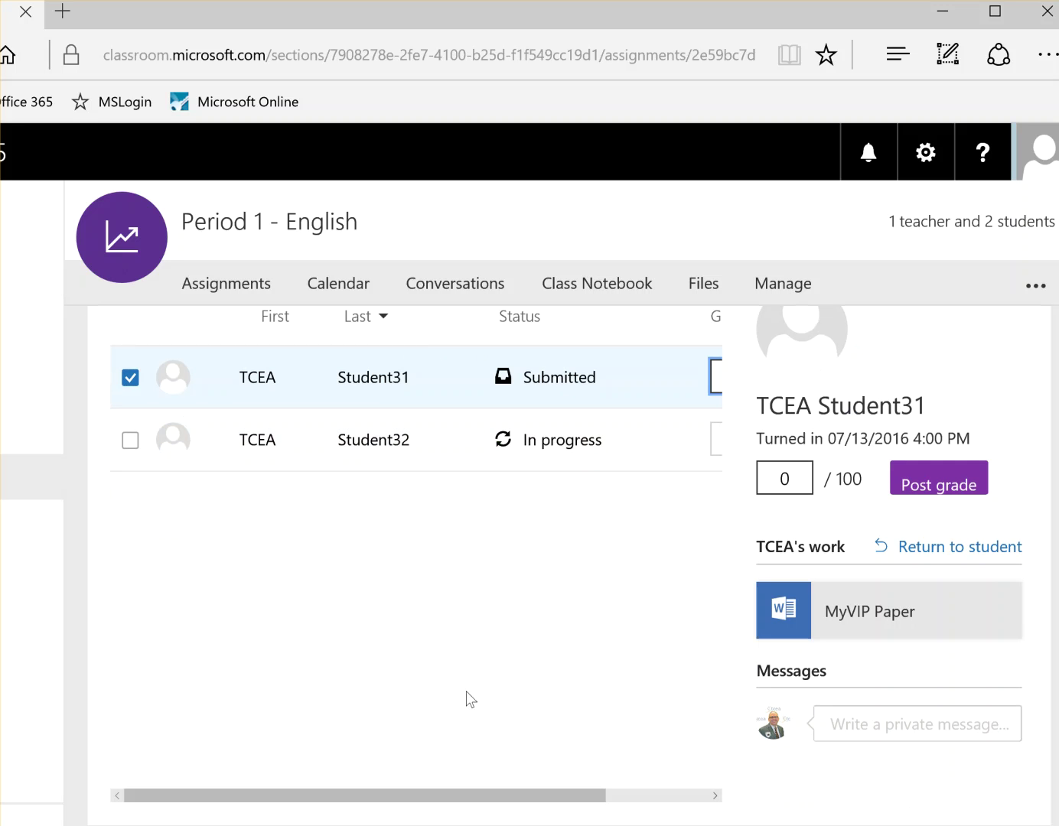
scroll(403, 664, up, 2)
scroll(470, 733, down, 2)
scroll(470, 733, up, 2)
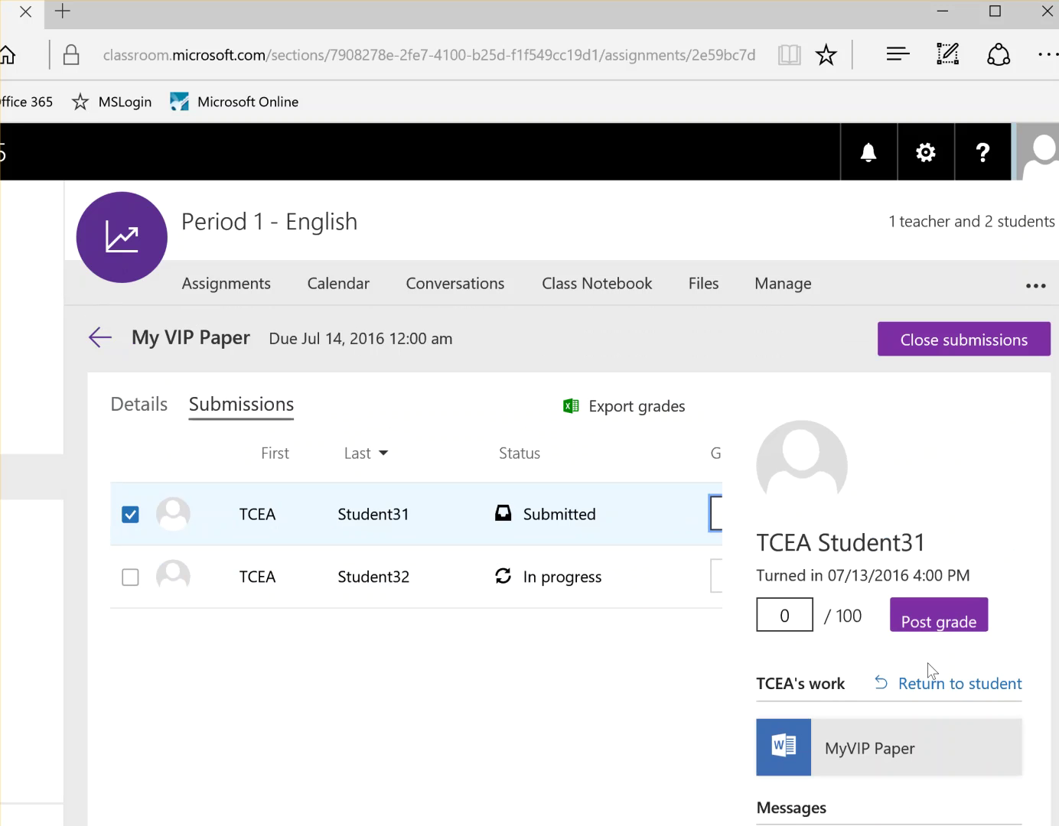
scroll(857, 638, down, 2)
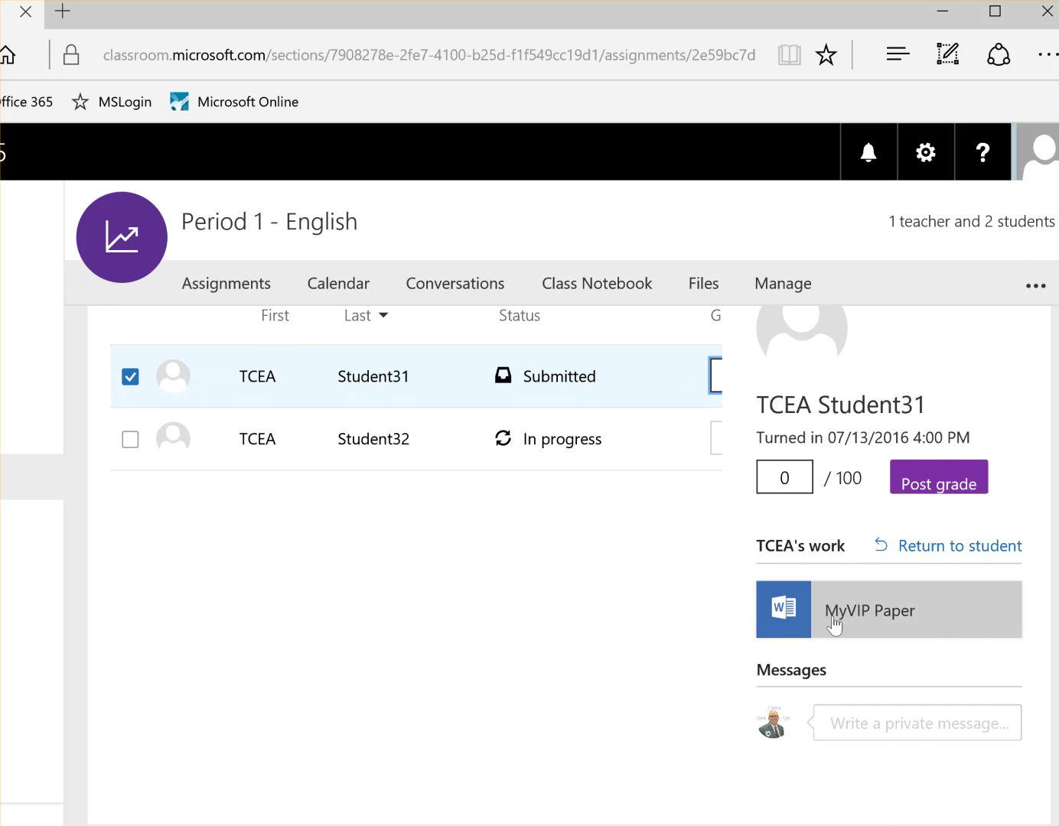
Step: Send the student a private 'Thanks!' message and open their MyVIP Paper in Word Online
click(851, 726)
text(Thanks!)
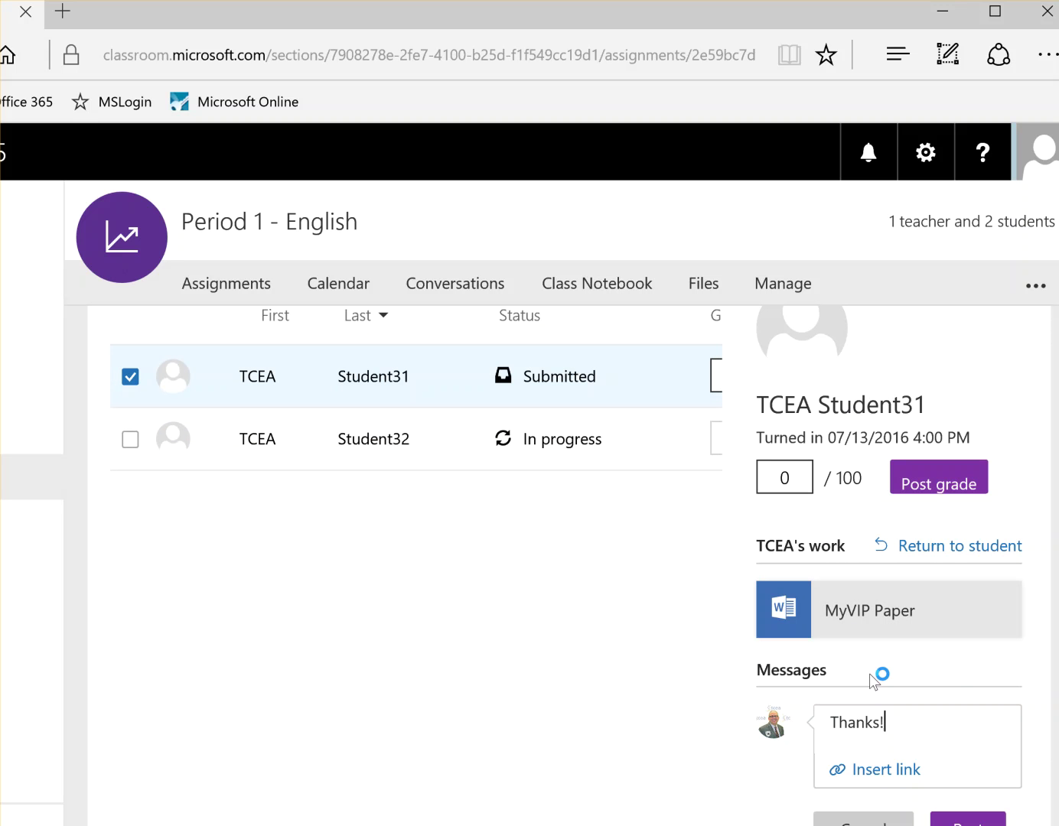
key(Return)
click(966, 822)
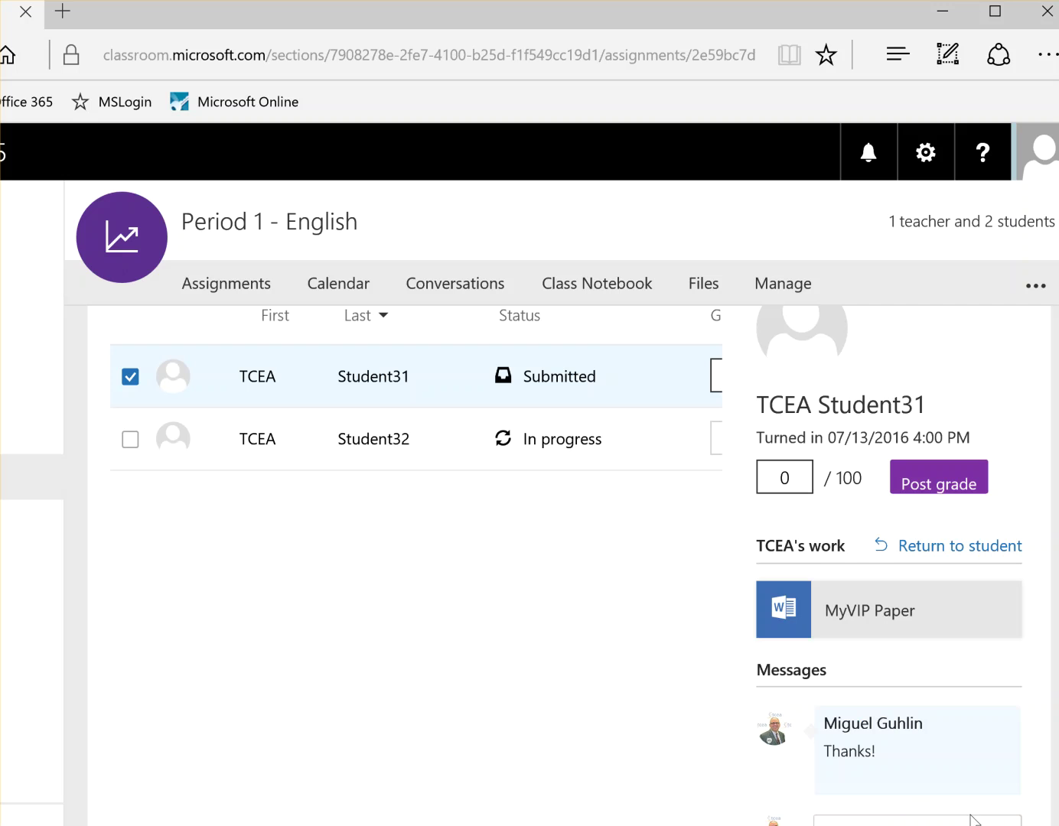
click(813, 621)
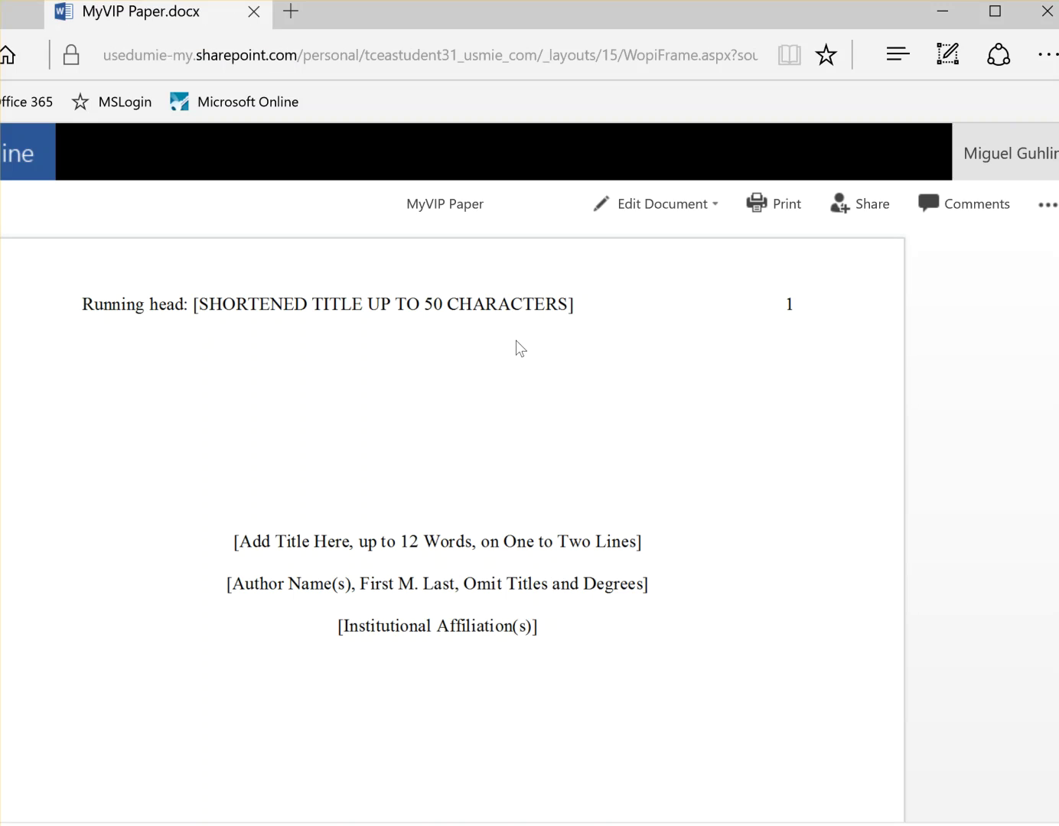
Step: Comment 'You might consider filling in the title here!' on MyVIP Paper's title placeholder line
click(935, 203)
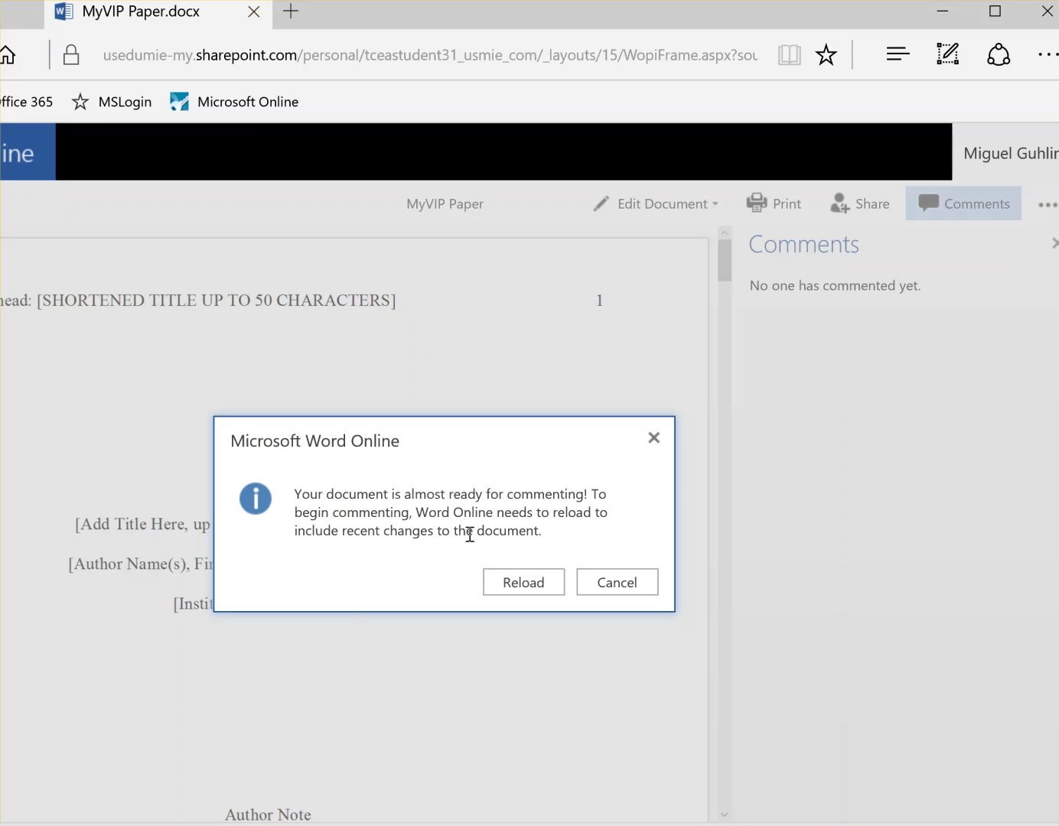
click(533, 581)
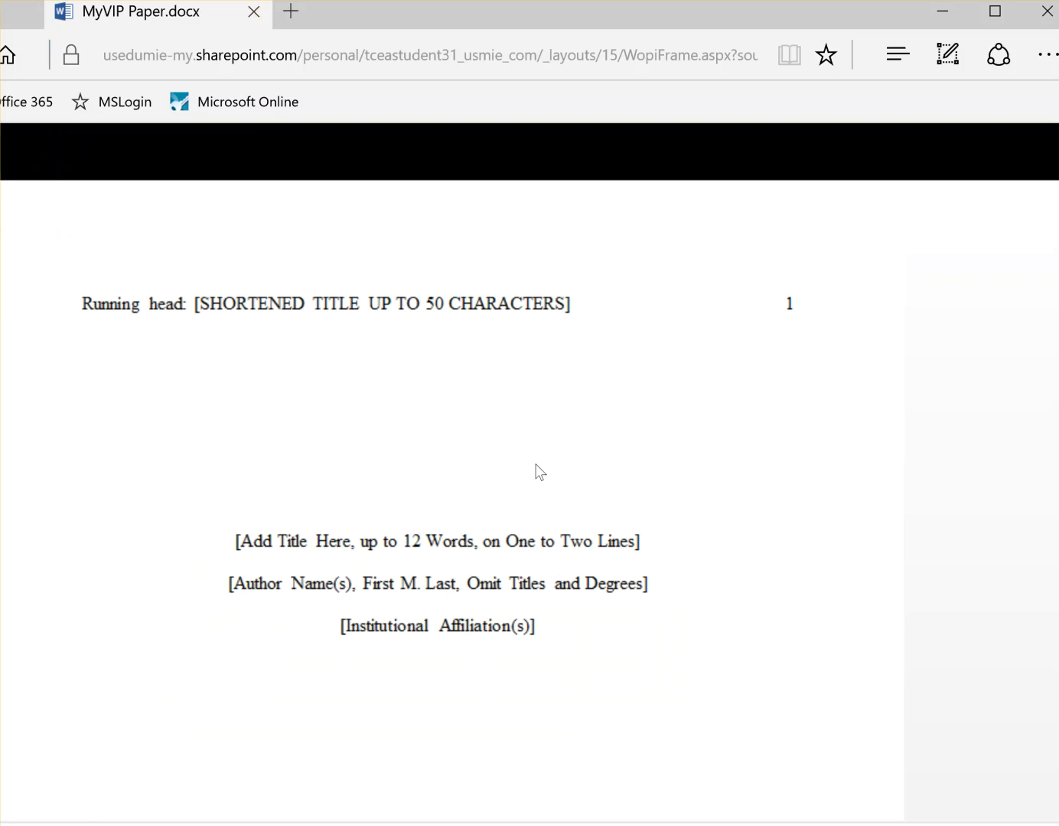
click(644, 543)
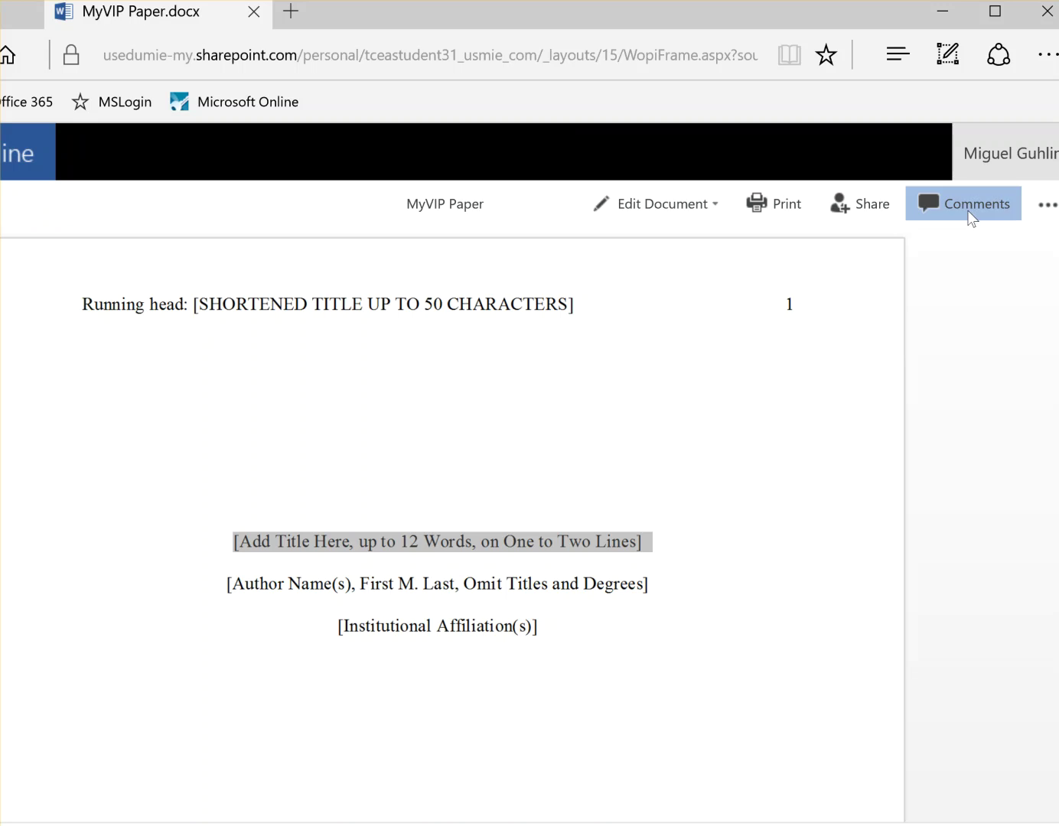
click(966, 205)
click(762, 276)
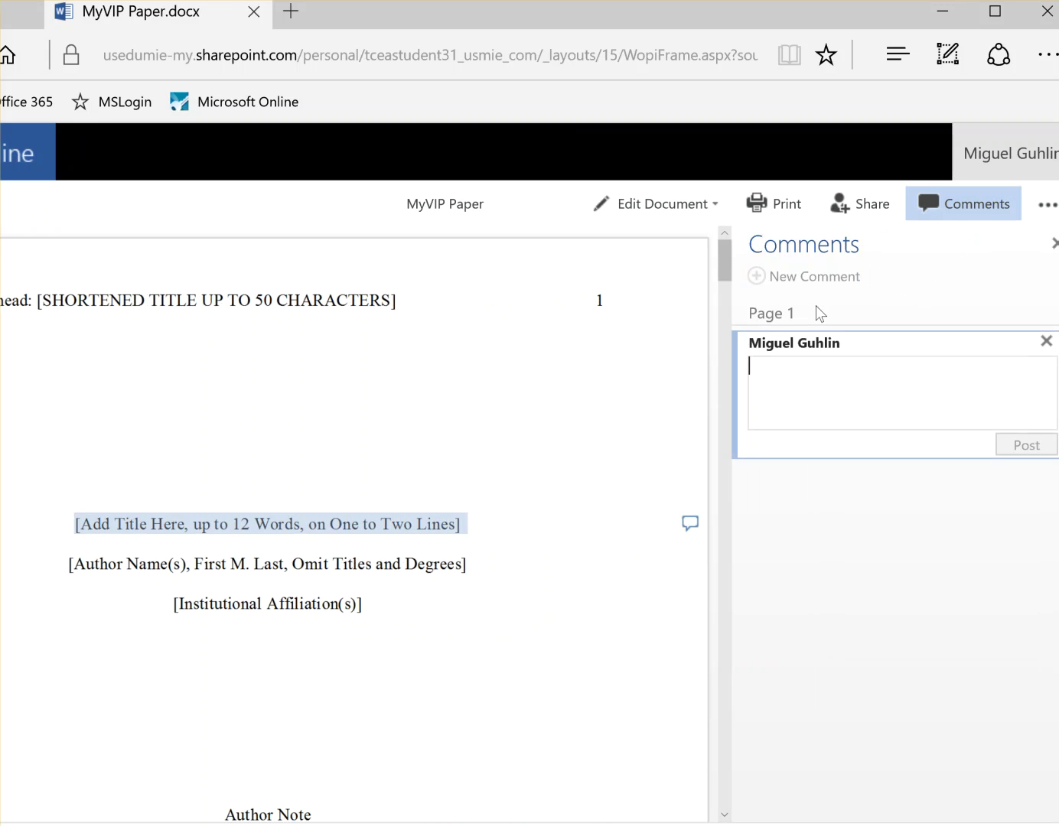
text(You might consider filling)
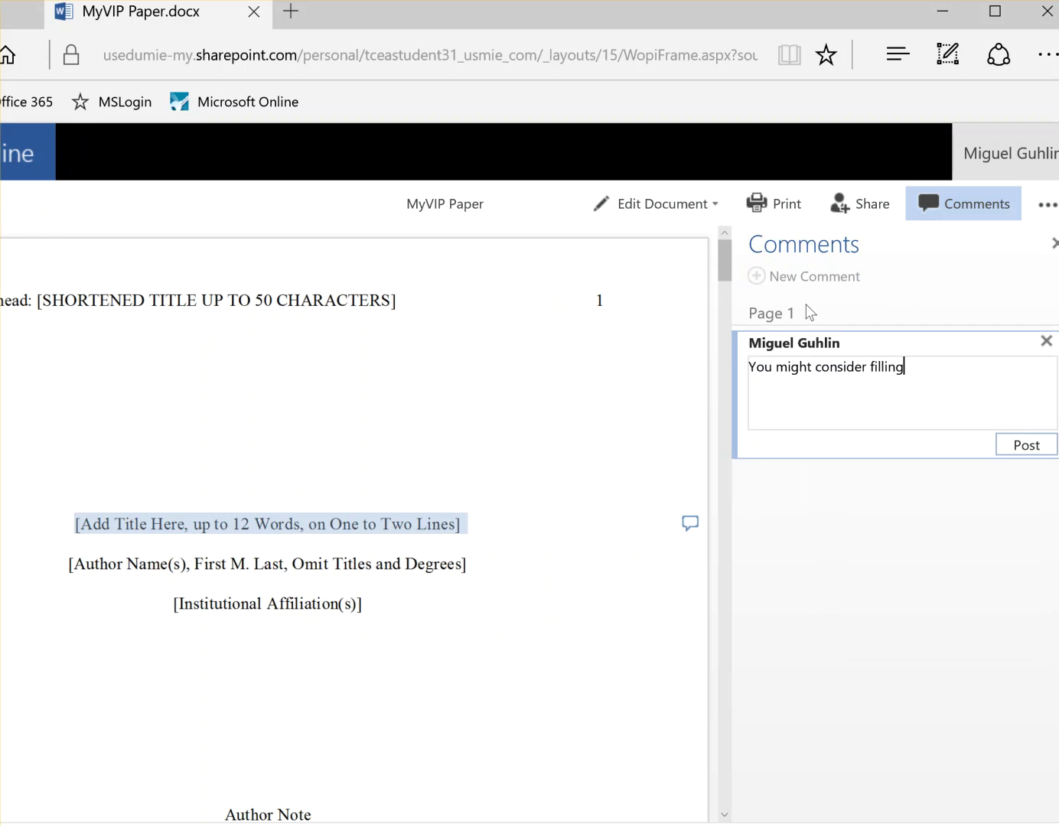
text( in the title here!)
click(1034, 448)
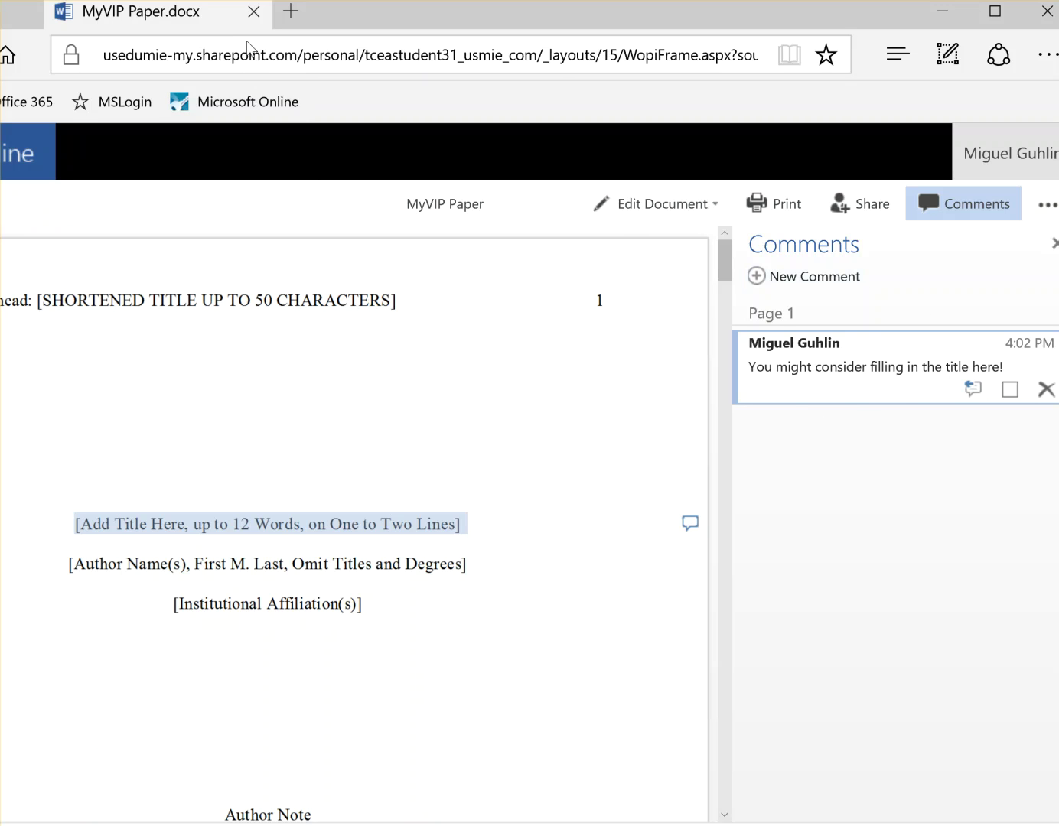
Step: Close the document and send the student the private message 'Please check comments!'
click(254, 12)
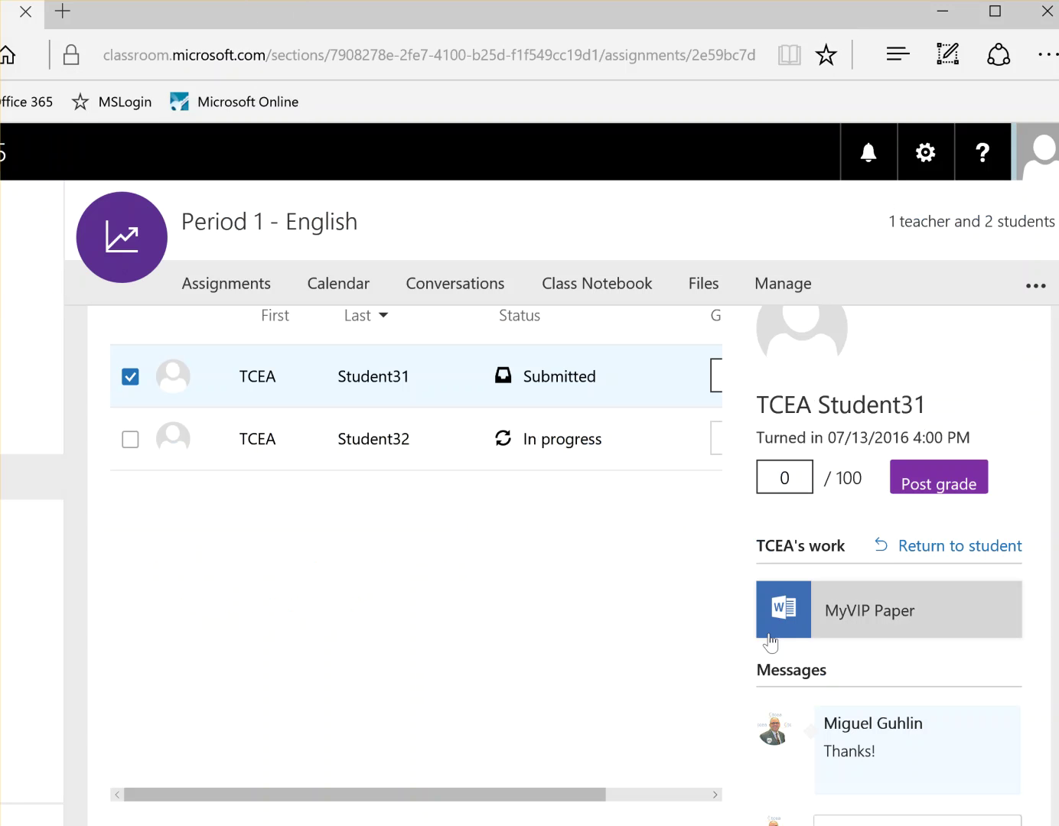
scroll(895, 699, down, 1)
click(868, 753)
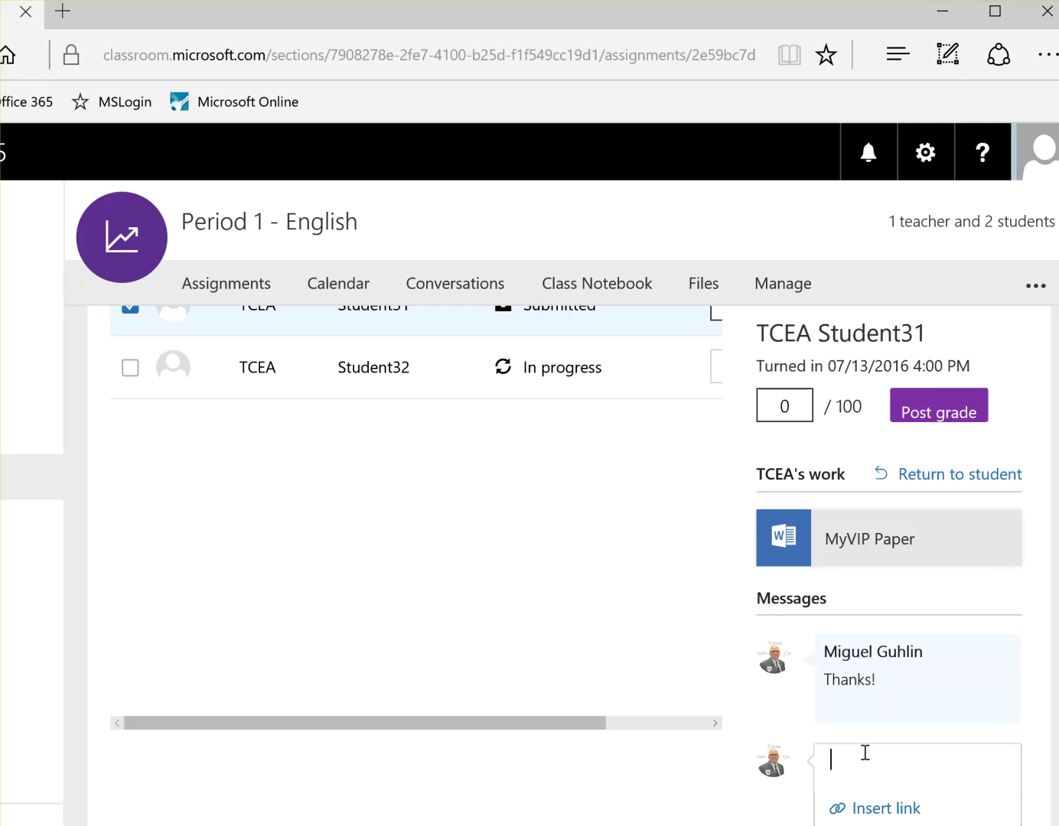
text(Please check comments!)
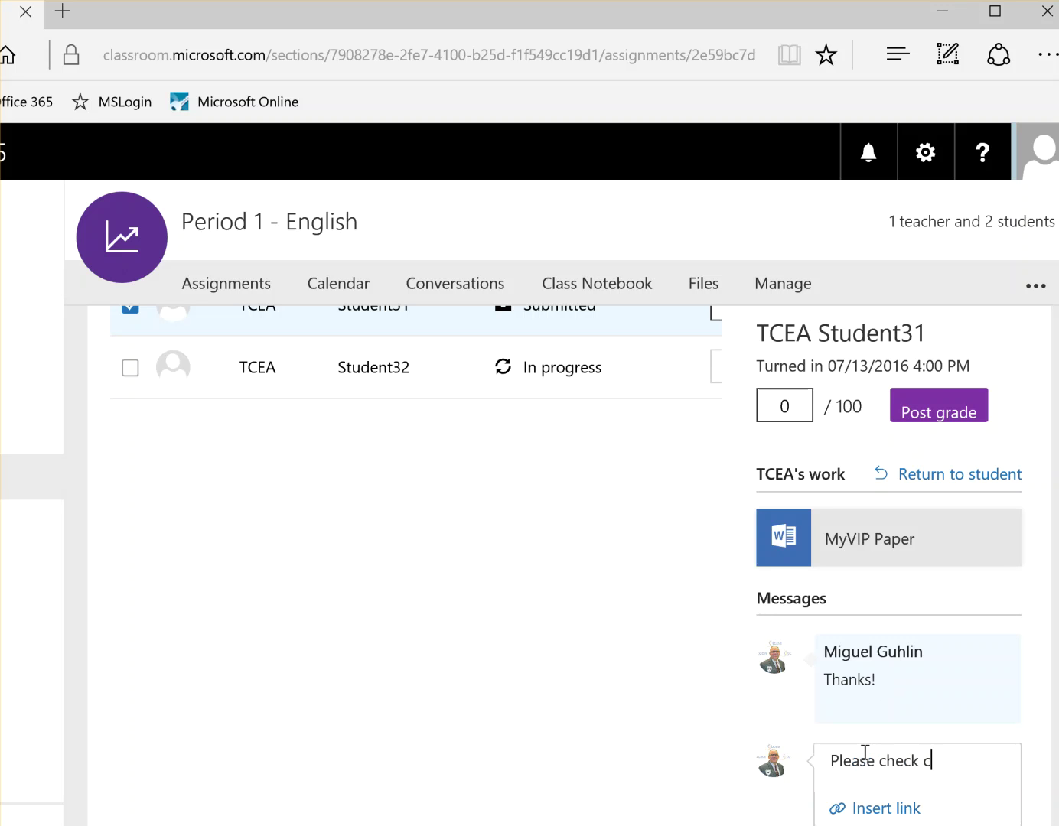
key(Return)
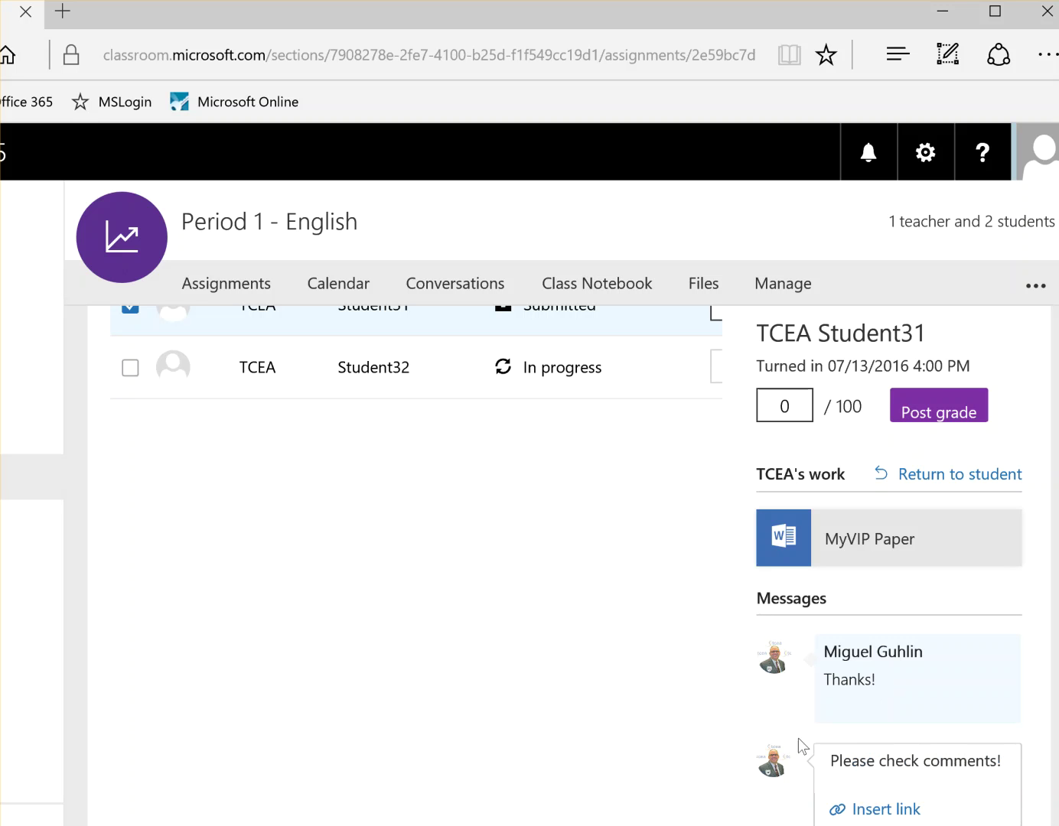
scroll(800, 761, down, 1)
click(958, 768)
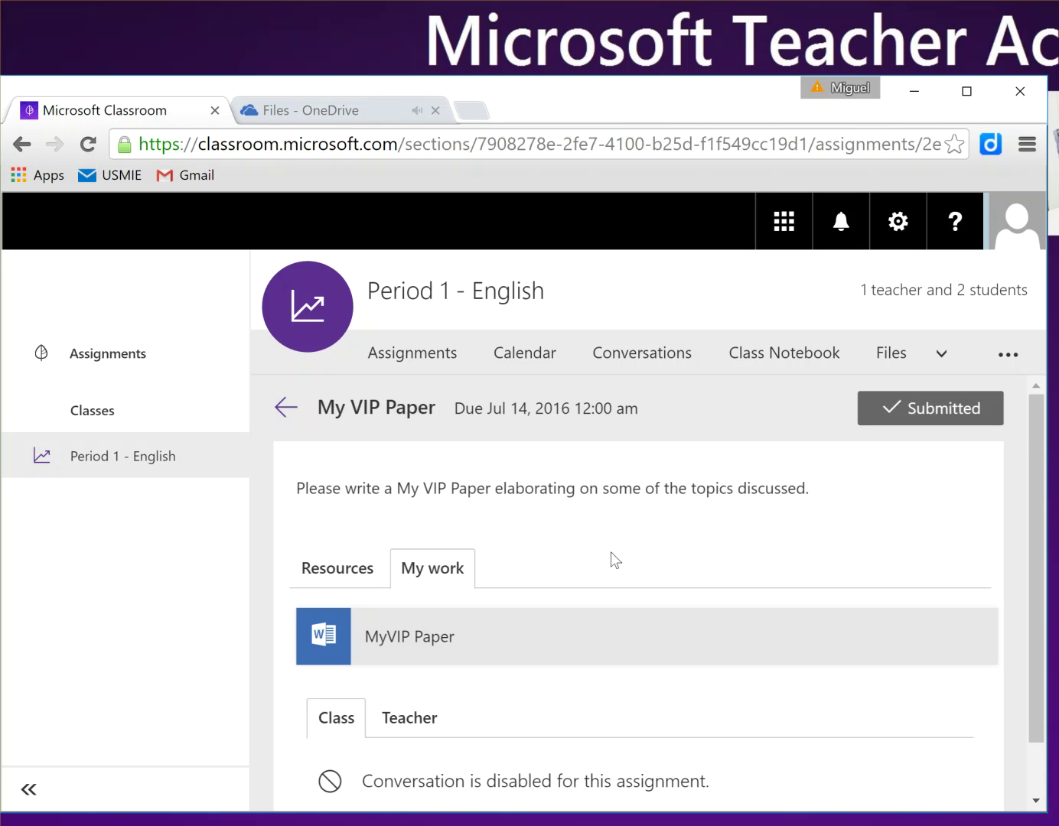
Step: As the student, refresh the assignment, view both teacher messages, and open MyVIP Paper.docx in Word Online
scroll(490, 524, down, 2)
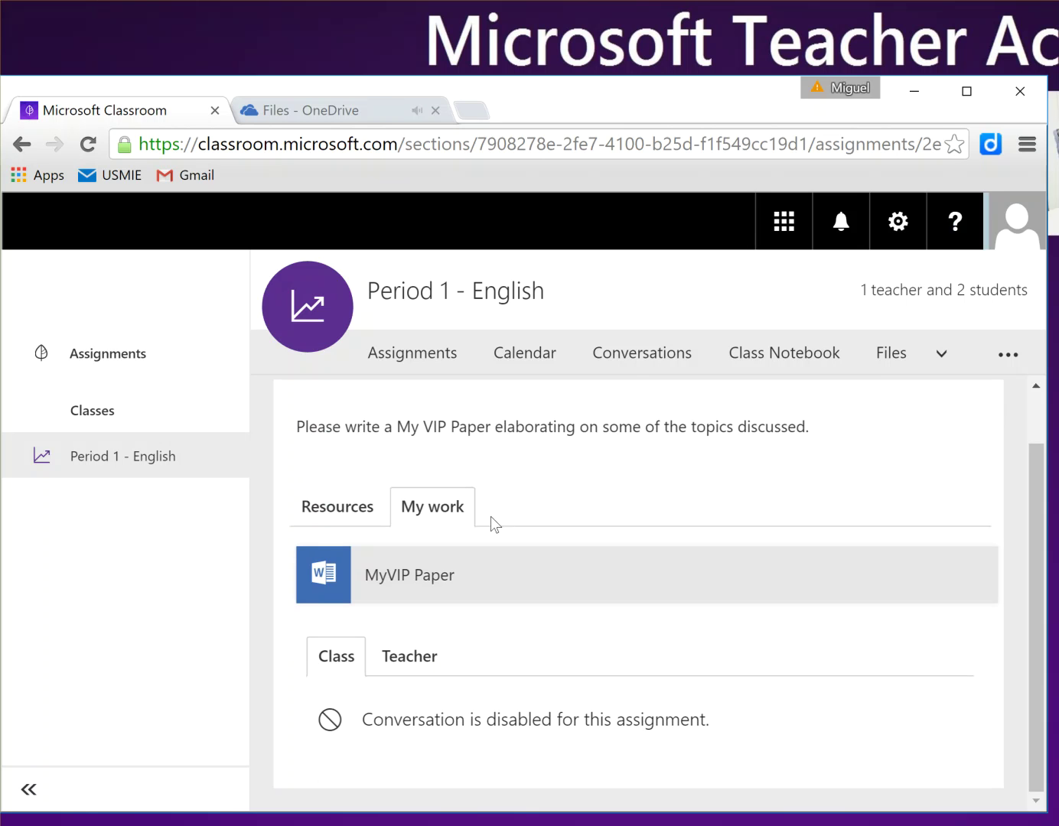
click(88, 146)
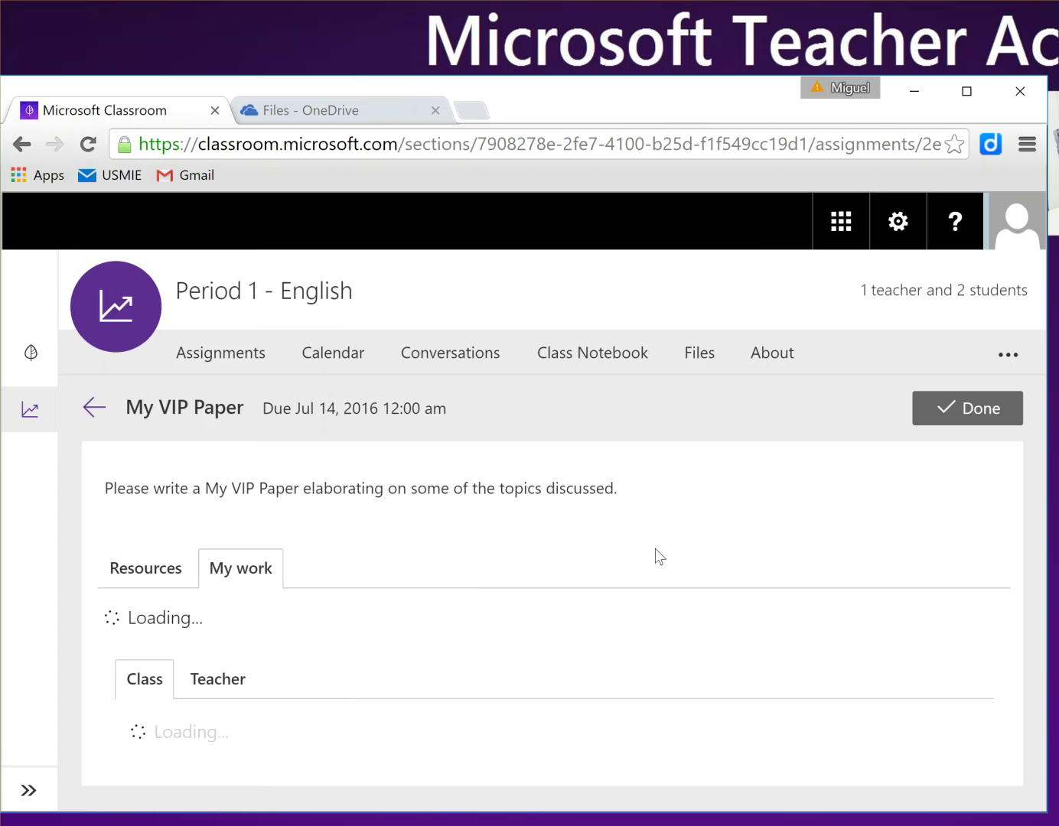
scroll(480, 498, down, 2)
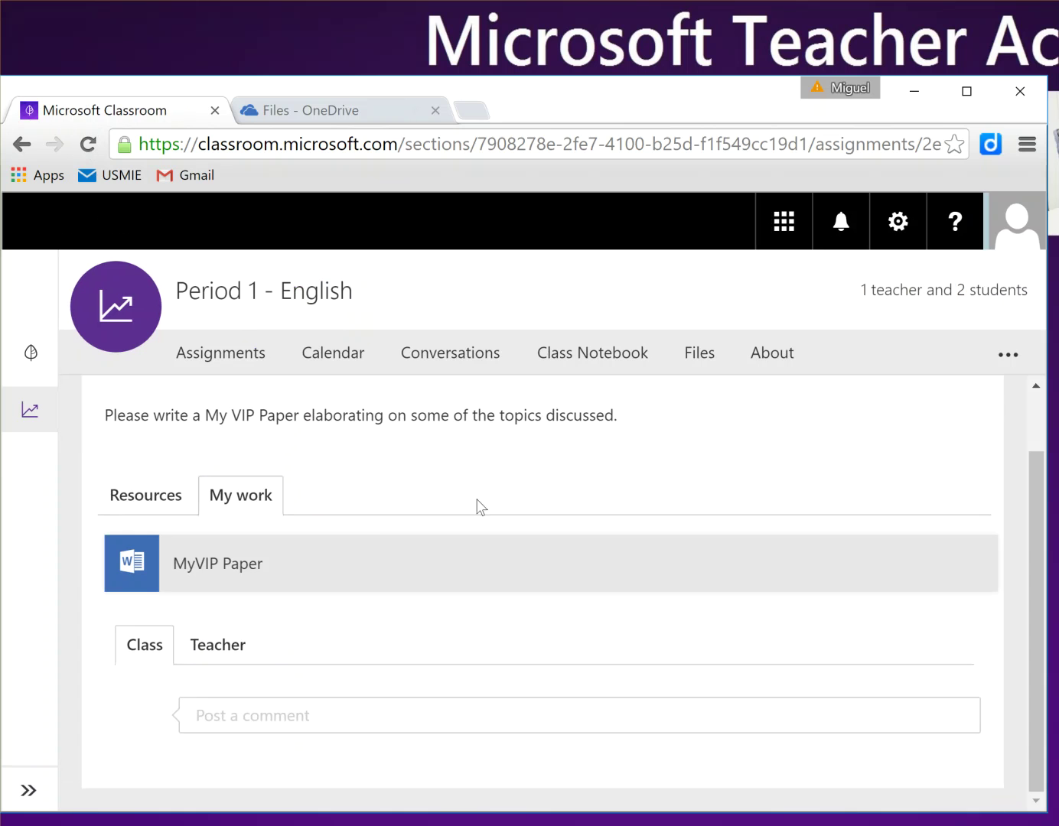
click(229, 645)
scroll(324, 619, down, 2)
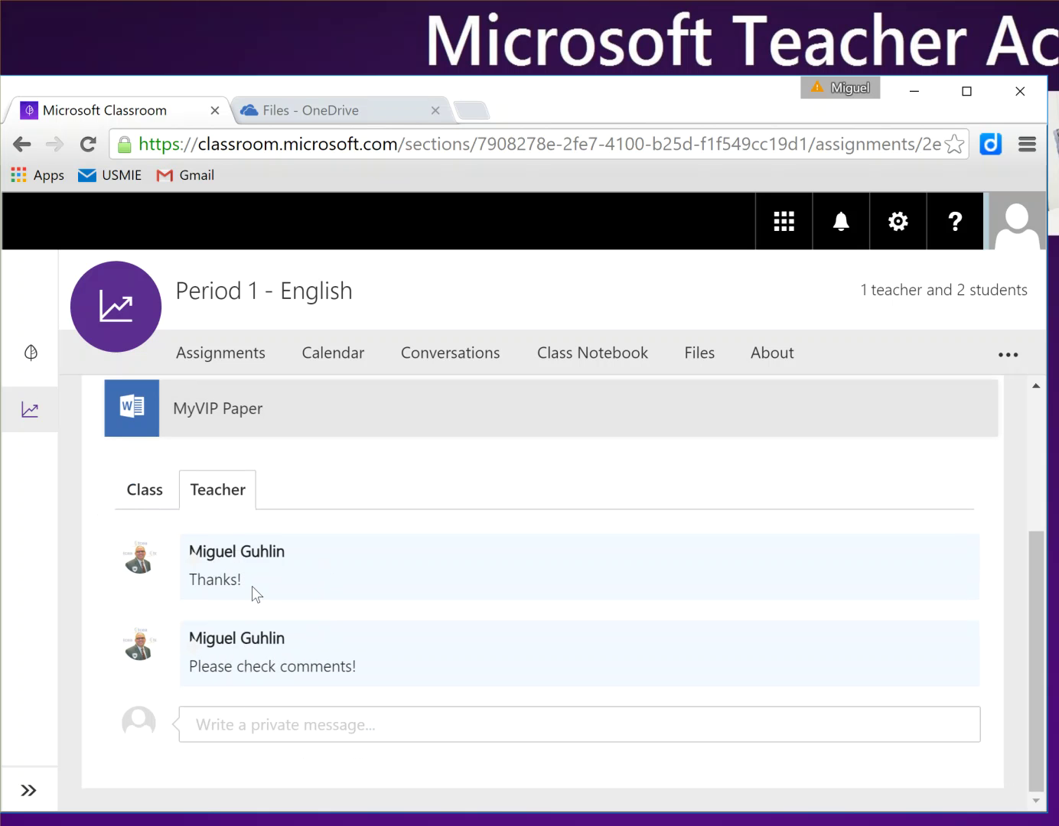
click(174, 422)
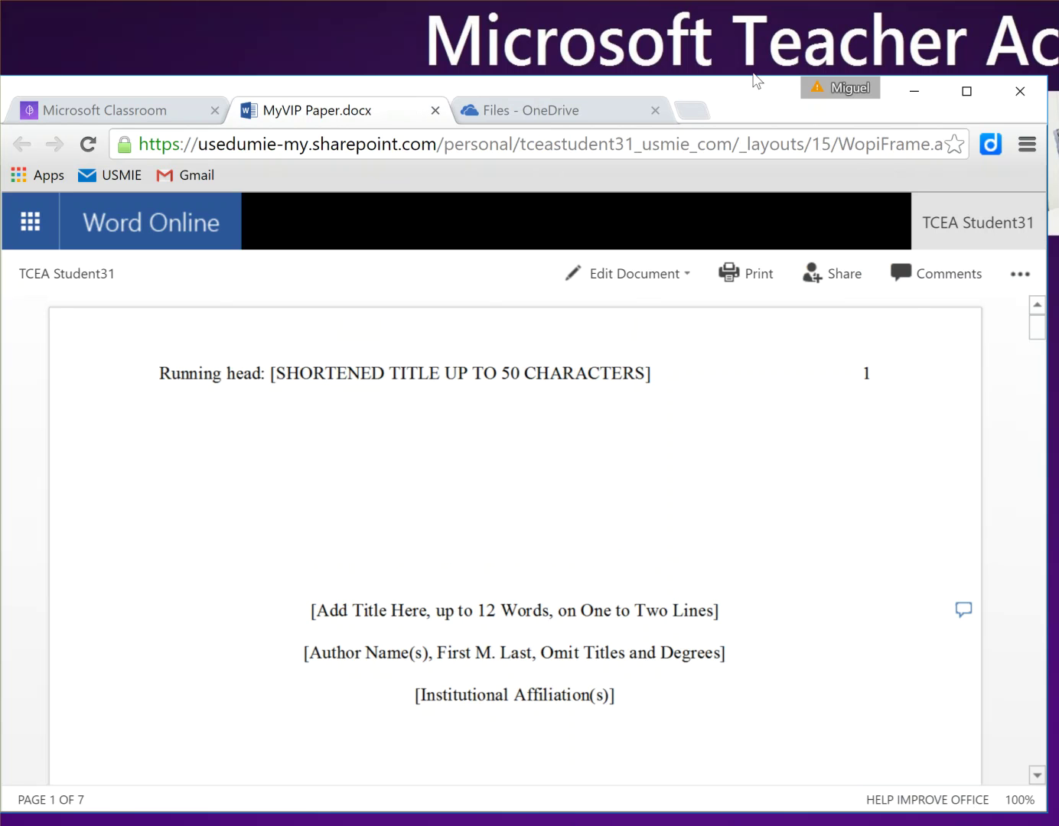
Step: Read the teacher's Word Online comment about filling in the title, then return to Classroom
drag(740, 94, 552, 90)
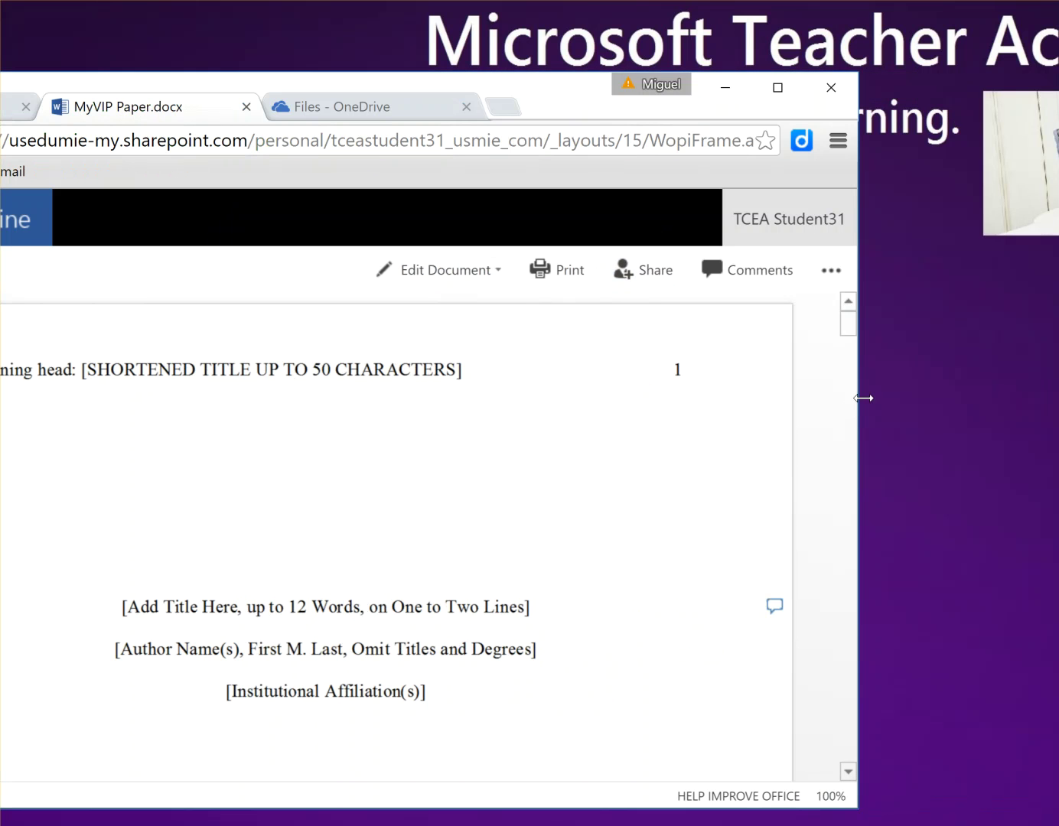
drag(859, 399, 1018, 404)
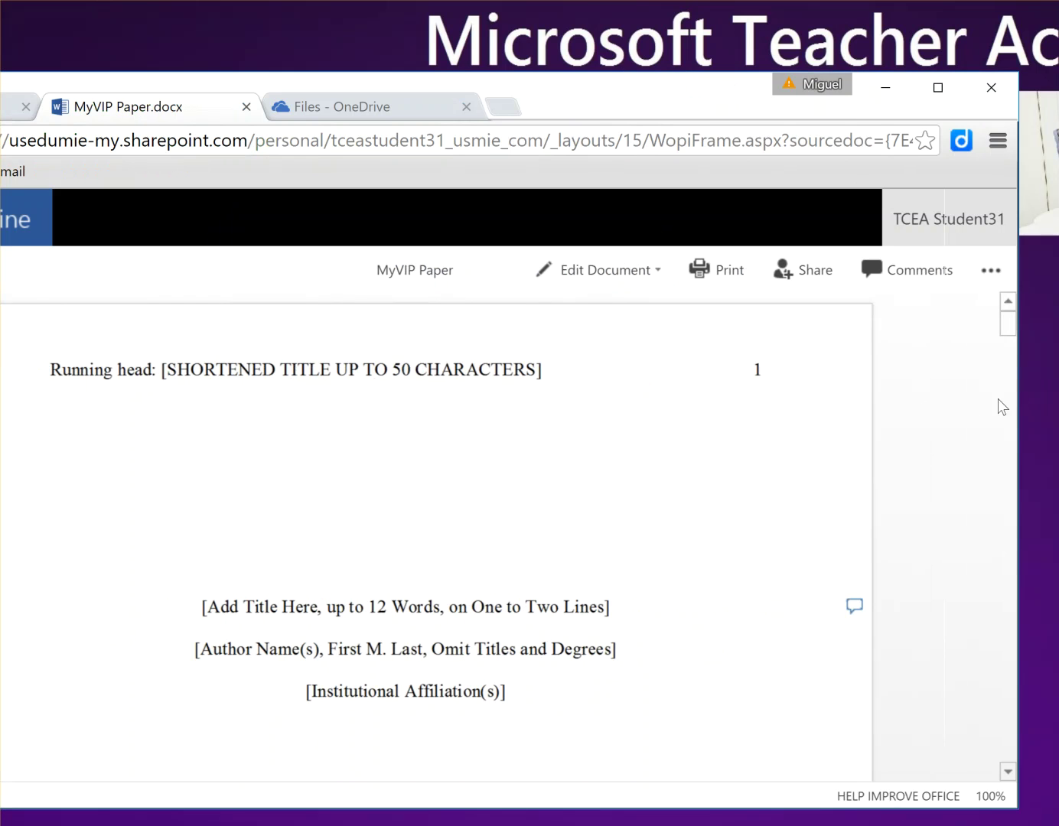
click(902, 281)
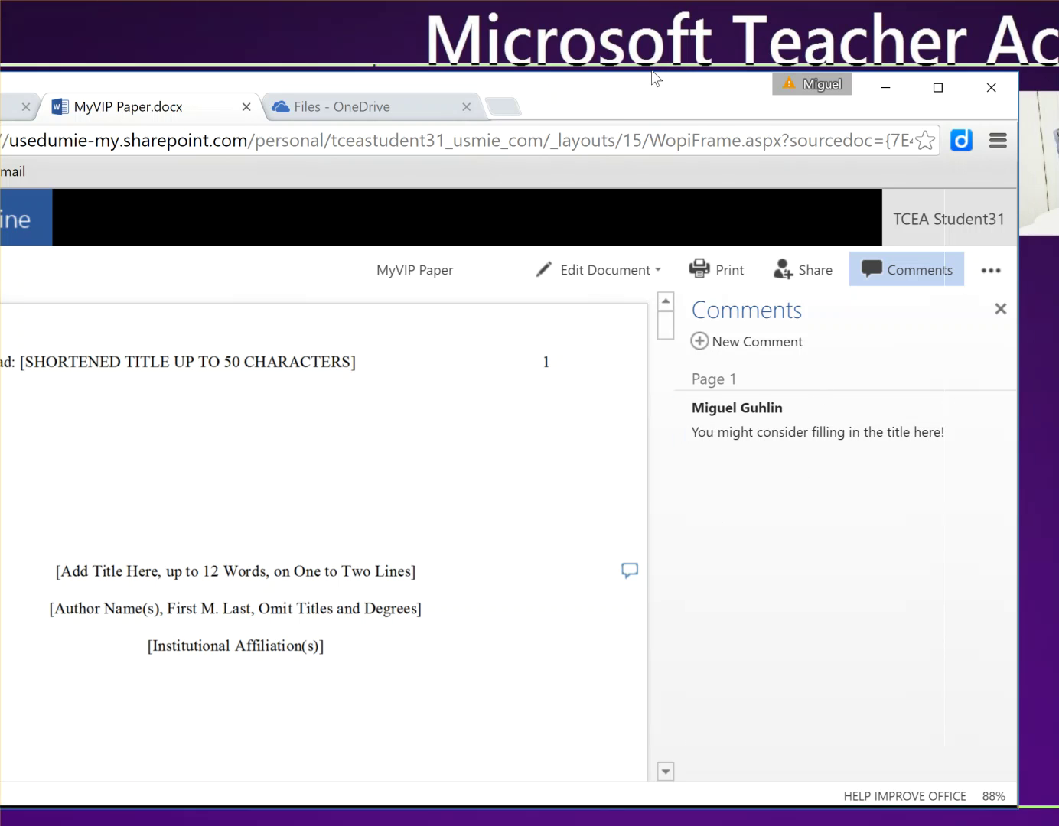
drag(553, 88, 753, 57)
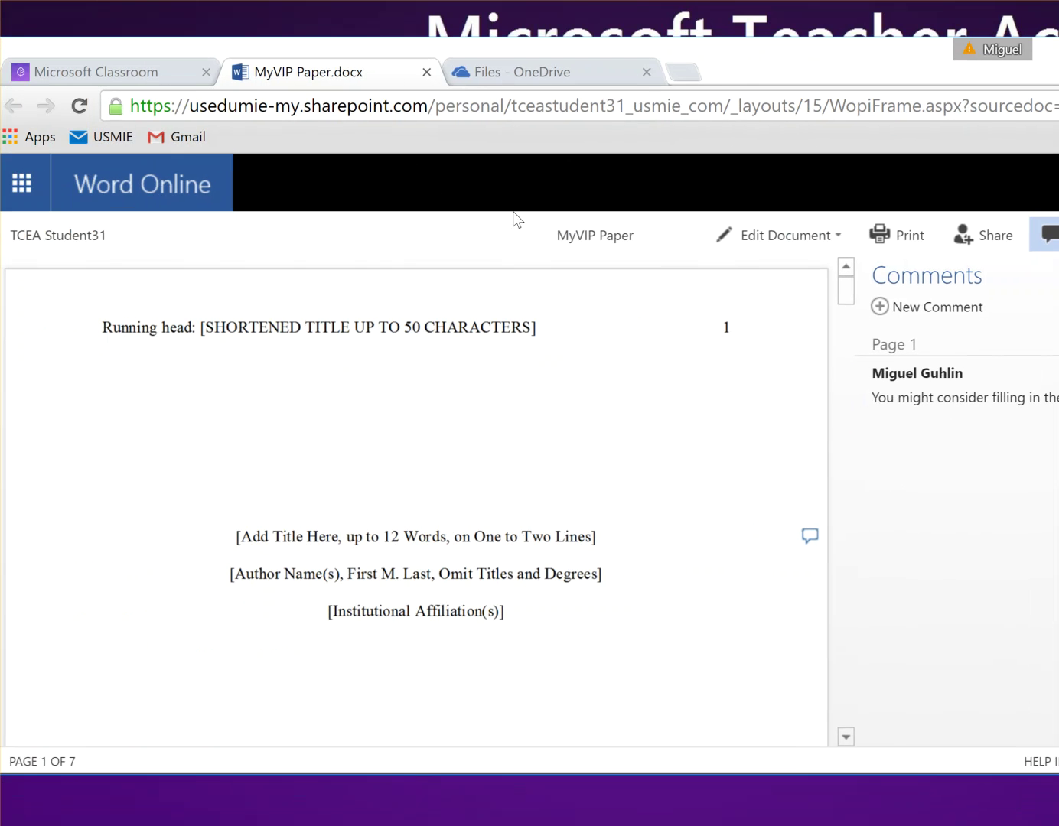
click(136, 74)
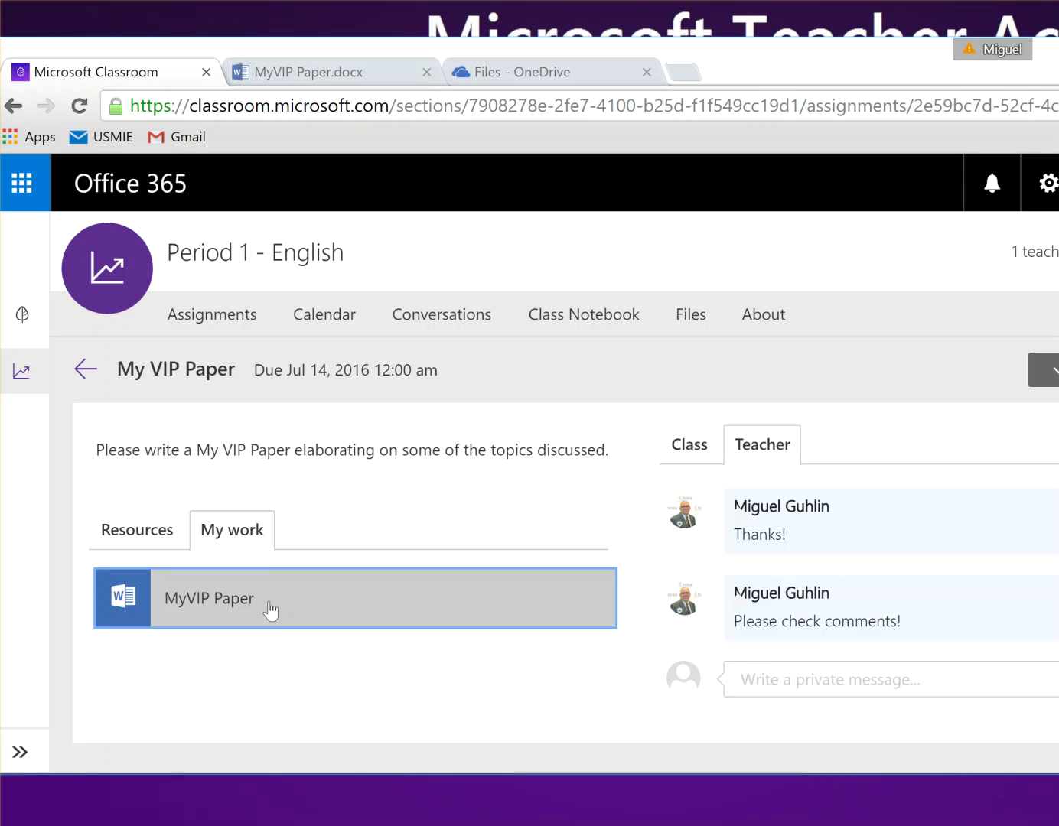
Step: Go back to the class assignment list and open the Firefly assignment details
click(138, 532)
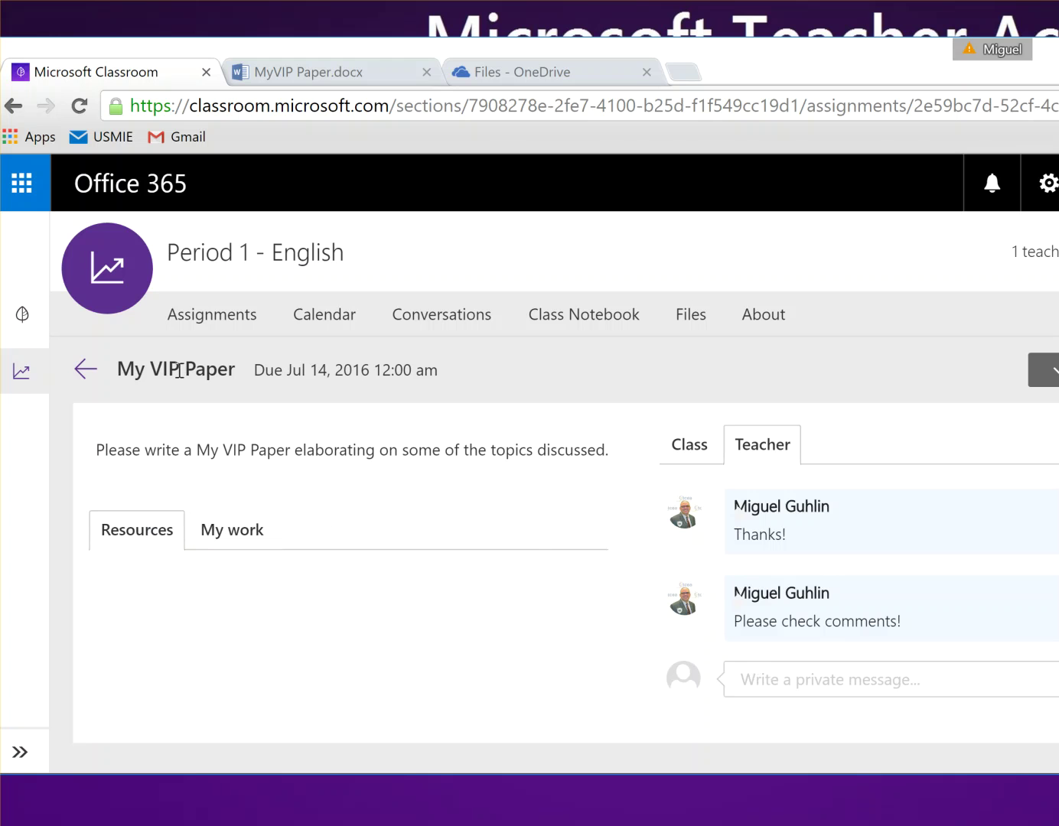
click(78, 373)
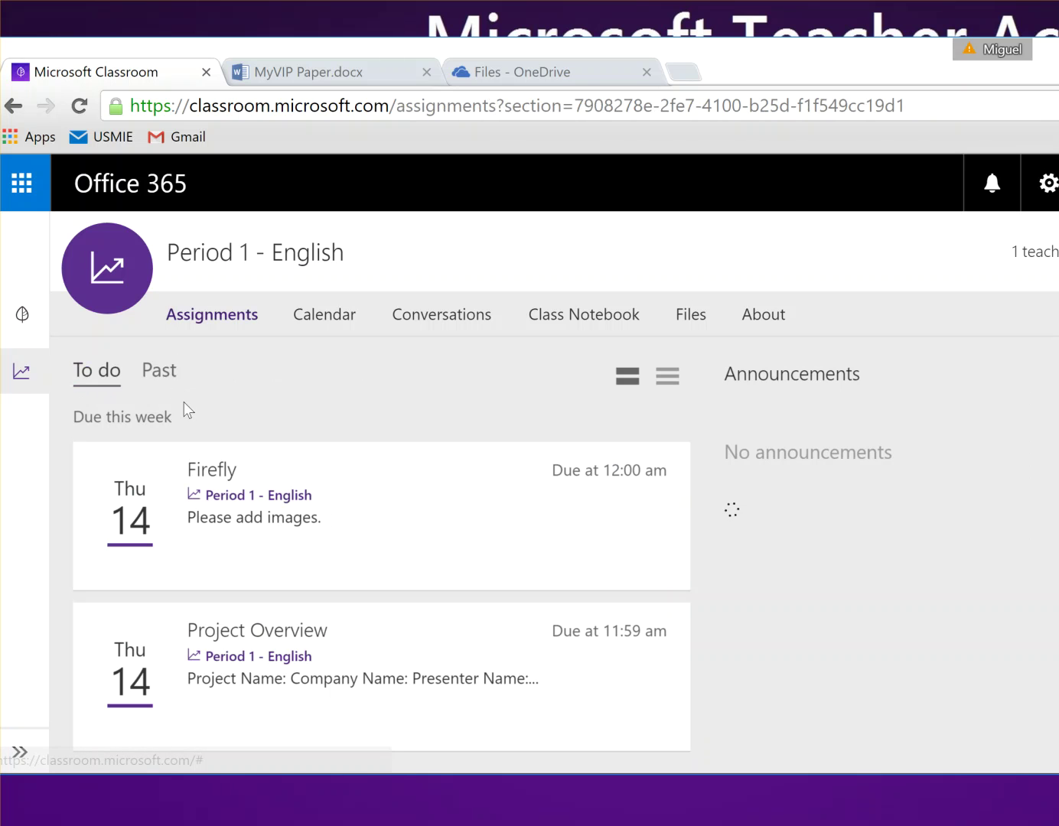
scroll(335, 547, down, 1)
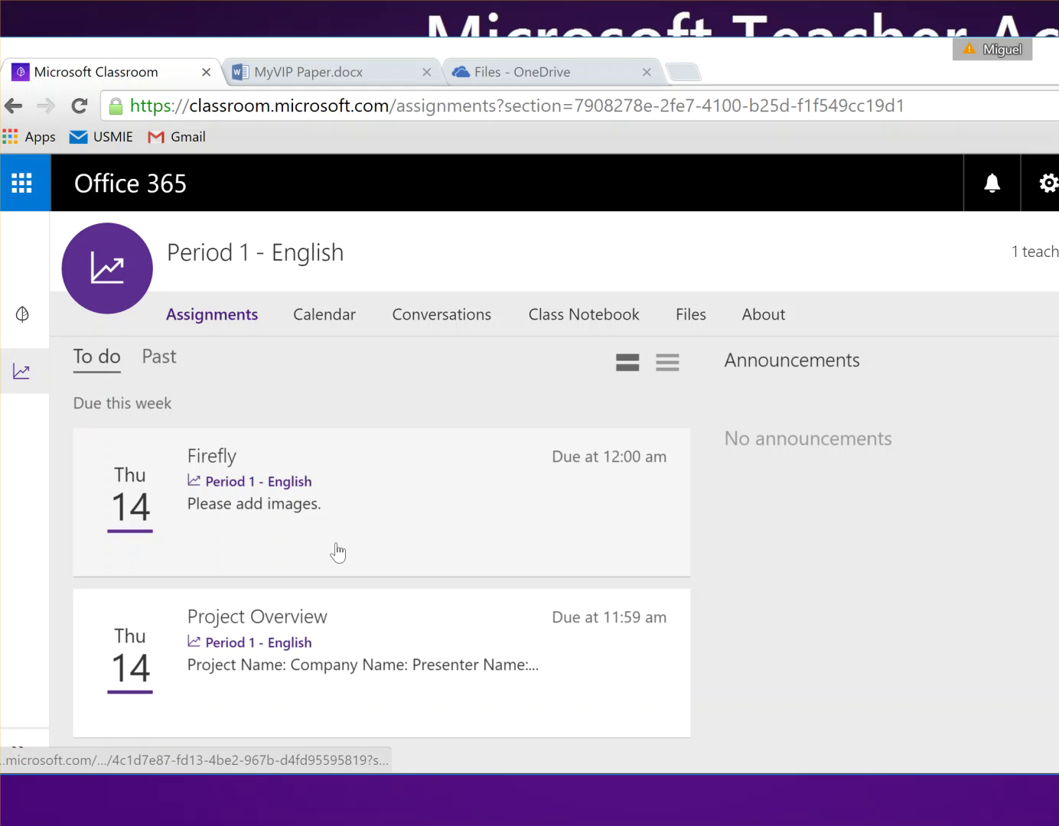
click(343, 488)
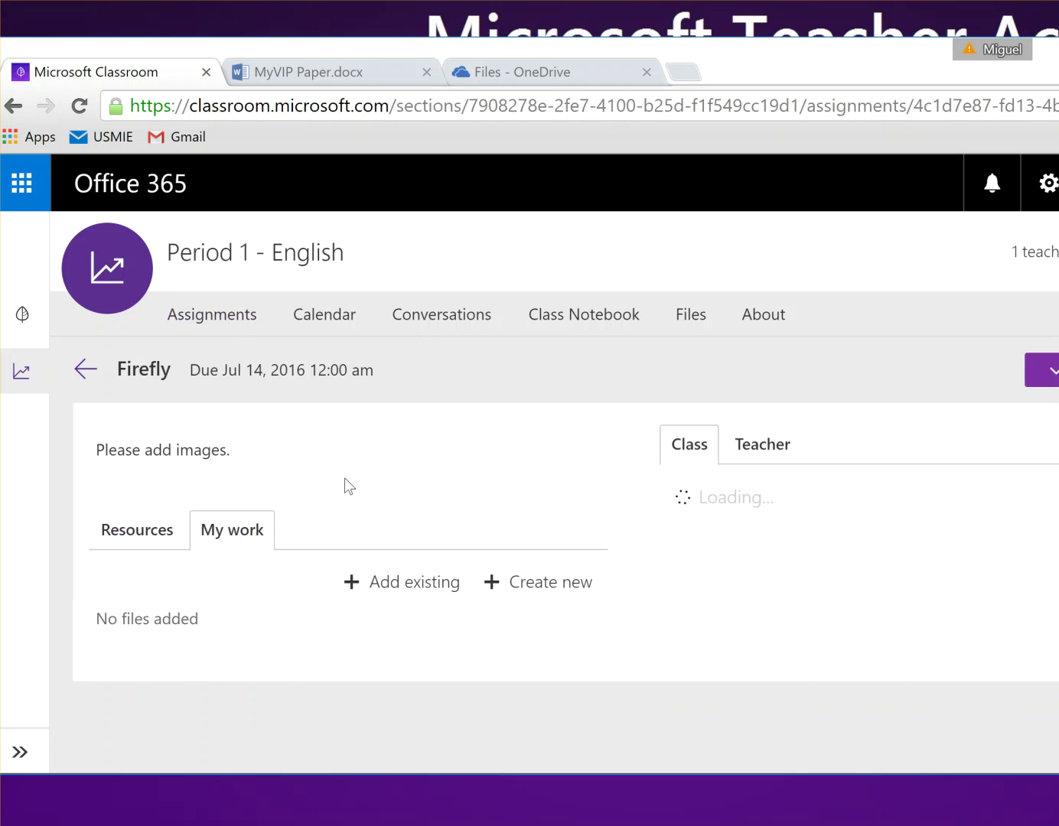
click(222, 317)
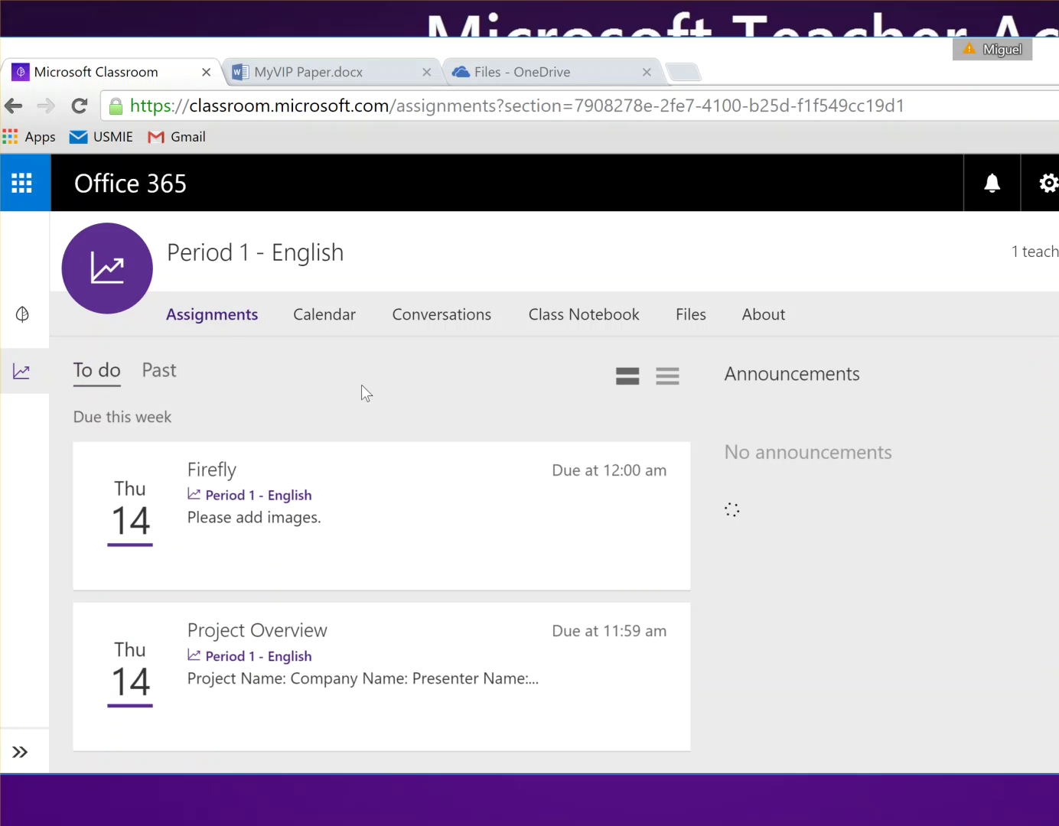
click(244, 476)
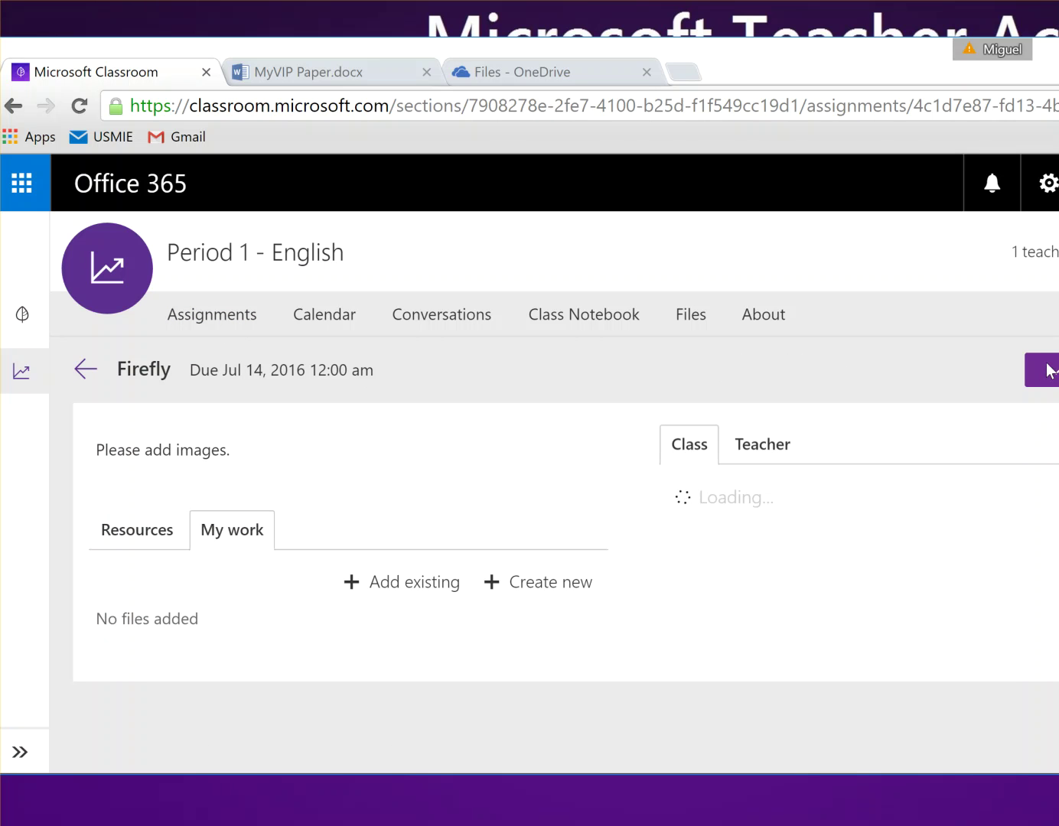
Step: Turn in the Firefly assignment and confirm with OK
click(1048, 372)
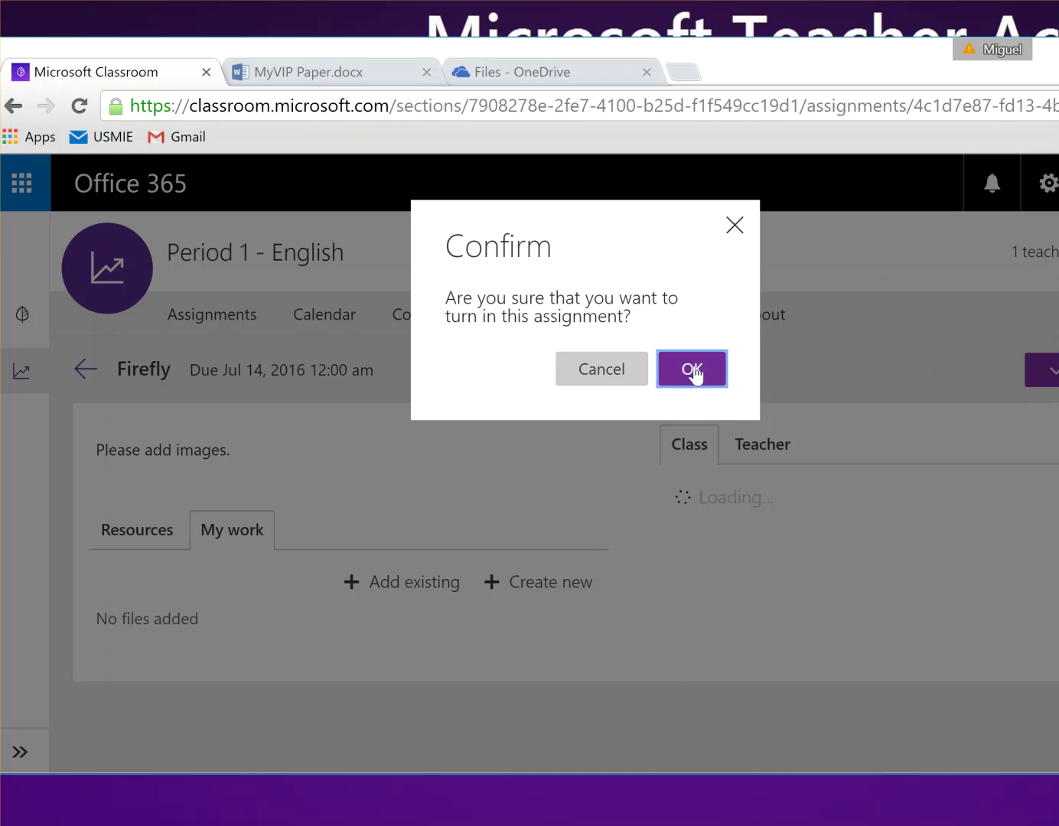
click(617, 372)
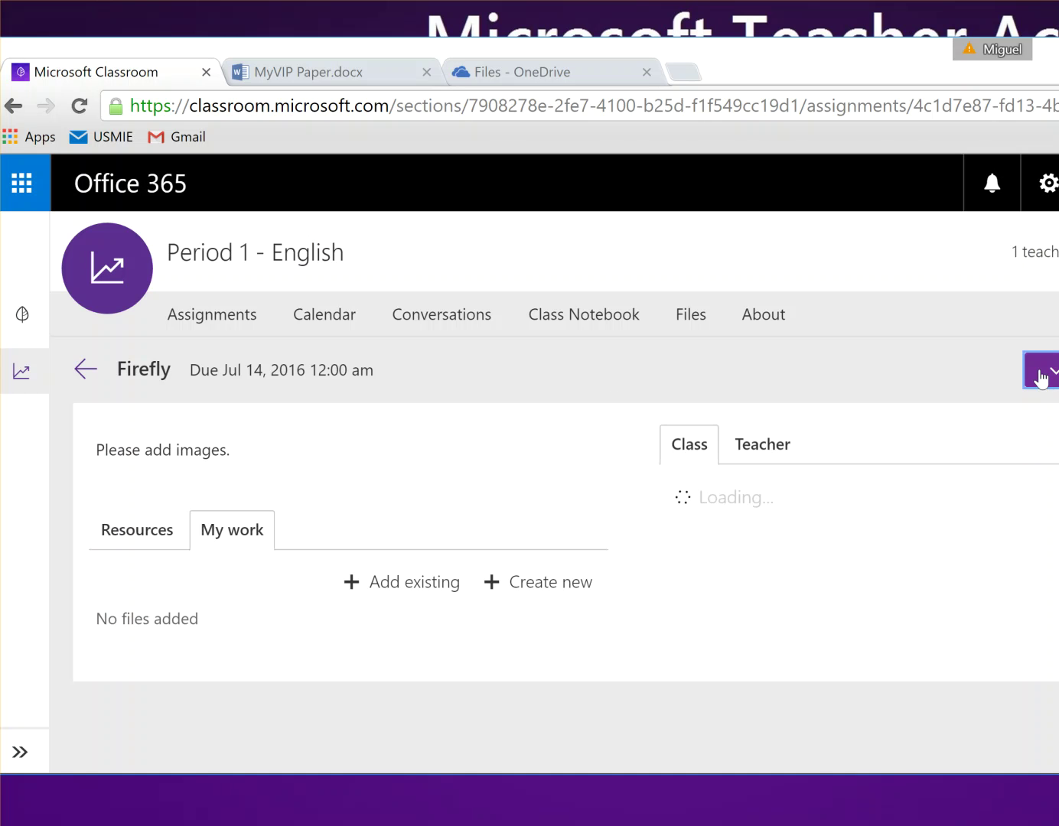
click(1042, 376)
click(691, 370)
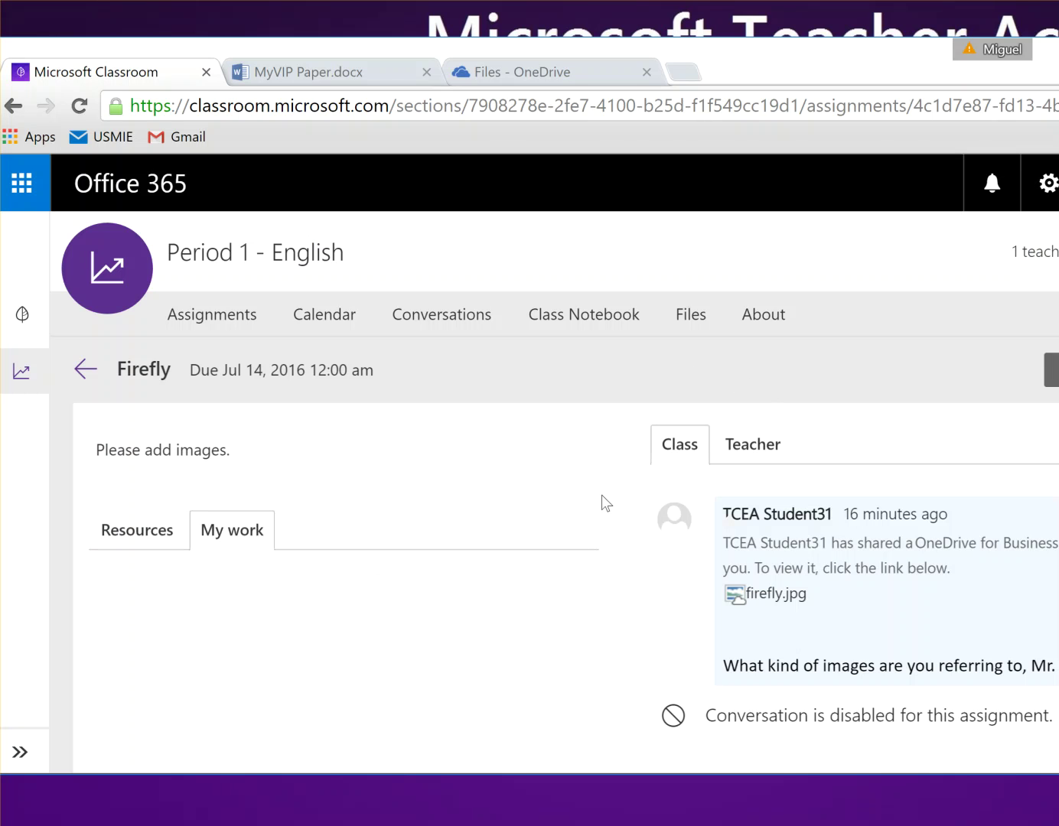
Step: Review Firefly's resources, teacher messages and own work, then return to the assignment list
scroll(601, 496, down, 1)
scroll(330, 417, up, 1)
click(138, 539)
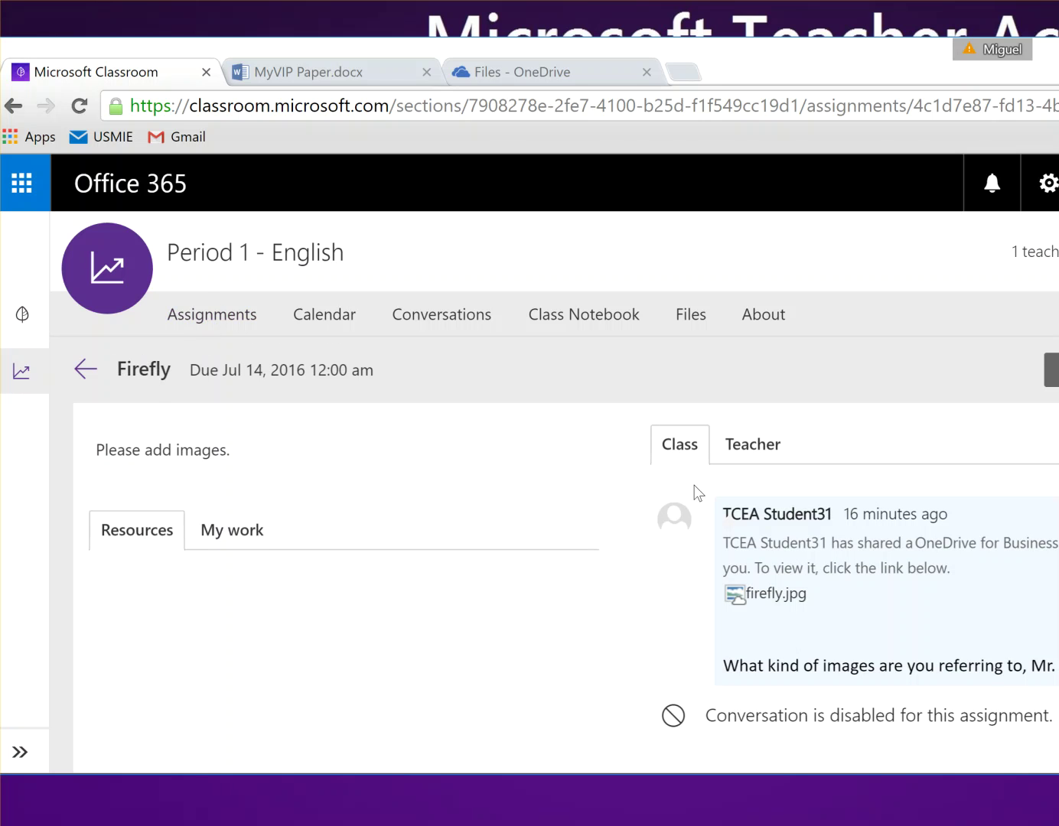
click(743, 456)
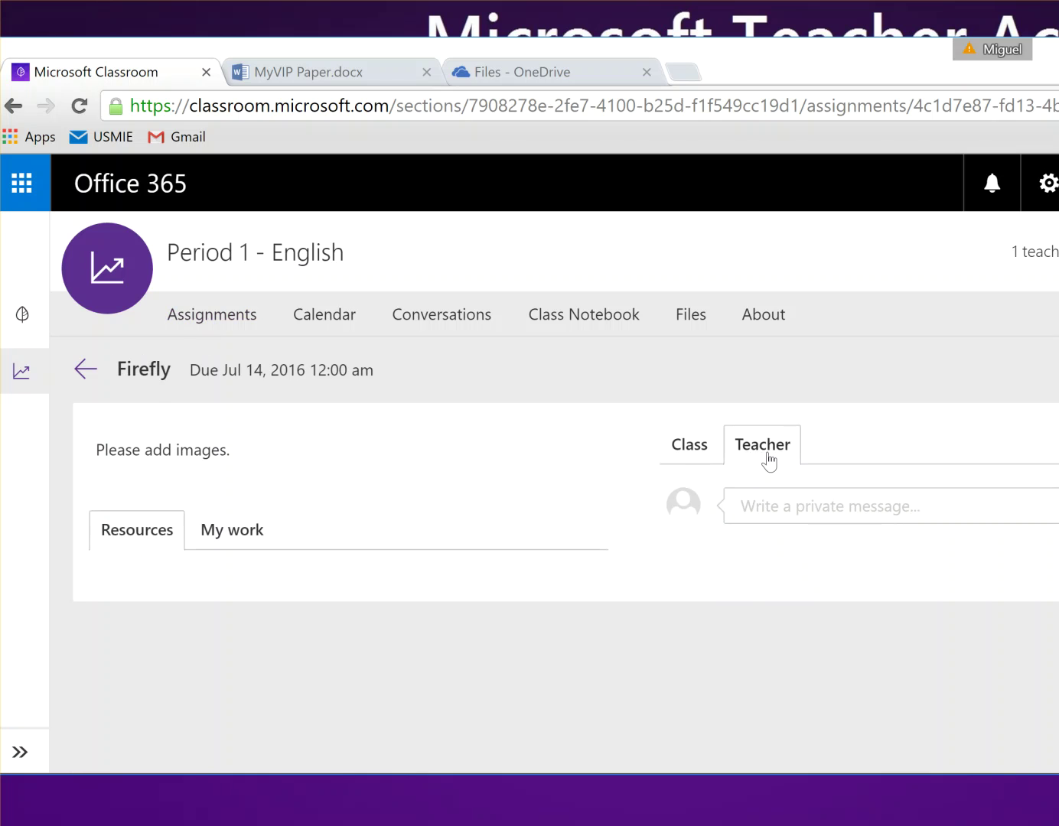
click(699, 451)
click(253, 537)
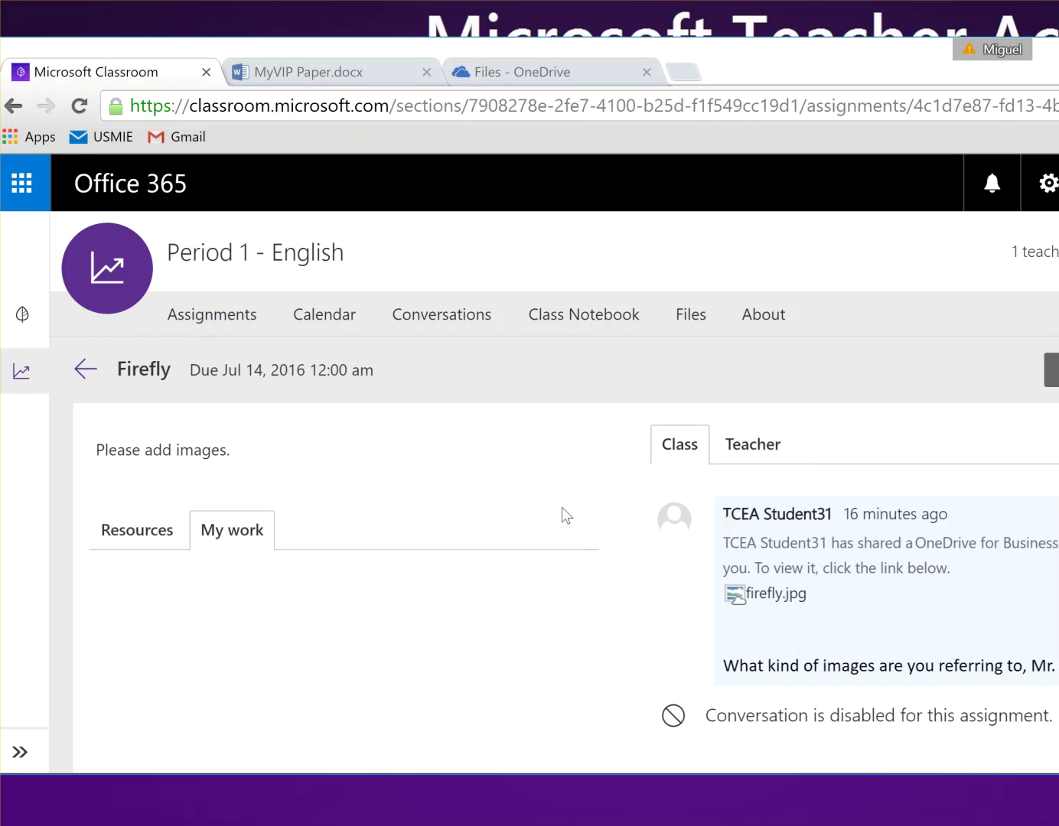
scroll(561, 508, down, 1)
scroll(562, 507, up, 1)
click(138, 535)
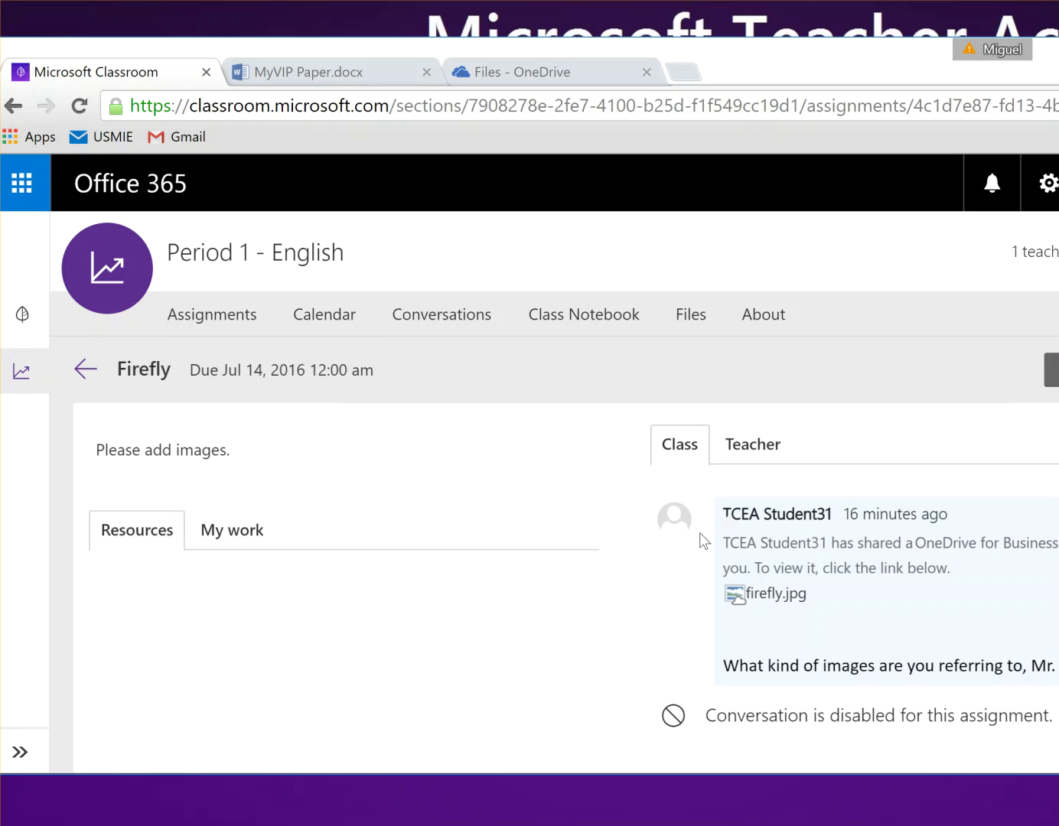
click(81, 374)
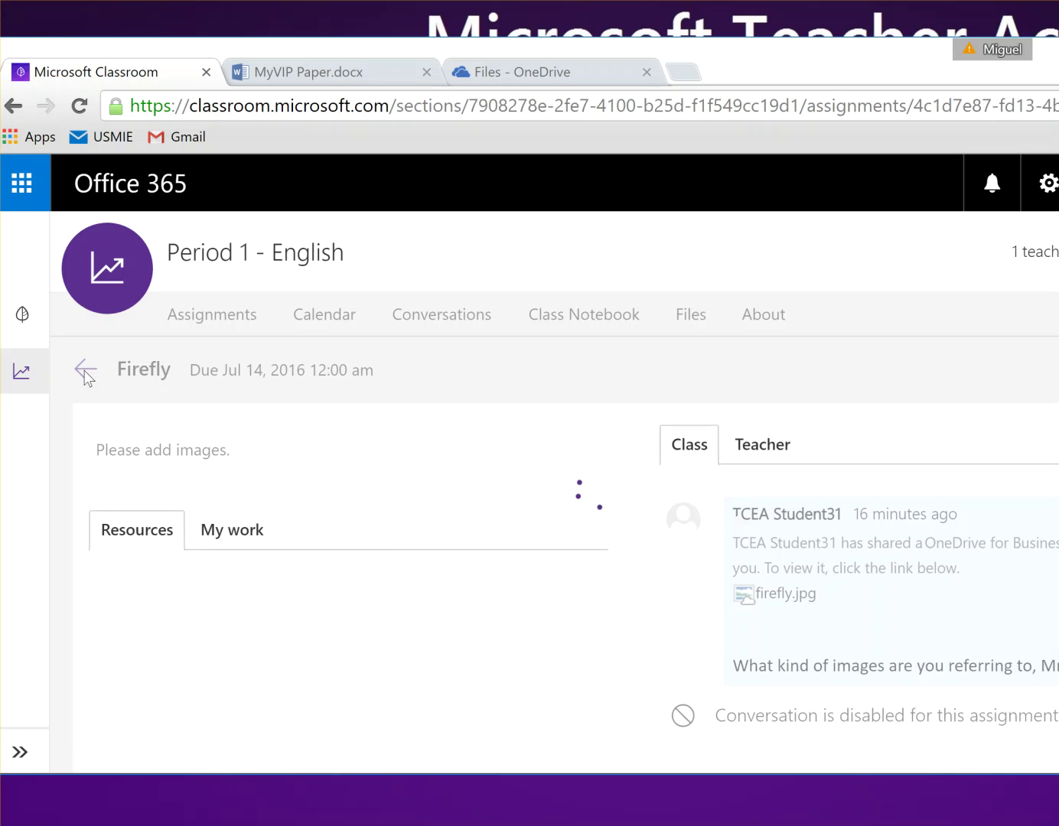
Step: Find My VIP Paper among the Past assignments and open it
click(26, 323)
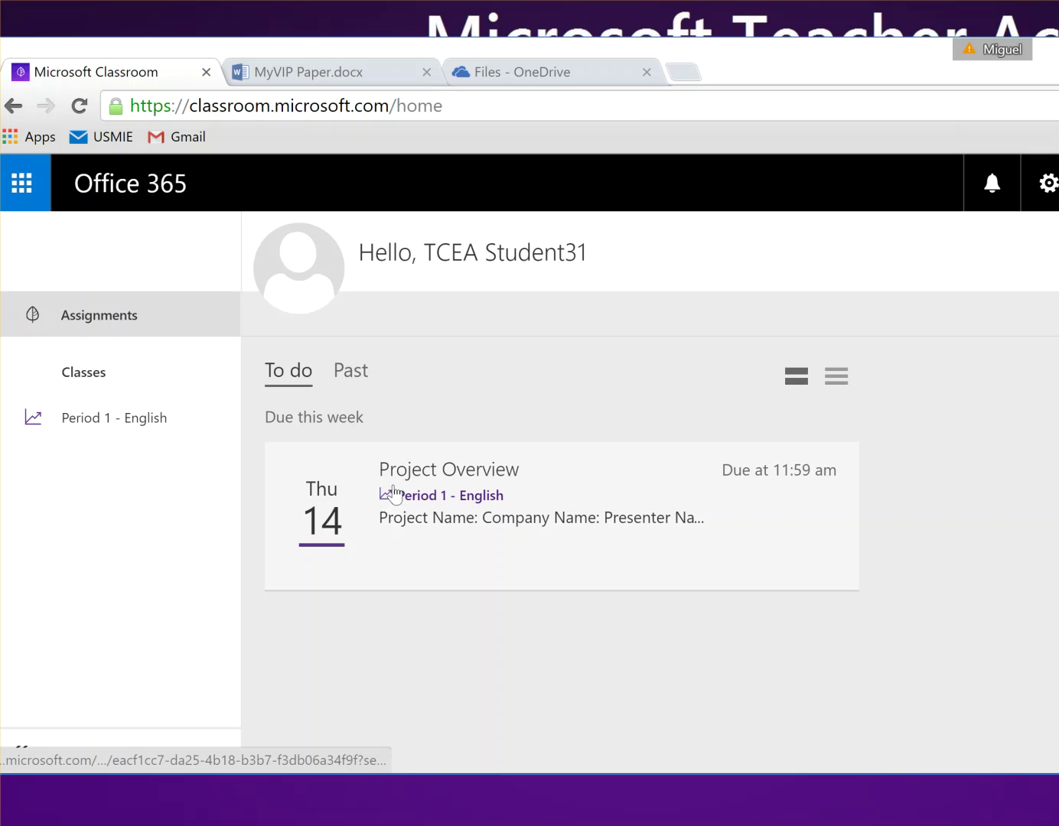
click(353, 372)
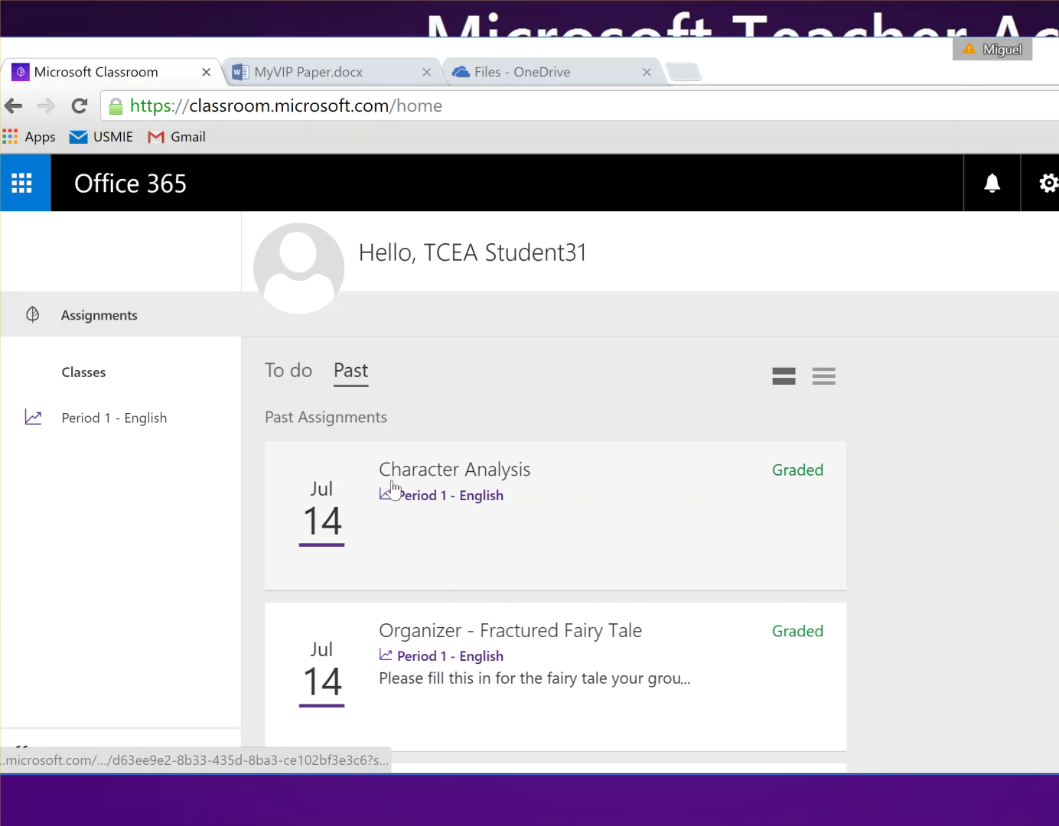
scroll(464, 562, down, 4)
scroll(463, 561, up, 1)
scroll(465, 561, down, 1)
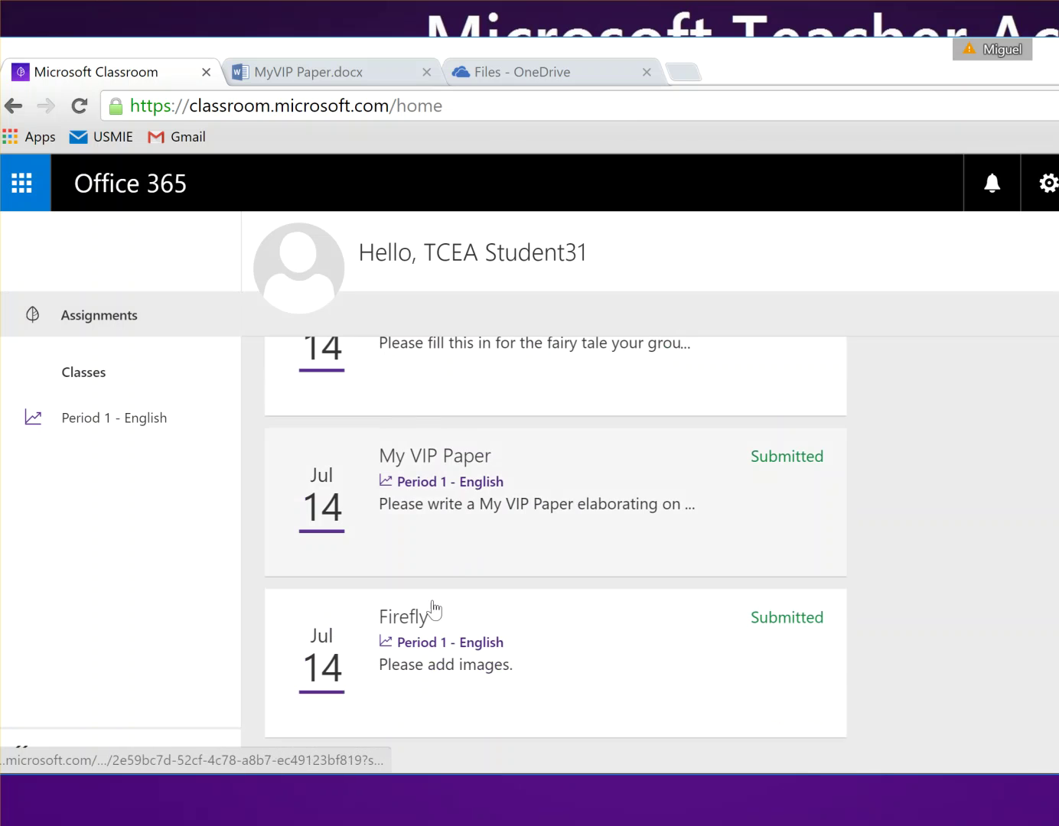
click(429, 459)
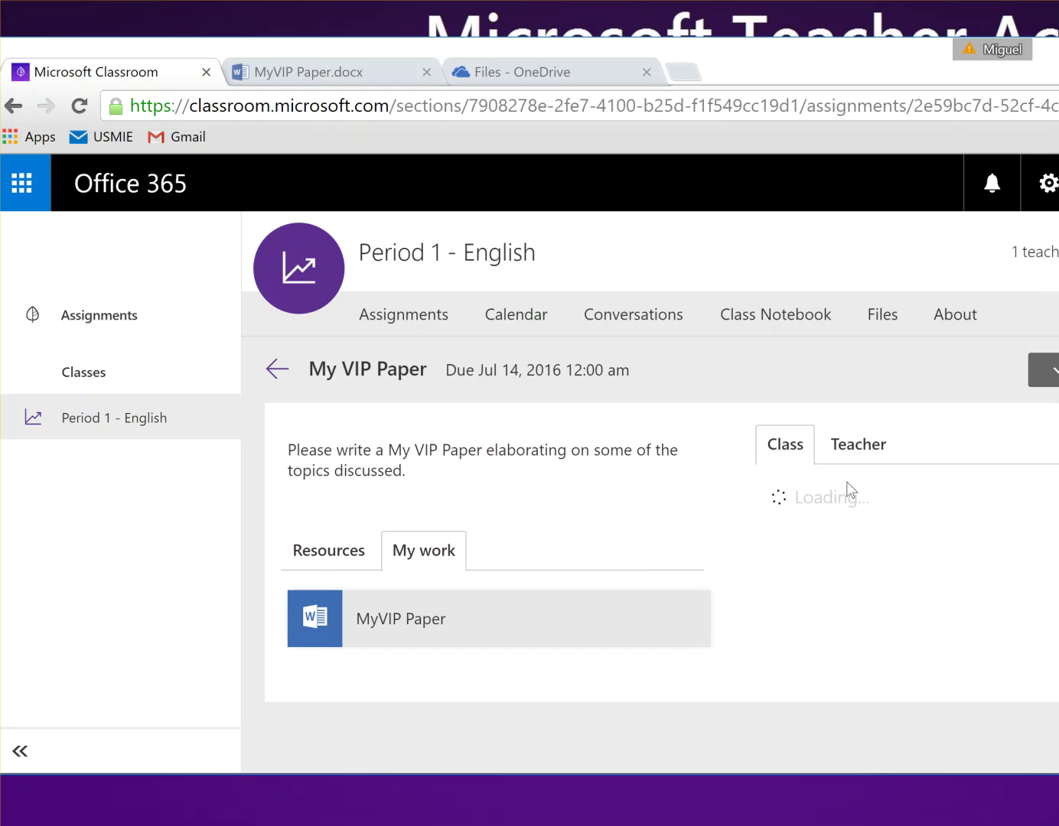
Step: Read the teacher's private messages on the submitted paper, then minimize Chrome
drag(1058, 776, 1037, 778)
scroll(673, 657, down, 1)
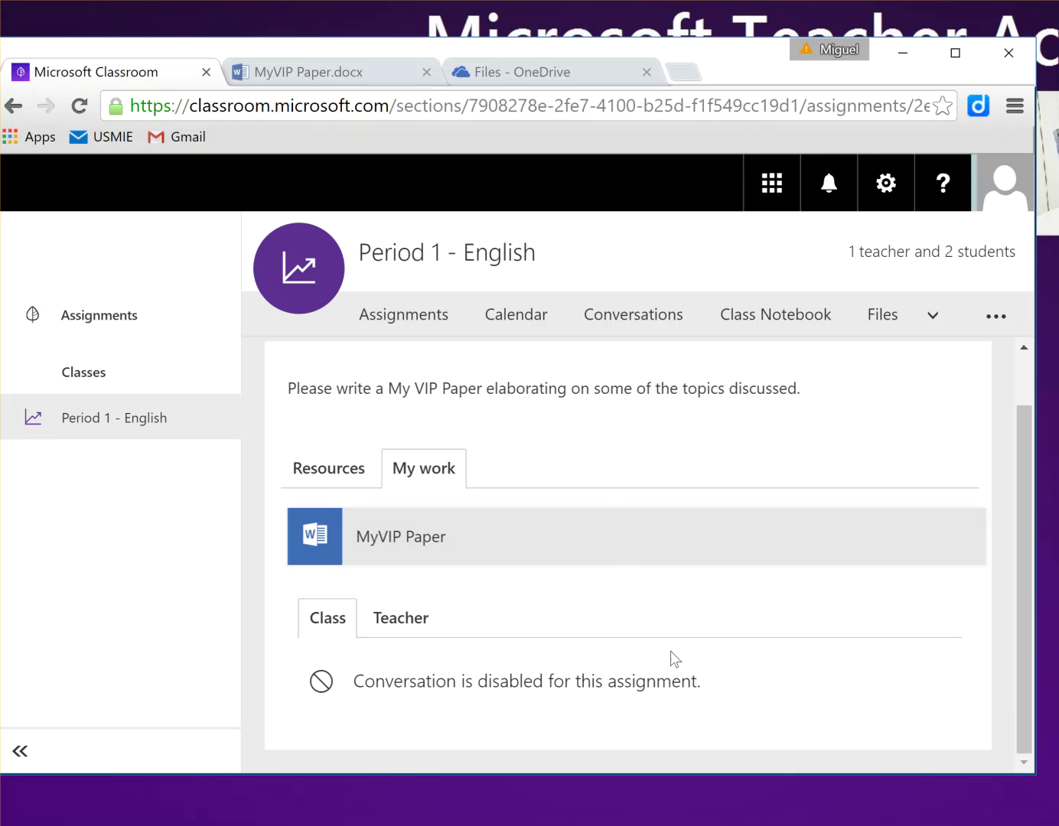
click(378, 626)
scroll(523, 622, down, 3)
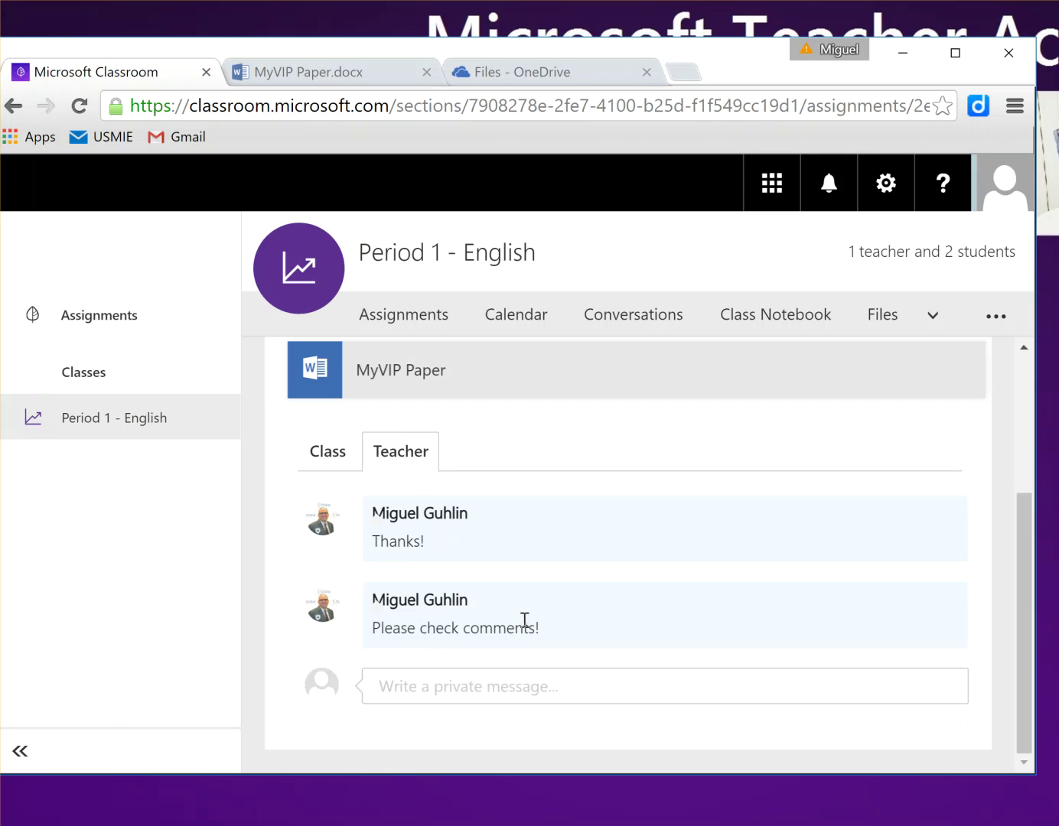
scroll(525, 626, up, 4)
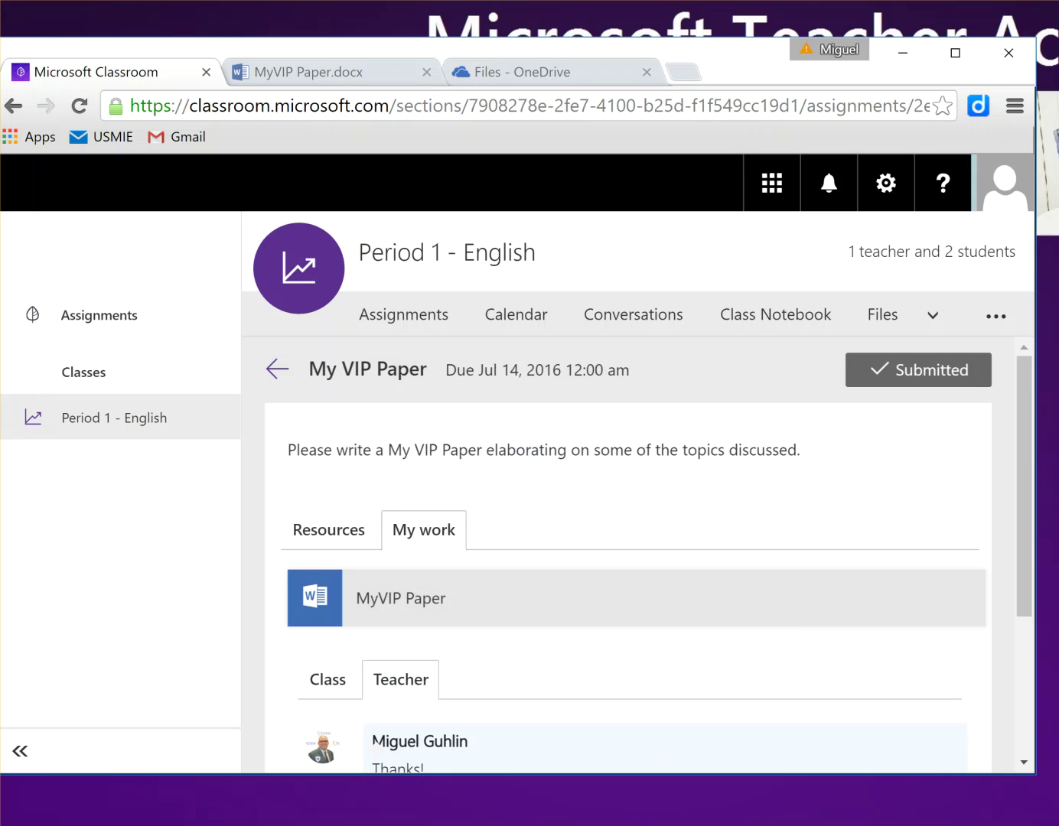
click(903, 53)
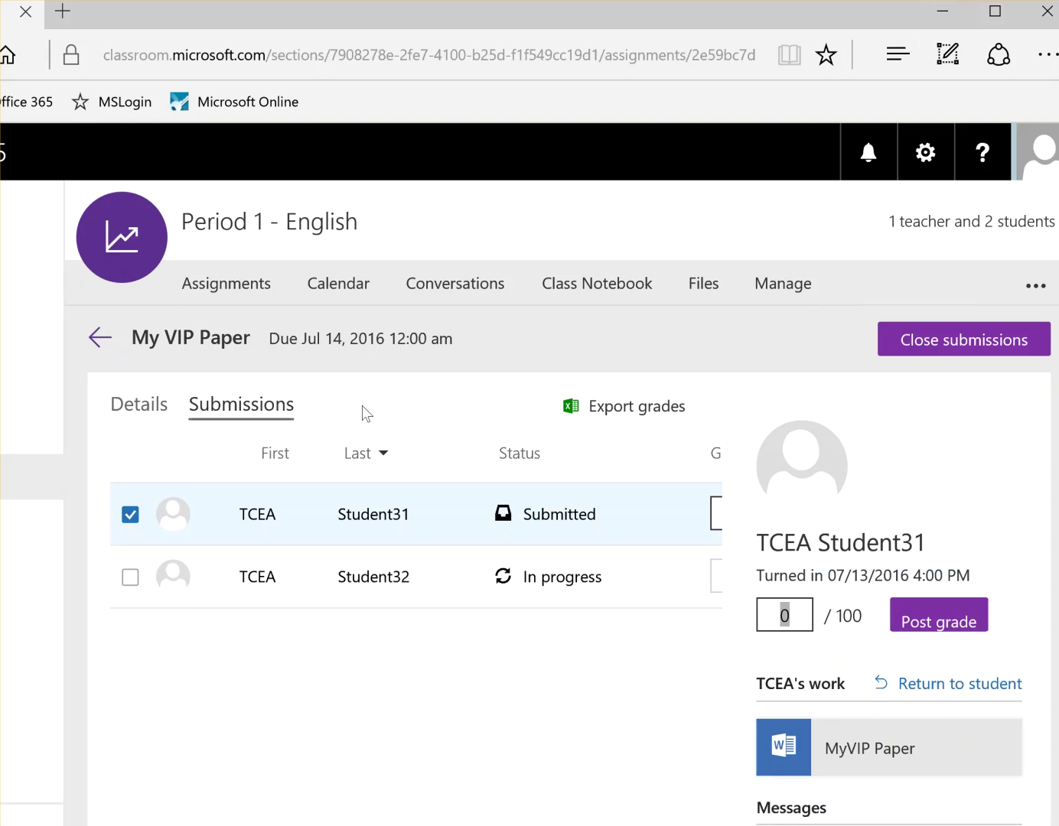
Step: Post a 95 grade on the student's My VIP Paper, then switch to the student's Chrome window
text(95)
click(964, 626)
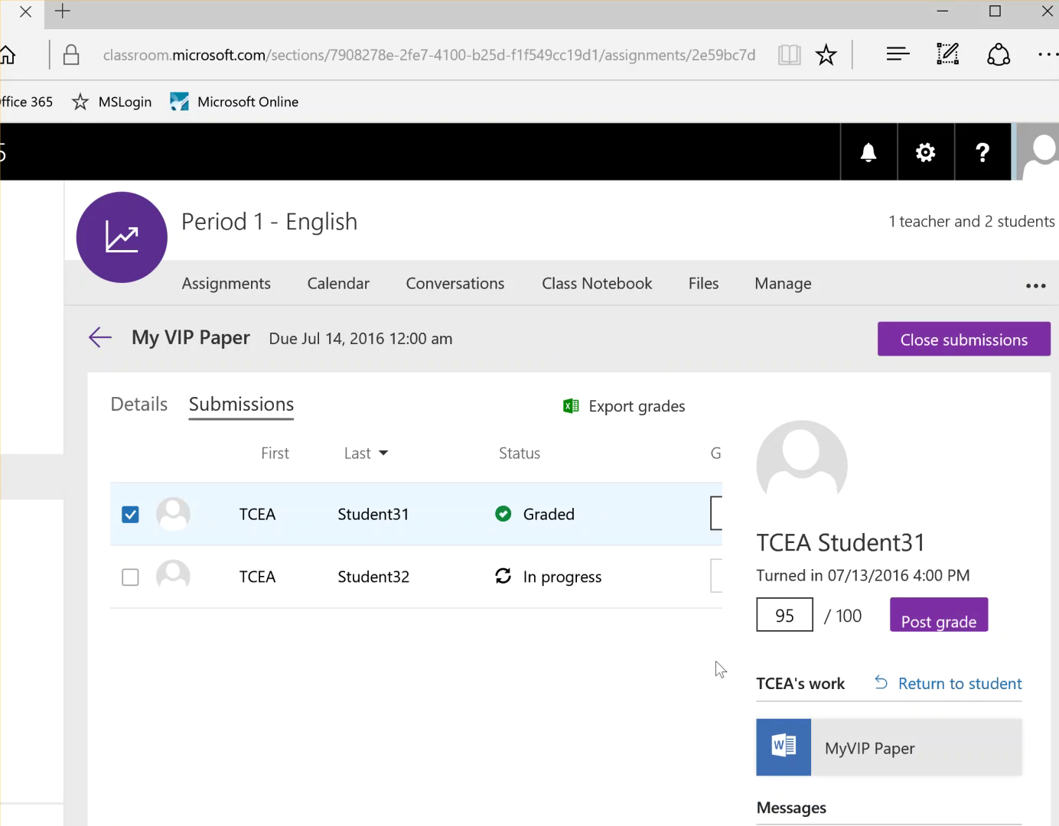
click(925, 627)
scroll(775, 657, down, 3)
scroll(777, 655, down, 1)
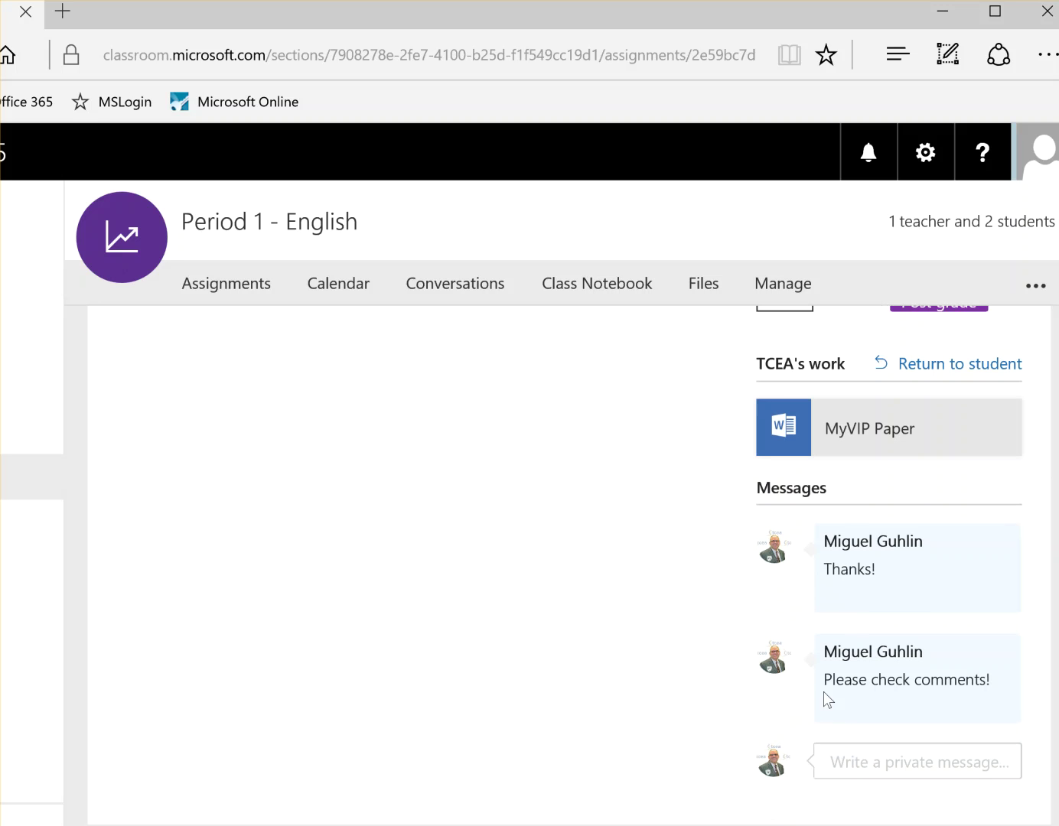
click(943, 11)
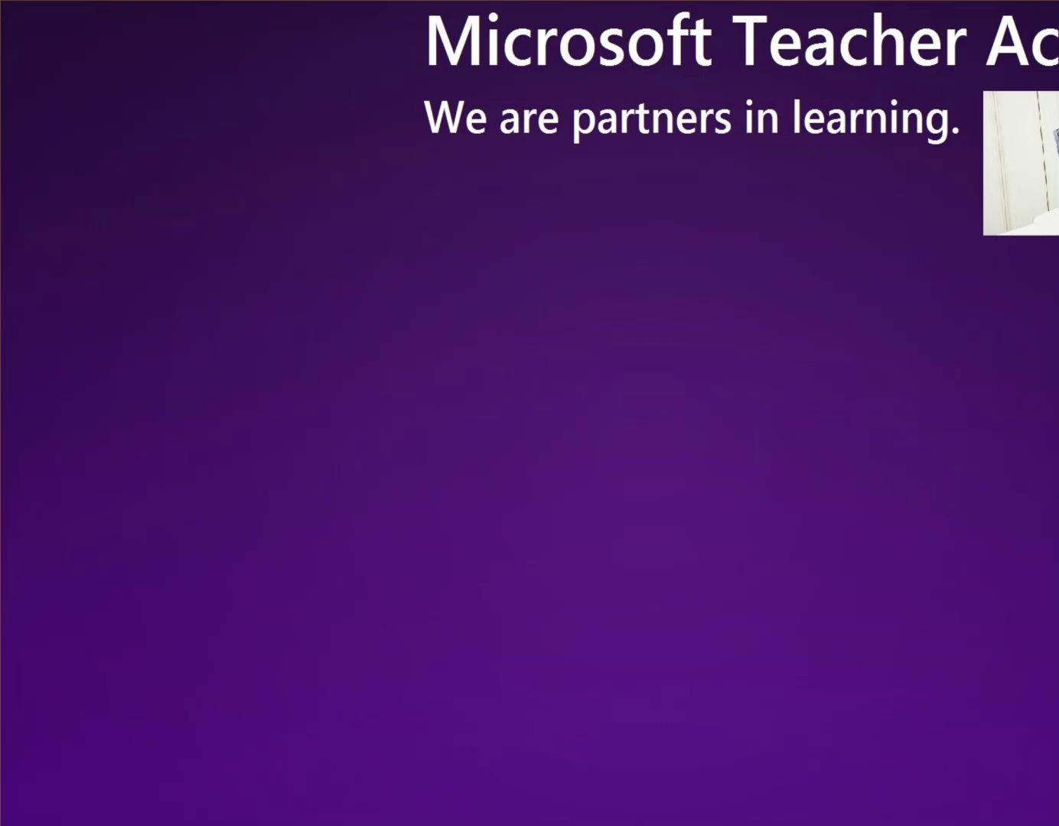
click(501, 819)
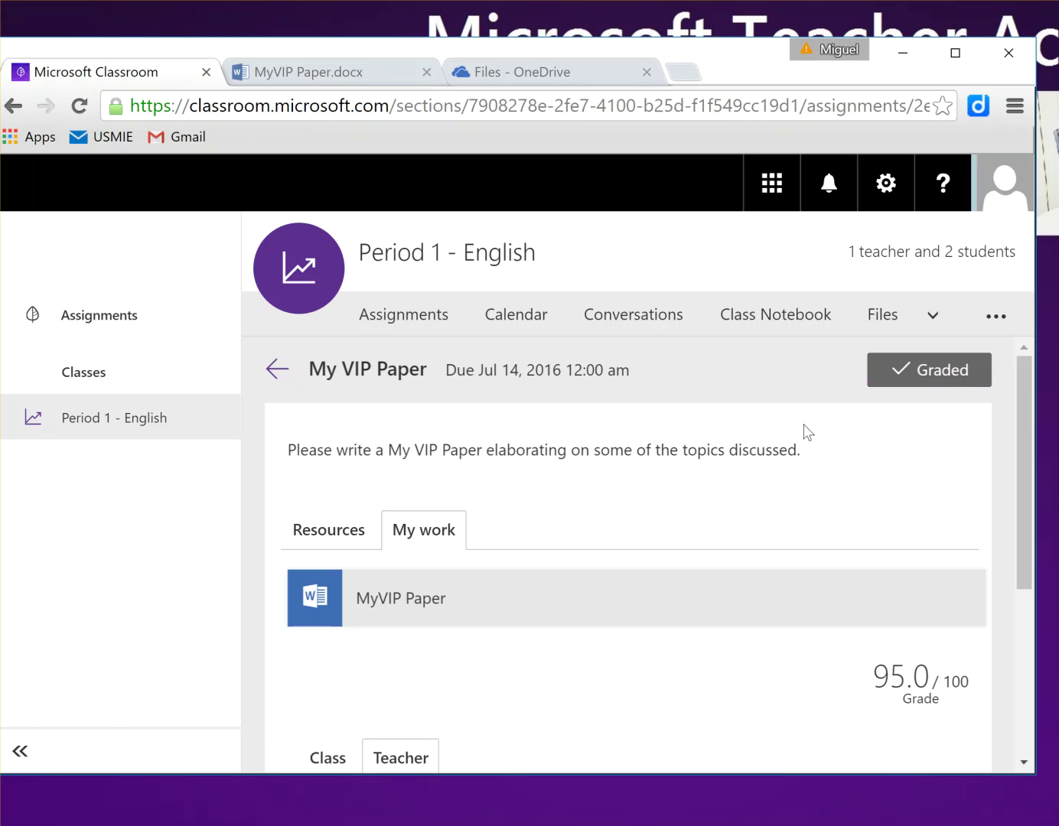
Step: Check the 95.0/100 grade on My VIP Paper and open the Class Notebook
scroll(692, 463, down, 4)
scroll(952, 451, up, 2)
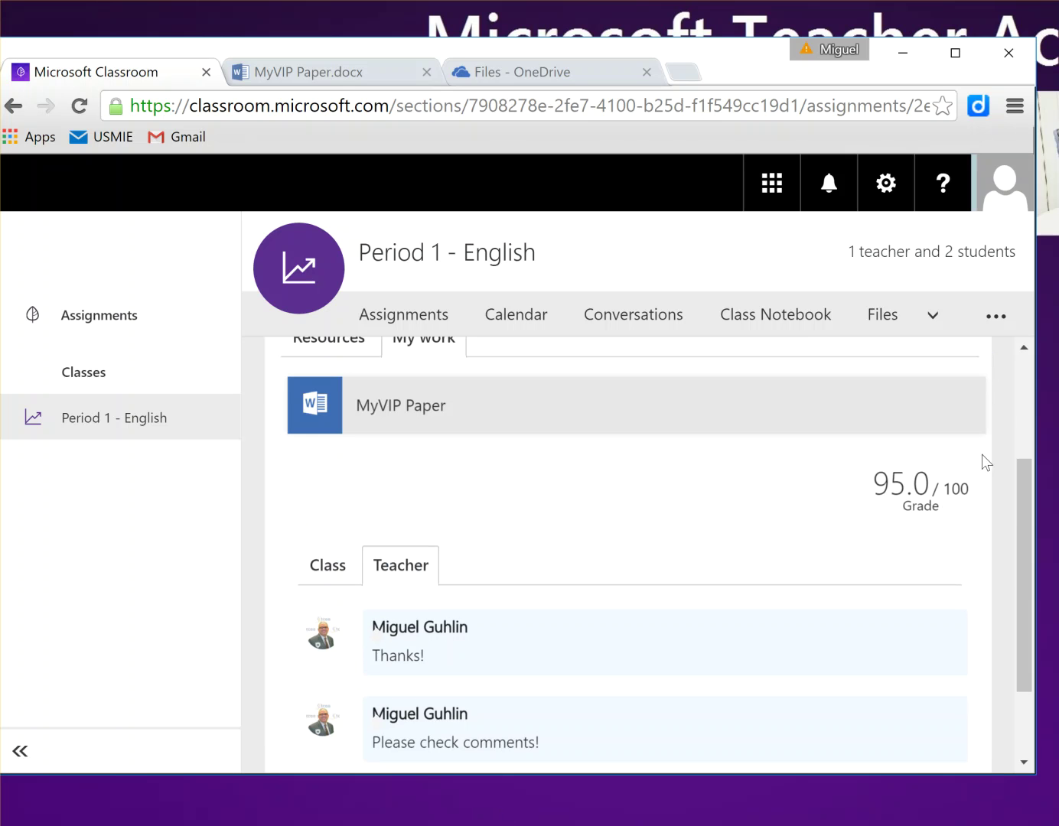
mouse_move(970, 493)
mouse_down()
mouse_move(880, 493)
mouse_move(923, 495)
mouse_up()
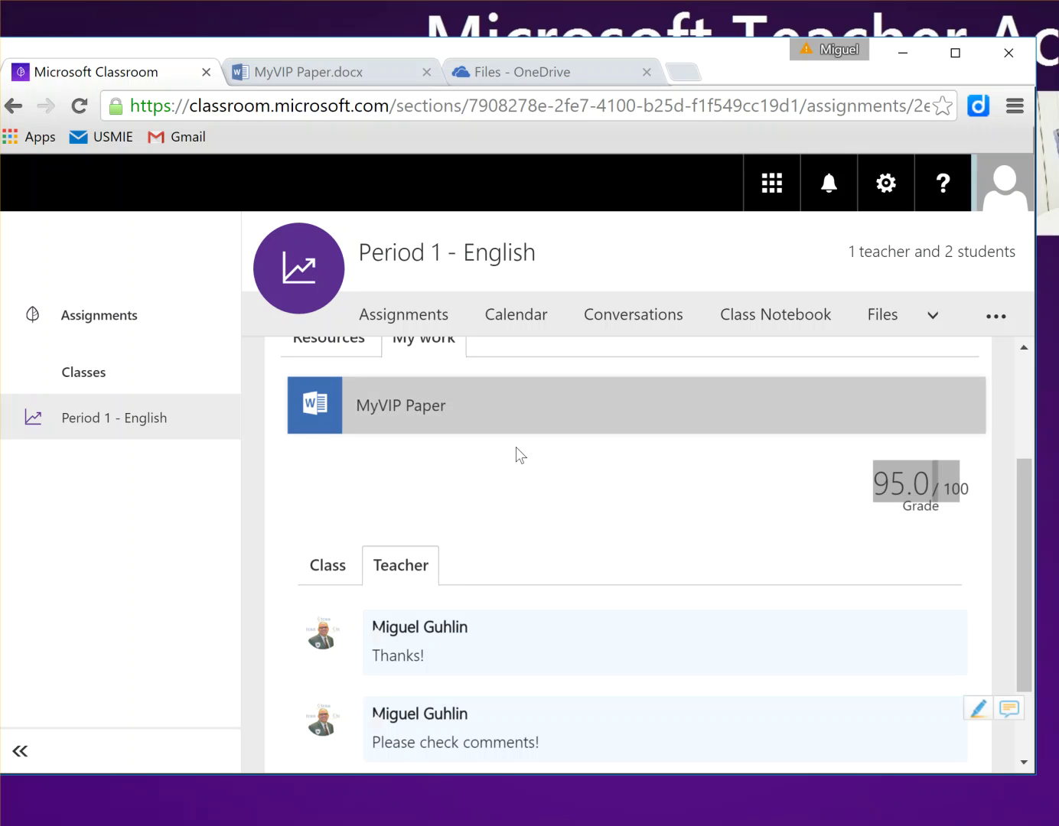
scroll(528, 466, up, 3)
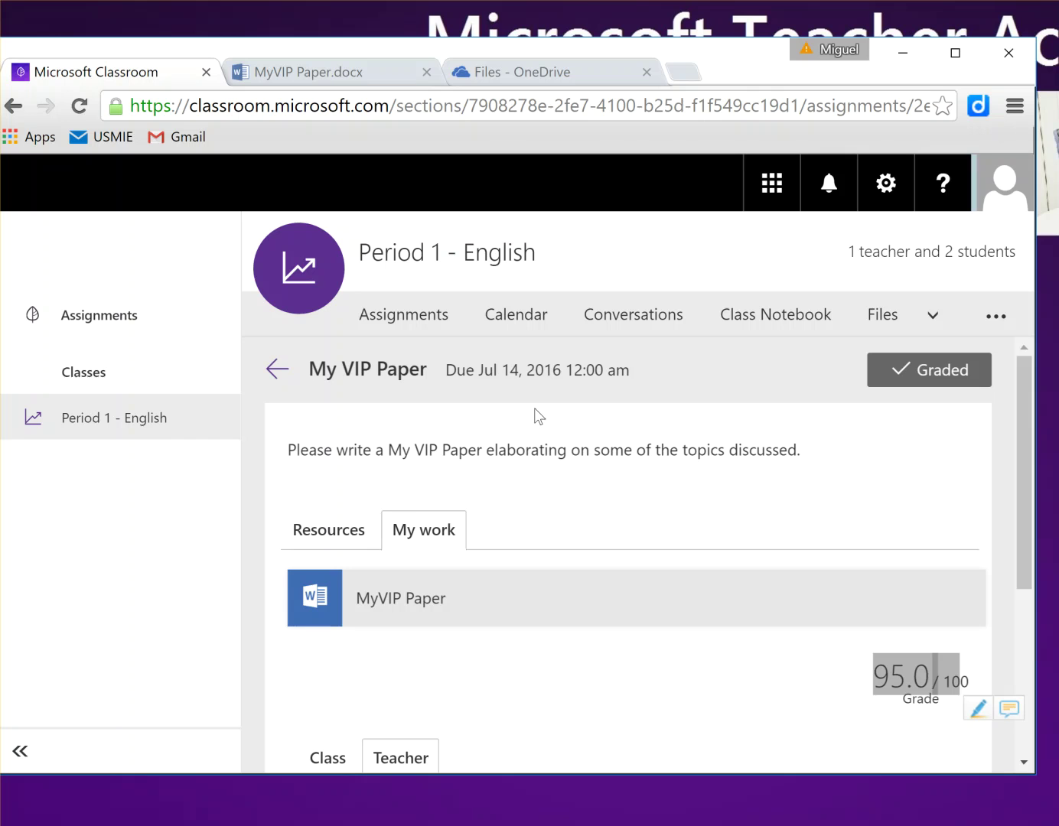
click(766, 323)
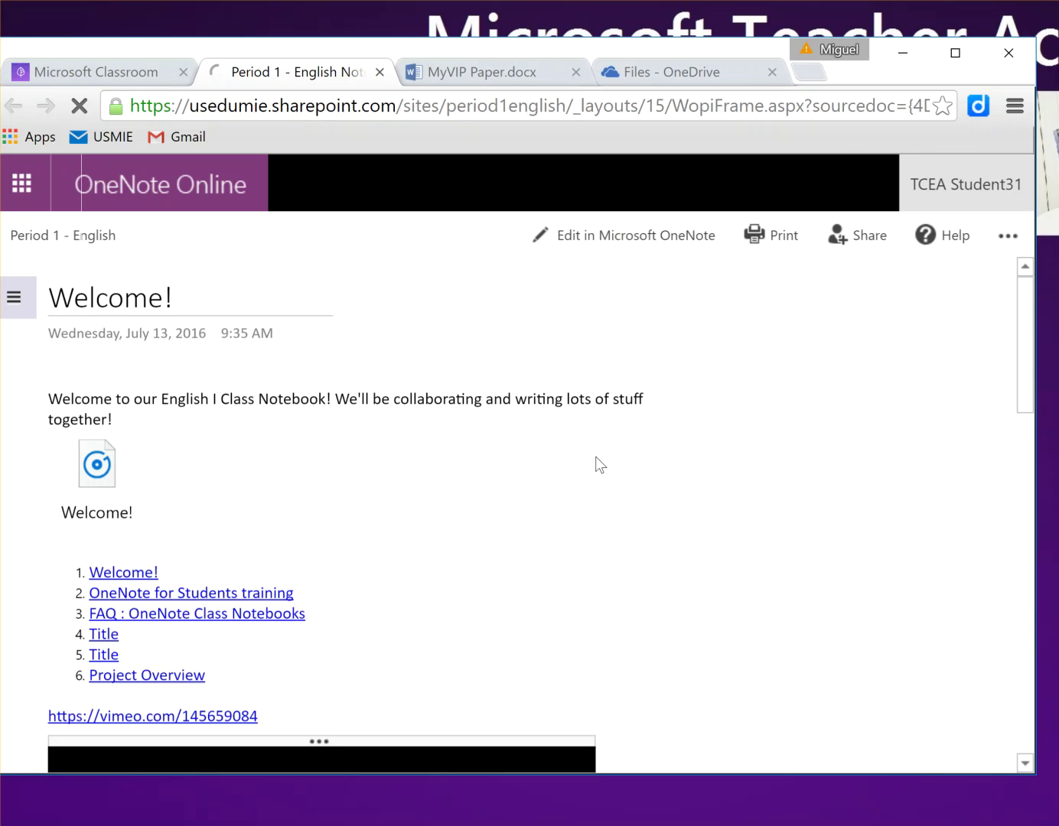
Step: Open the Character Analysis page in the student's own Handouts section
click(29, 306)
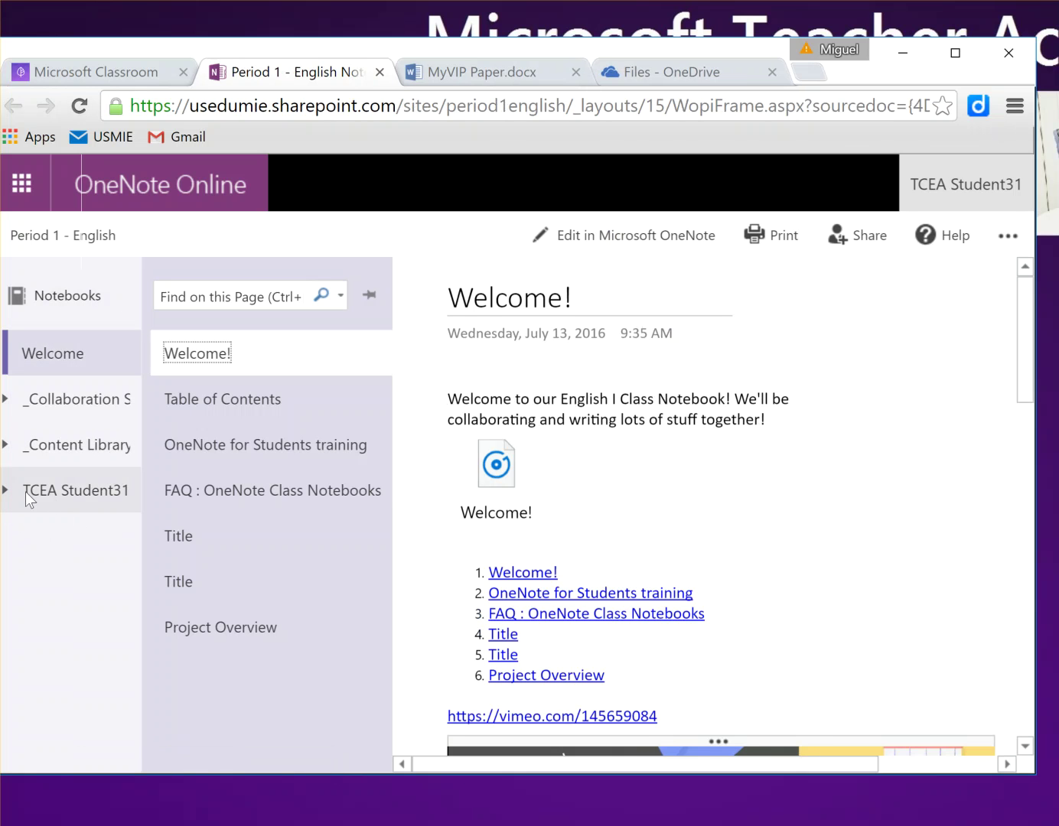
click(14, 500)
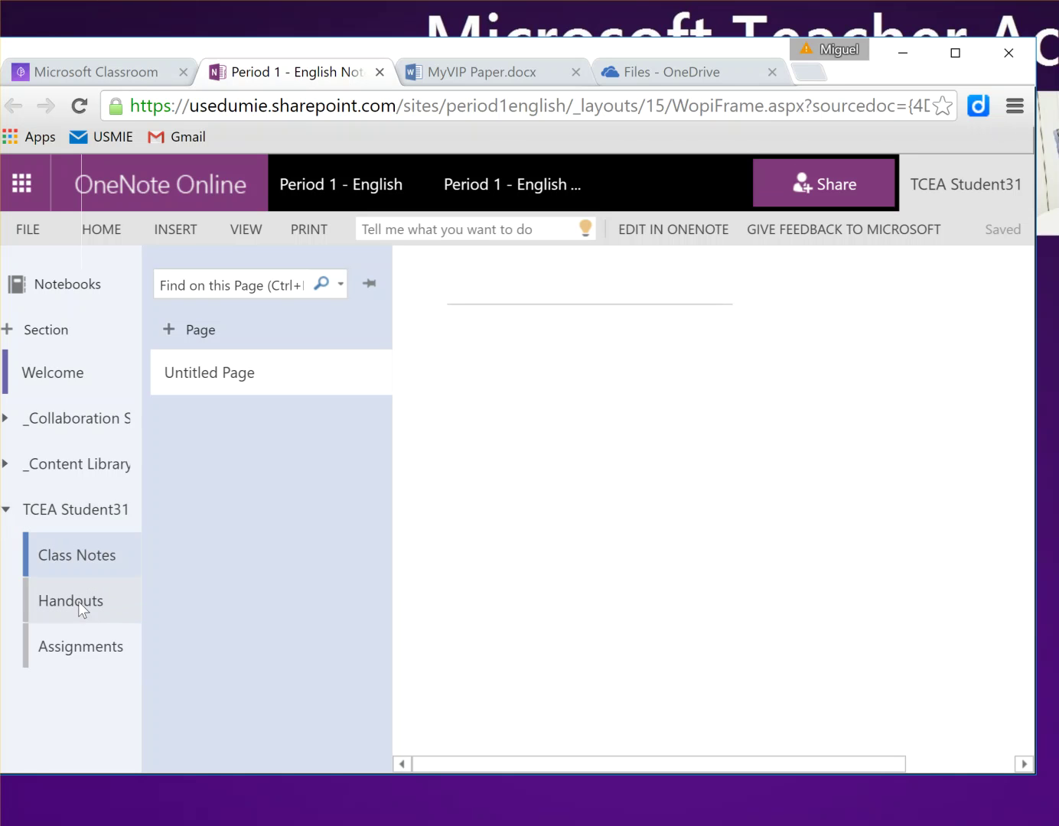
click(80, 605)
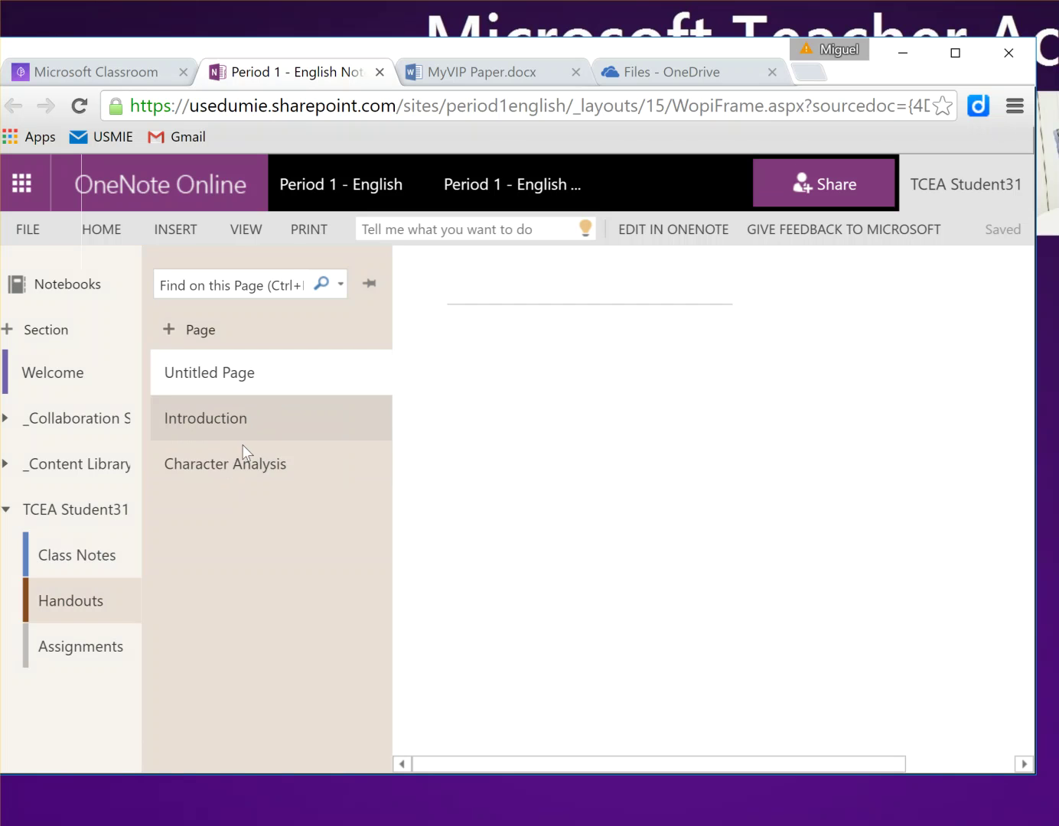
click(244, 459)
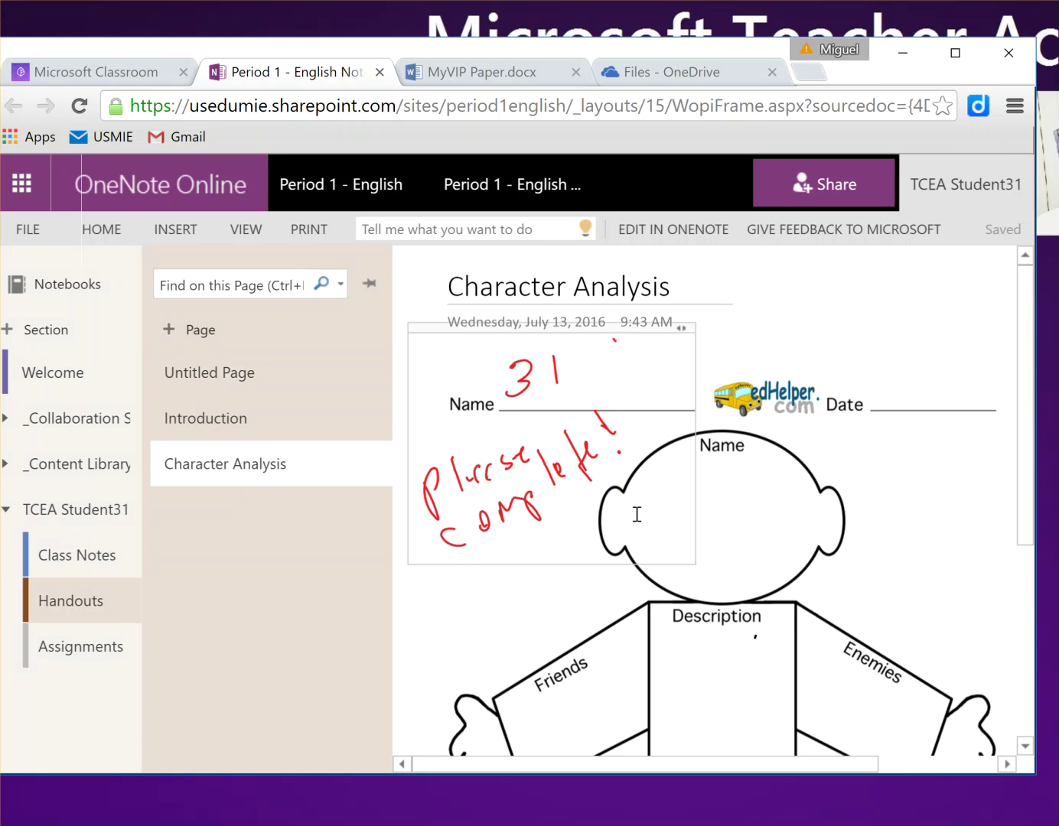